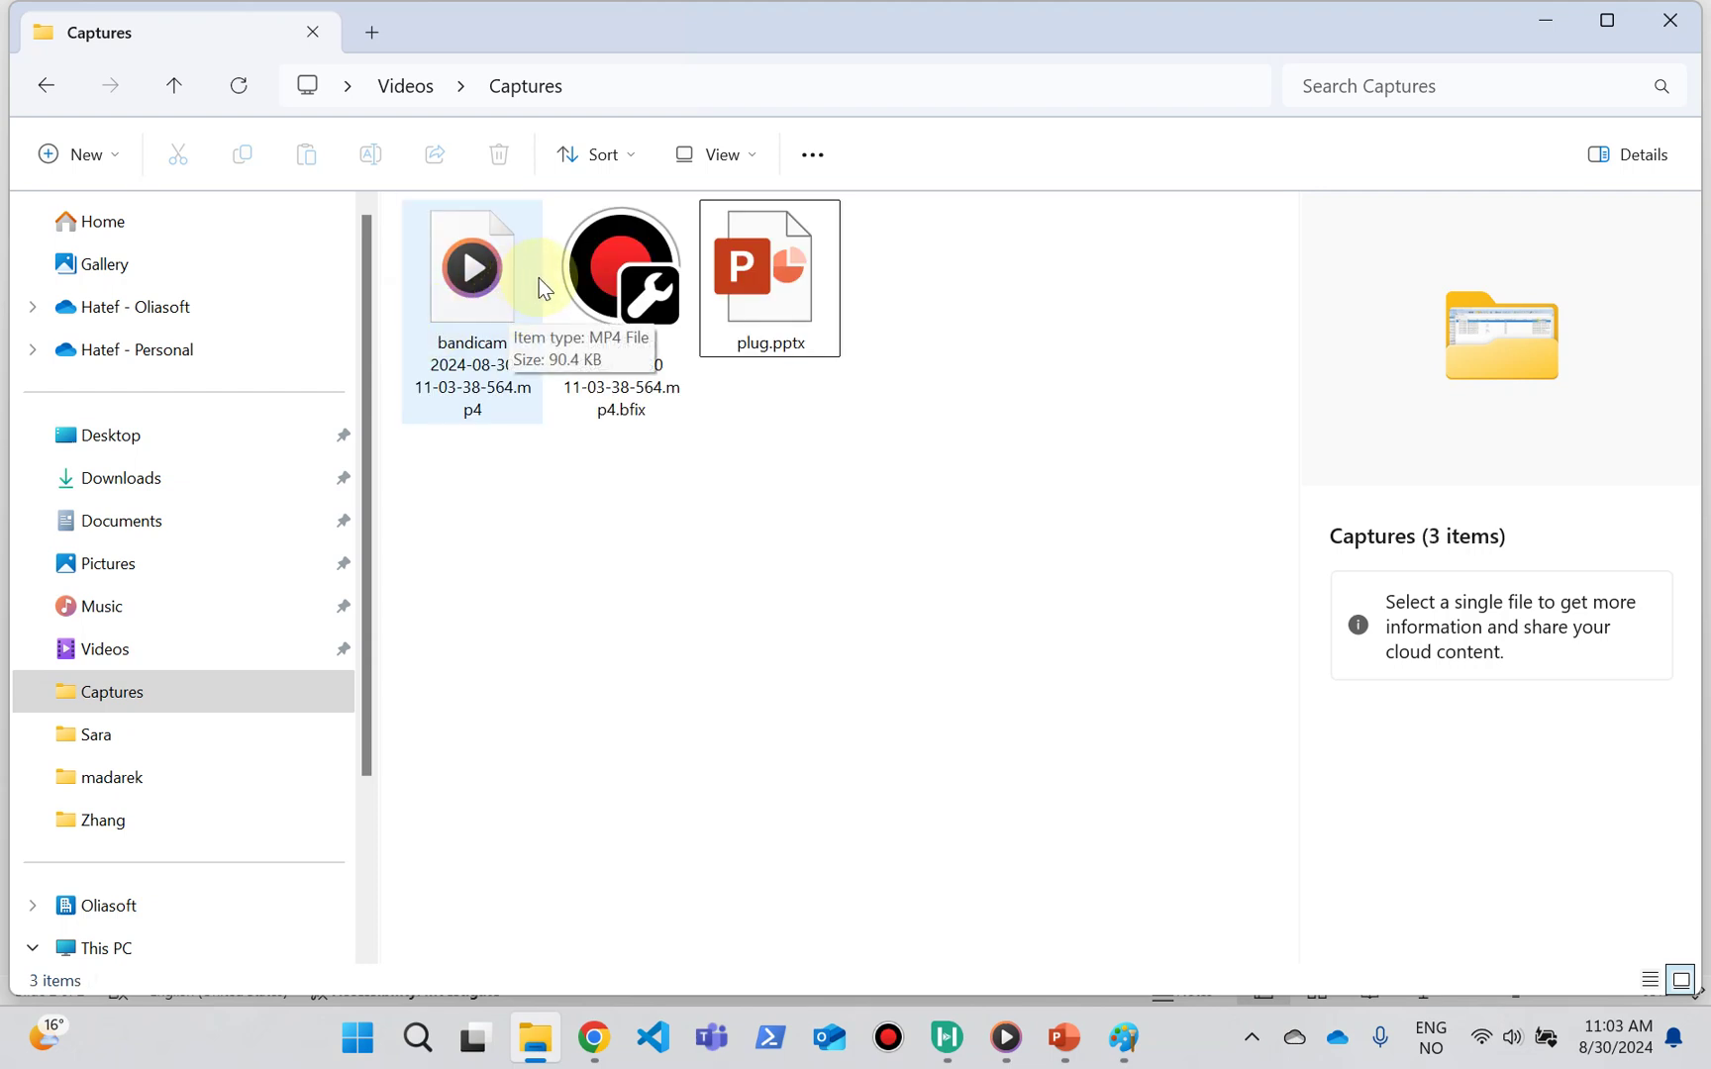
Step: Move from File Explorer past the Paint drawing to the PowerPoint reactor-comparison slides
click(1118, 1039)
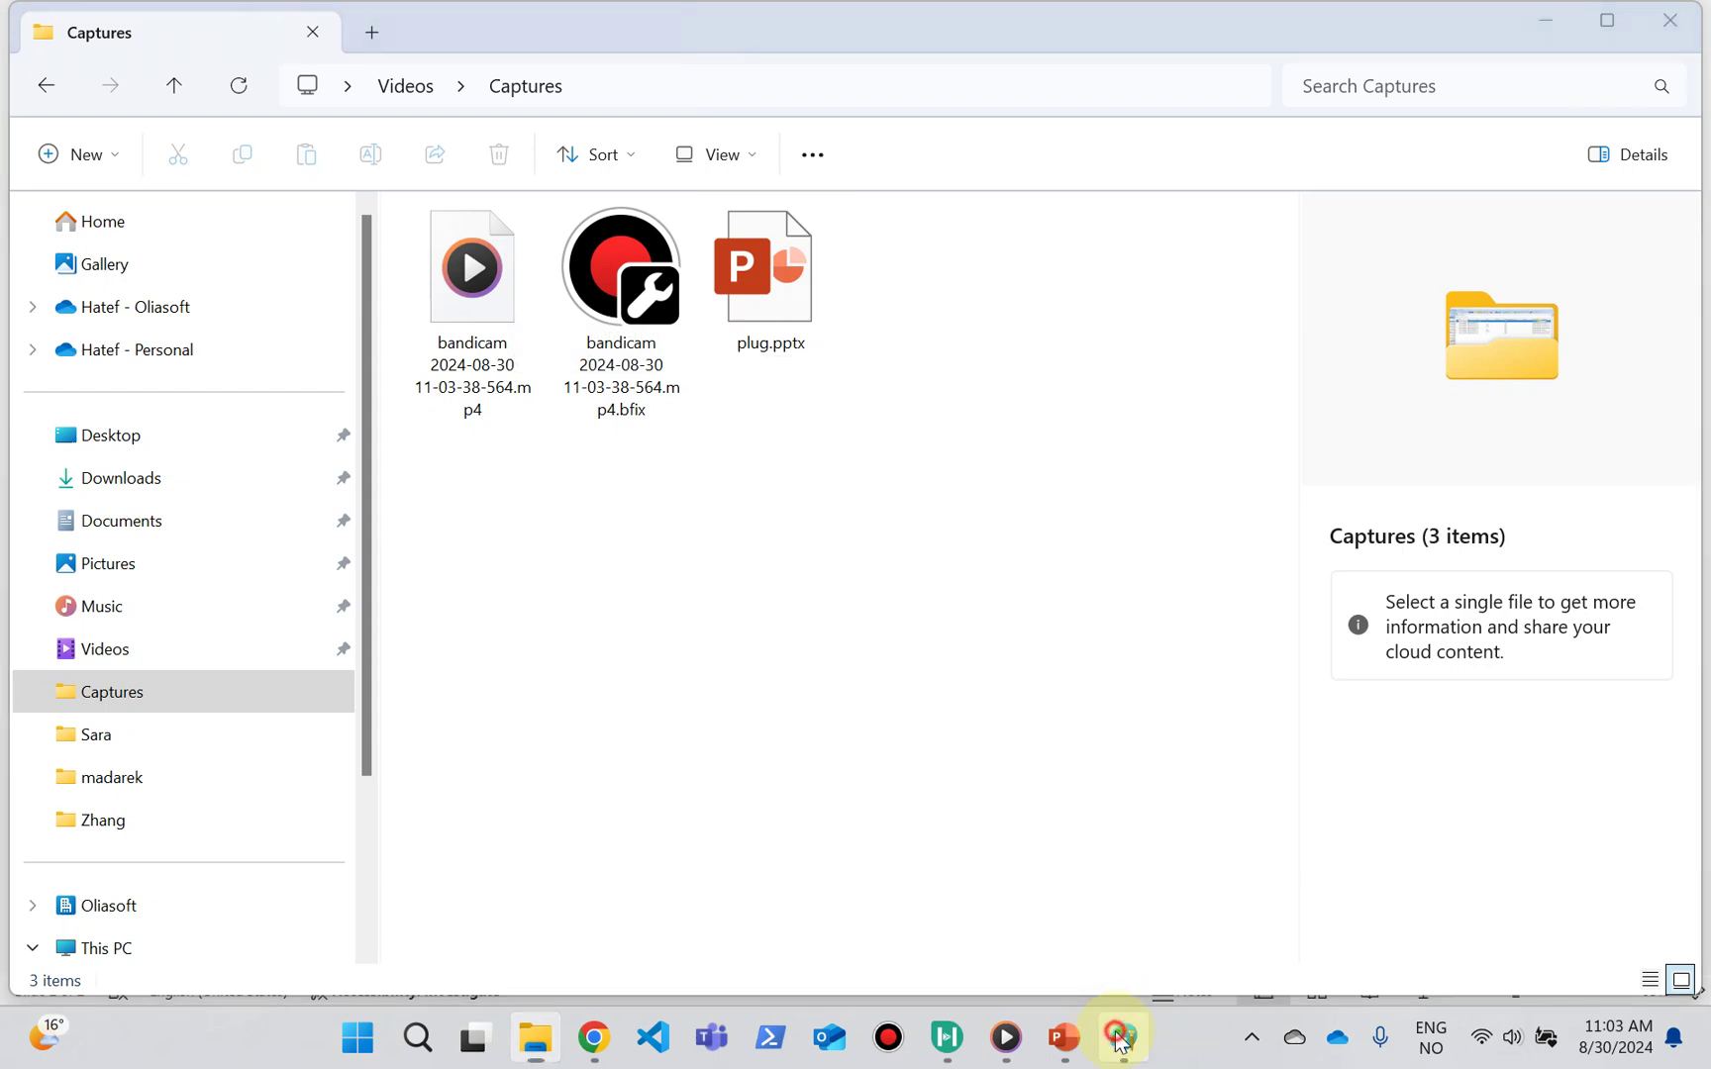
click(1119, 1040)
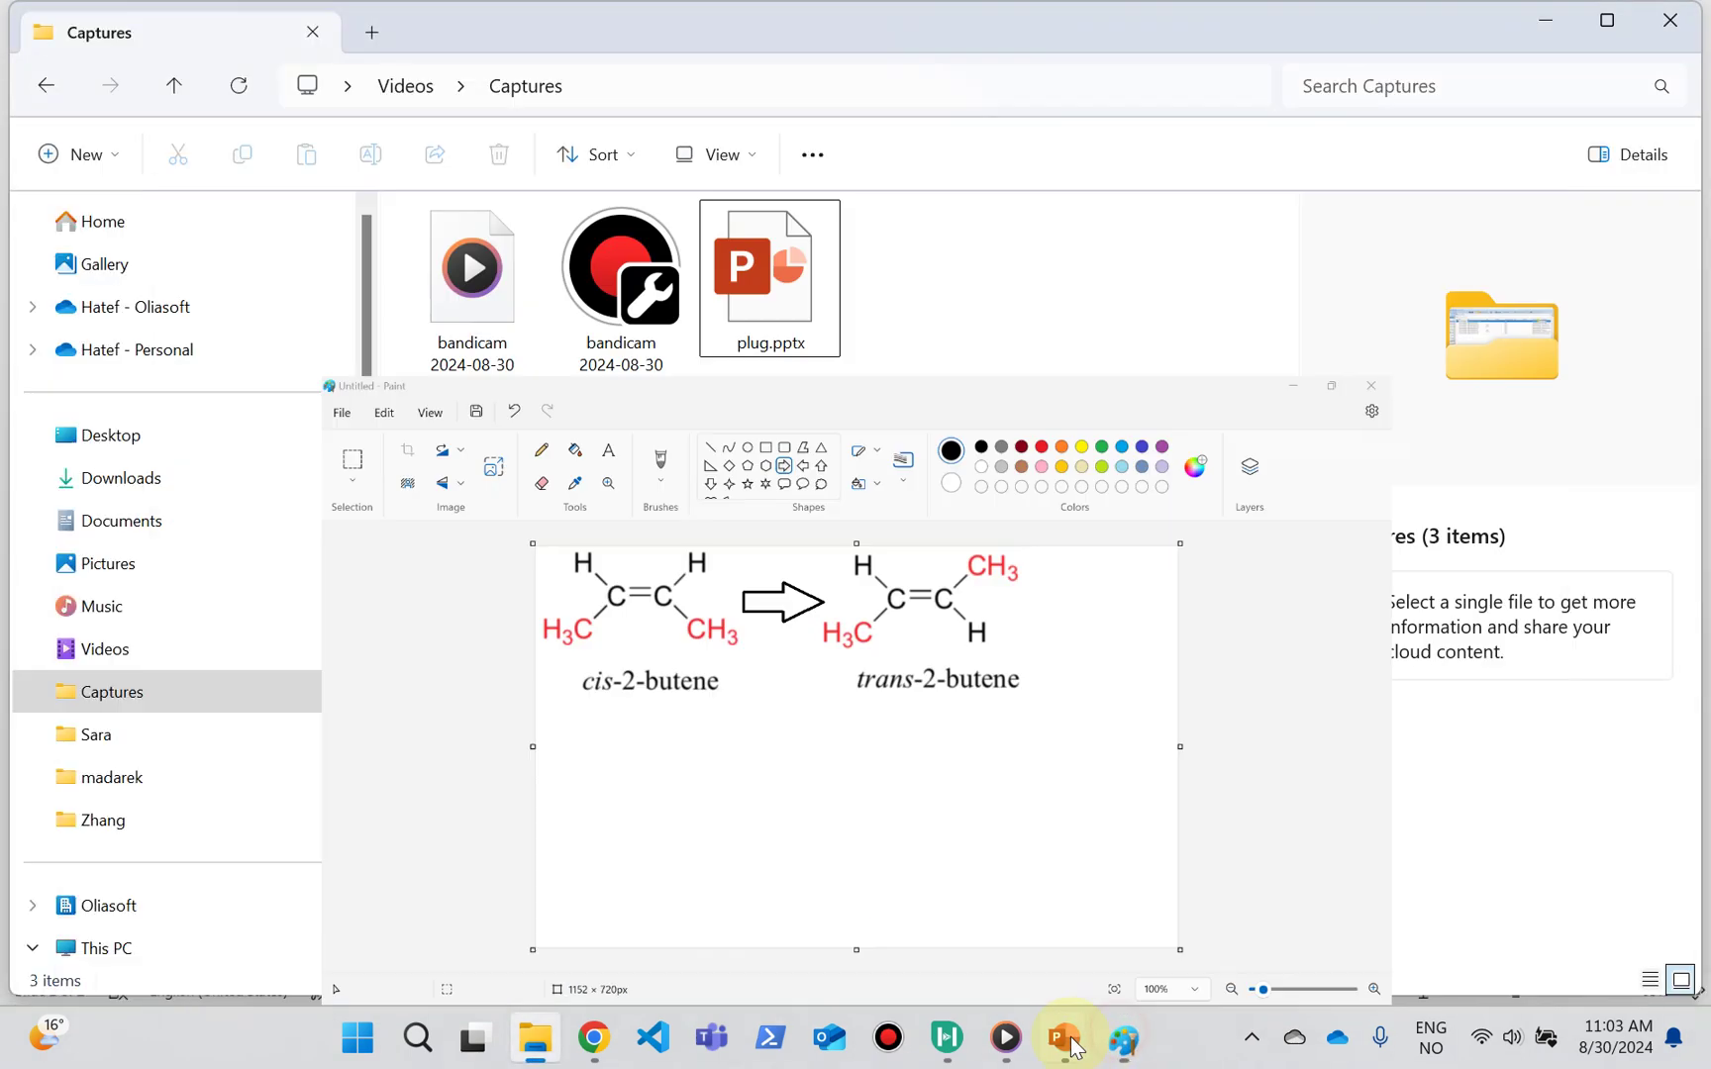
Step: Display slide 1 of Presentation1: cis-to-trans-2-butene, K=0.00385 s-1, 95% conversion volume
mouse_move(1075, 1044)
click(1135, 980)
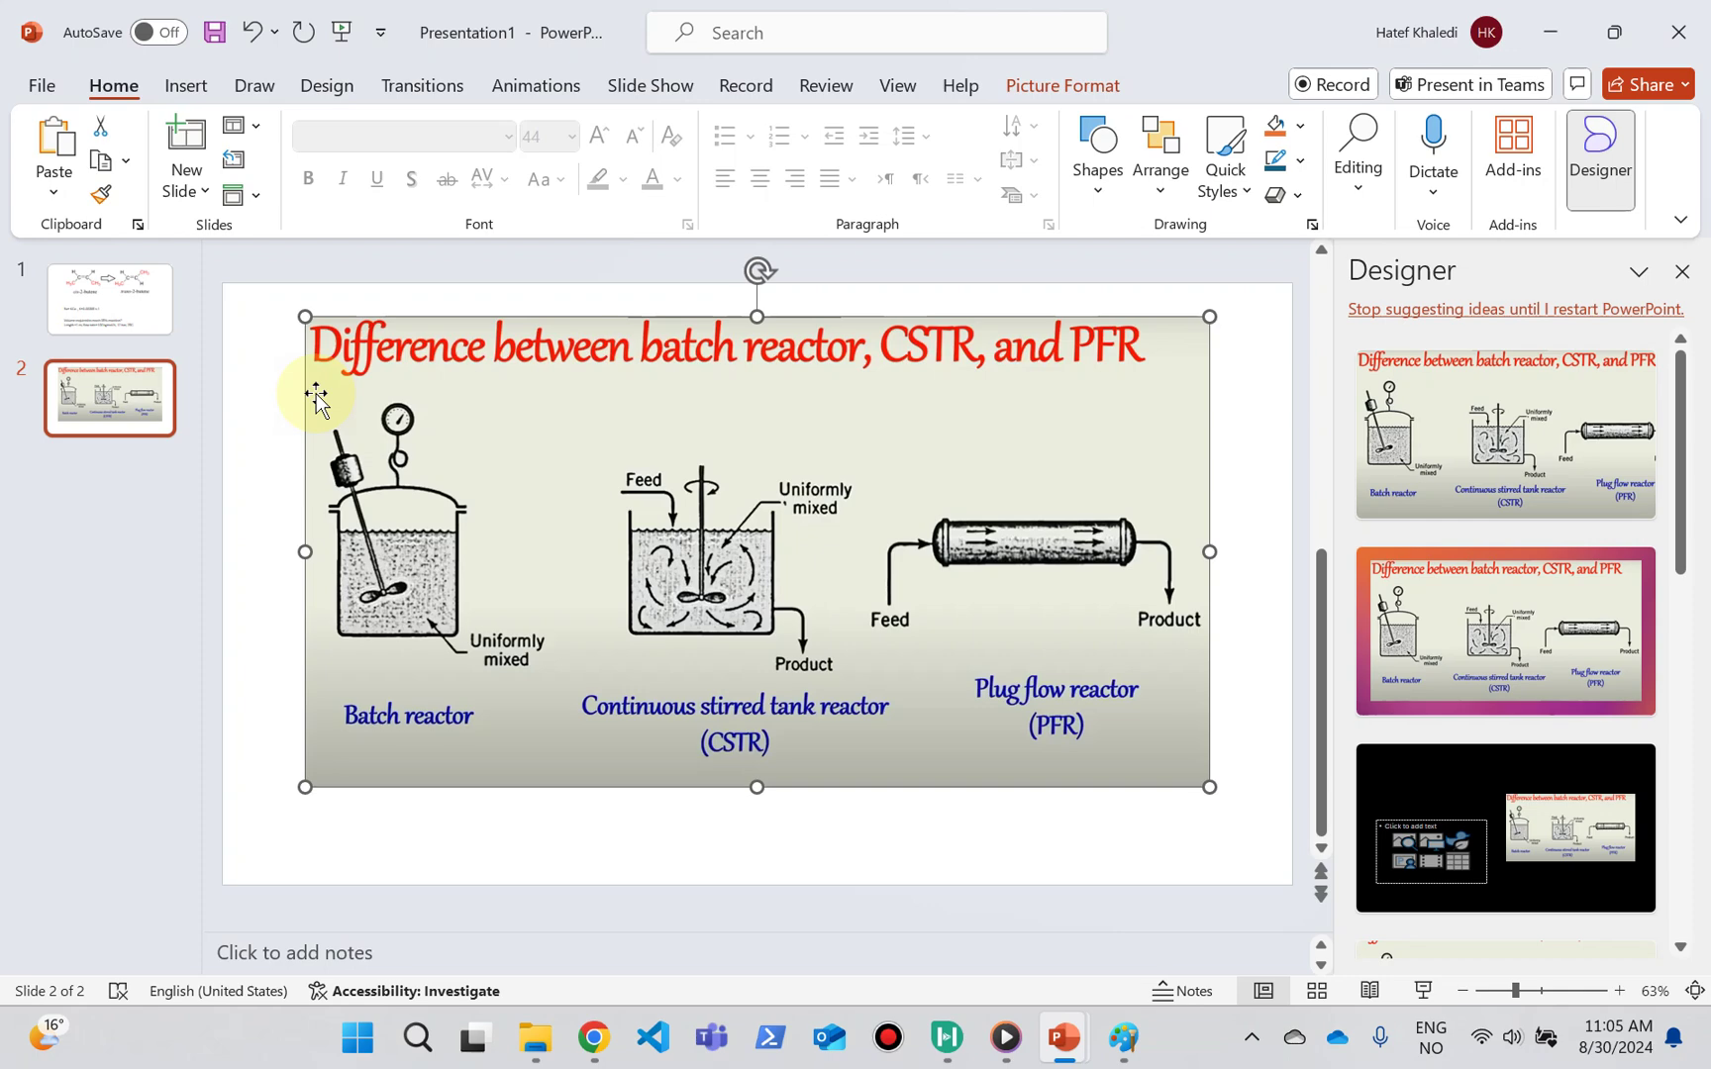
click(119, 301)
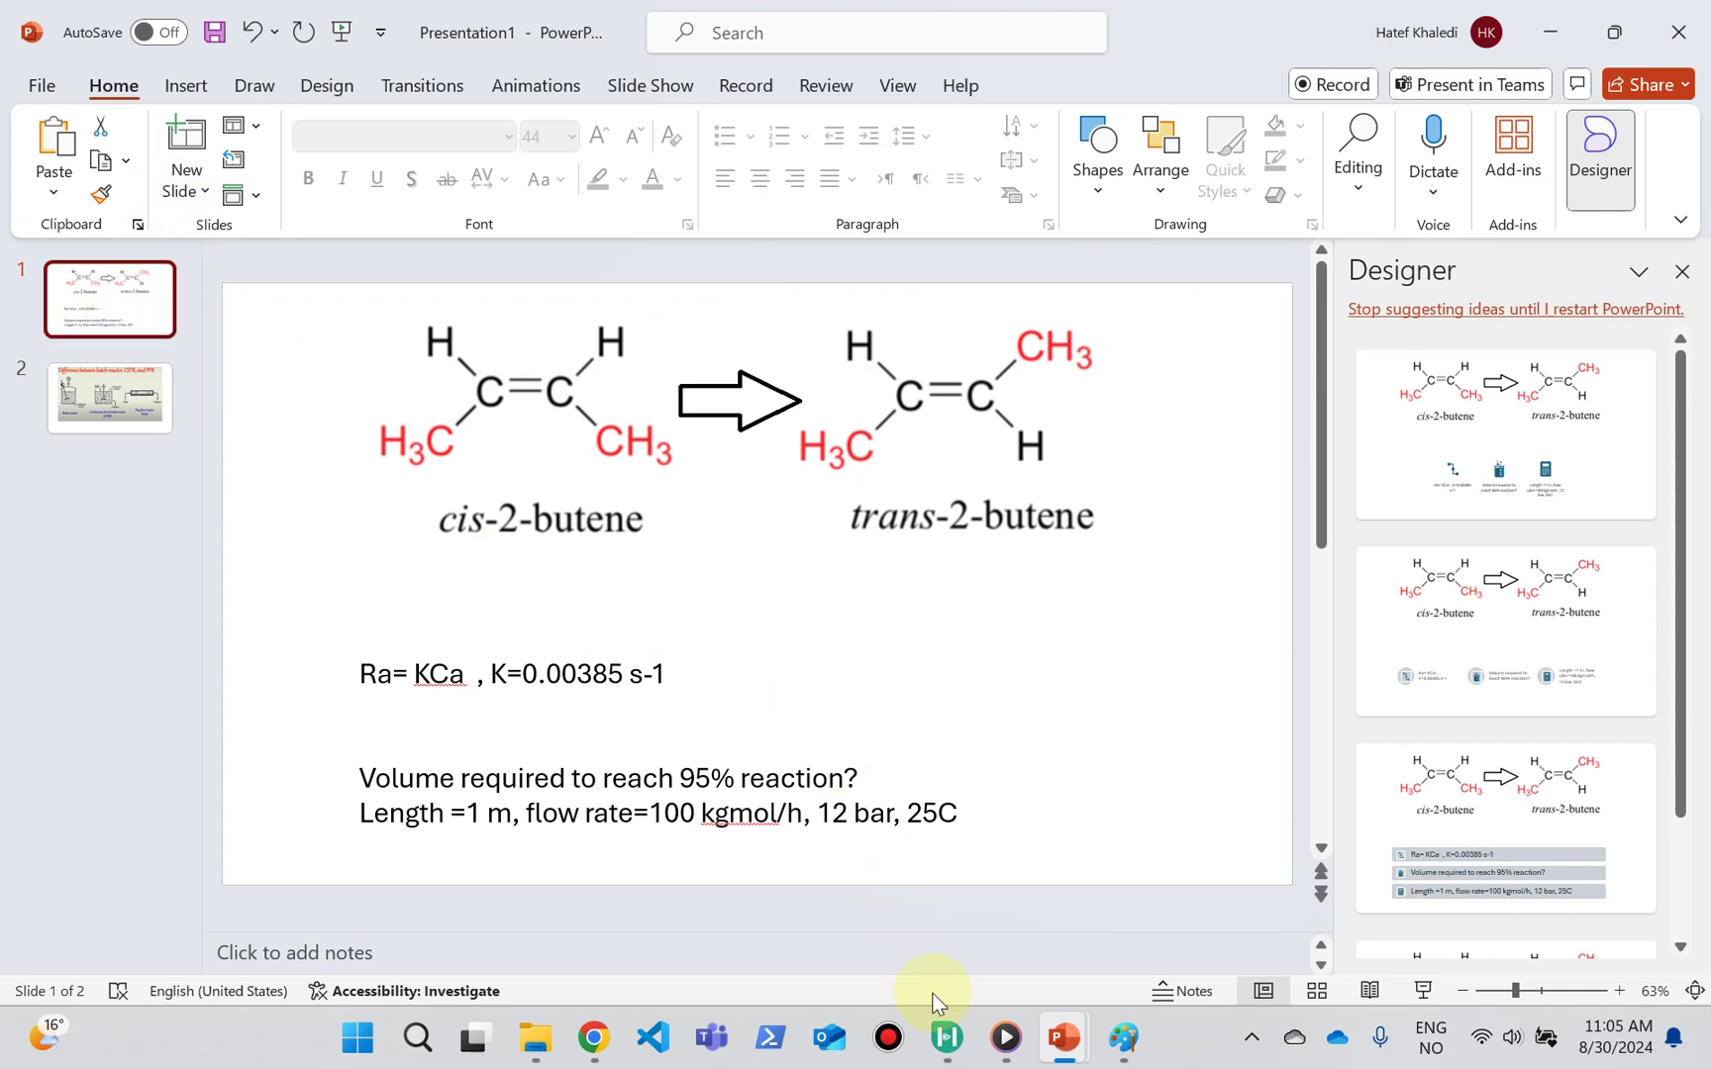
Step: Switch to HYSYS, start a new blank-template case and add a component list
click(945, 1037)
click(899, 965)
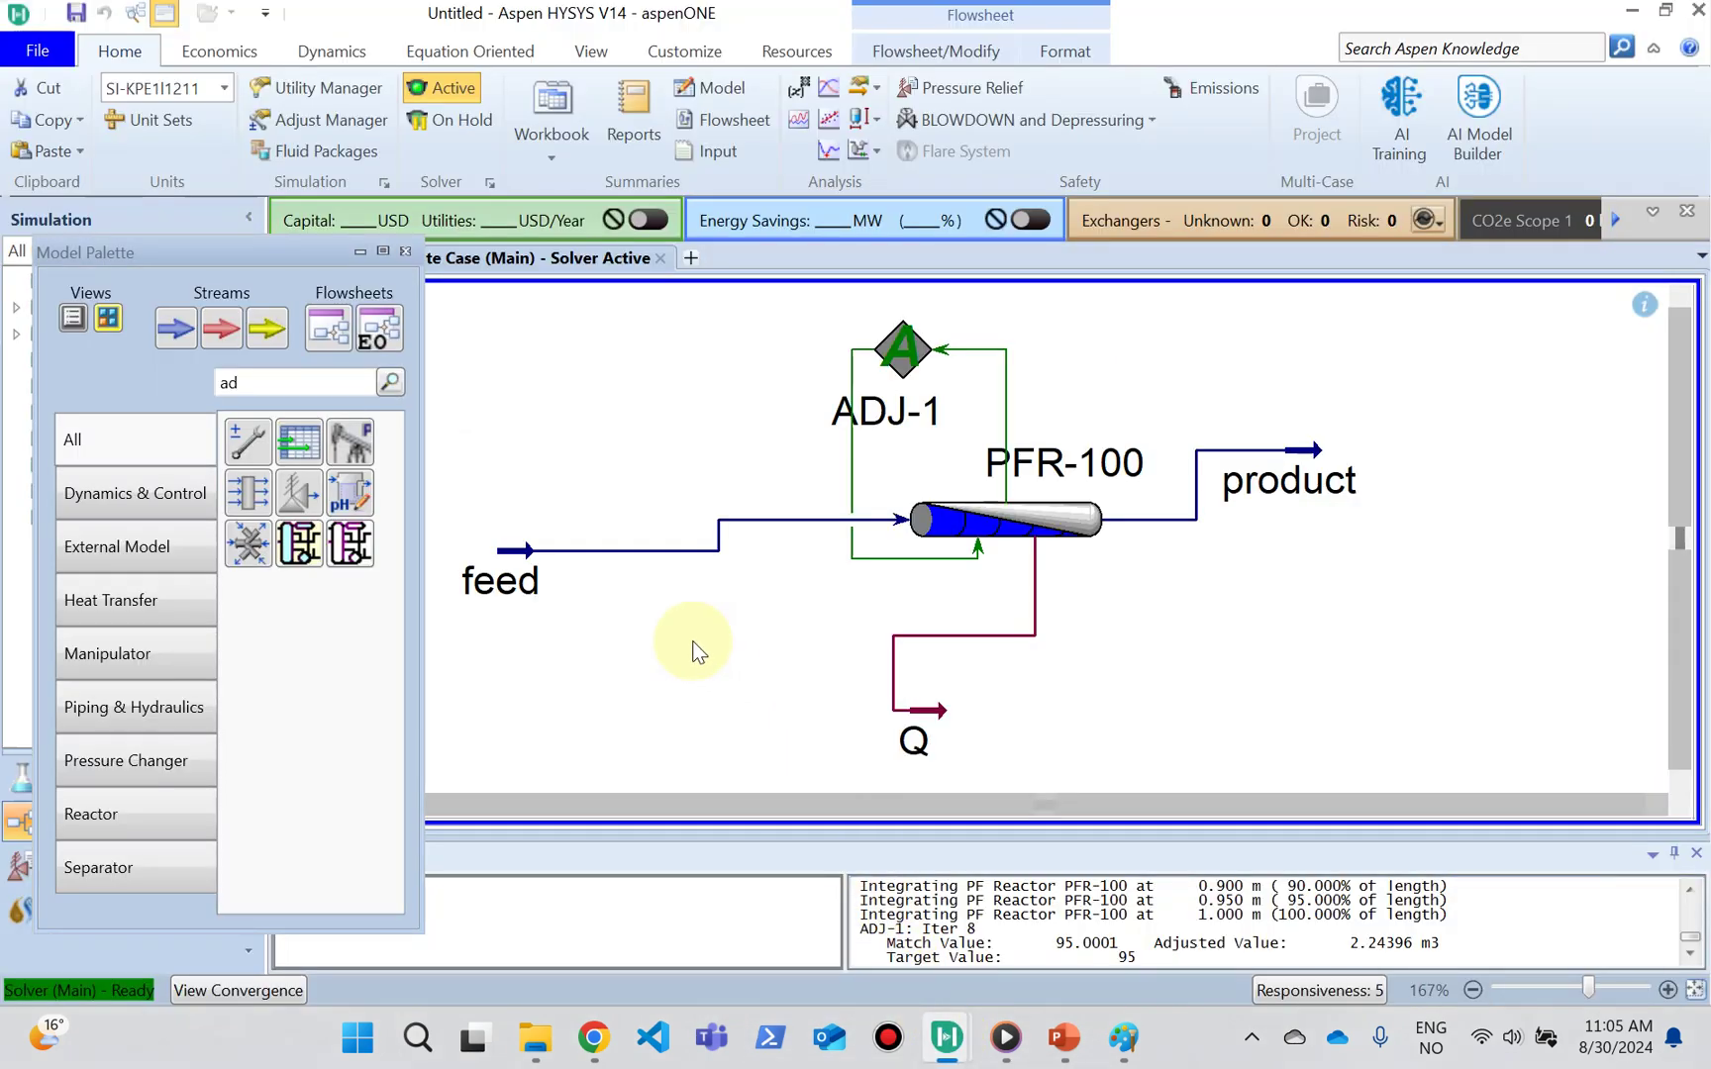
click(37, 50)
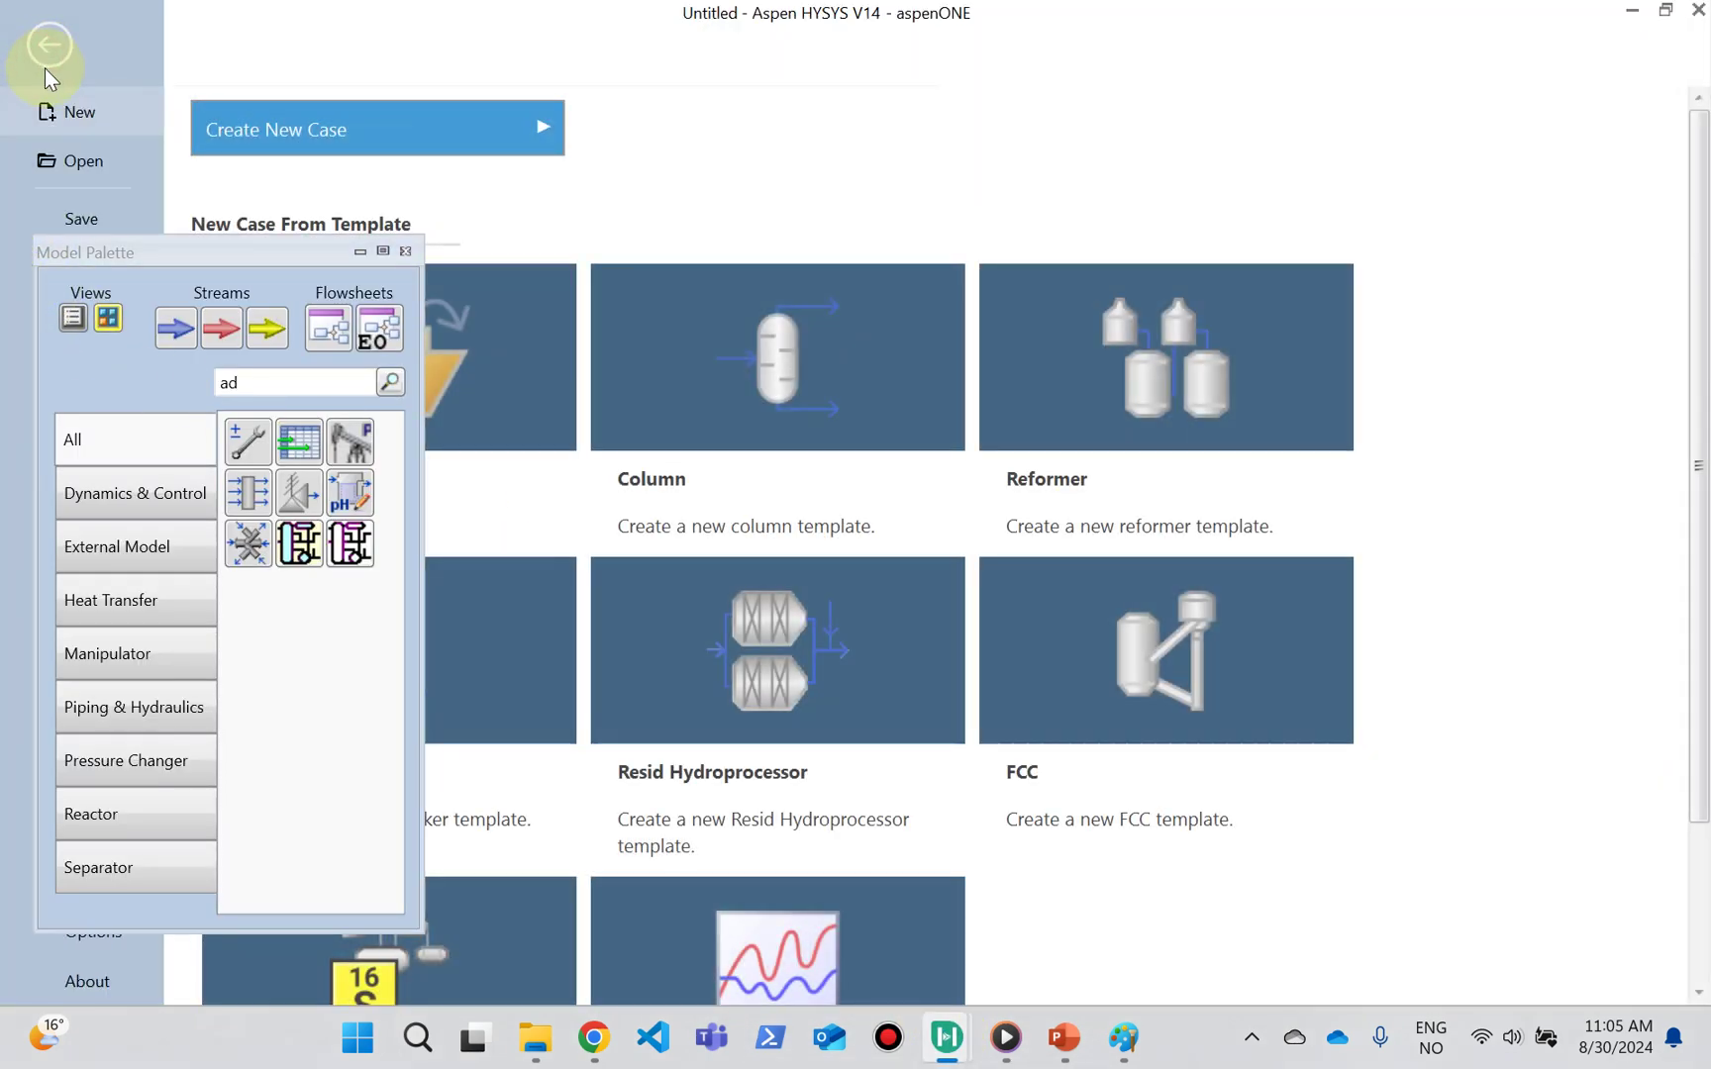
click(70, 105)
click(409, 250)
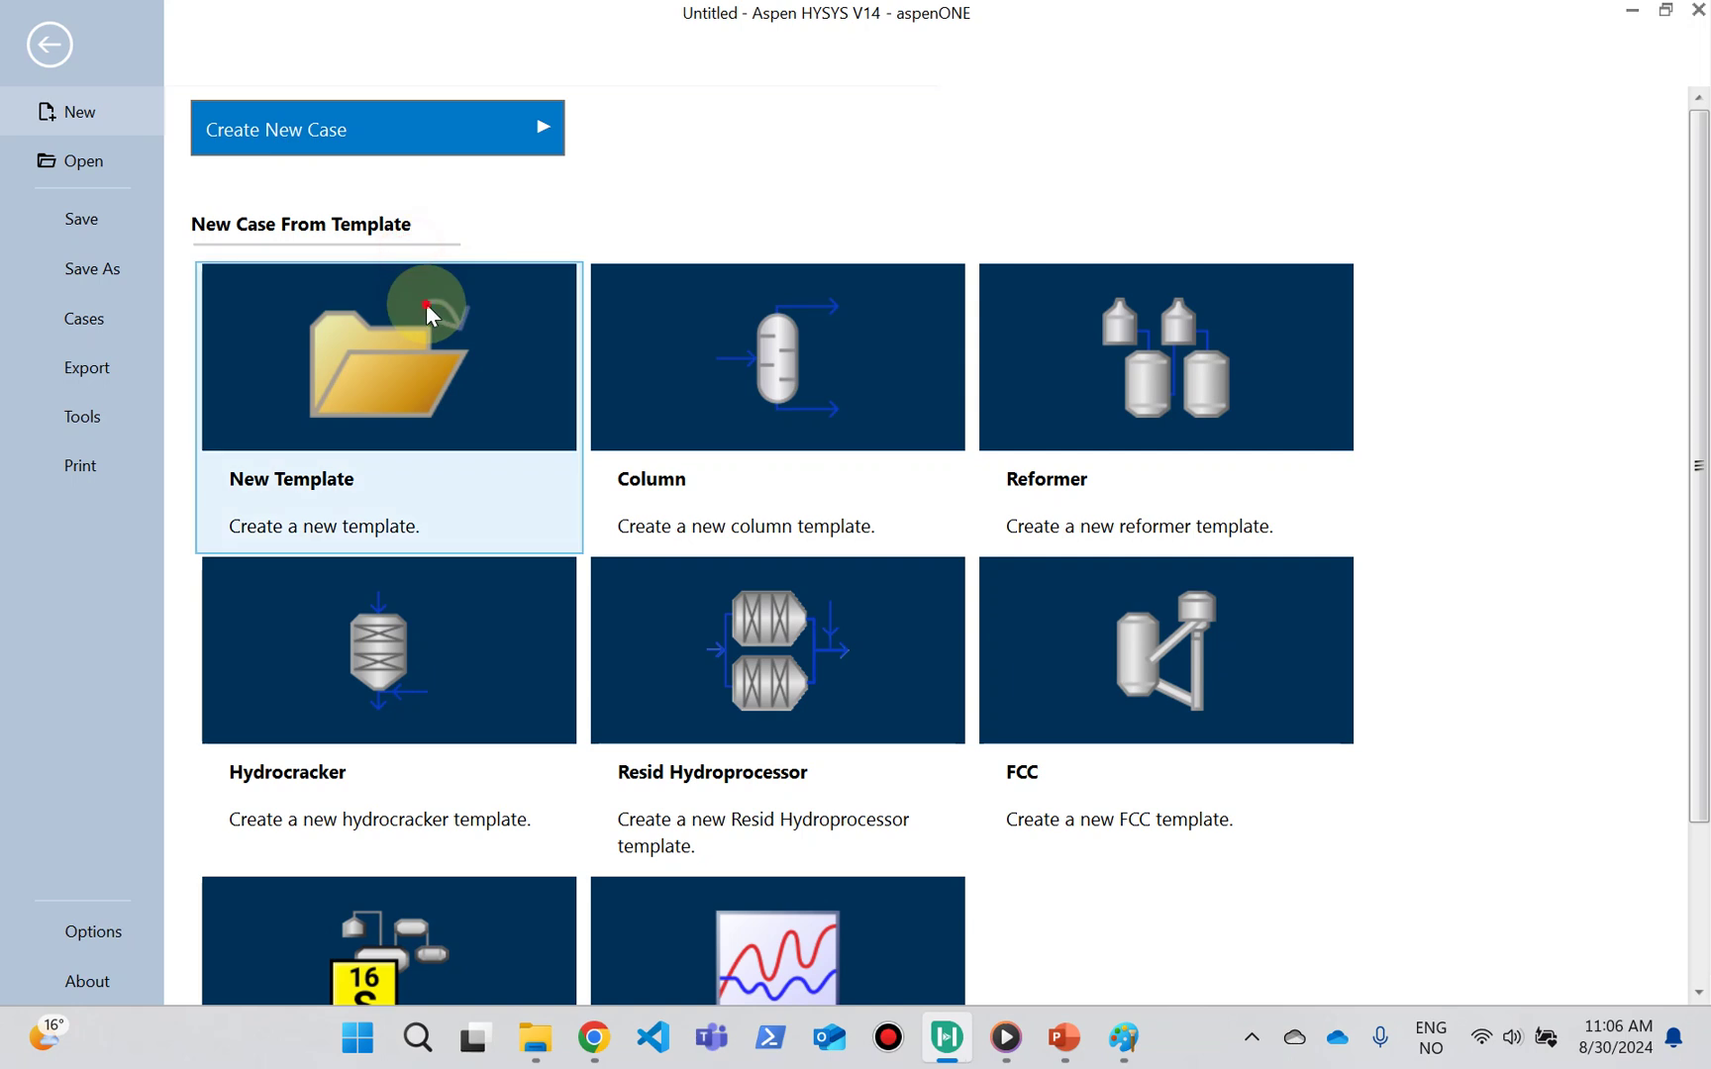
click(427, 303)
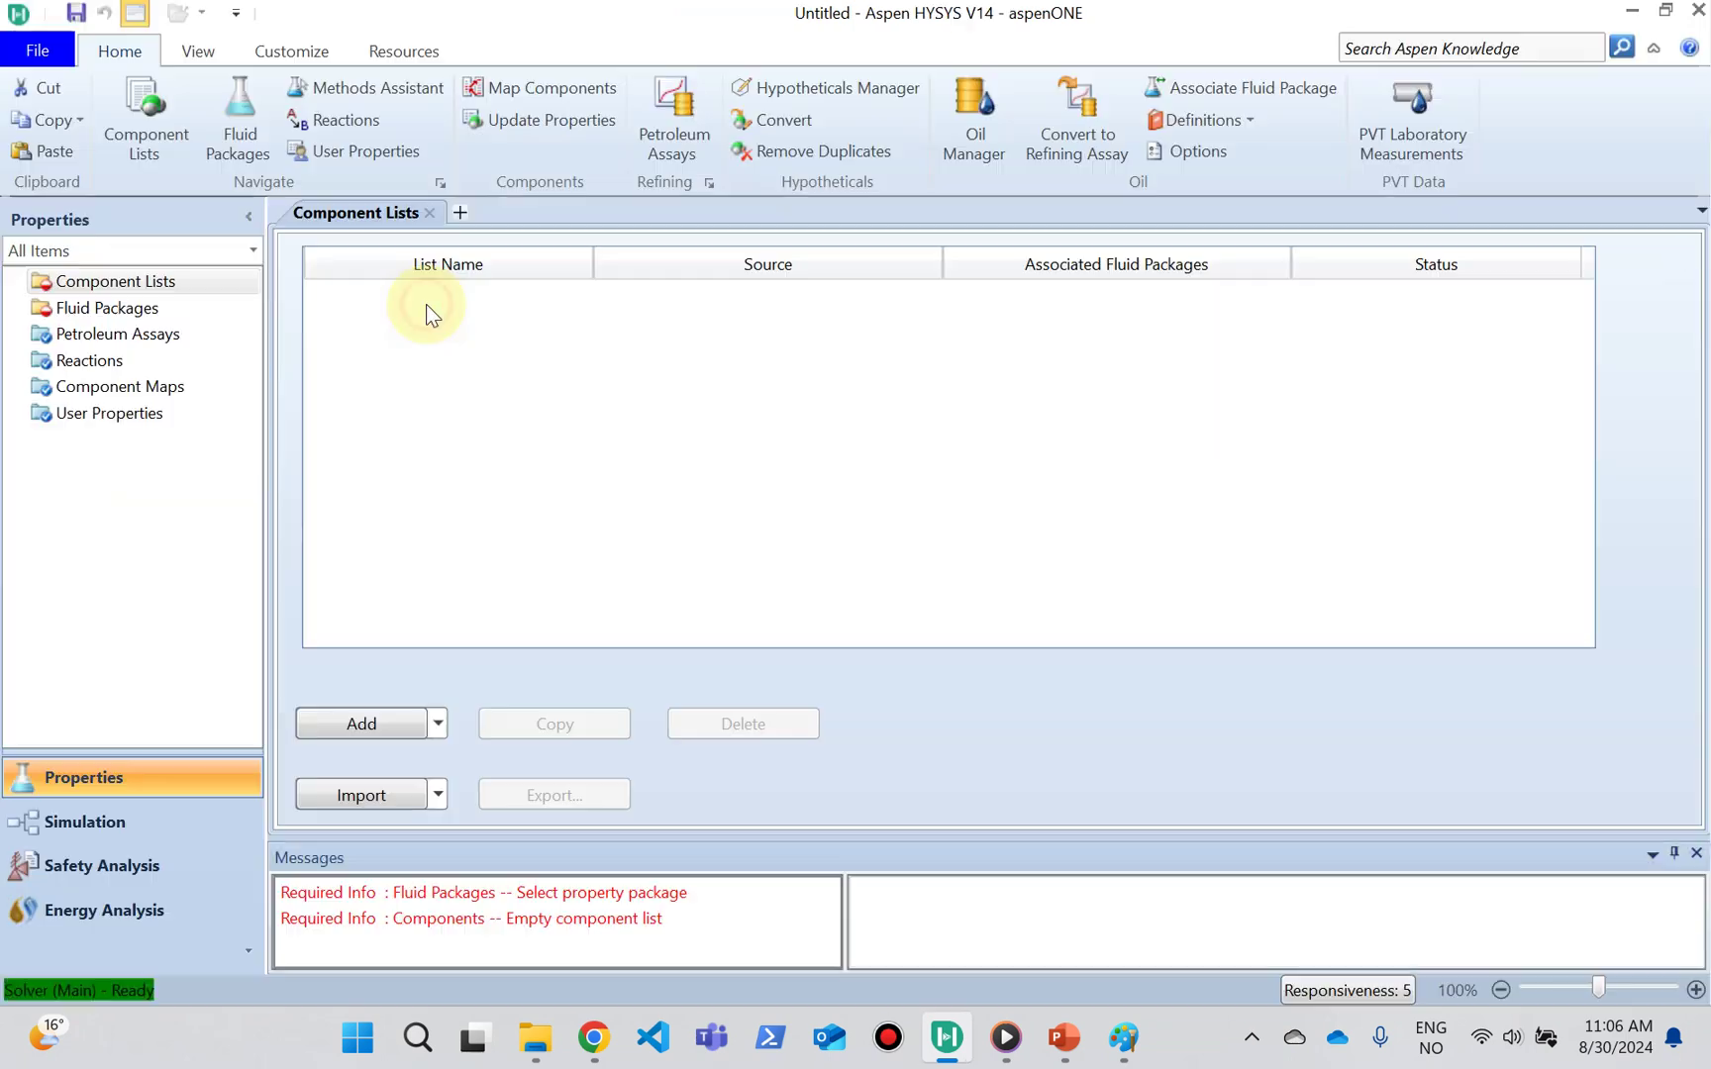
click(362, 724)
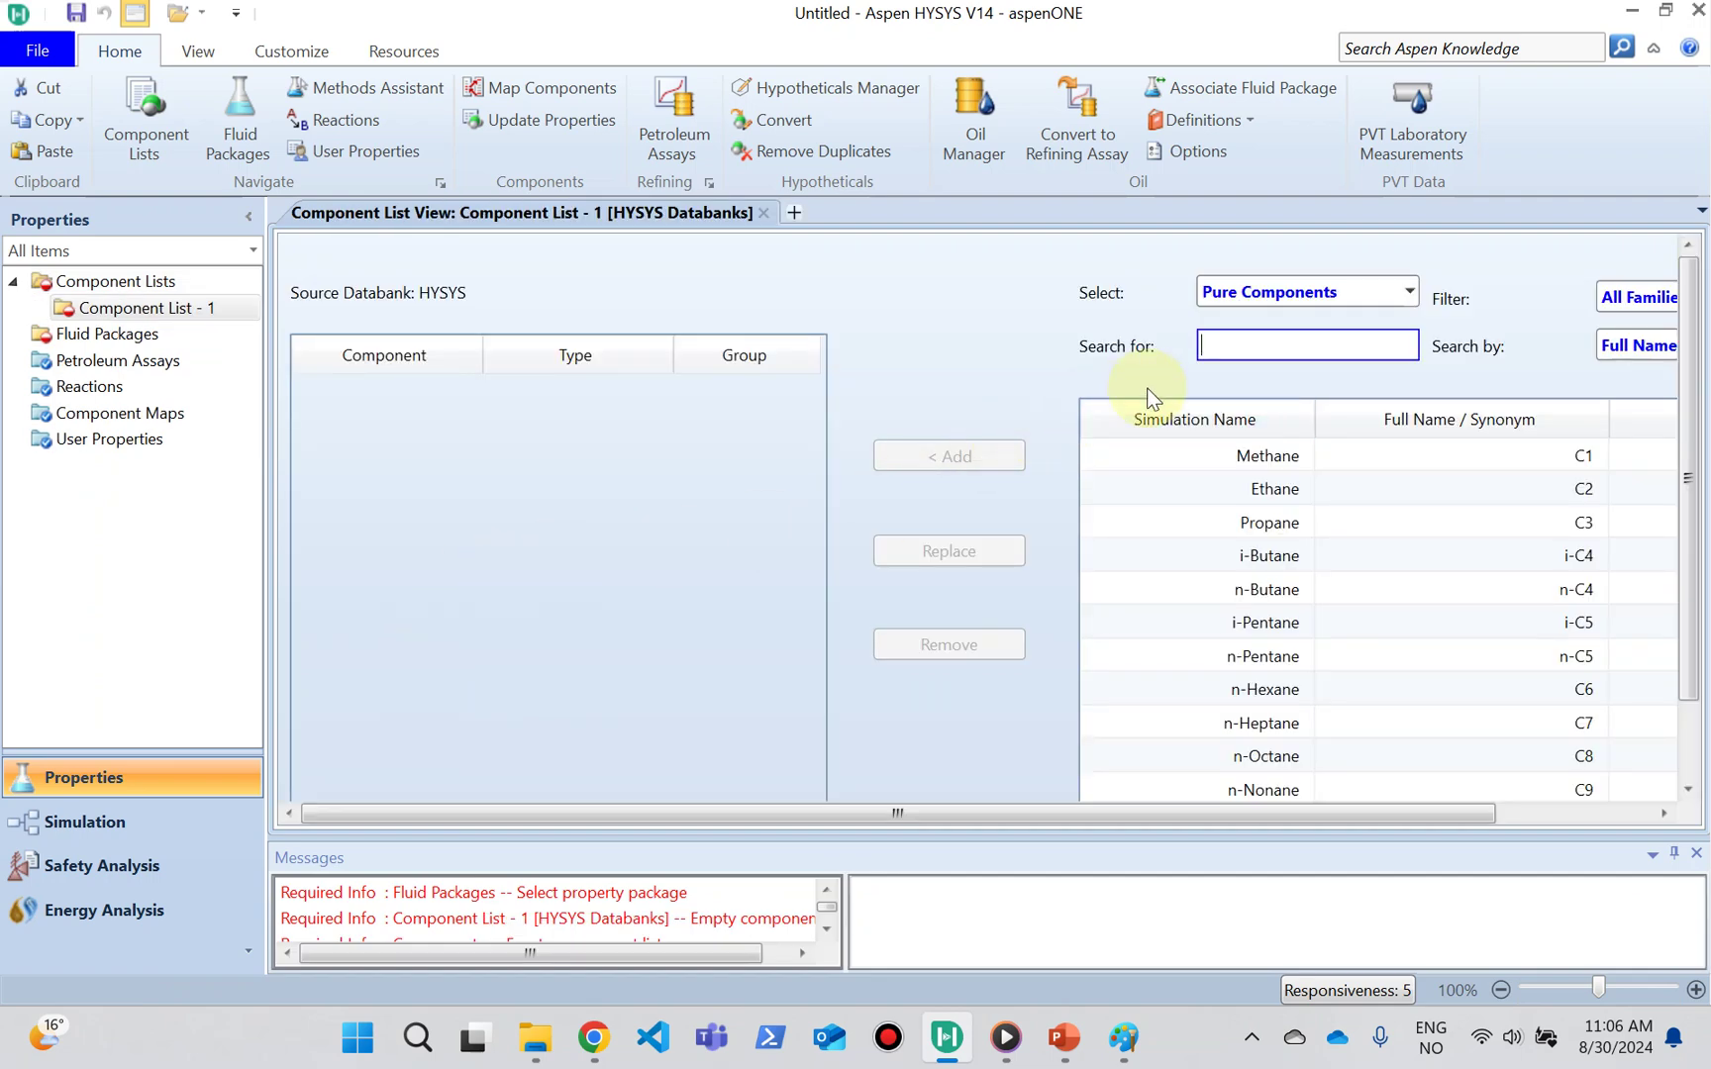
Step: Search for and add cis2-Butene and tr2-Butene to Component List - 1
text(cis2)
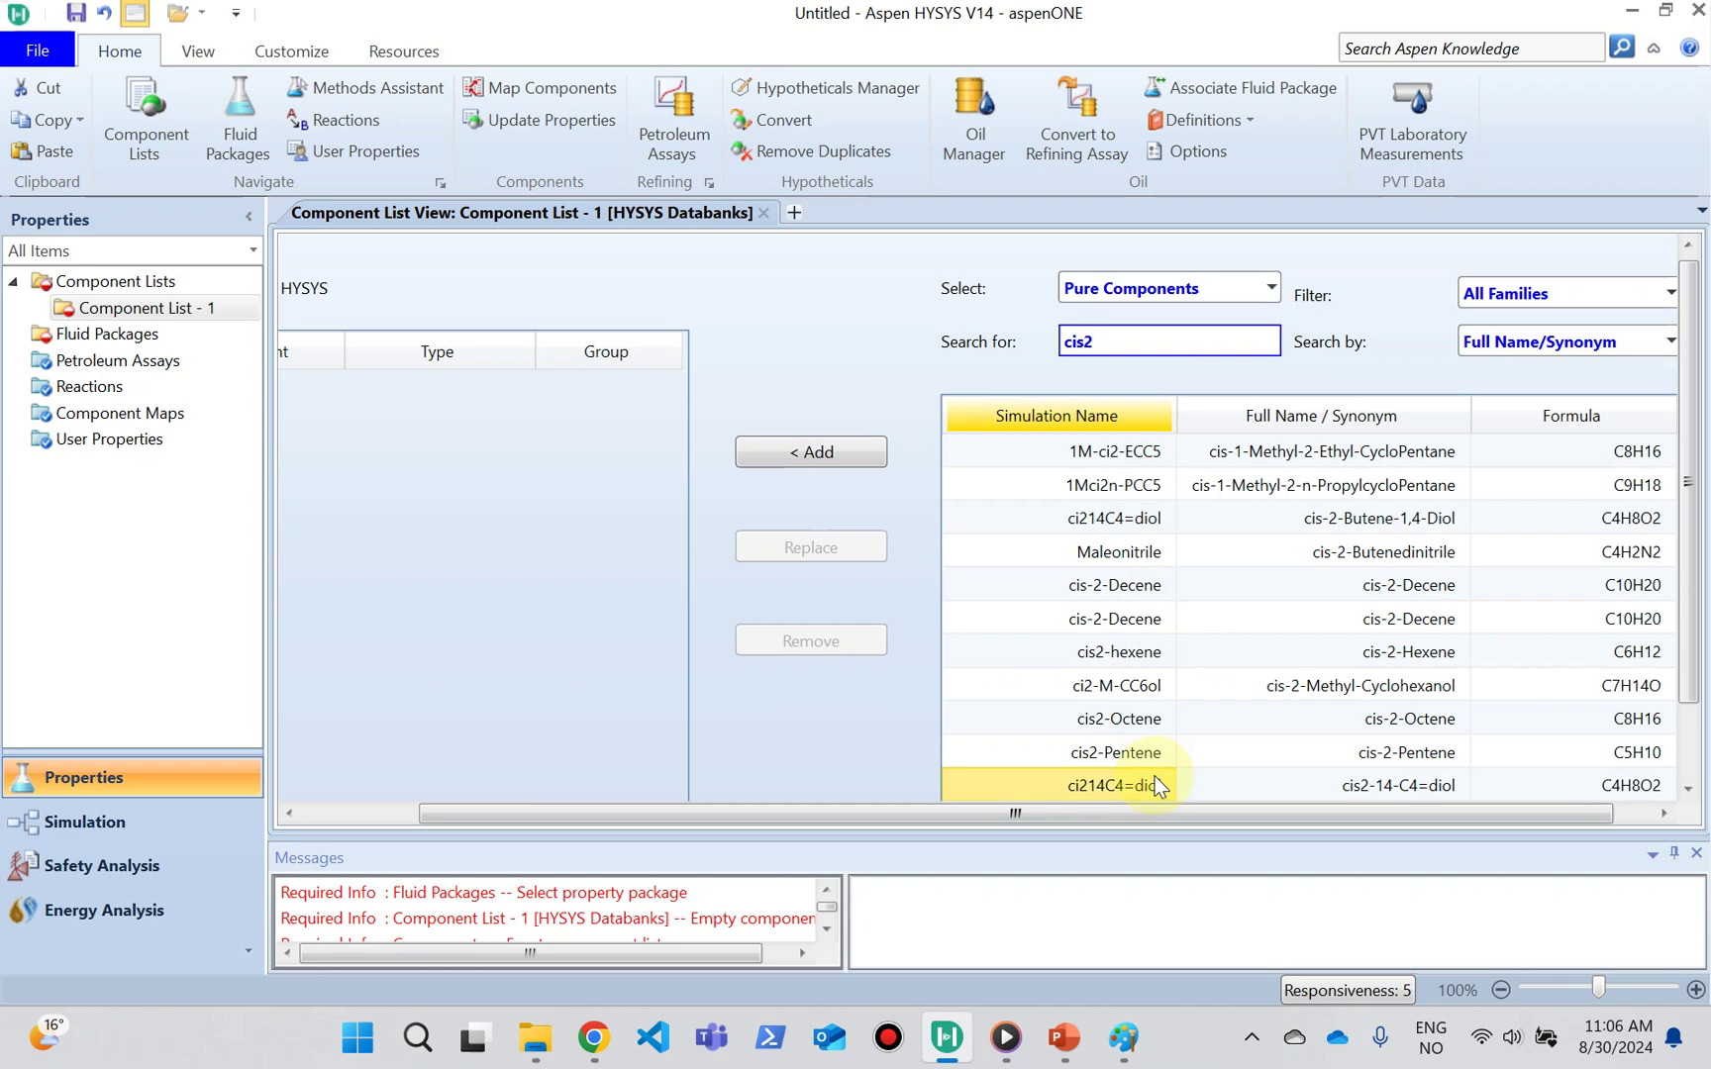
scroll(1156, 706, down, 1)
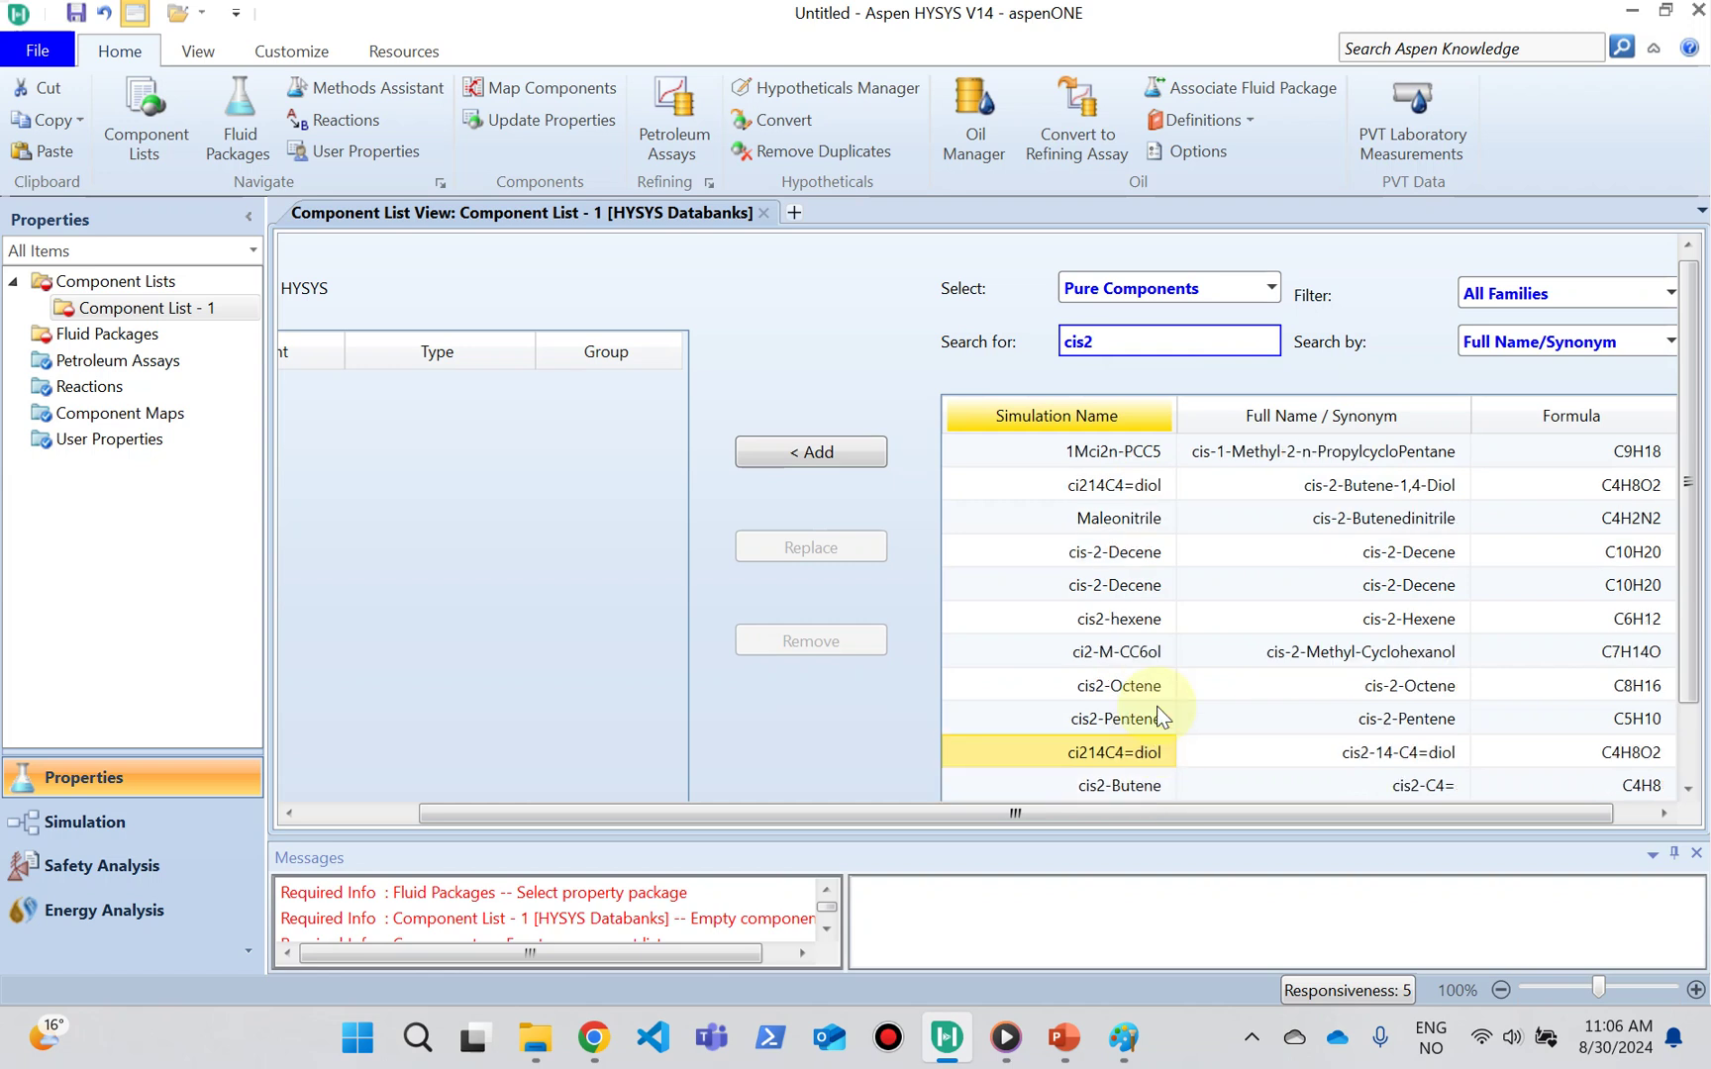
double_click(1141, 784)
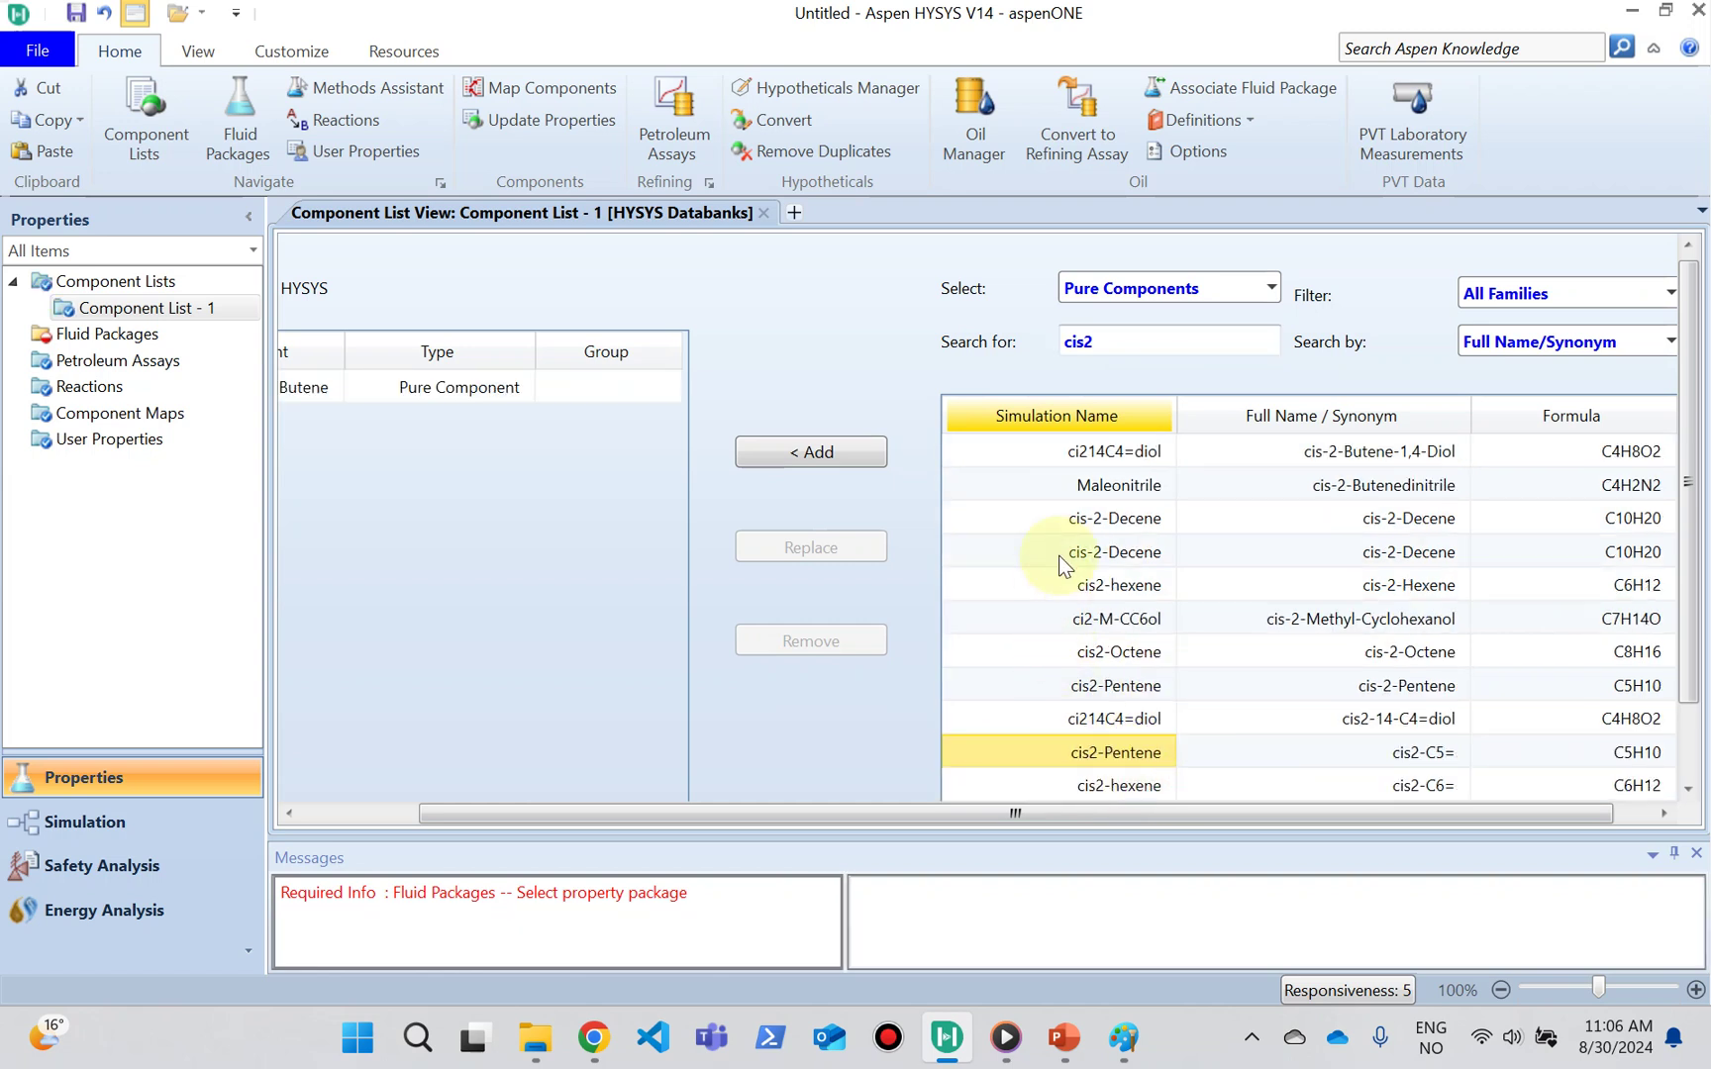
double_click(1134, 343)
text(tra)
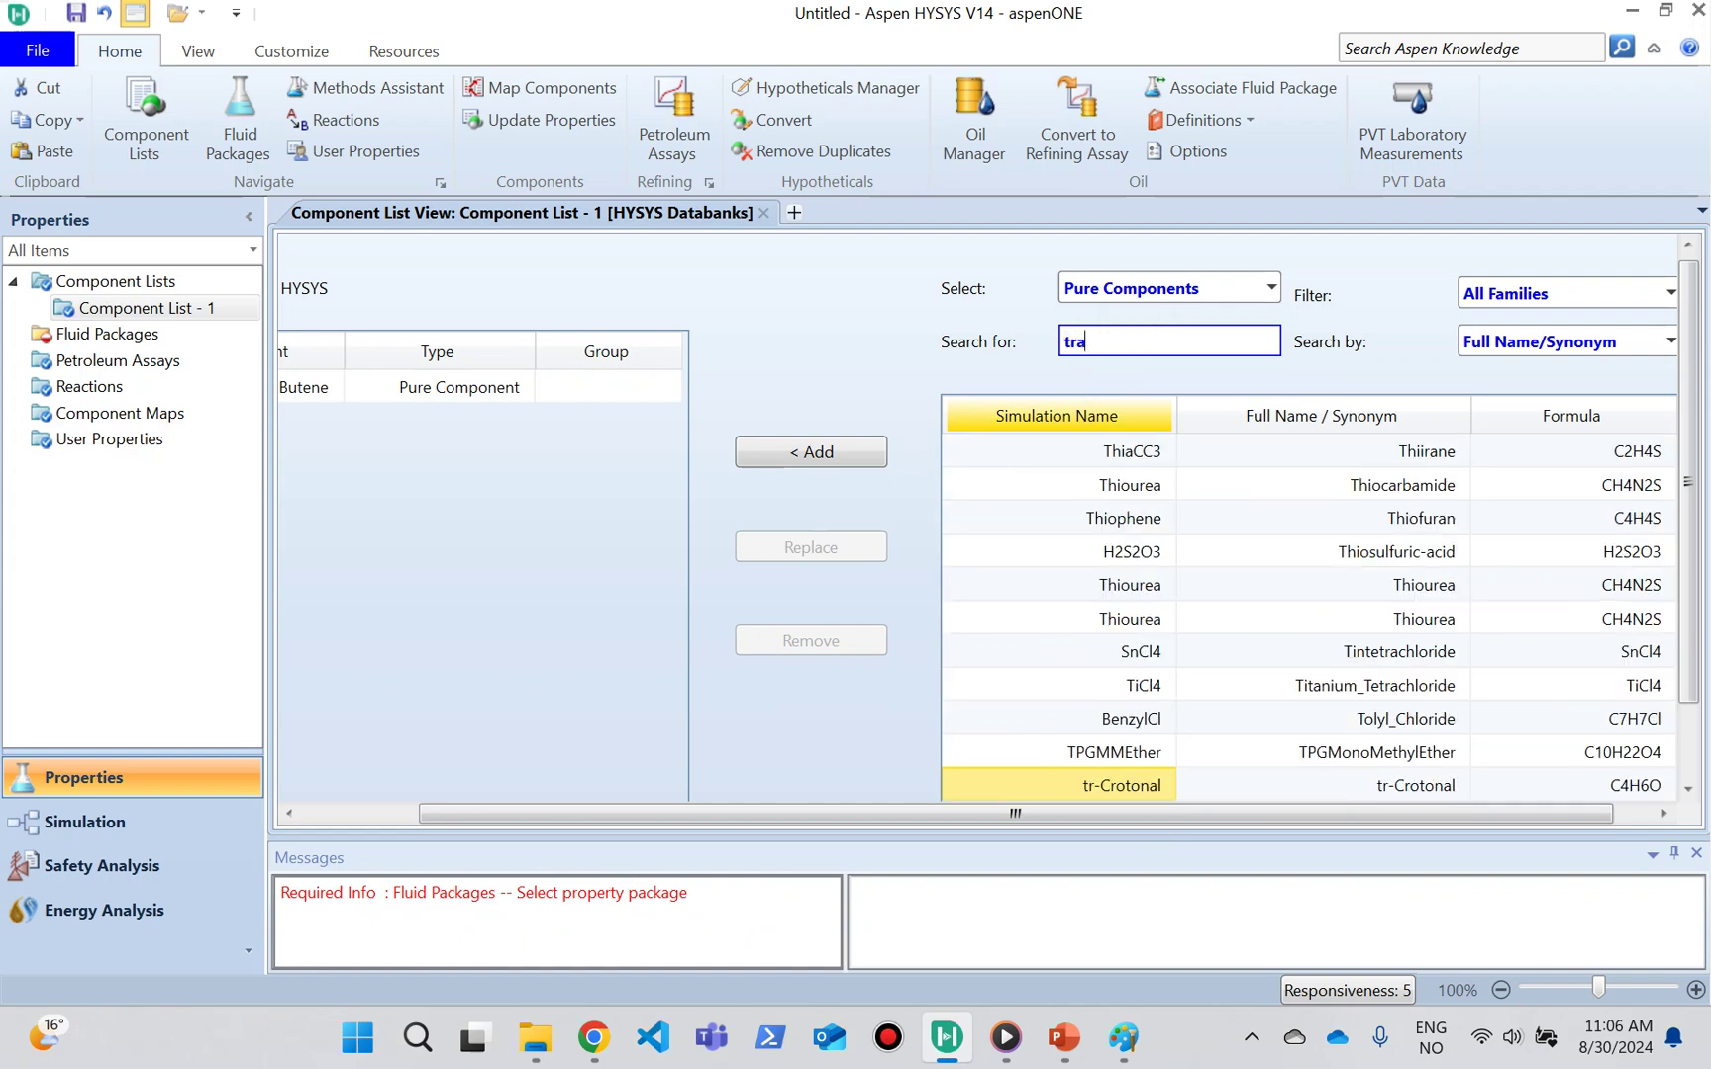
text(ns2)
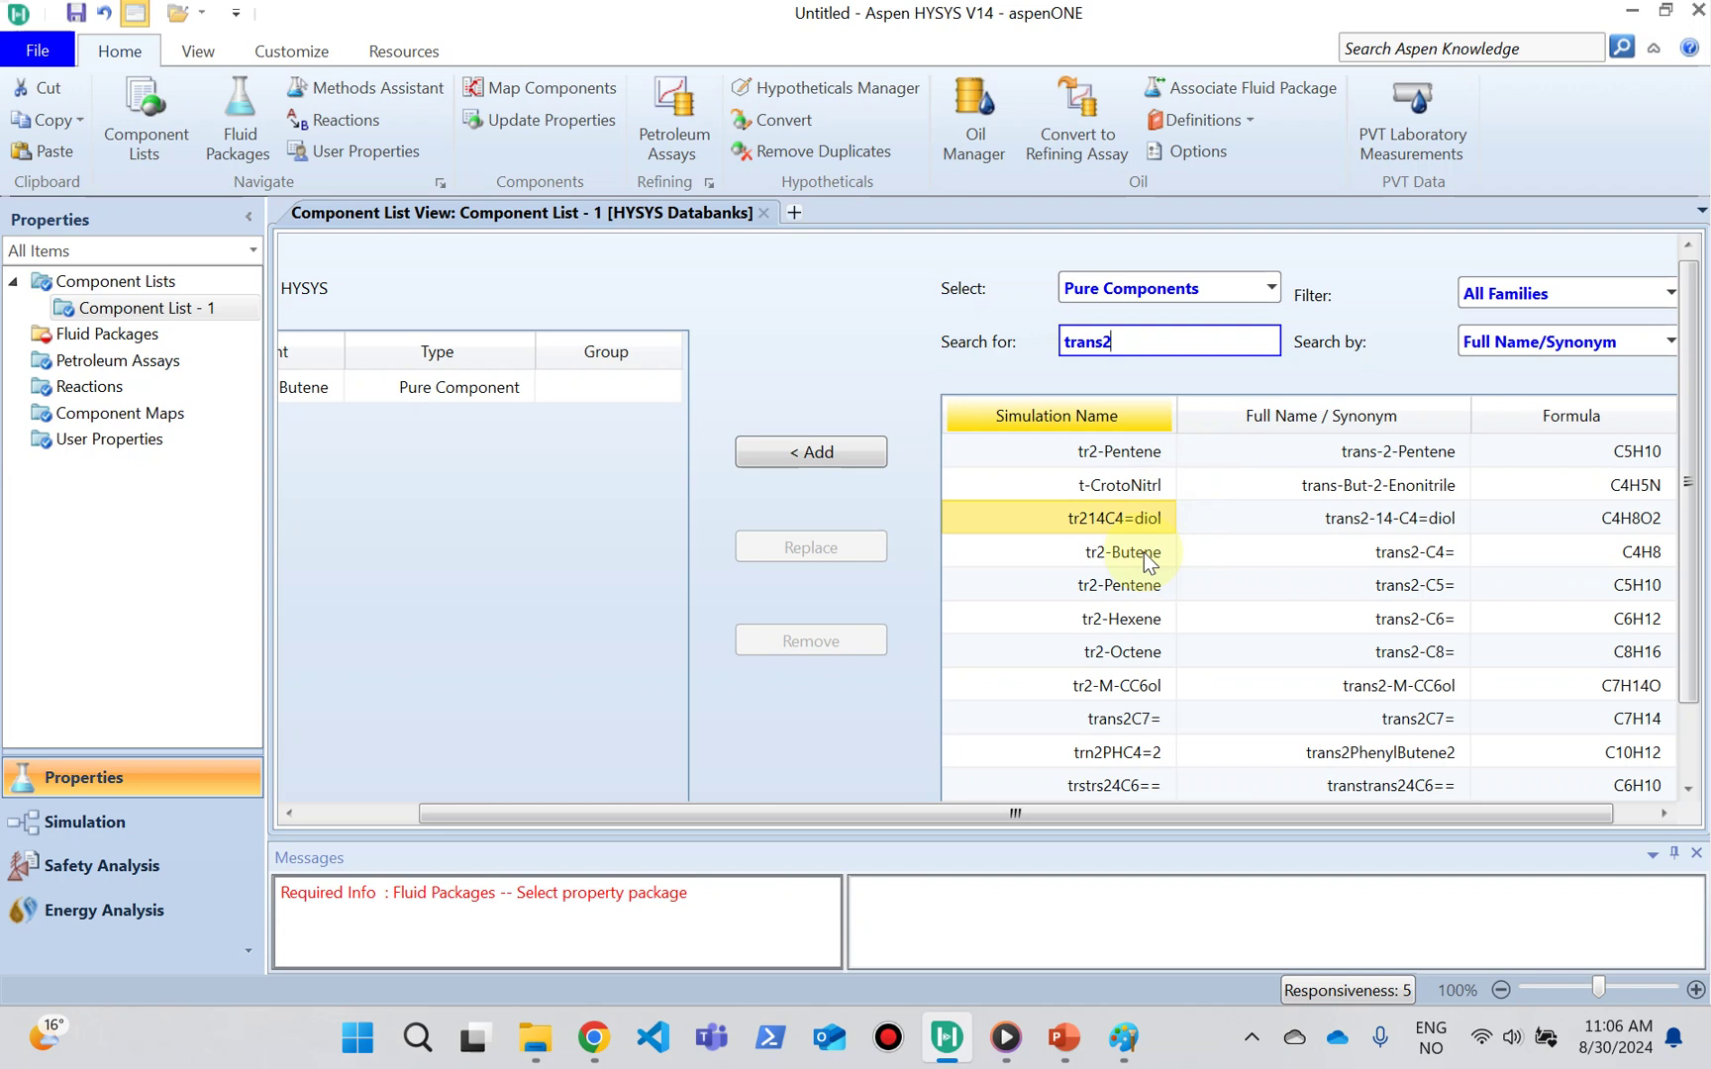
double_click(1147, 562)
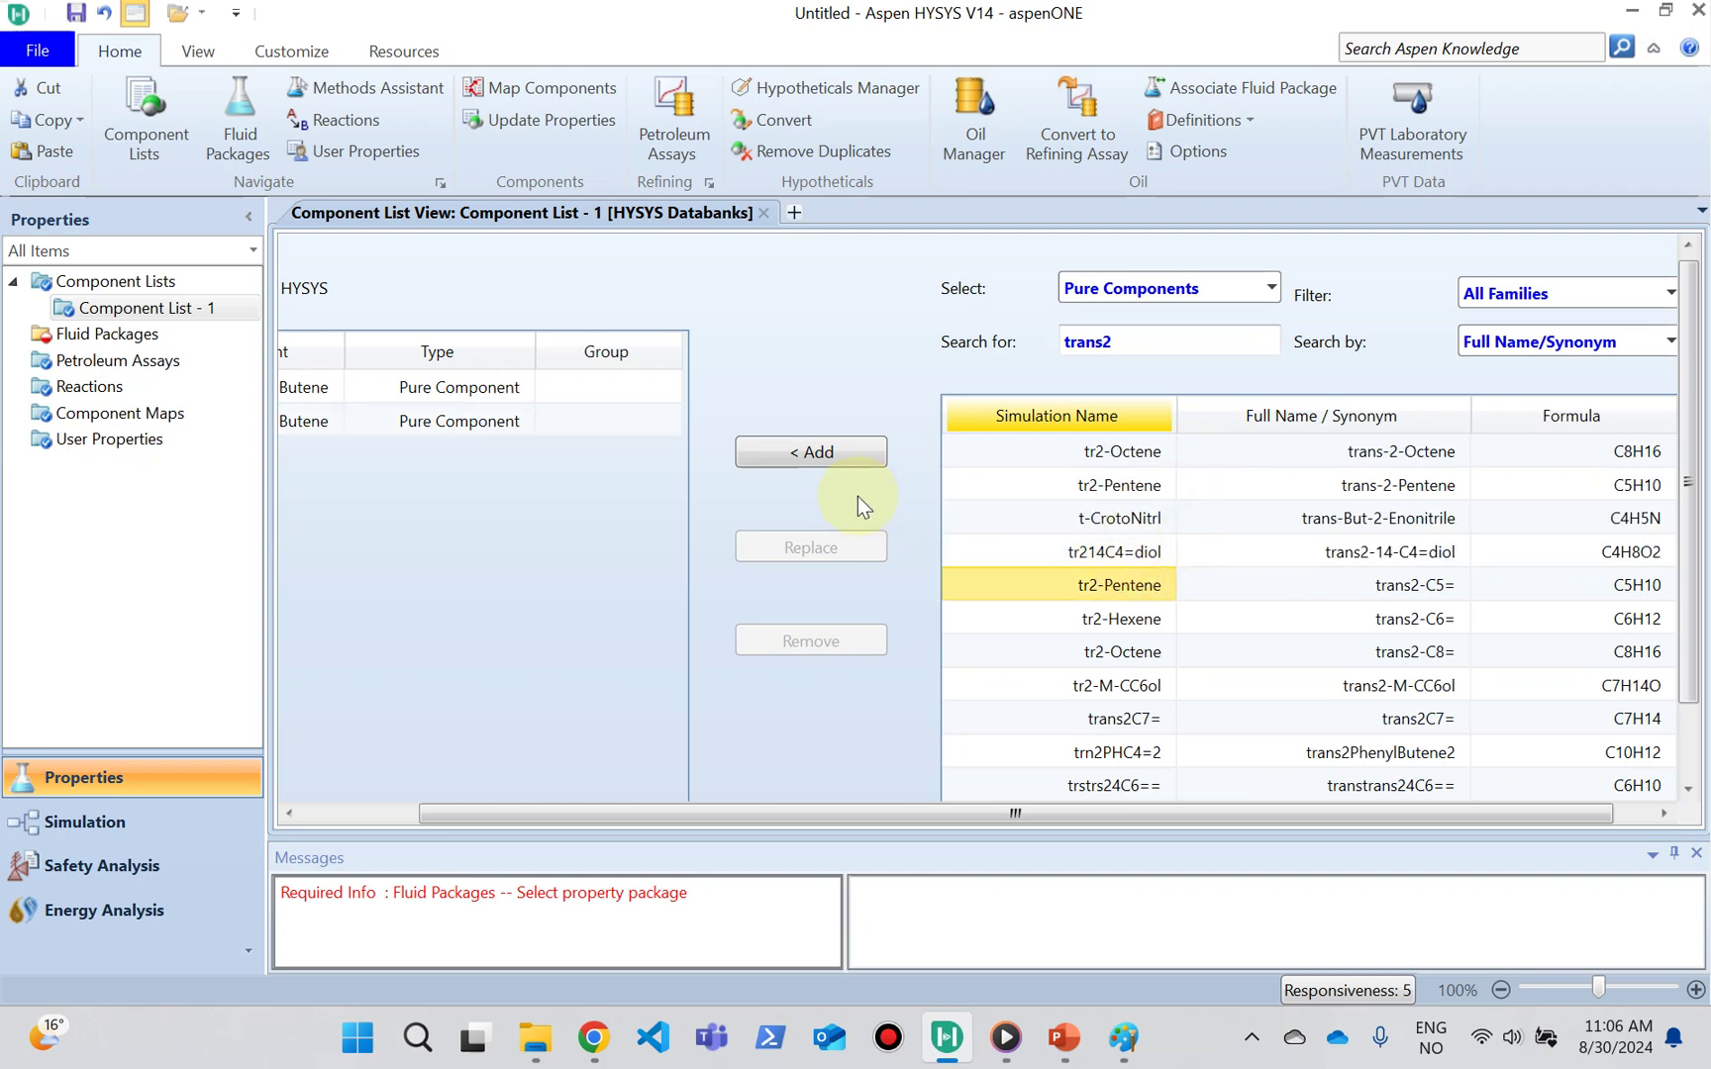
Step: Add fluid package Basis-1 using the NRTL property package
click(147, 338)
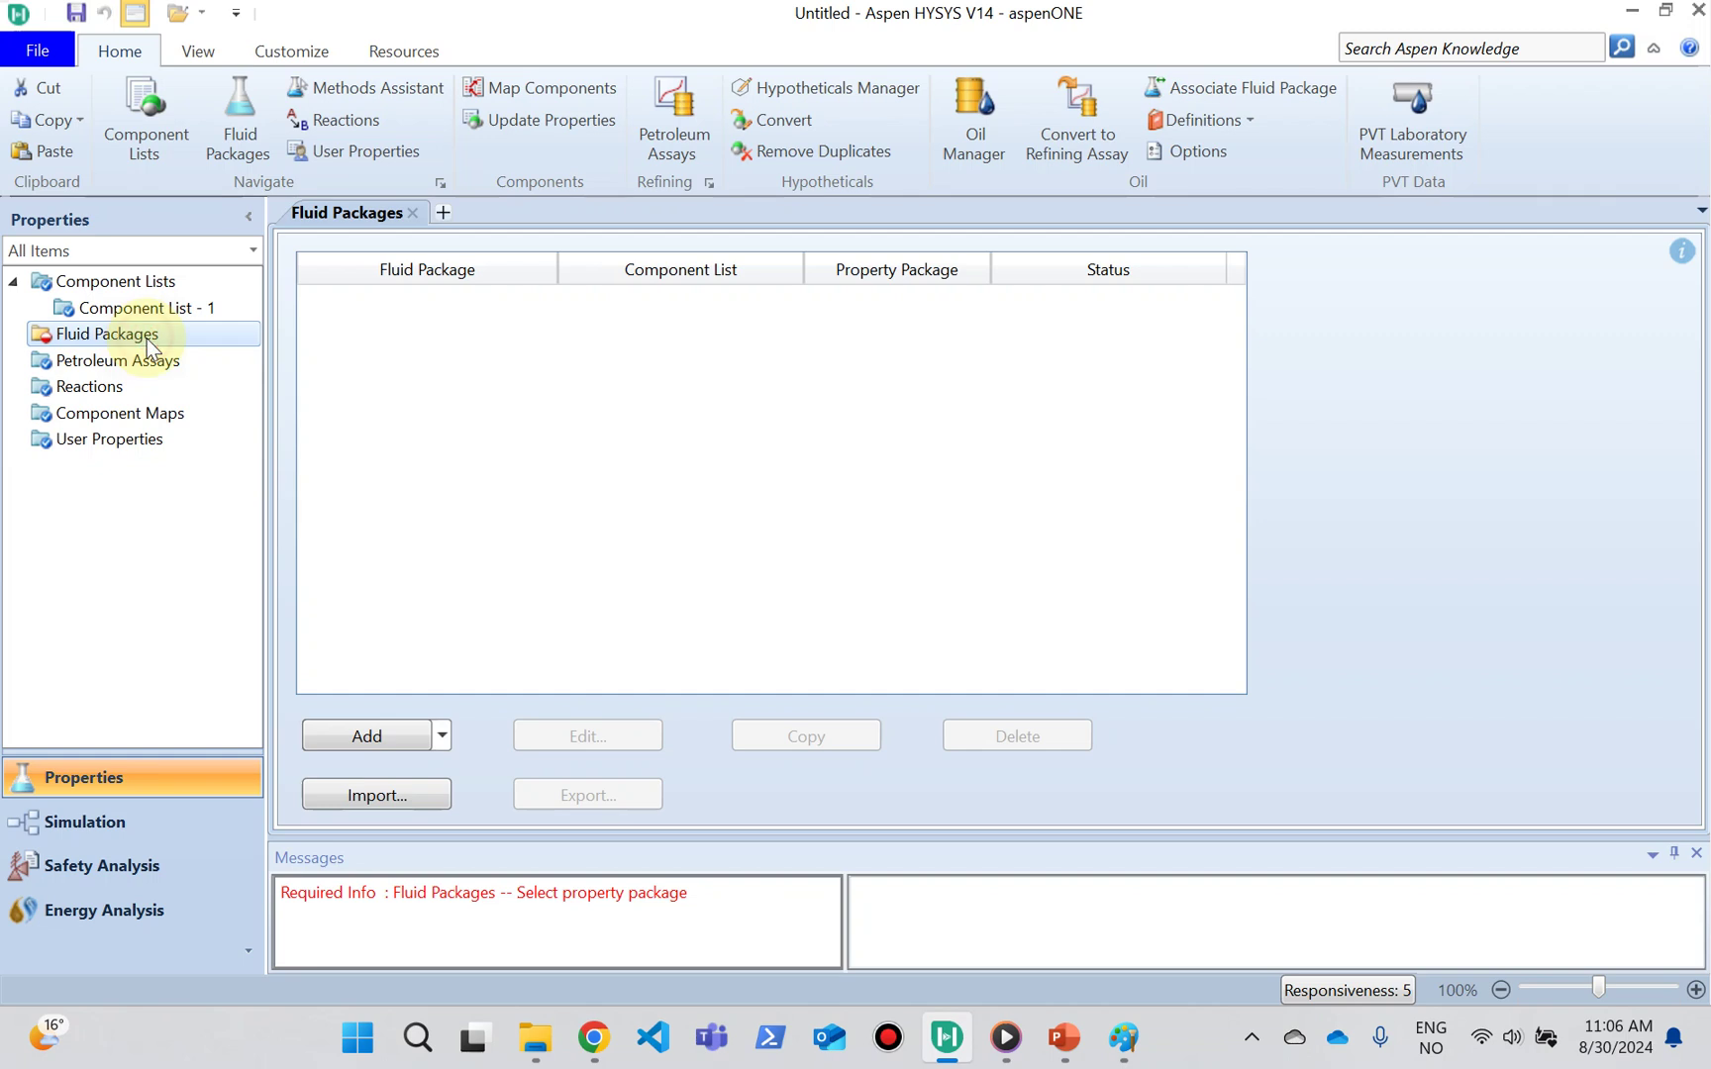
click(383, 752)
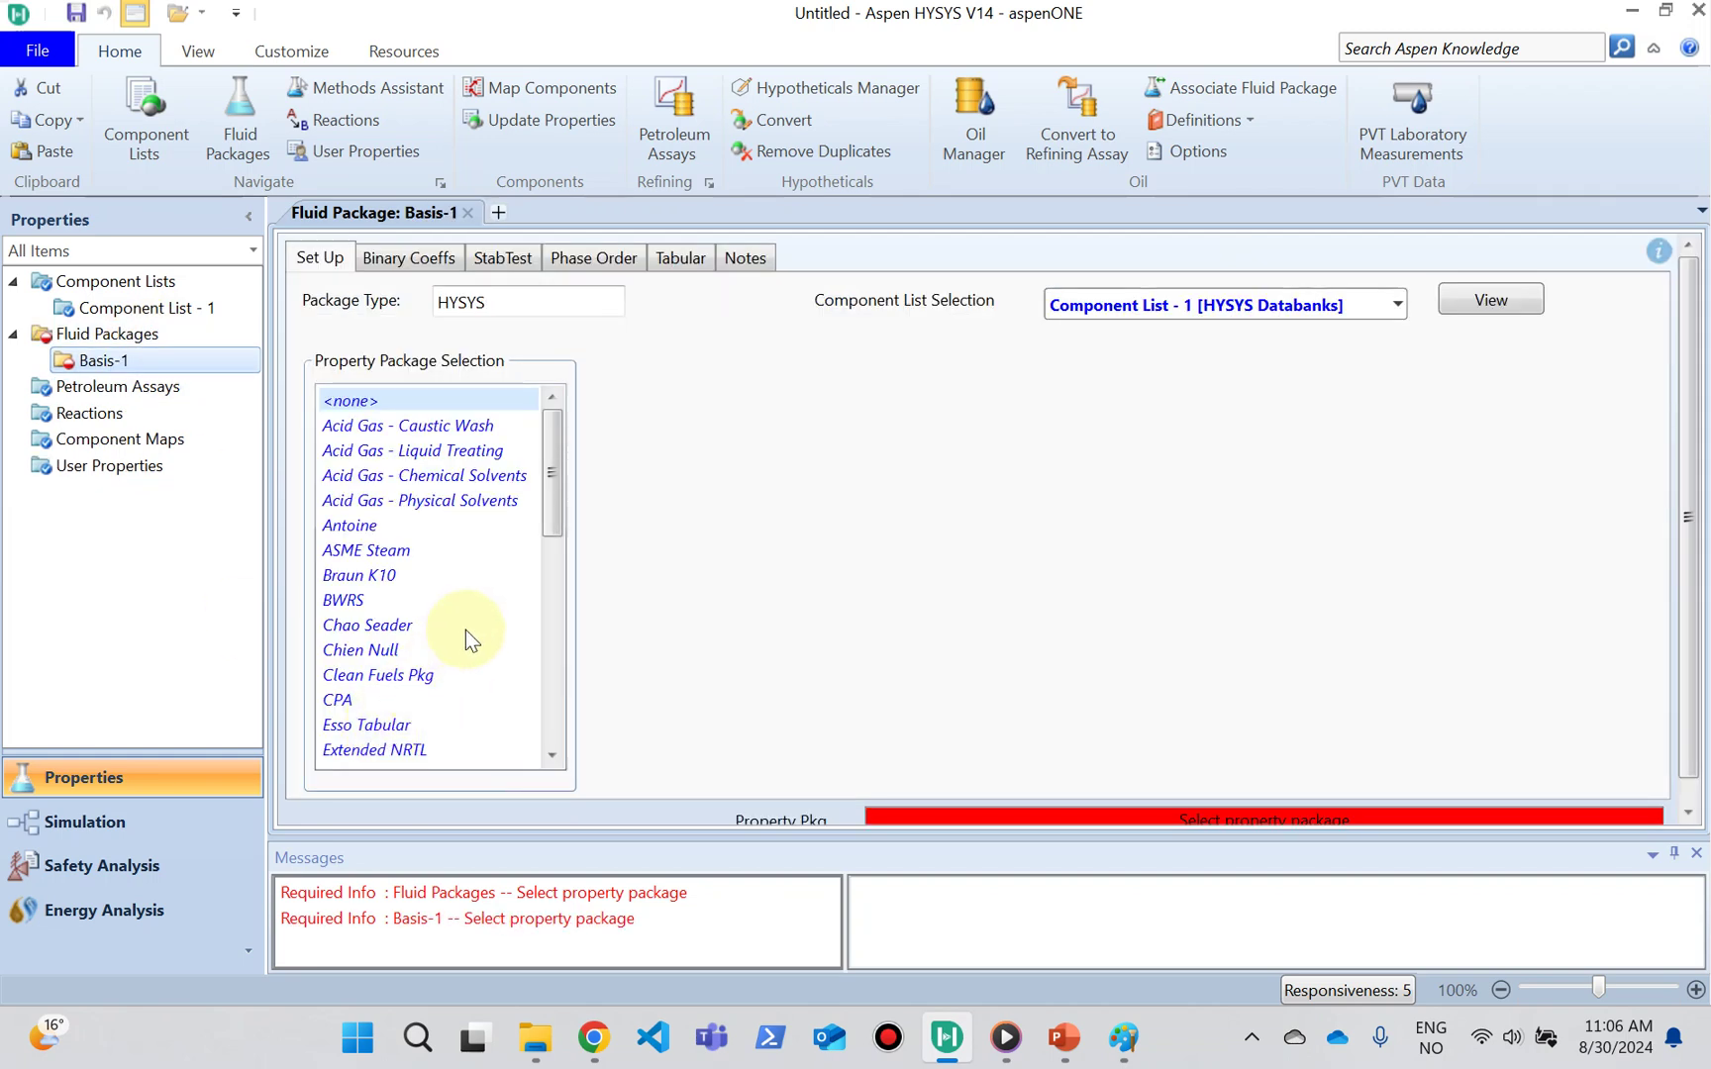
drag(544, 523, 555, 623)
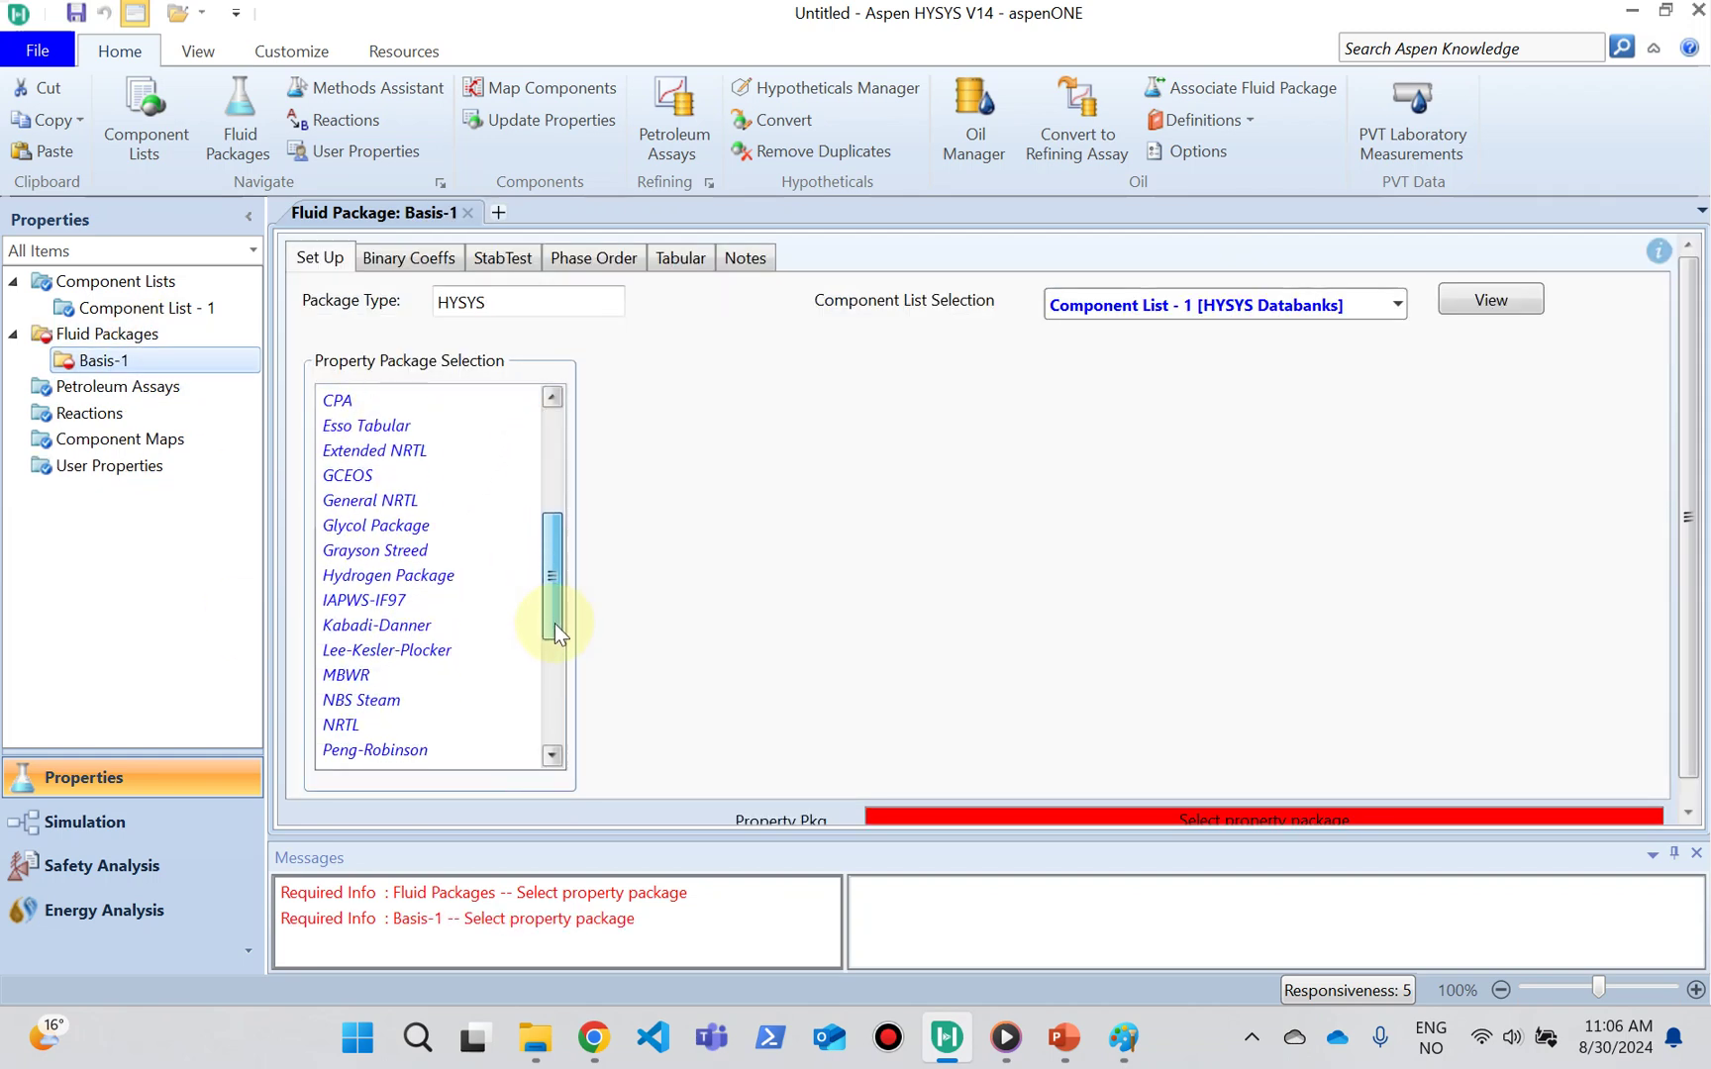
click(372, 725)
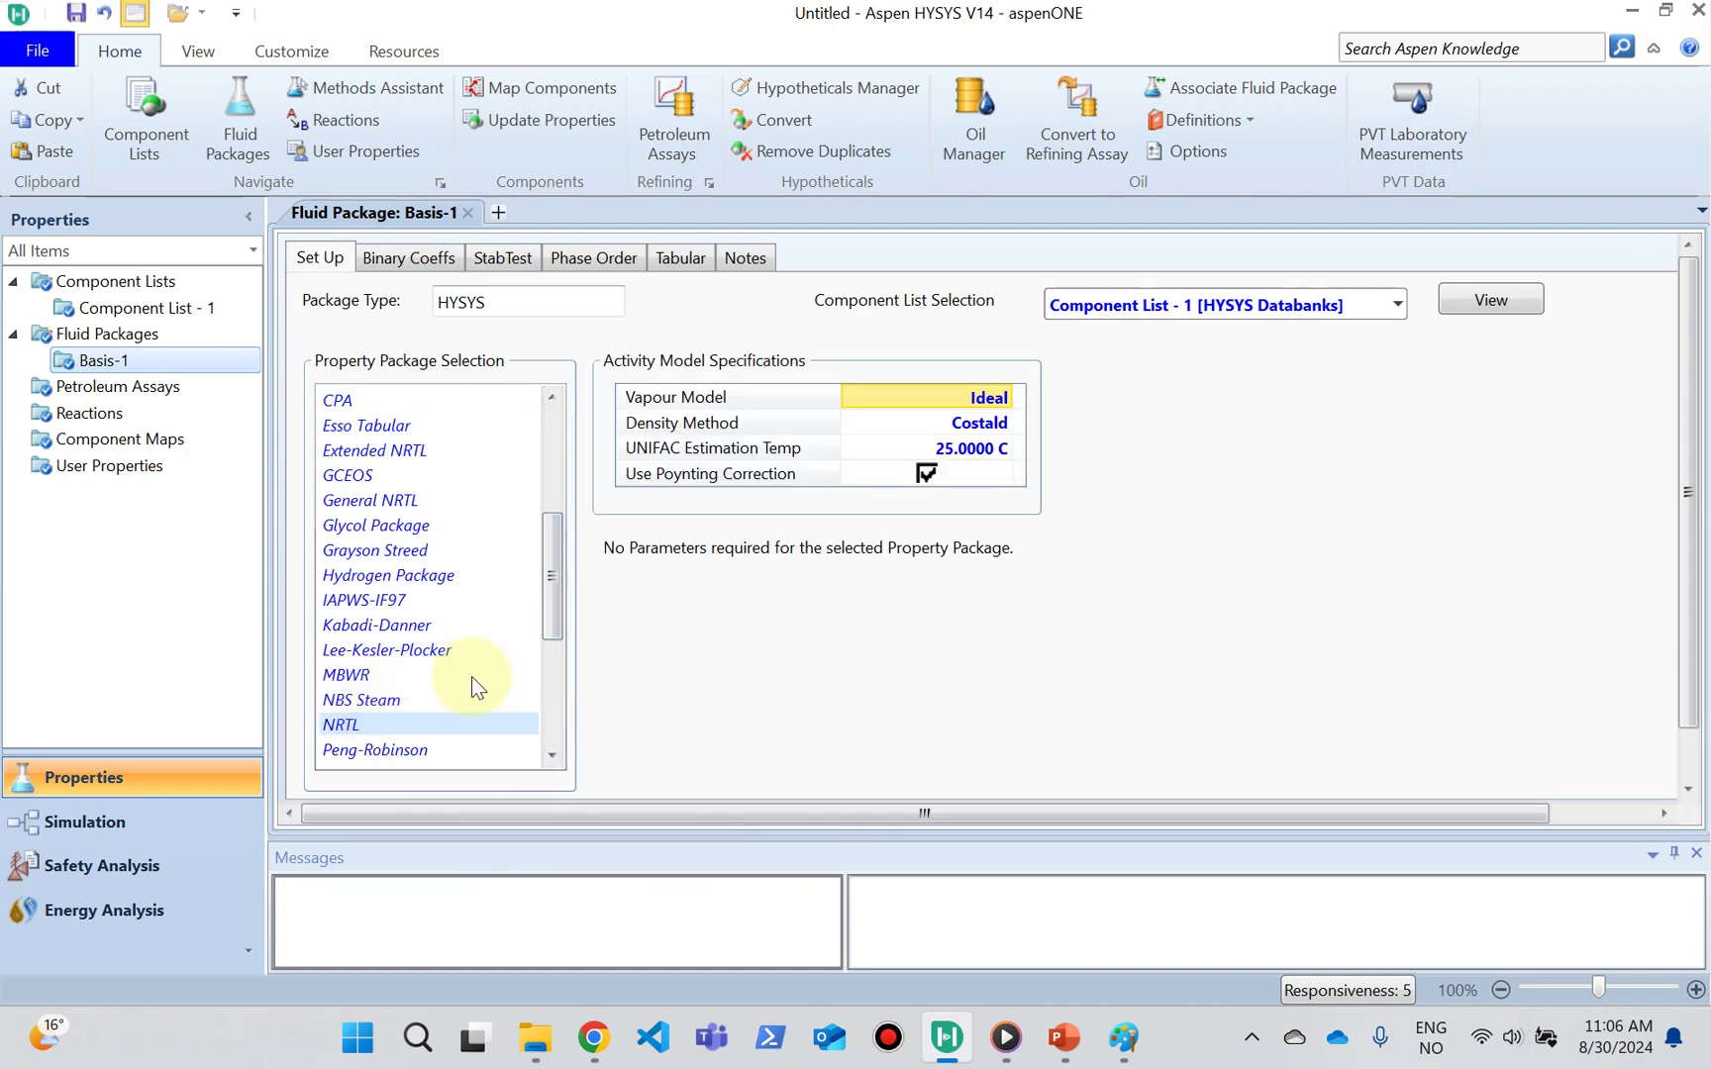
click(115, 426)
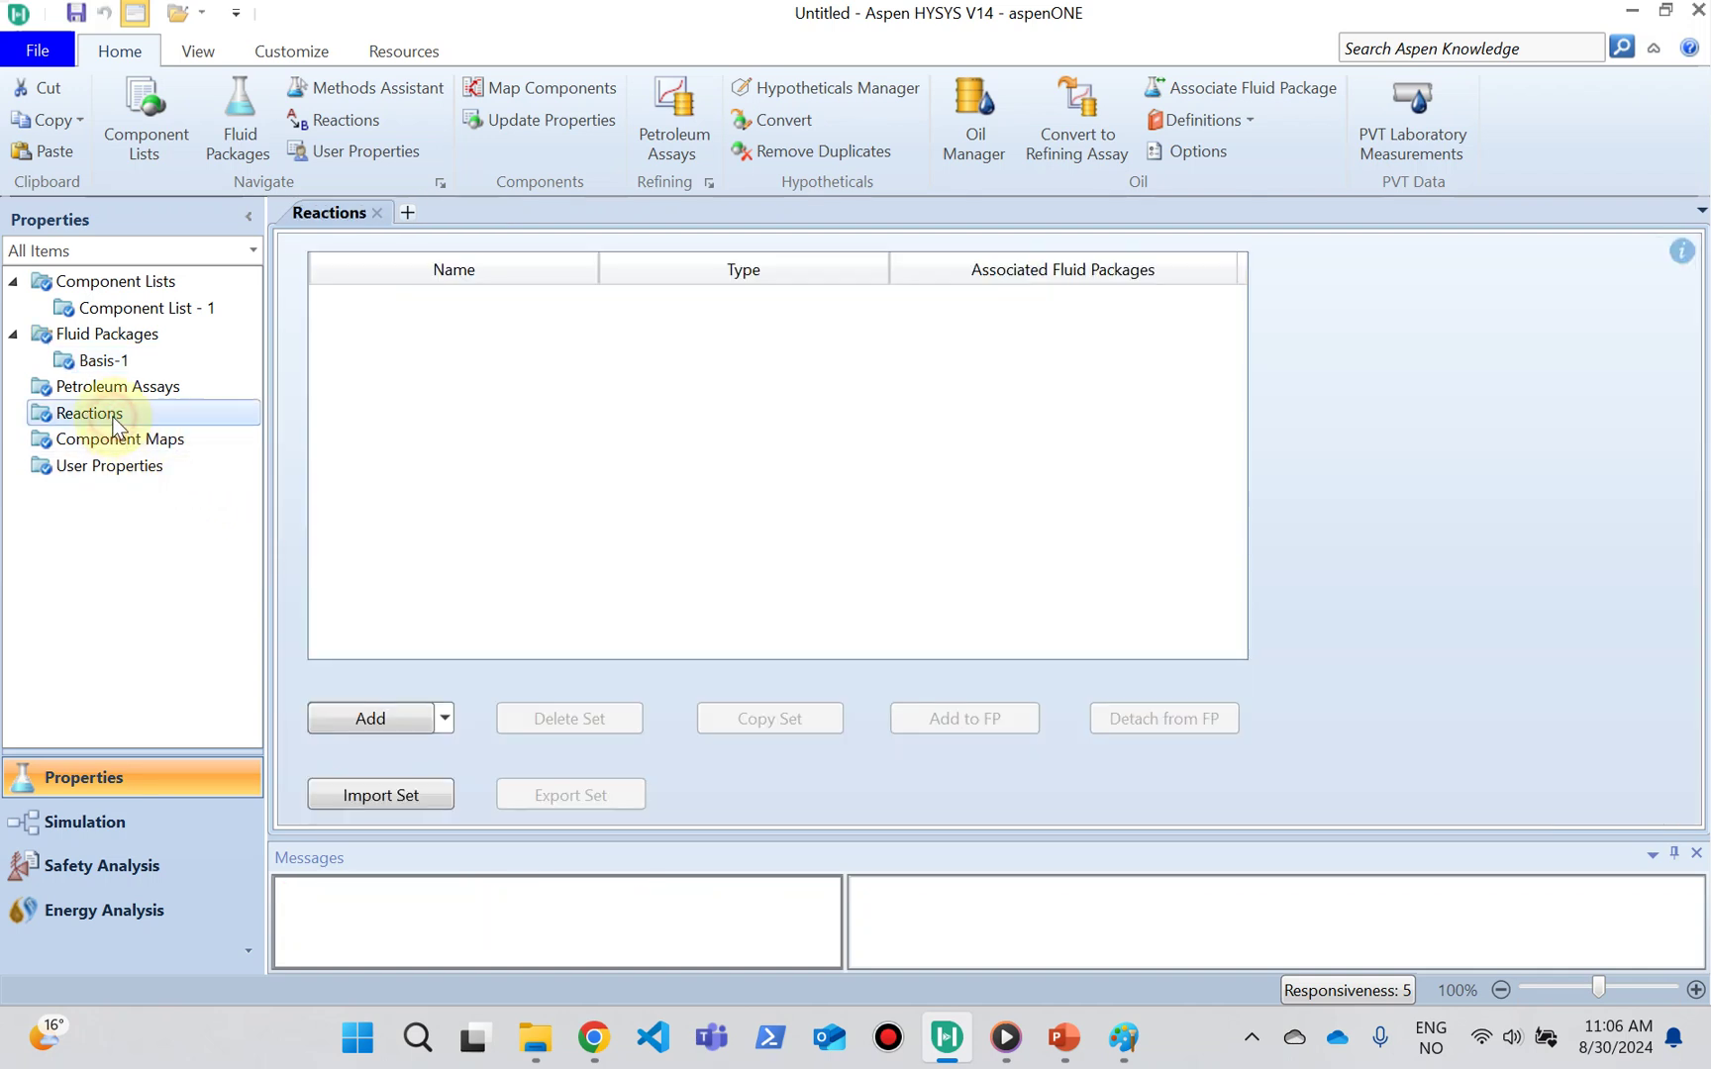
Step: Create kinetic reaction set Set-1 with reaction Rxn-1 and open Rxn-1's form
click(359, 720)
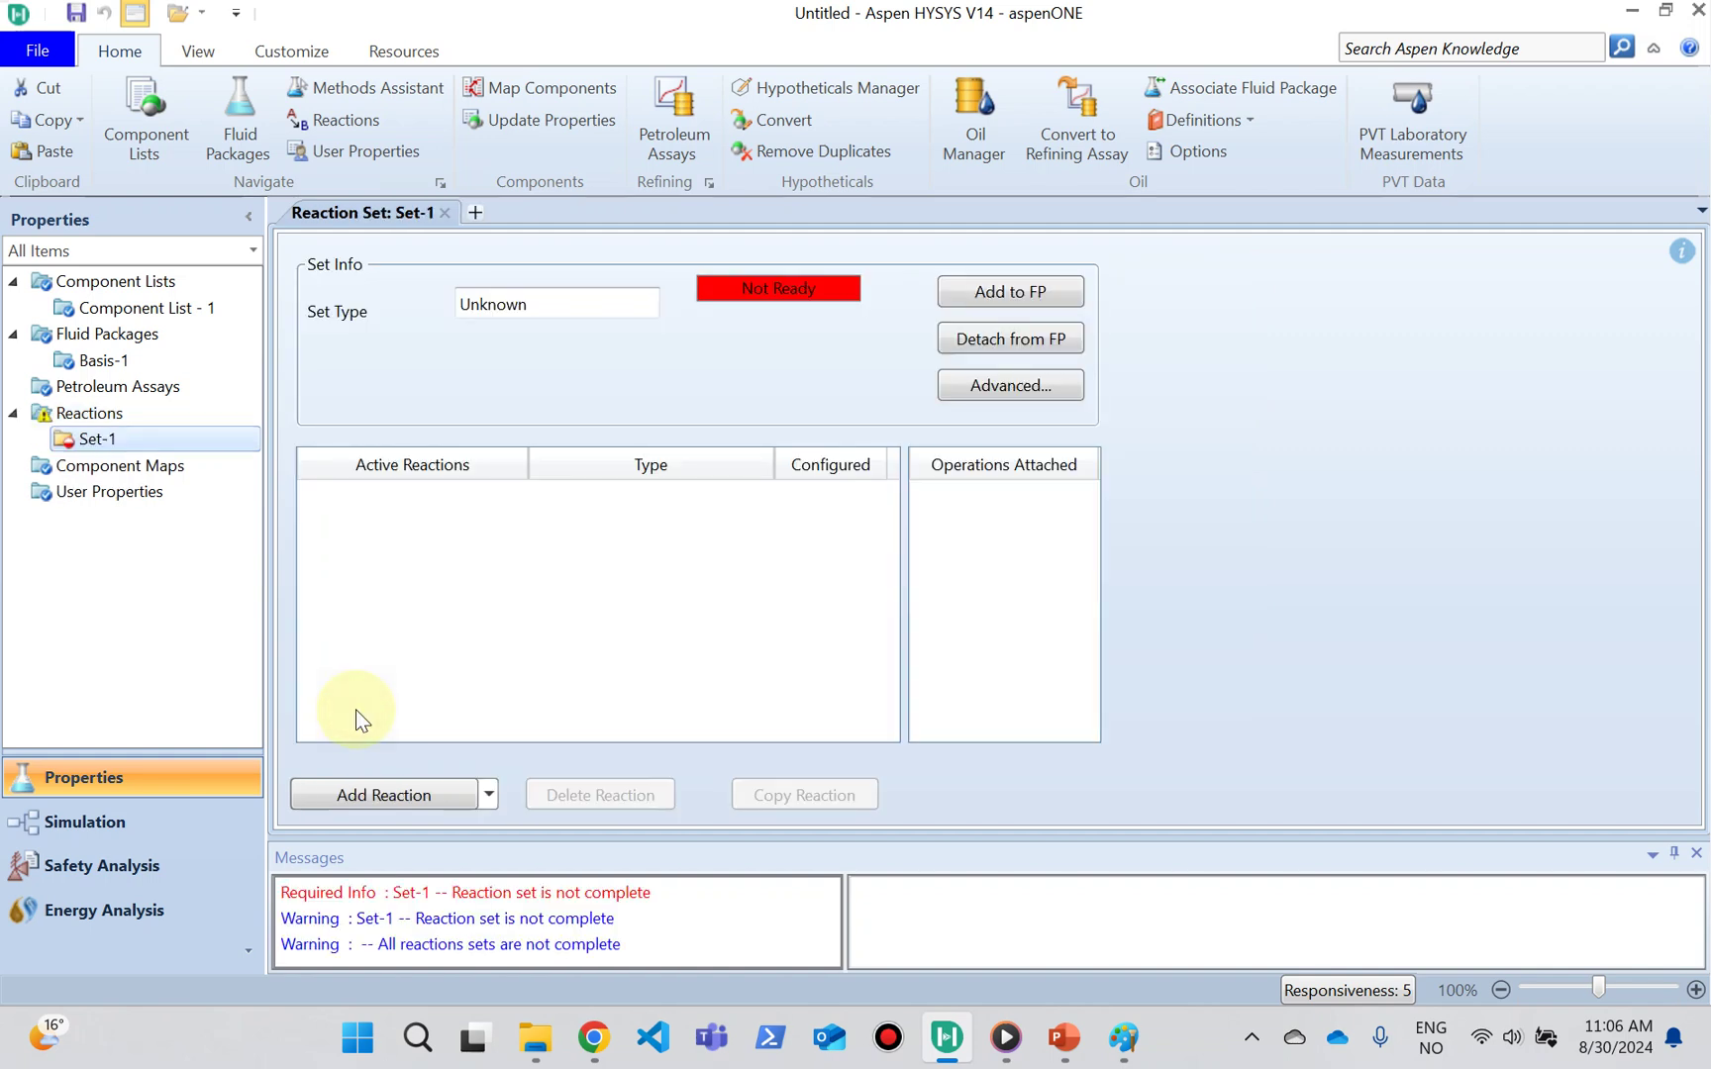
click(571, 315)
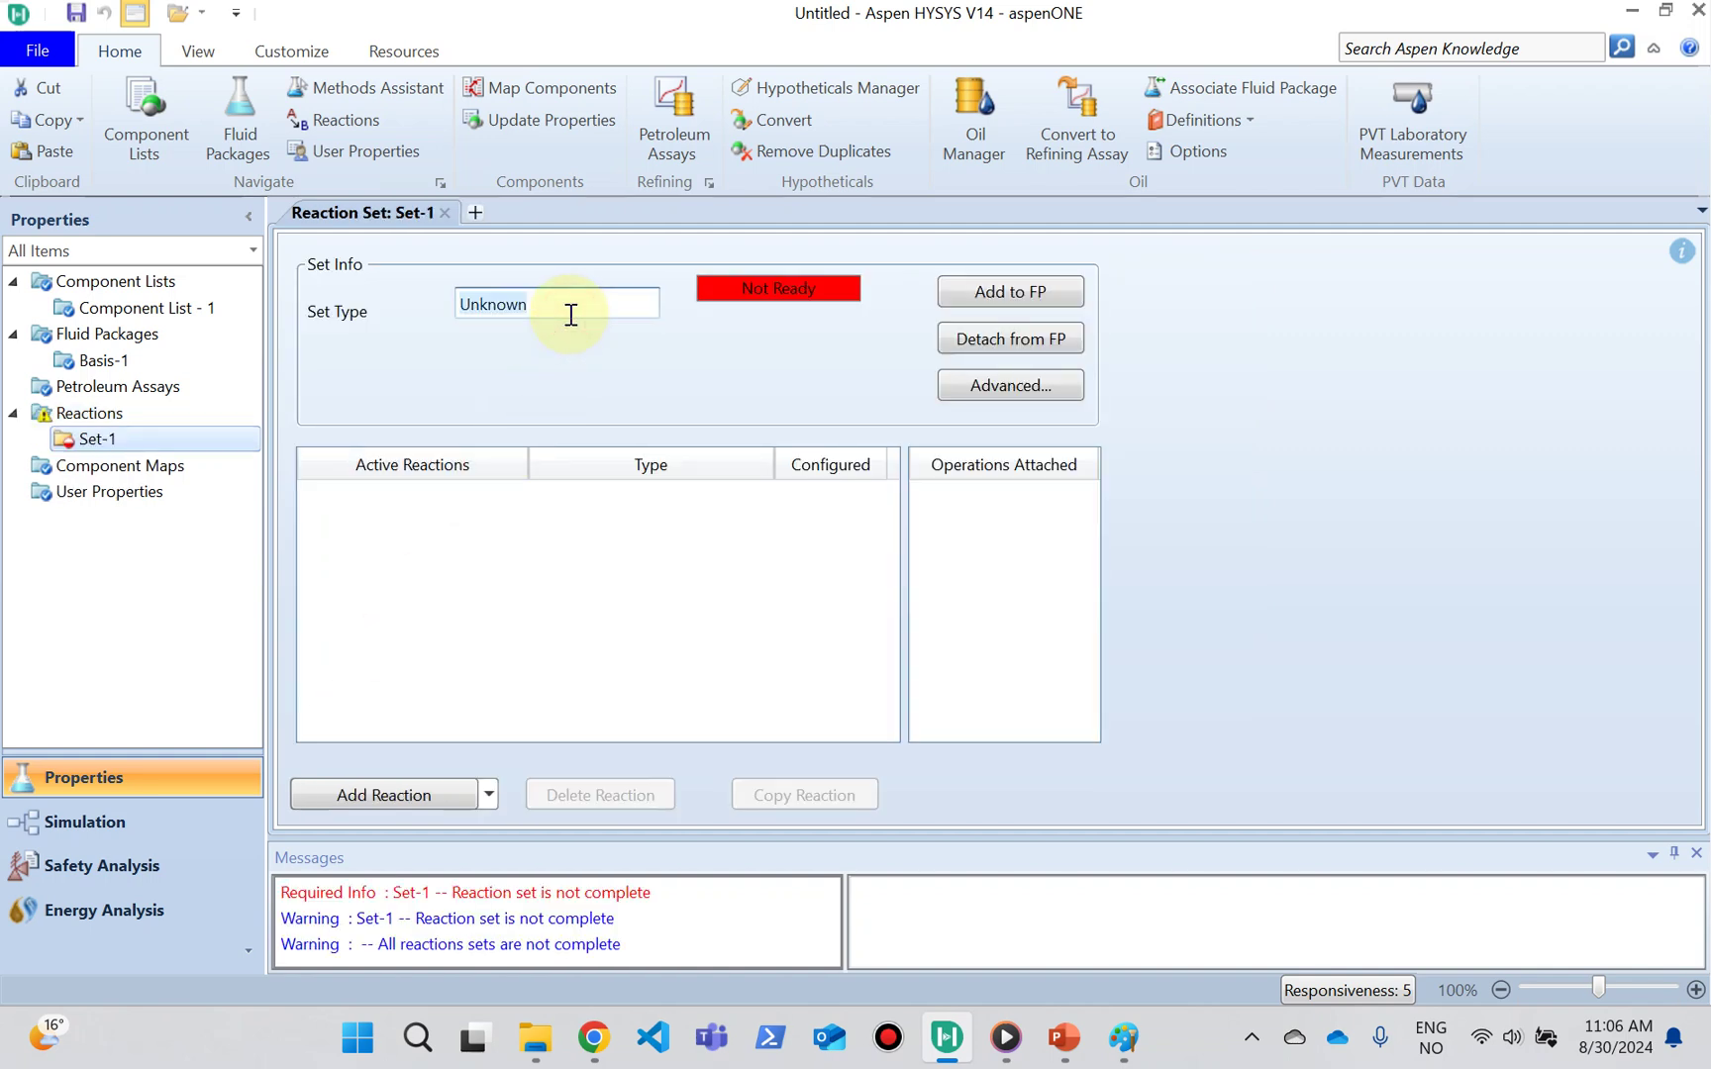
click(554, 334)
click(414, 794)
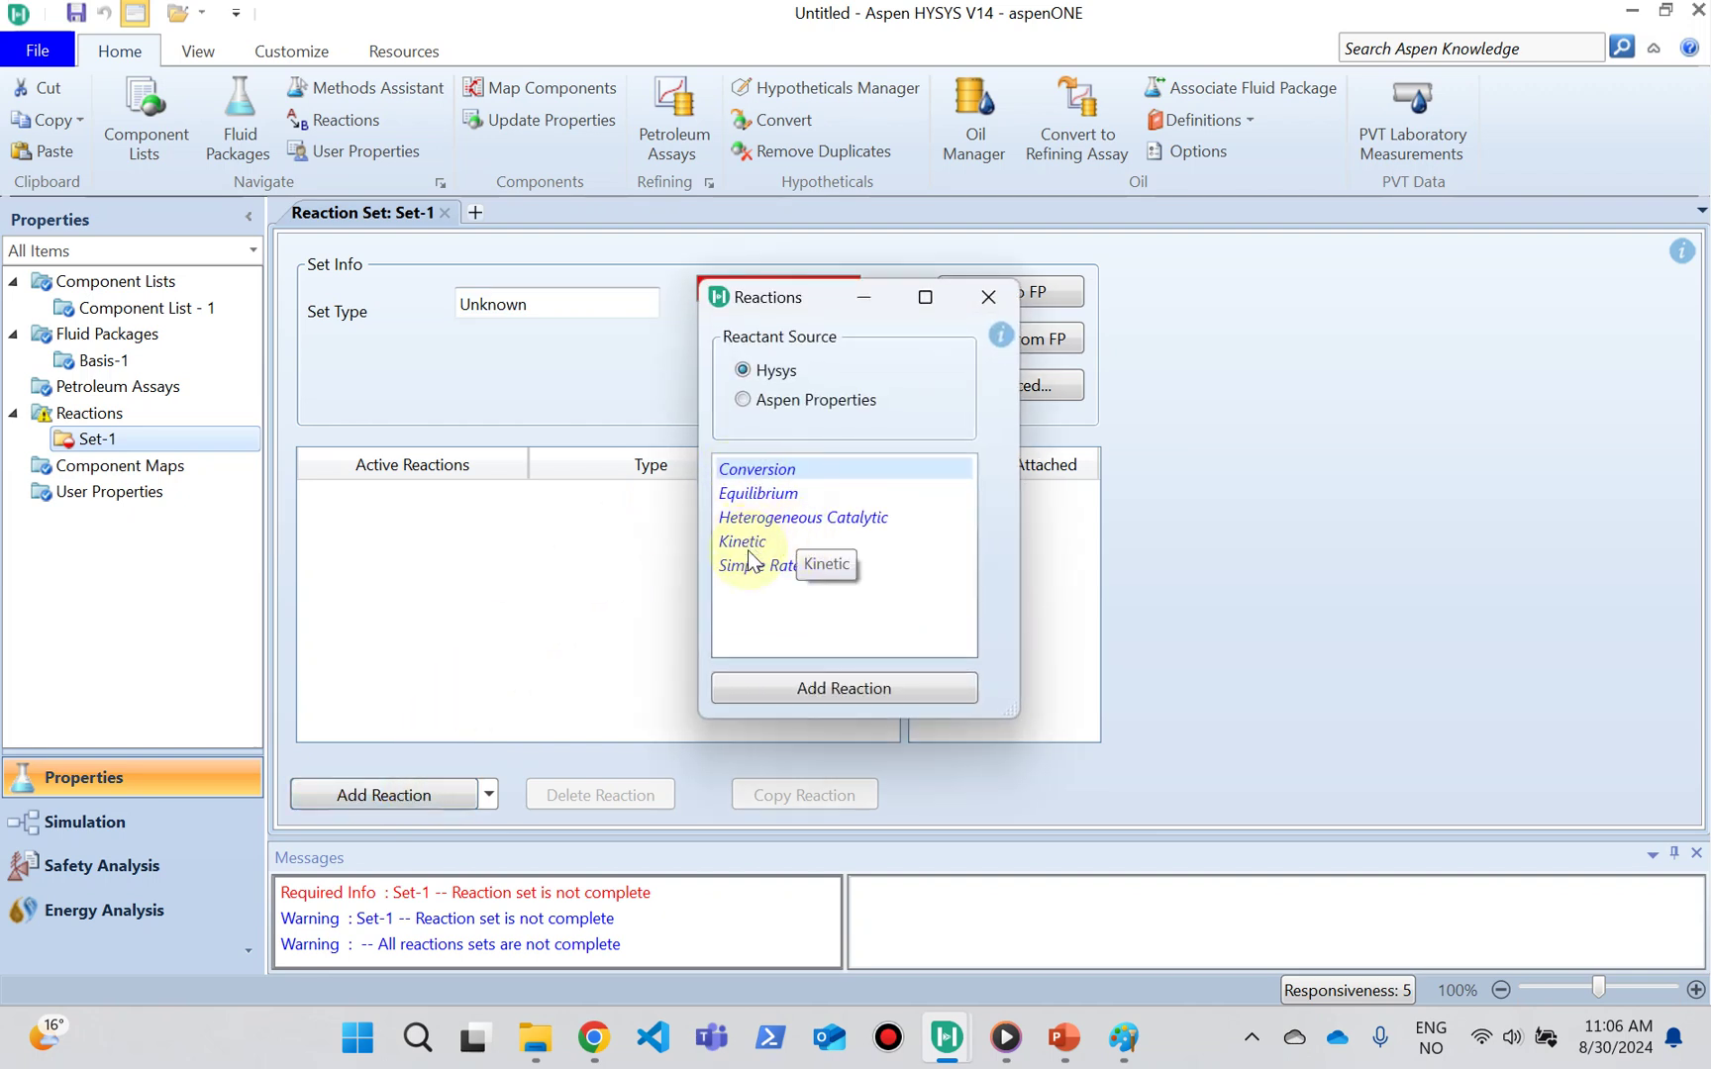
click(750, 540)
double_click(750, 540)
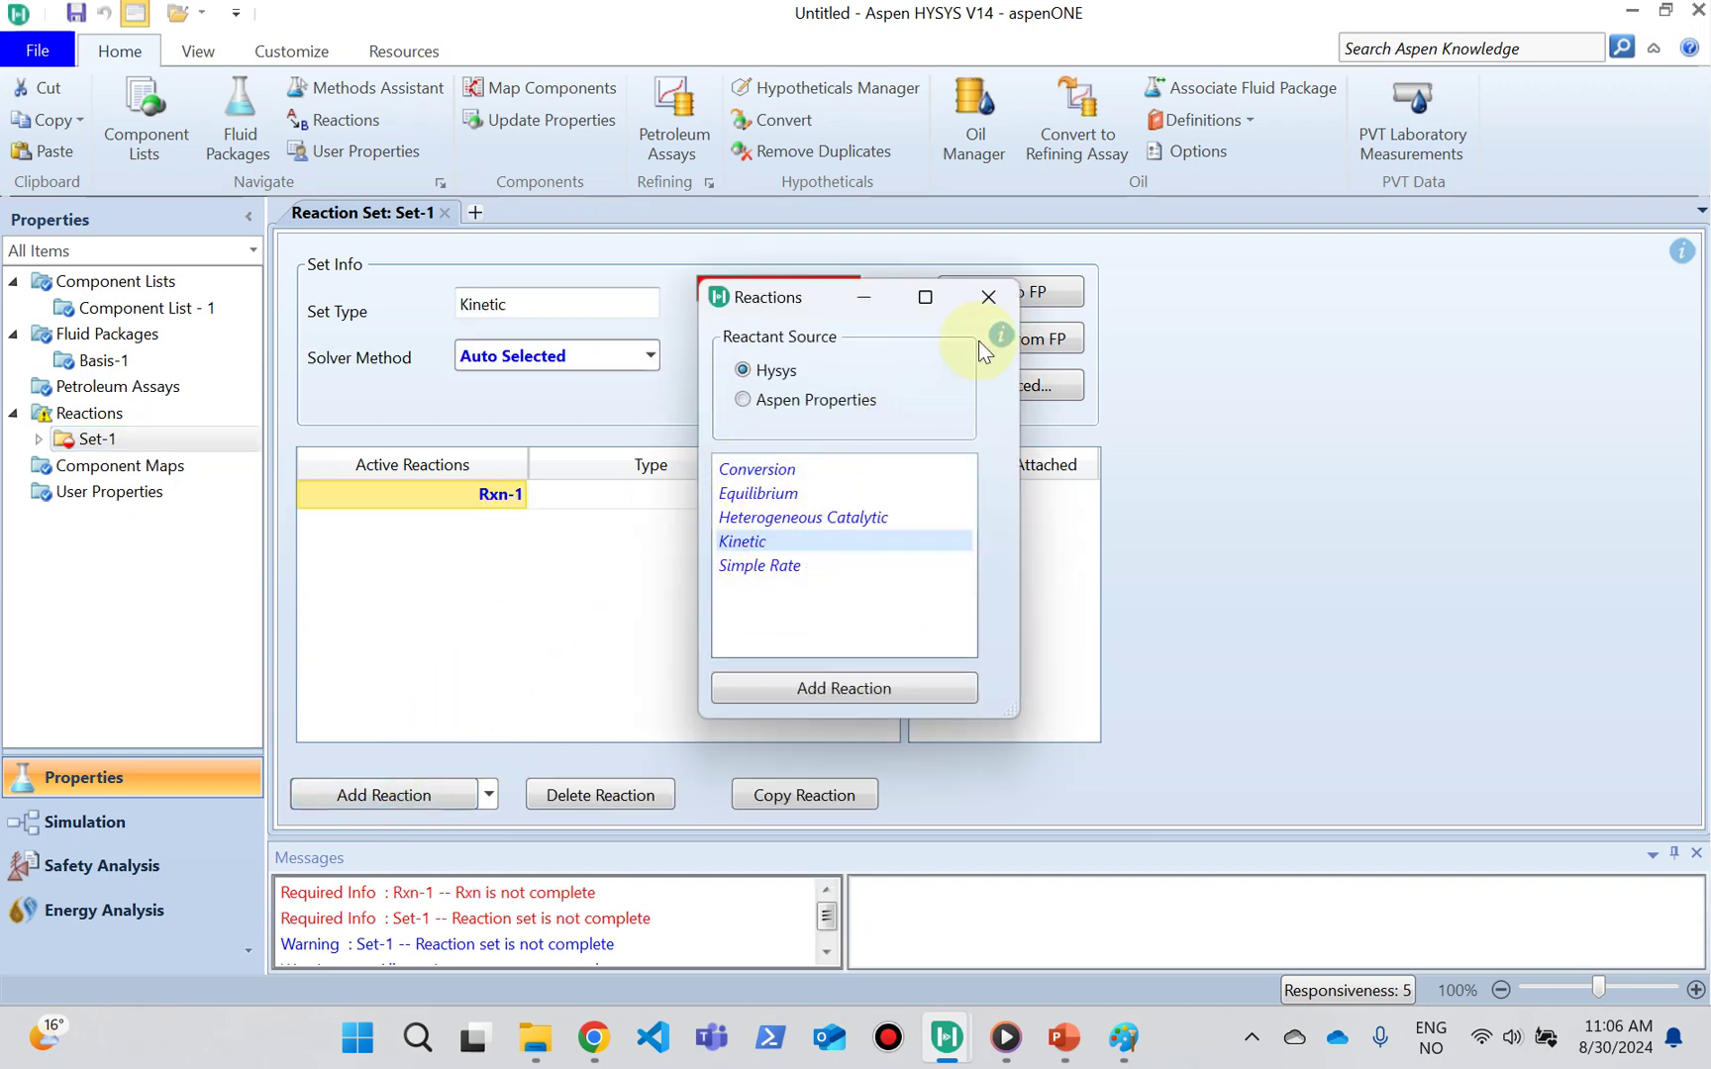
click(990, 299)
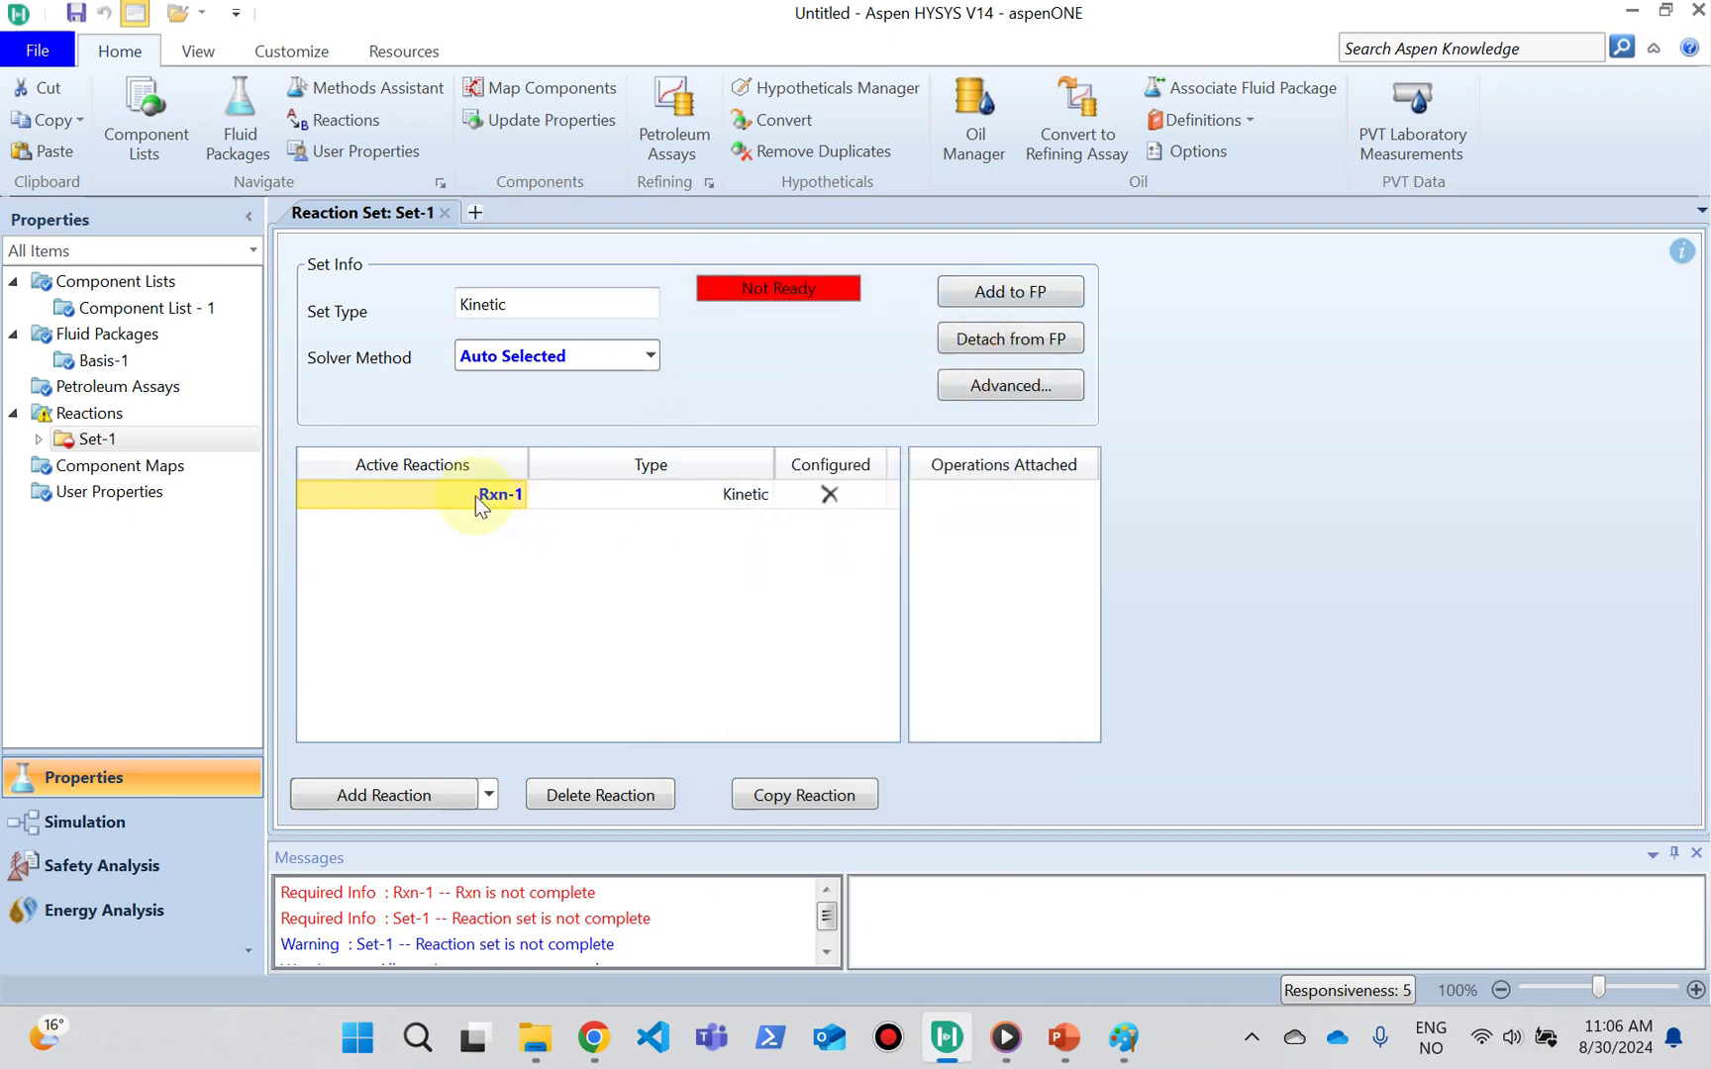
double_click(454, 496)
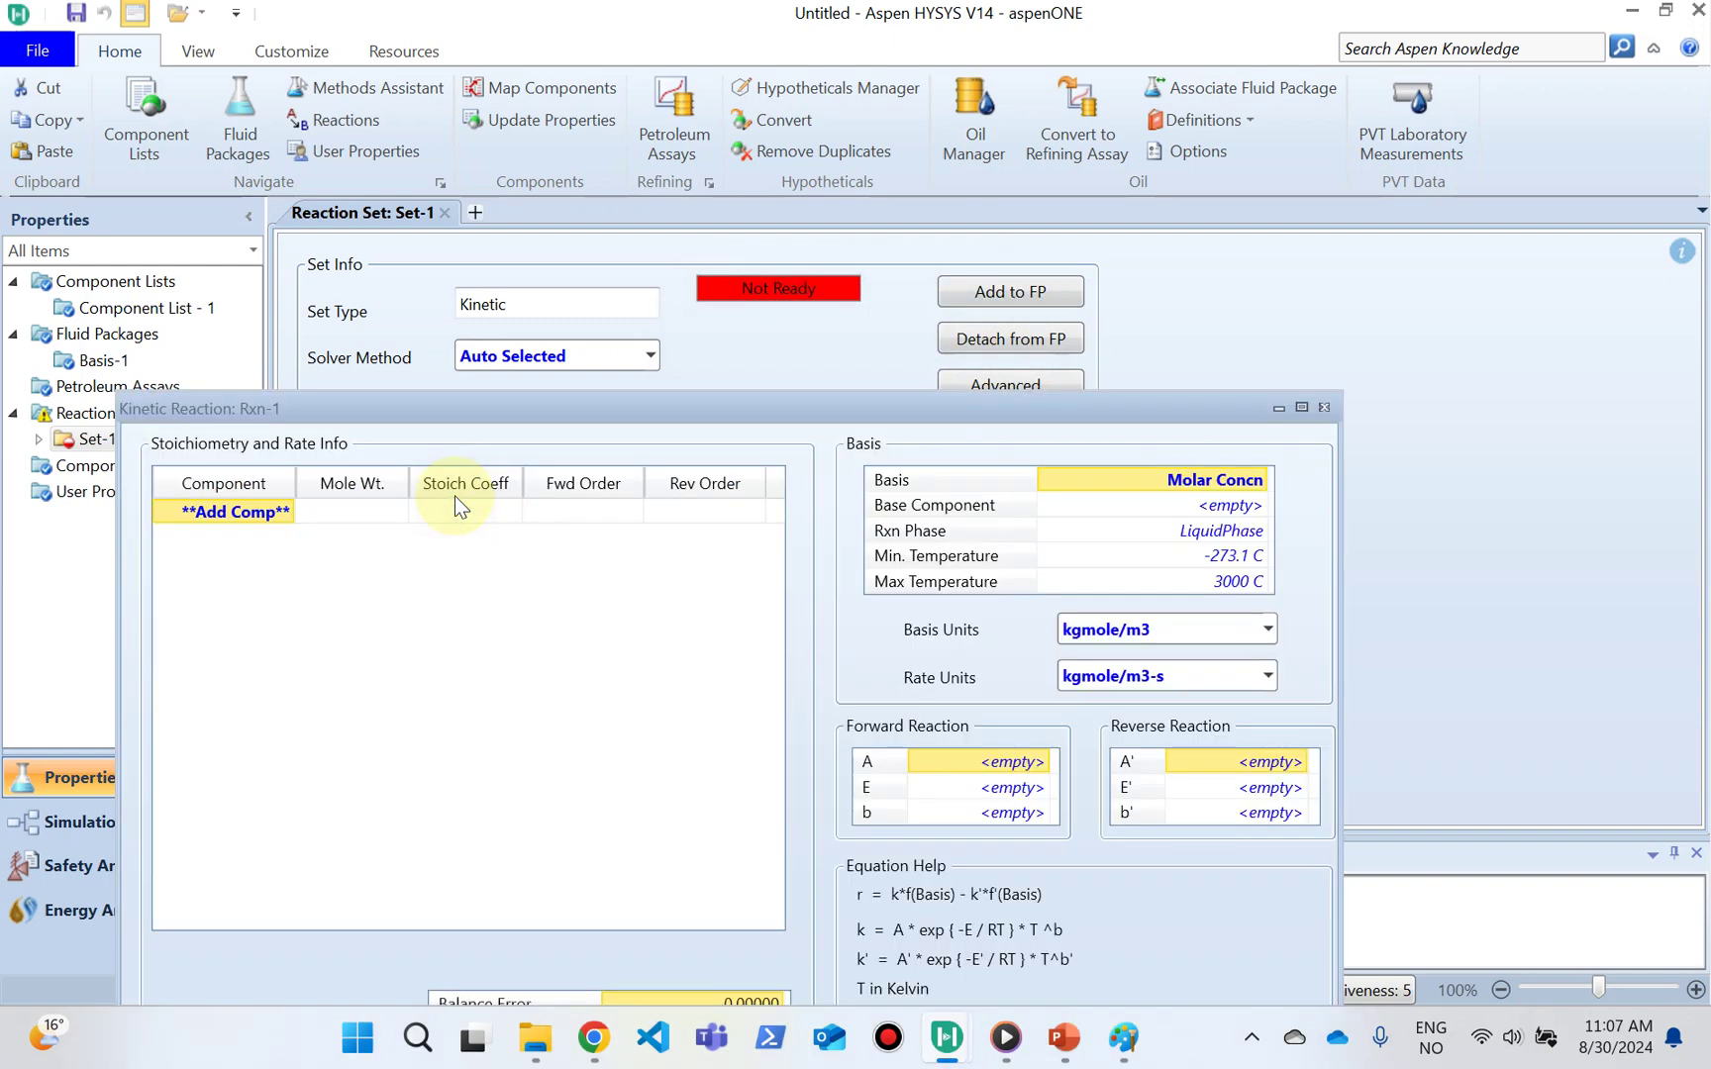
Step: Set Rxn-1's forward activation energy E and exponent b to 0
drag(669, 424, 715, 188)
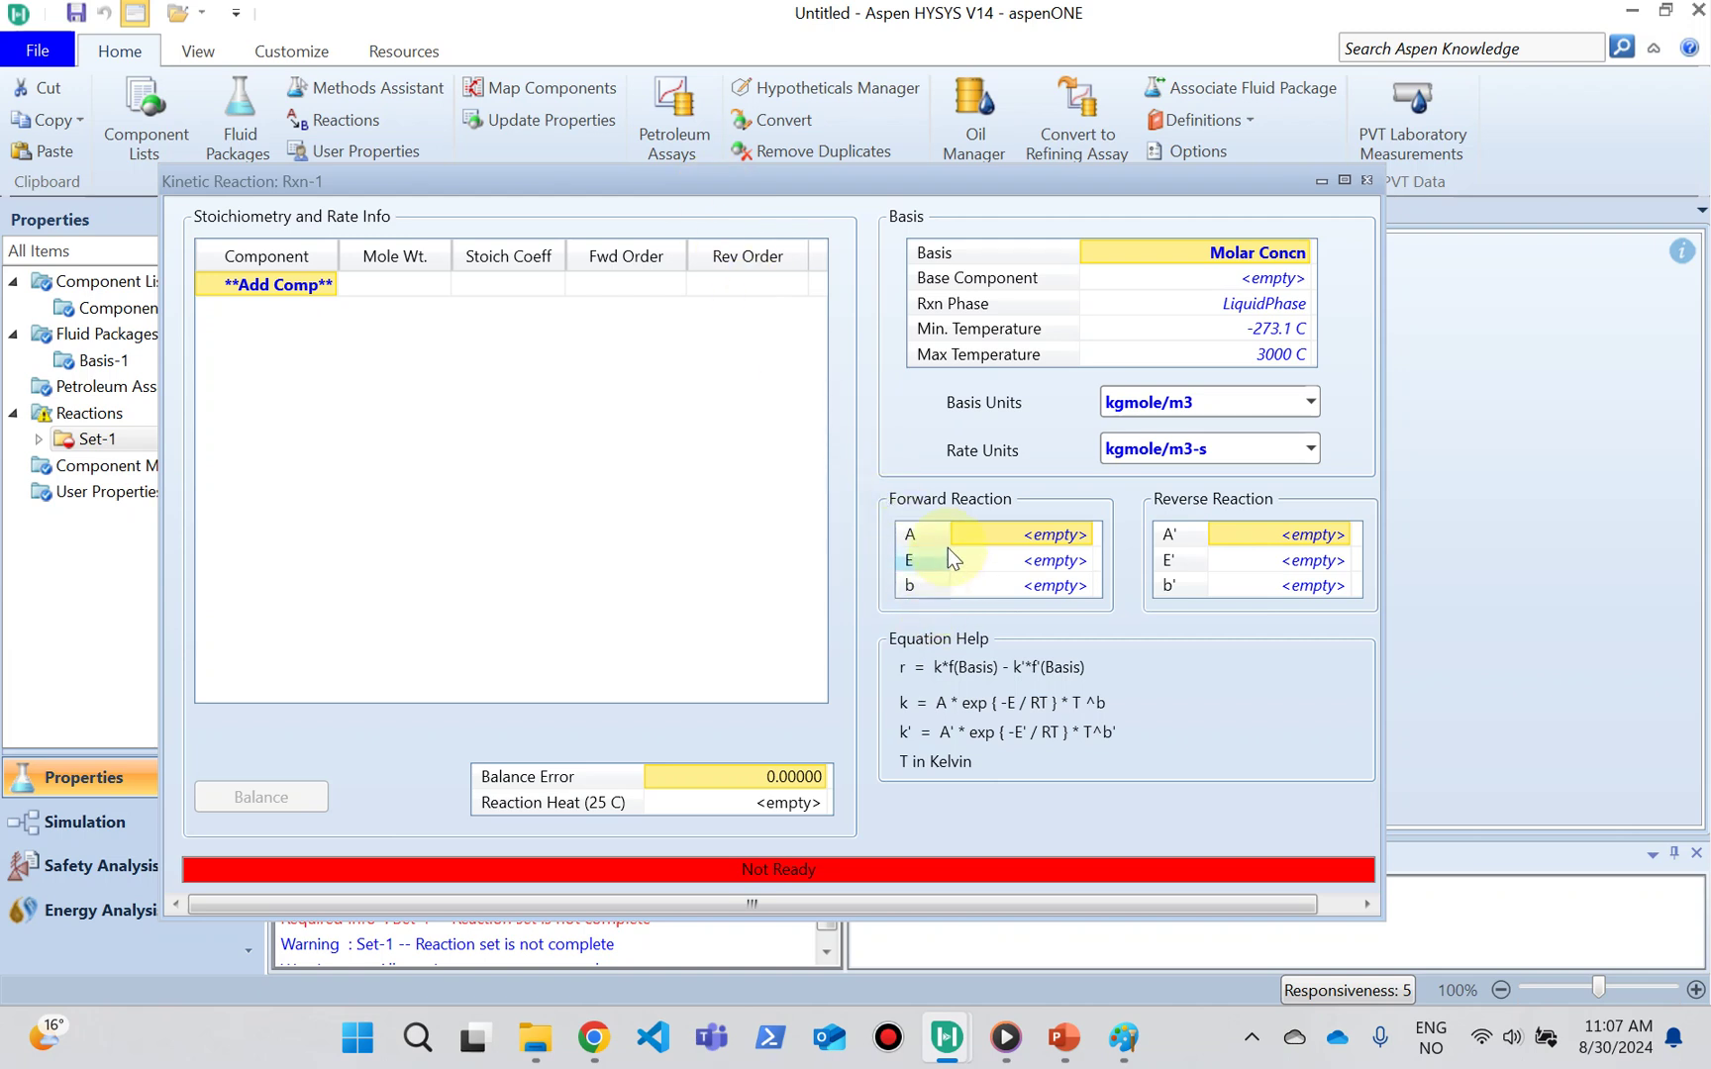
click(998, 562)
text(0)
click(1010, 580)
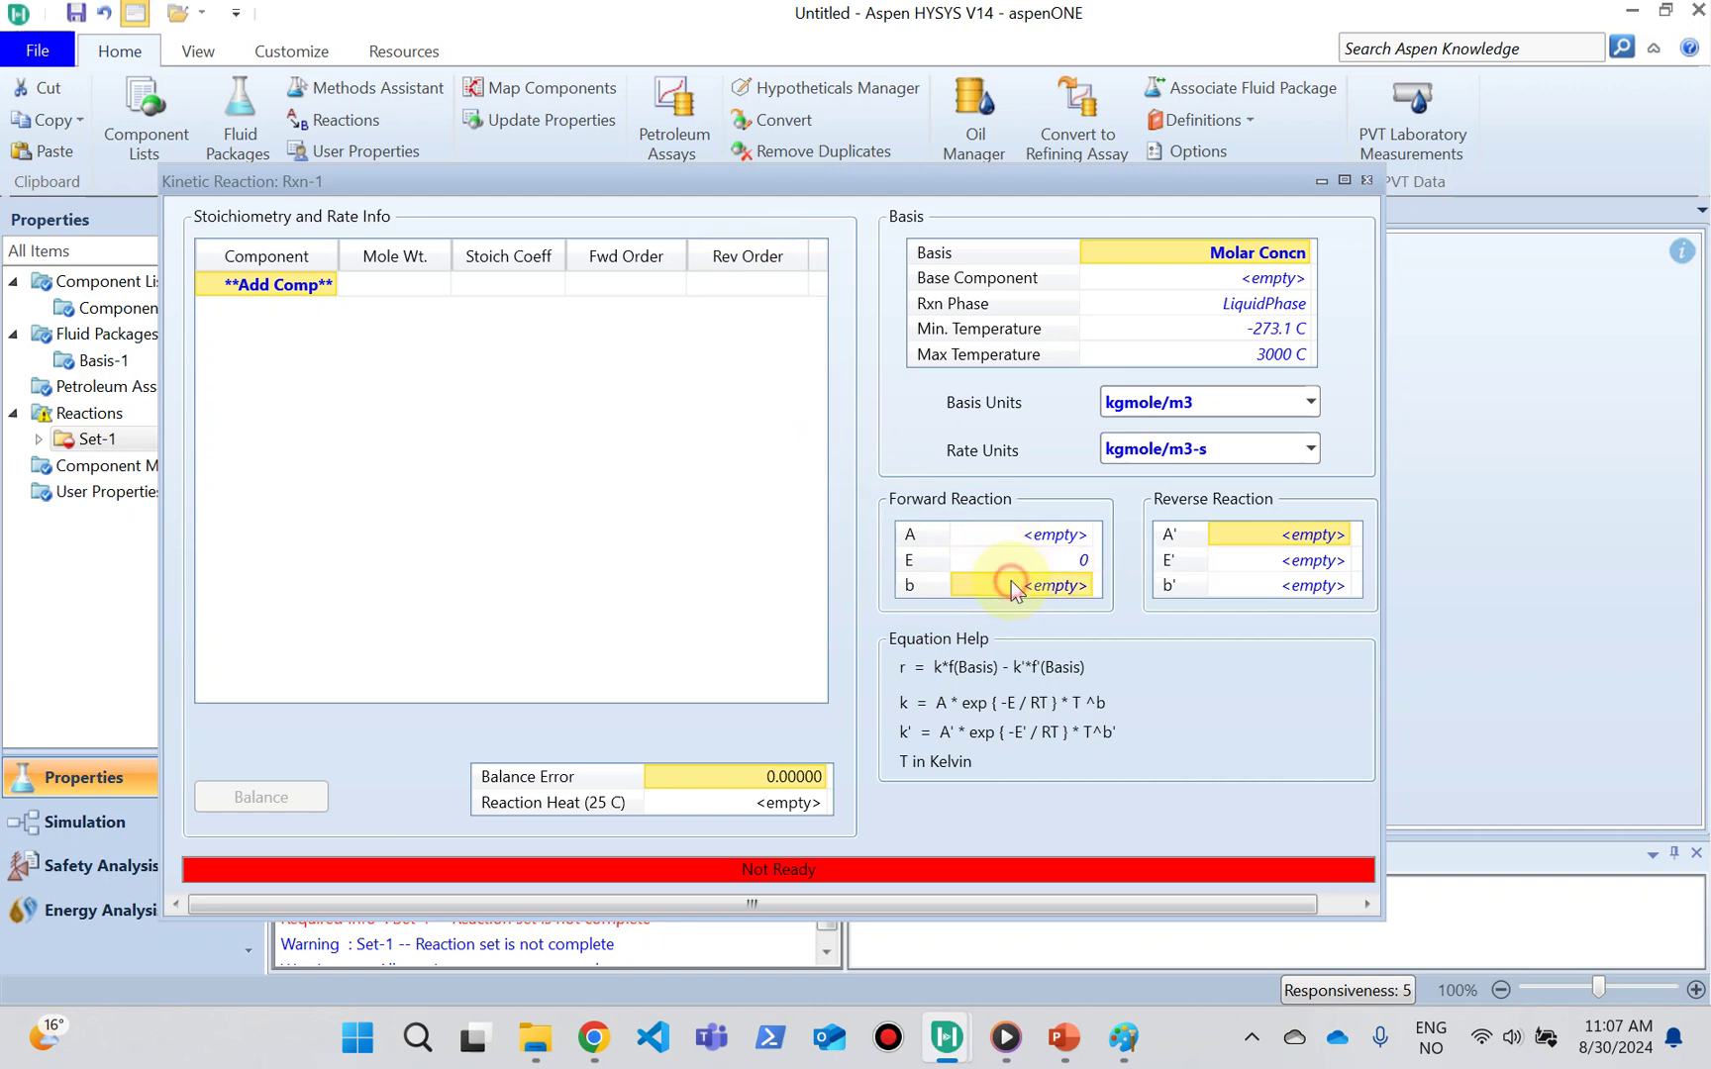
click(1023, 538)
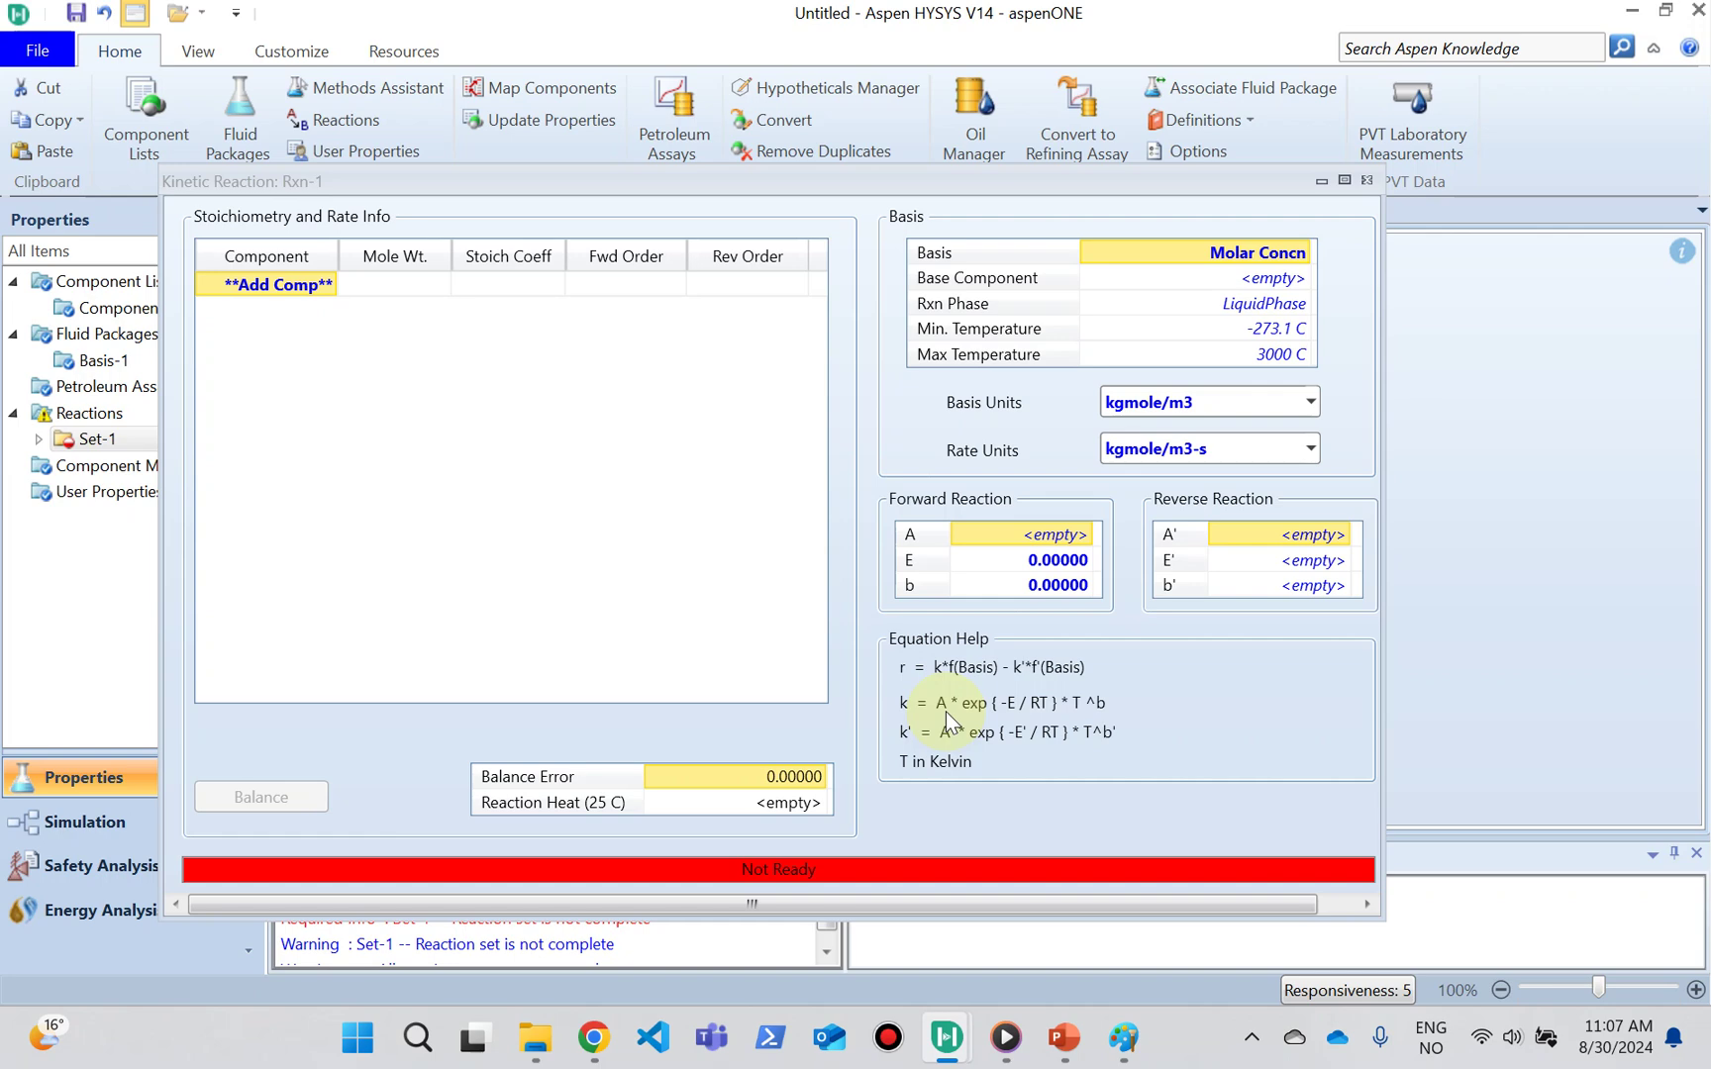
Step: Check the rate constant on the slide and enter forward A as 0.00385
mouse_move(1063, 1037)
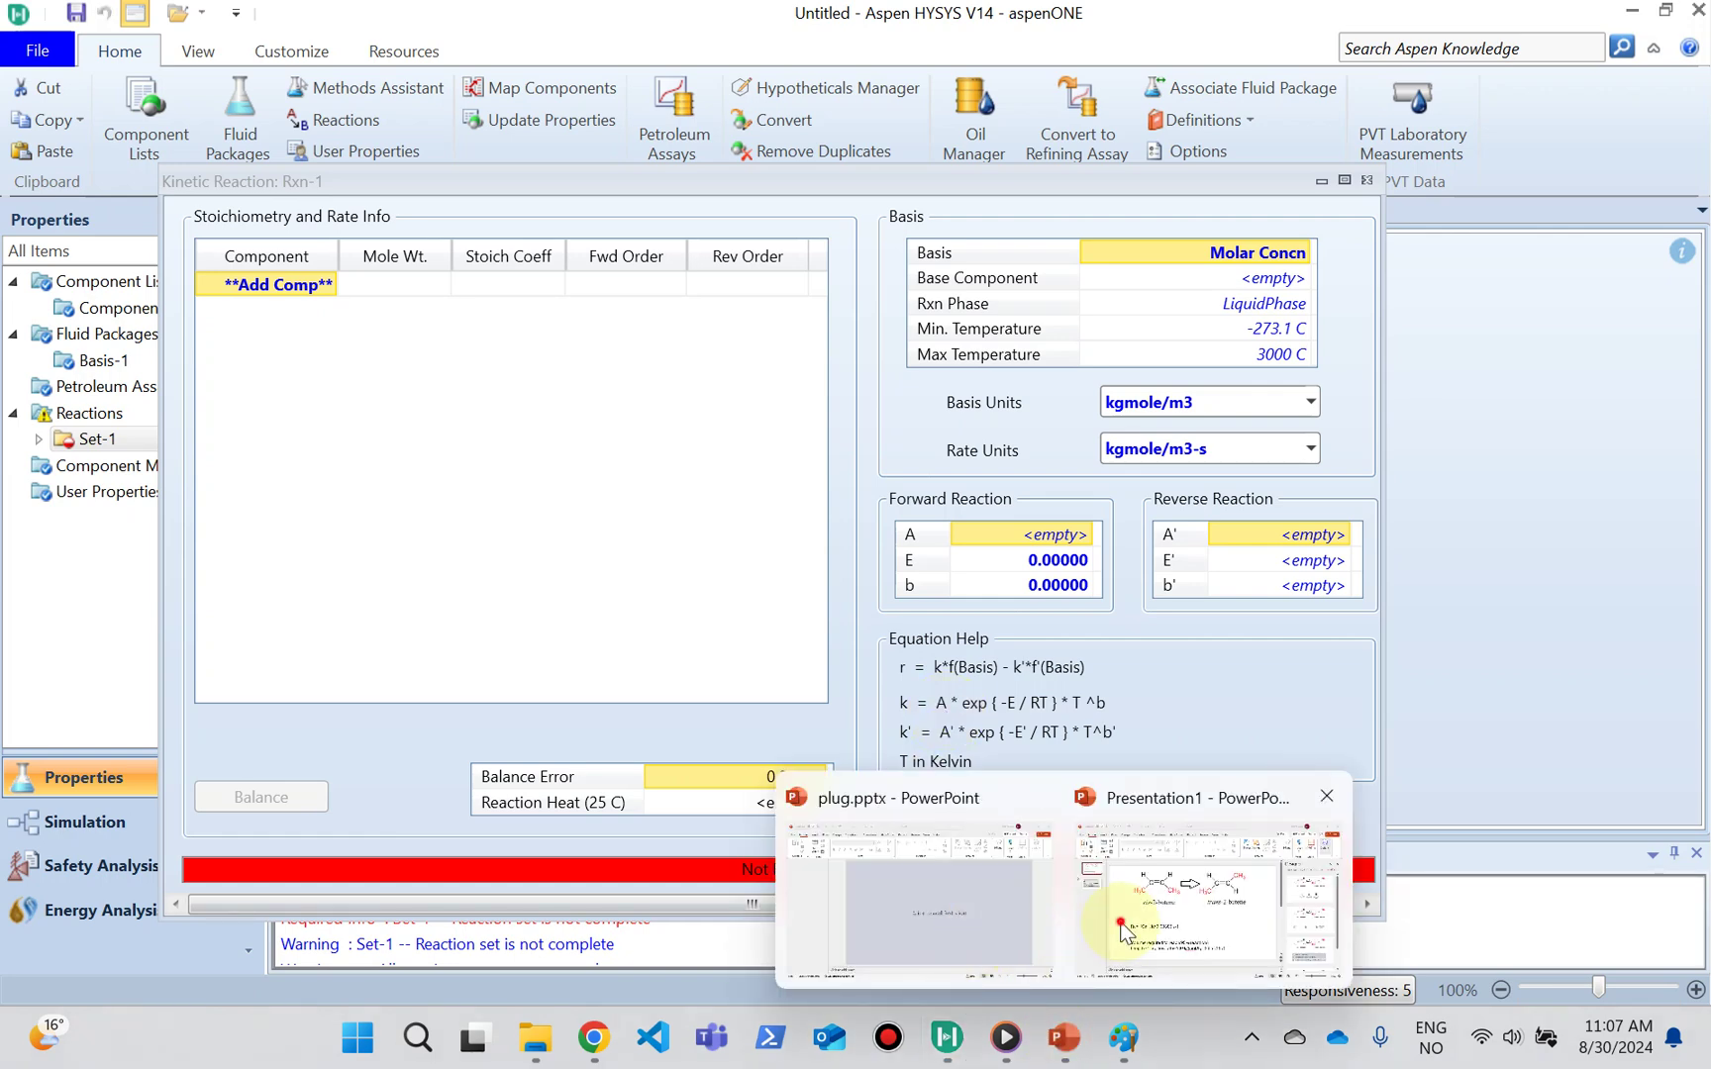
click(1121, 931)
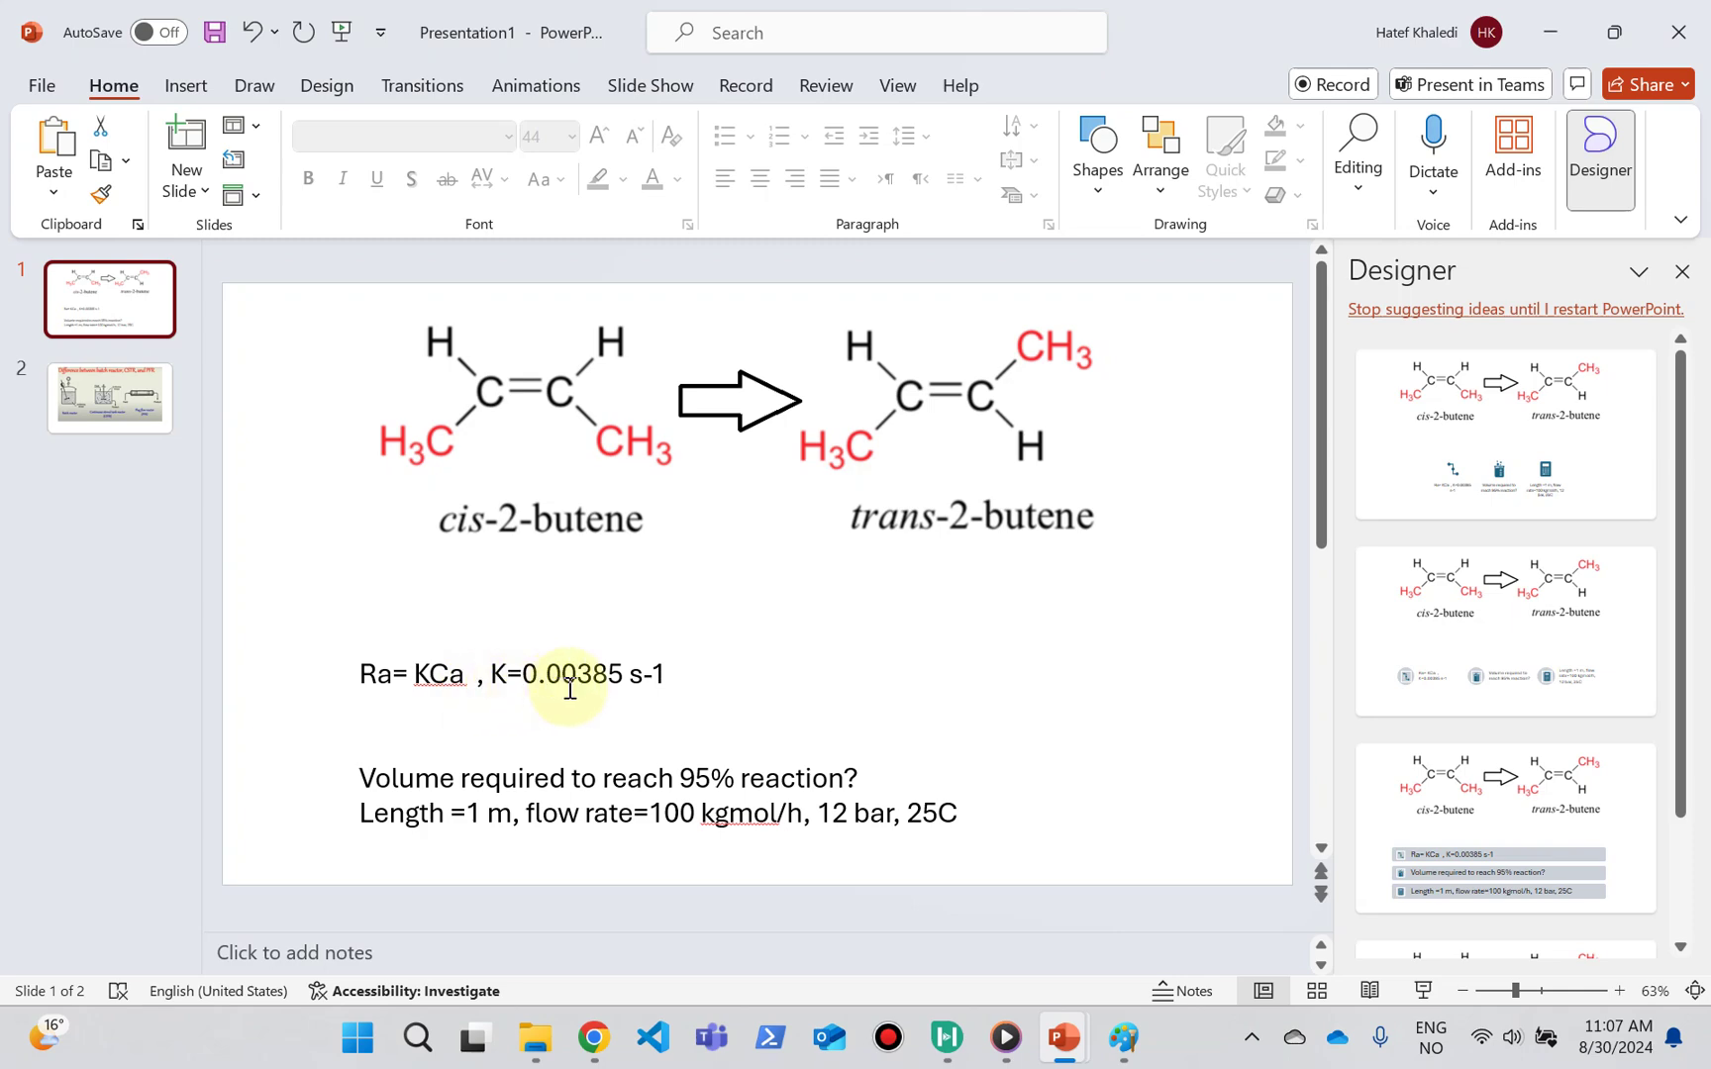
click(1550, 32)
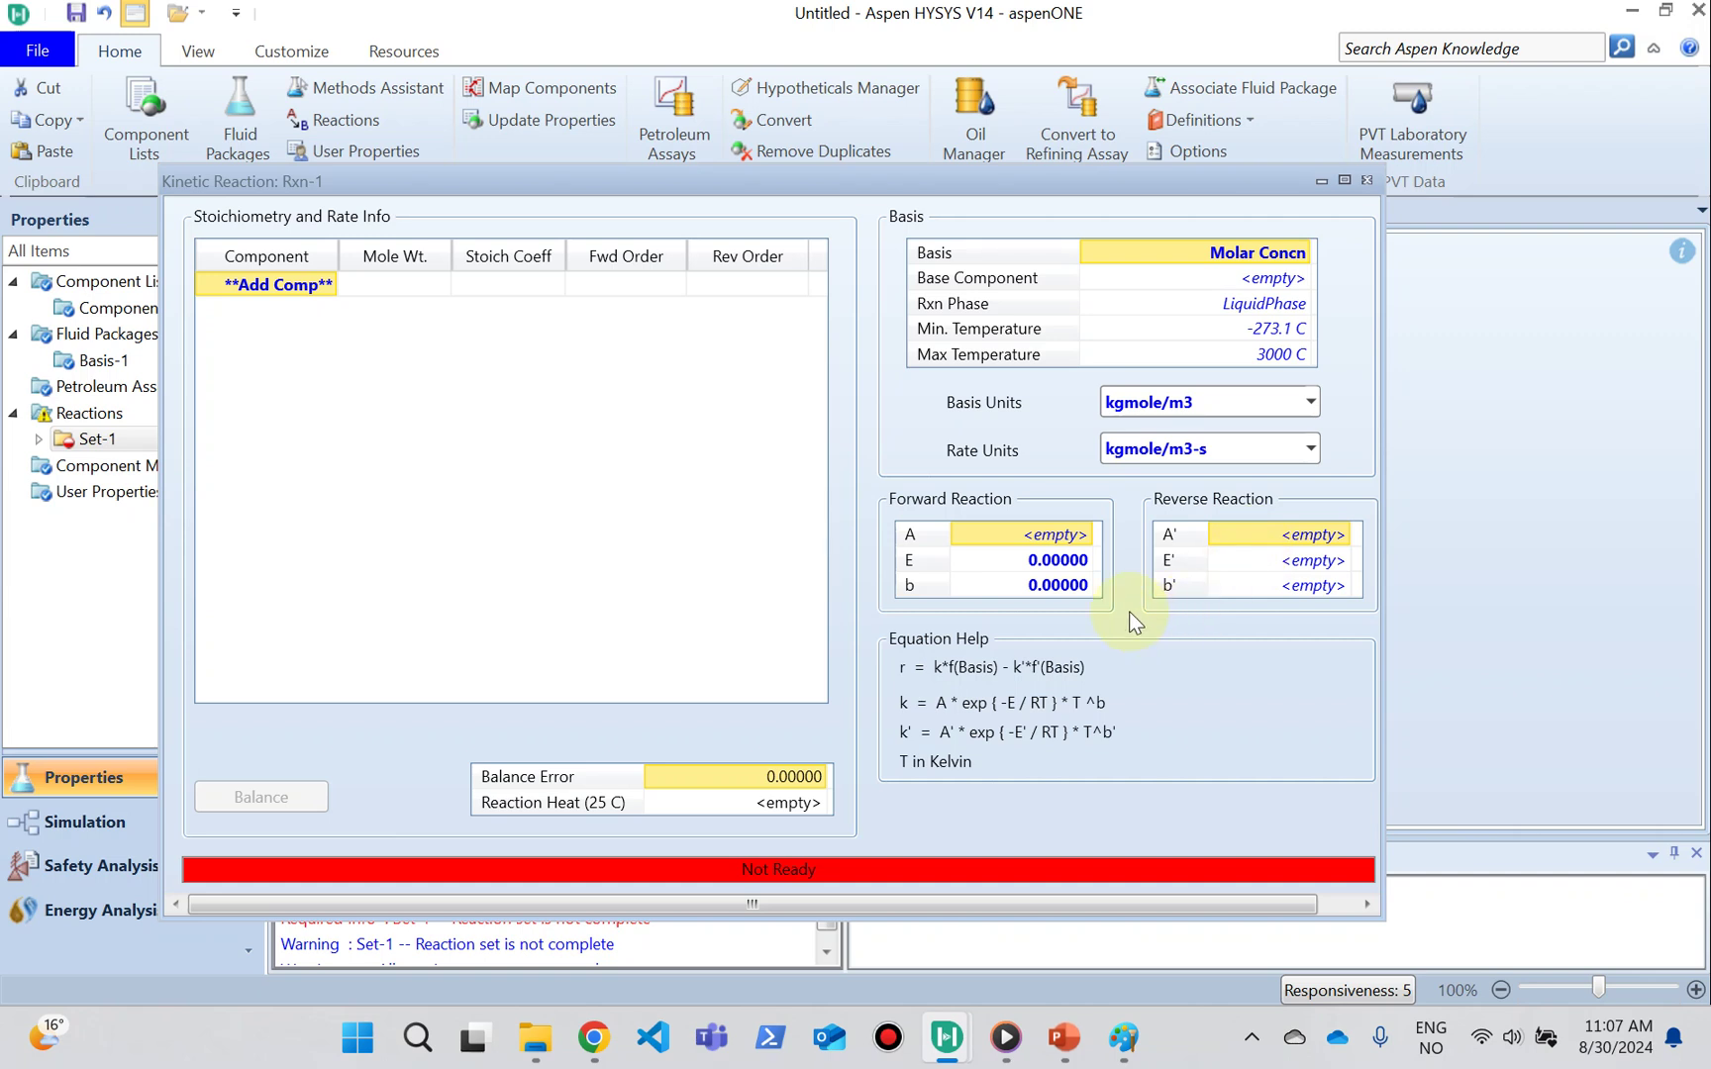
click(993, 531)
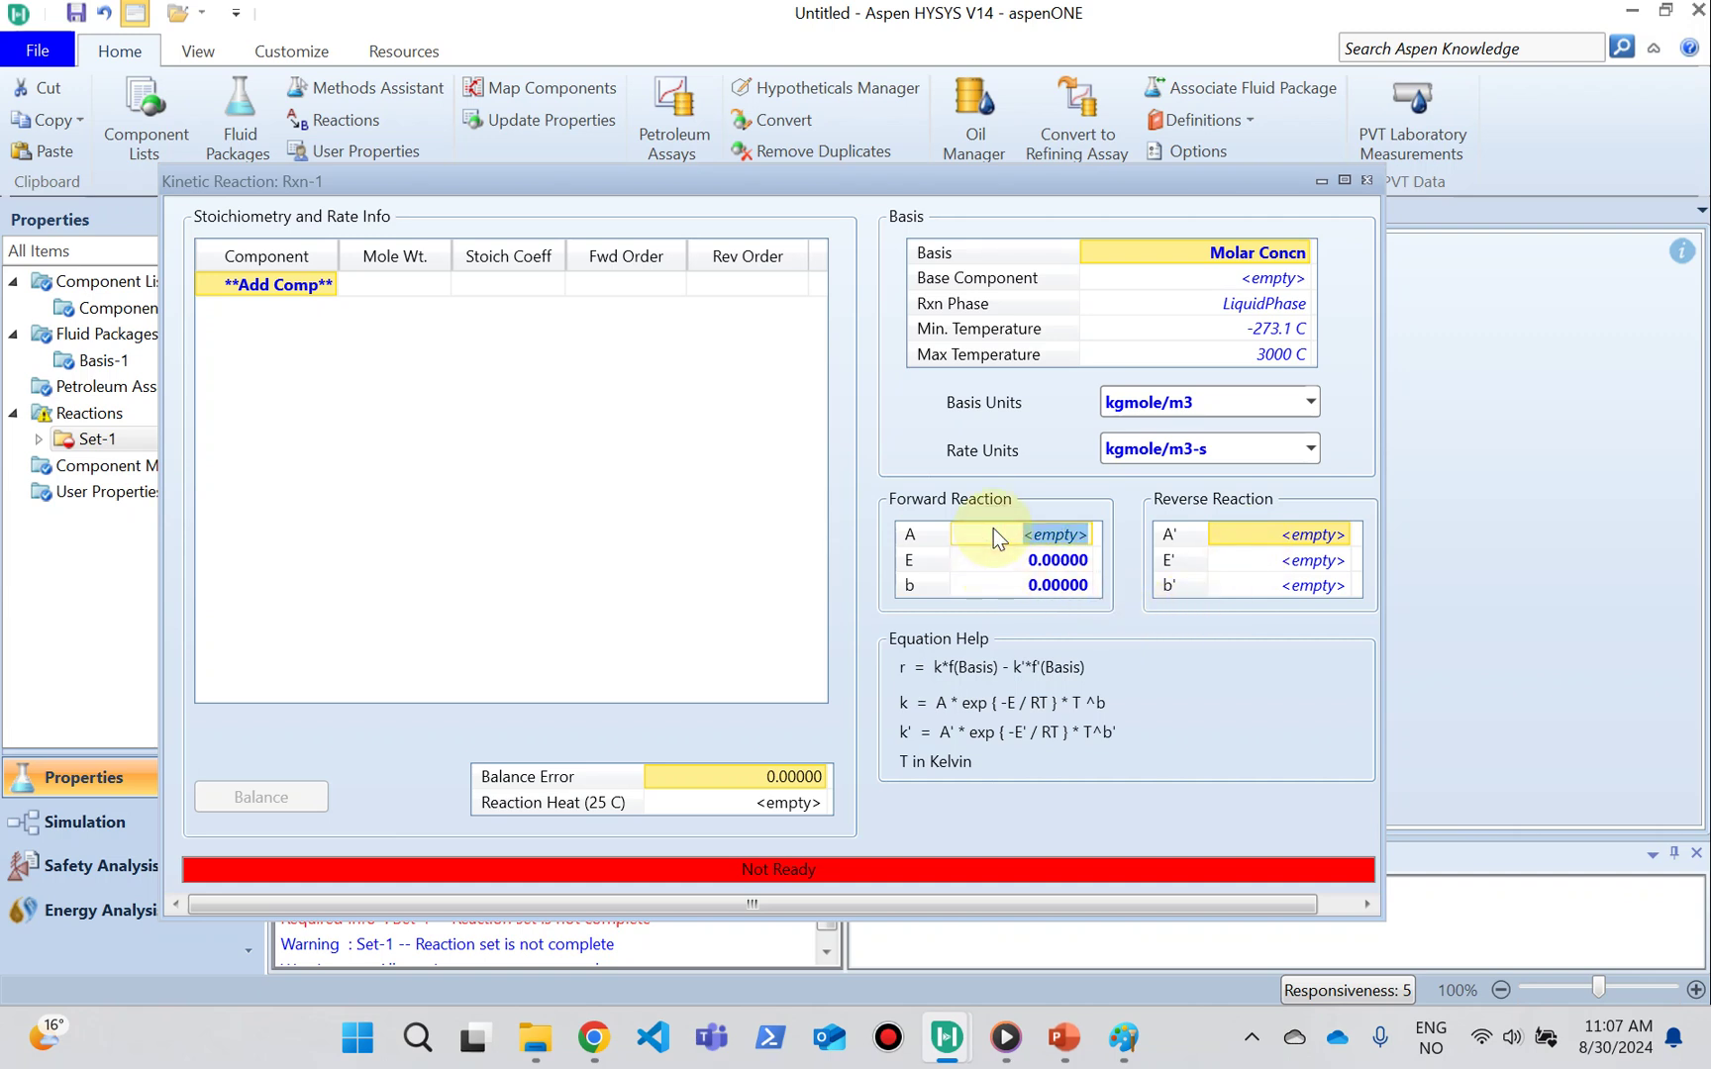
text(0.00385)
key(Return)
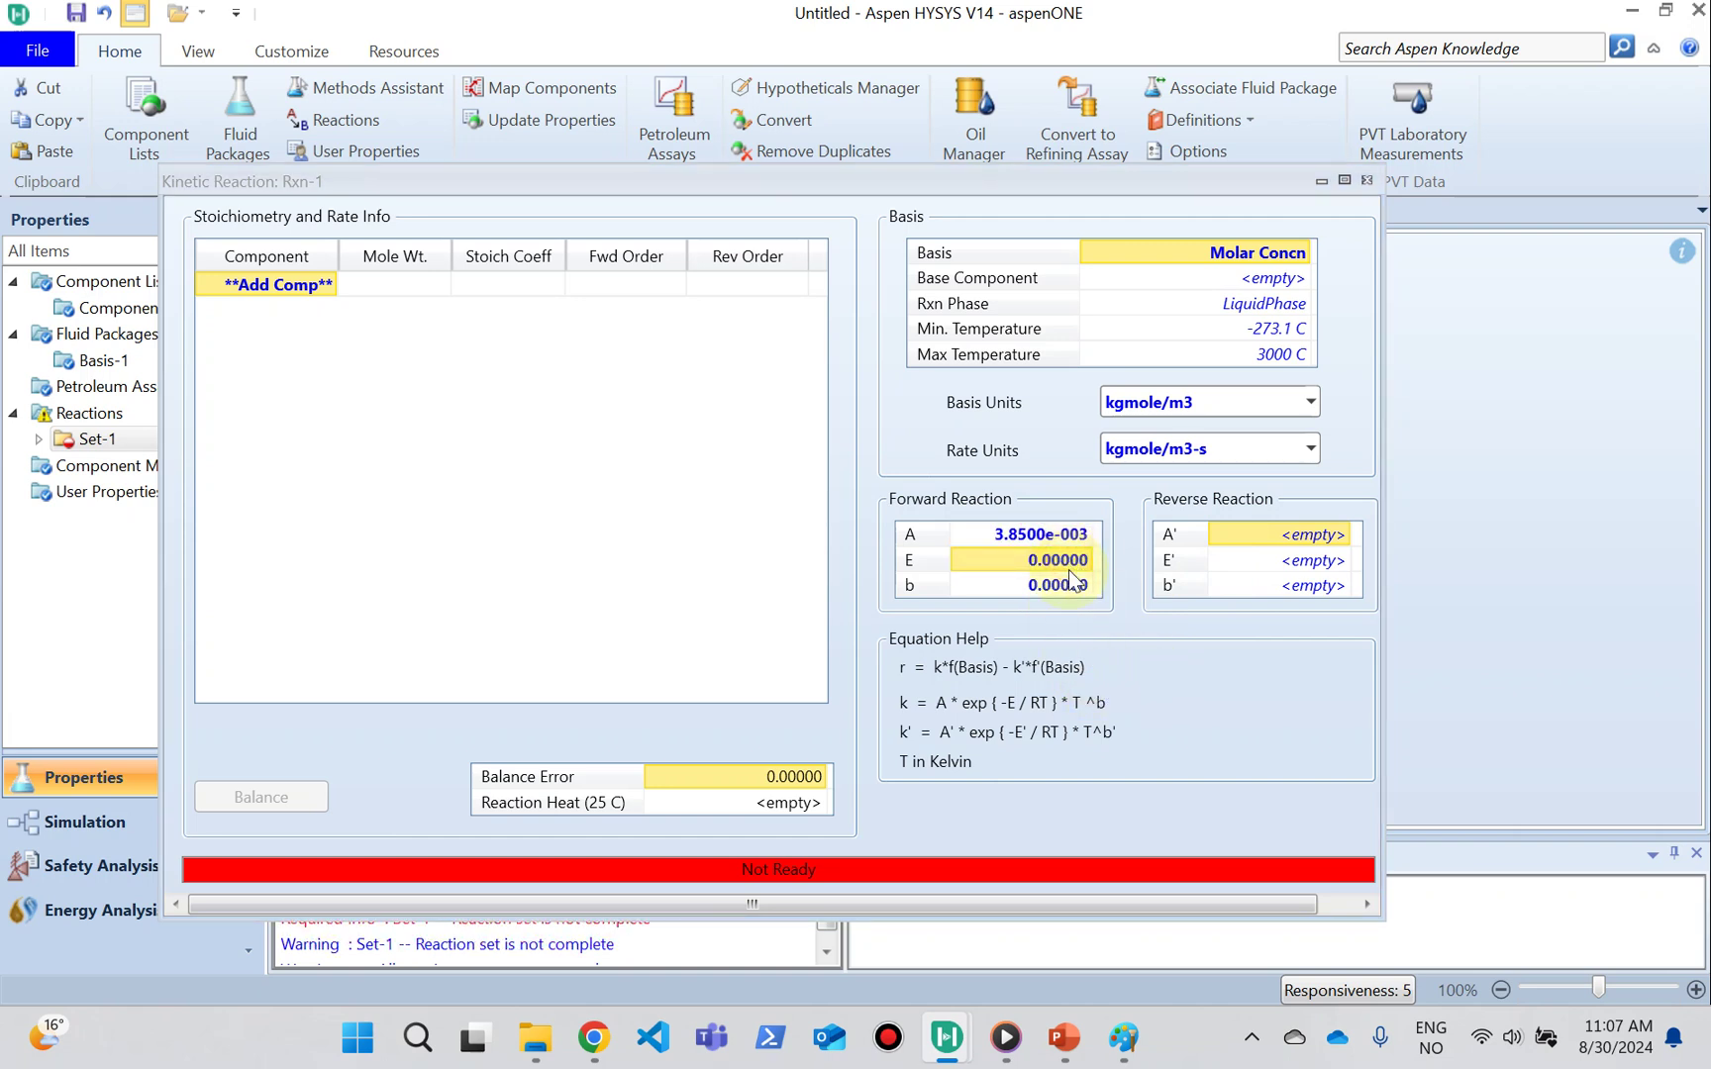
Step: Add cis2-Butene with coefficient -1 and tr2-Butene with coefficient 1 to Rxn-1
click(308, 289)
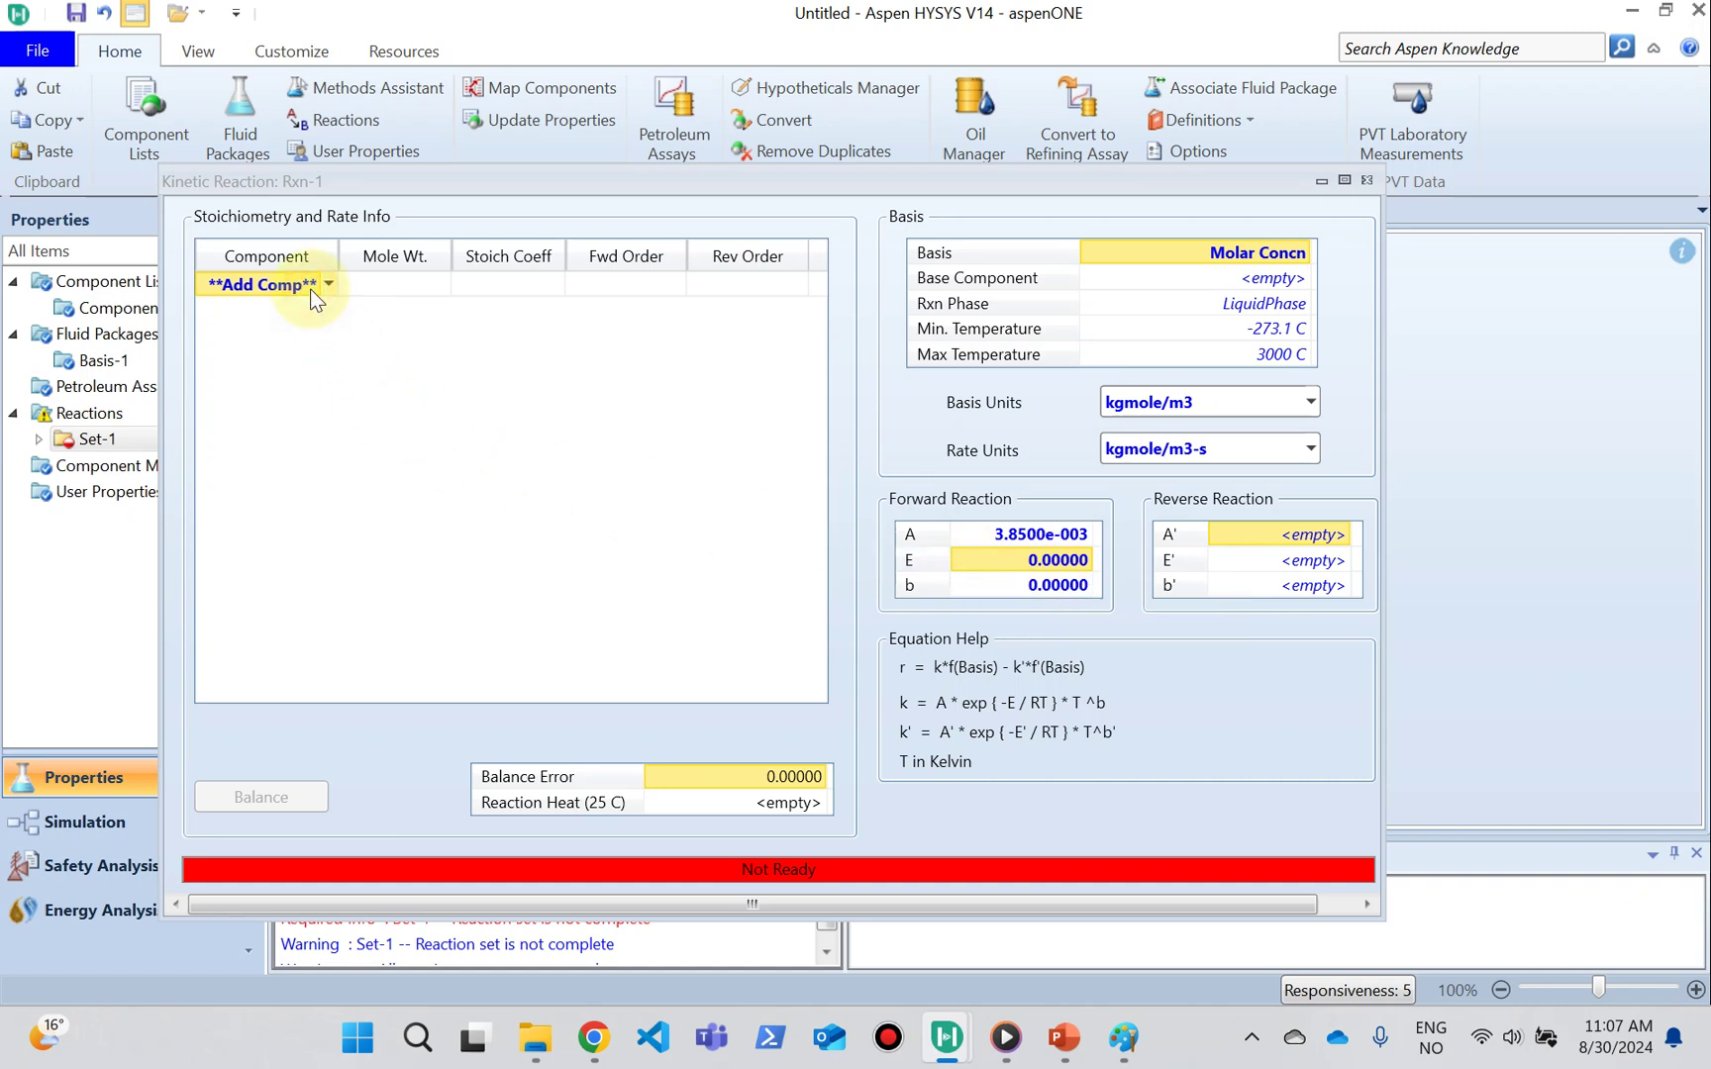
click(328, 285)
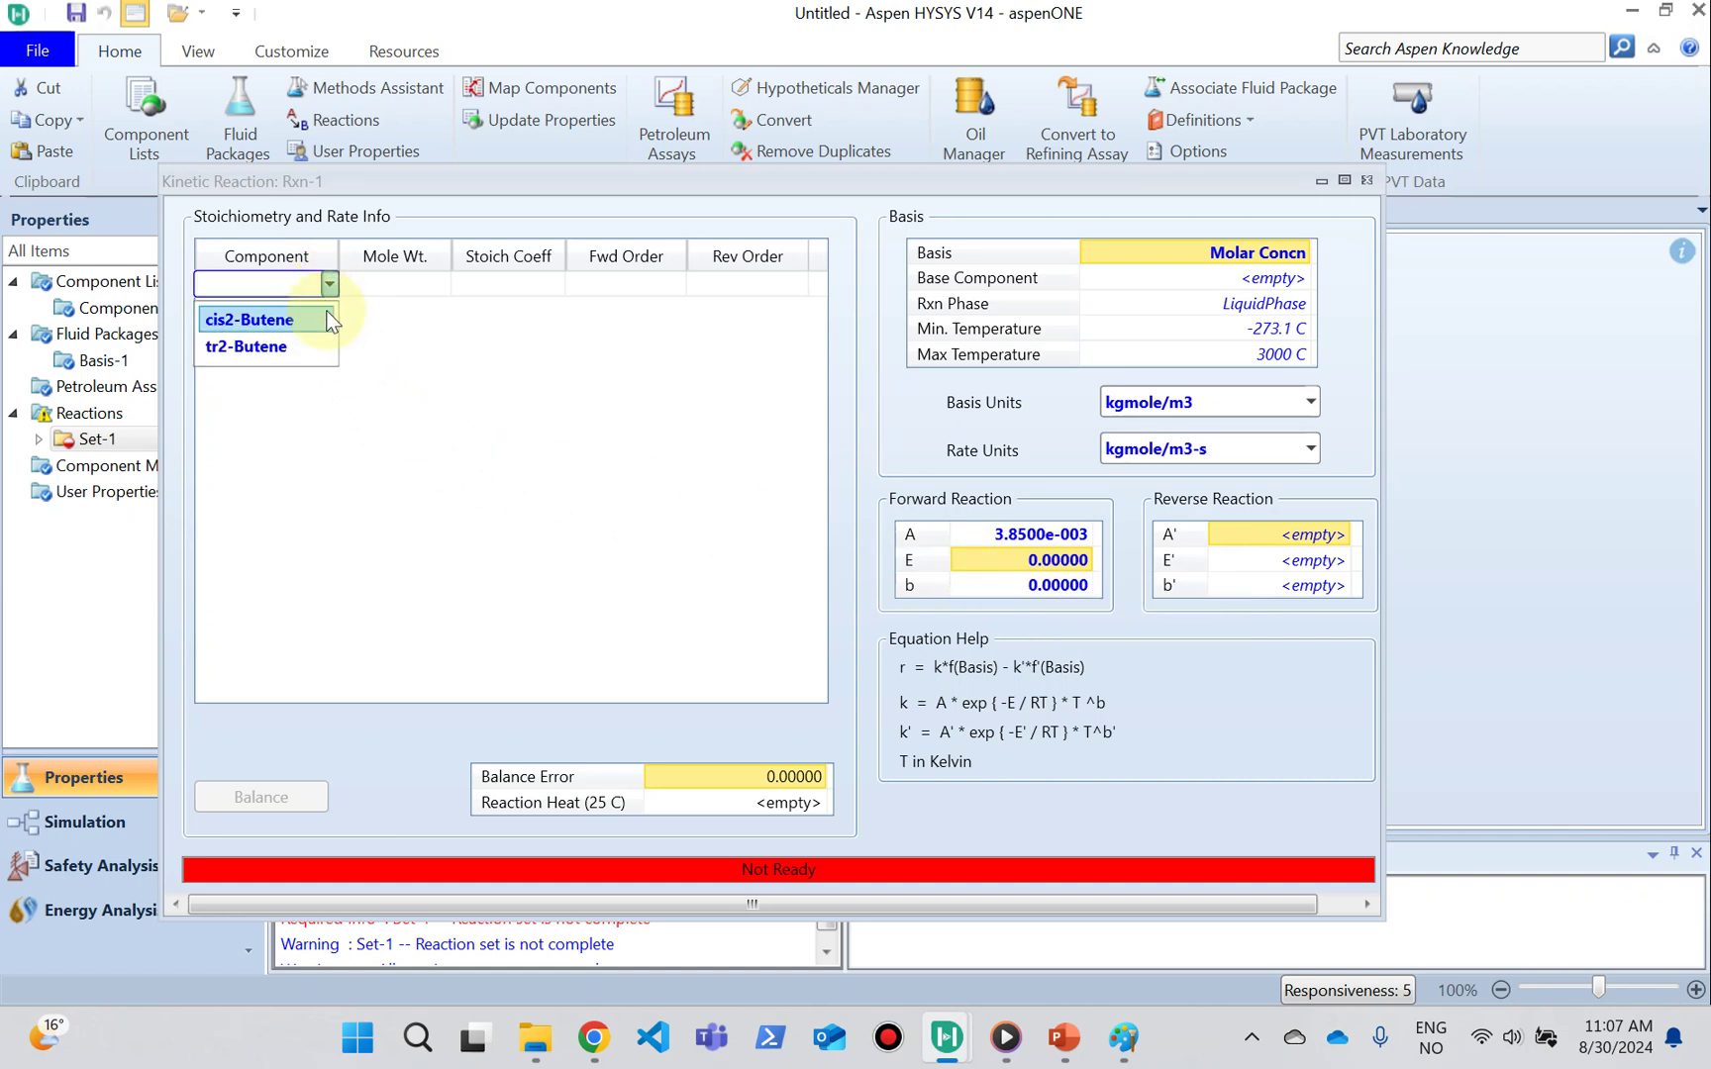
click(272, 320)
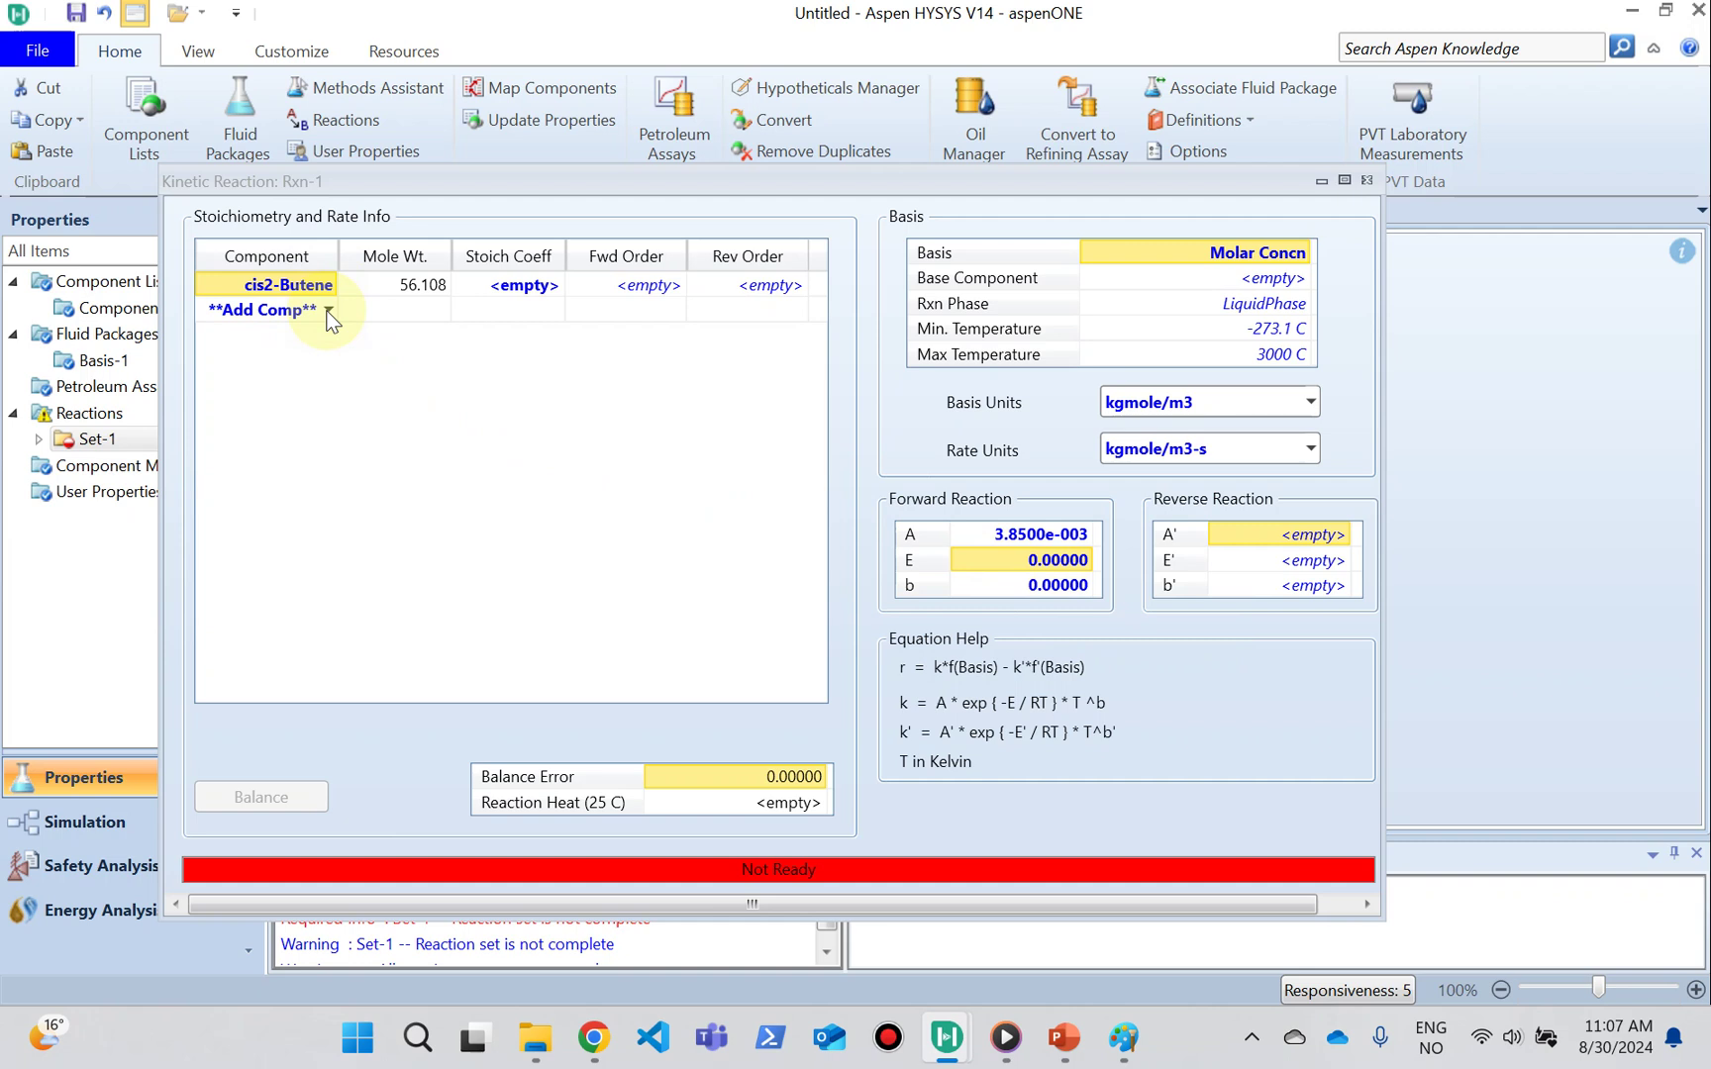
click(508, 285)
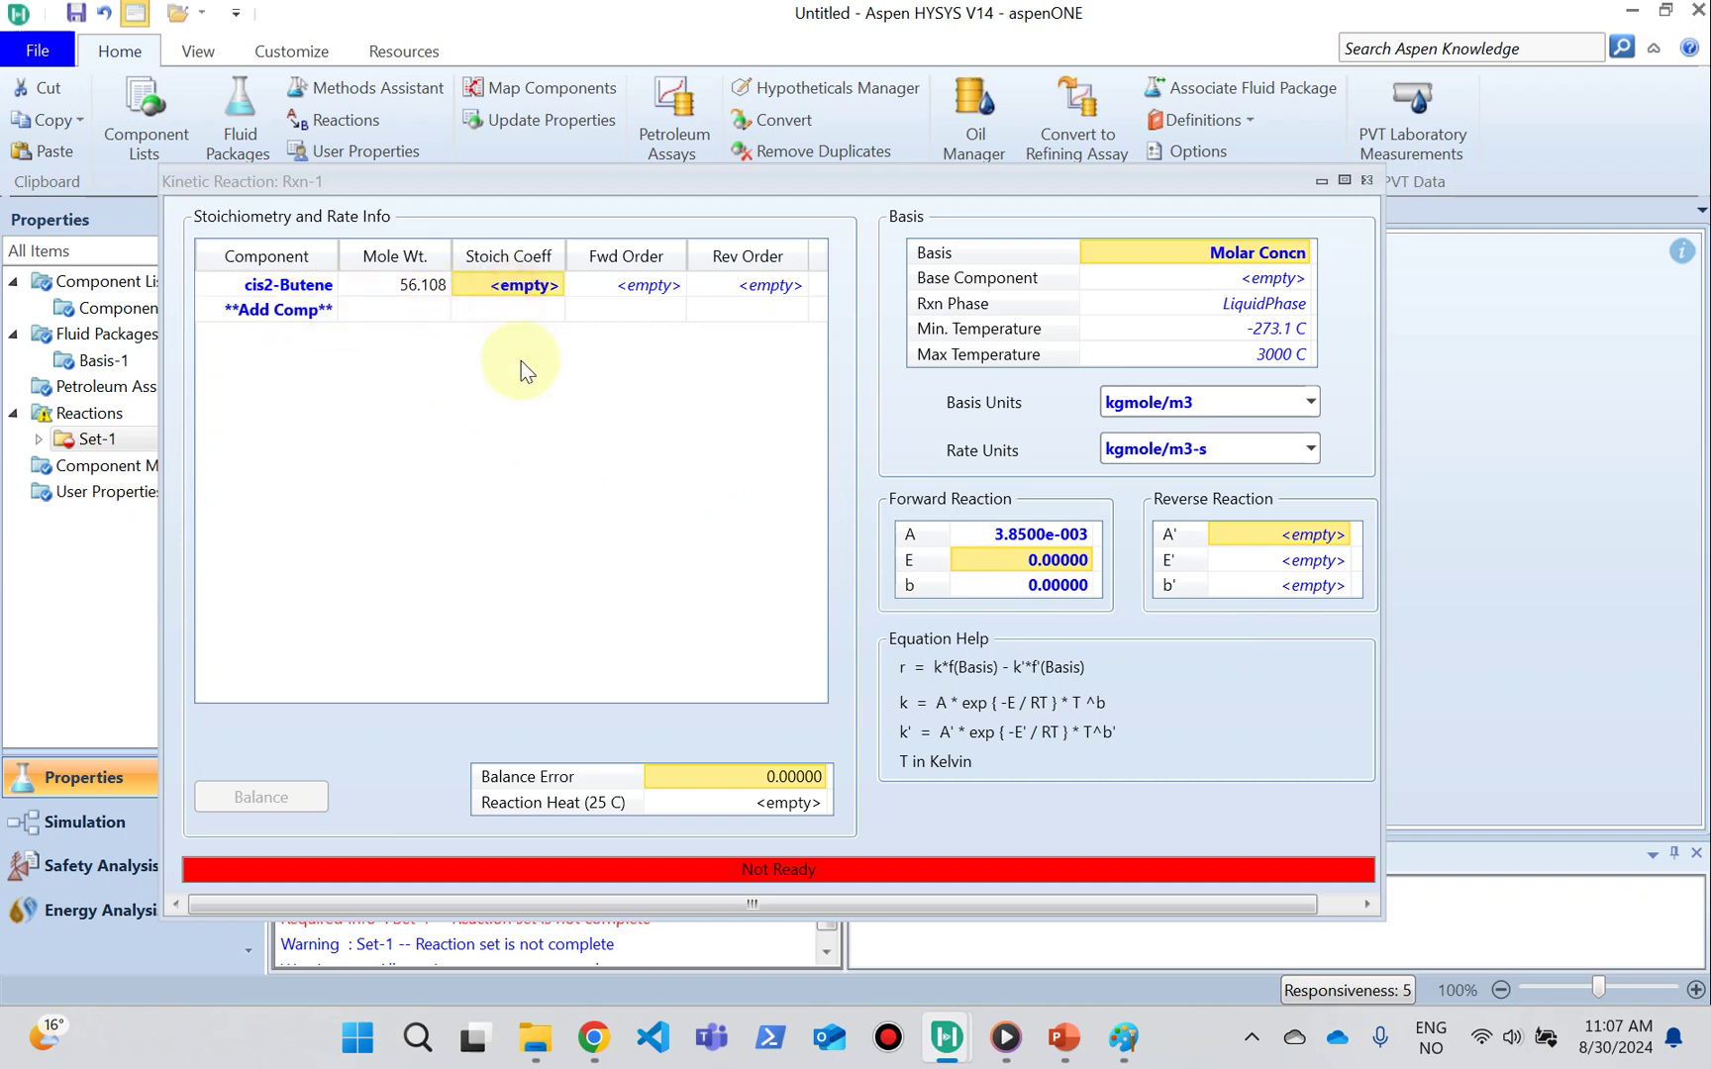
text(-1)
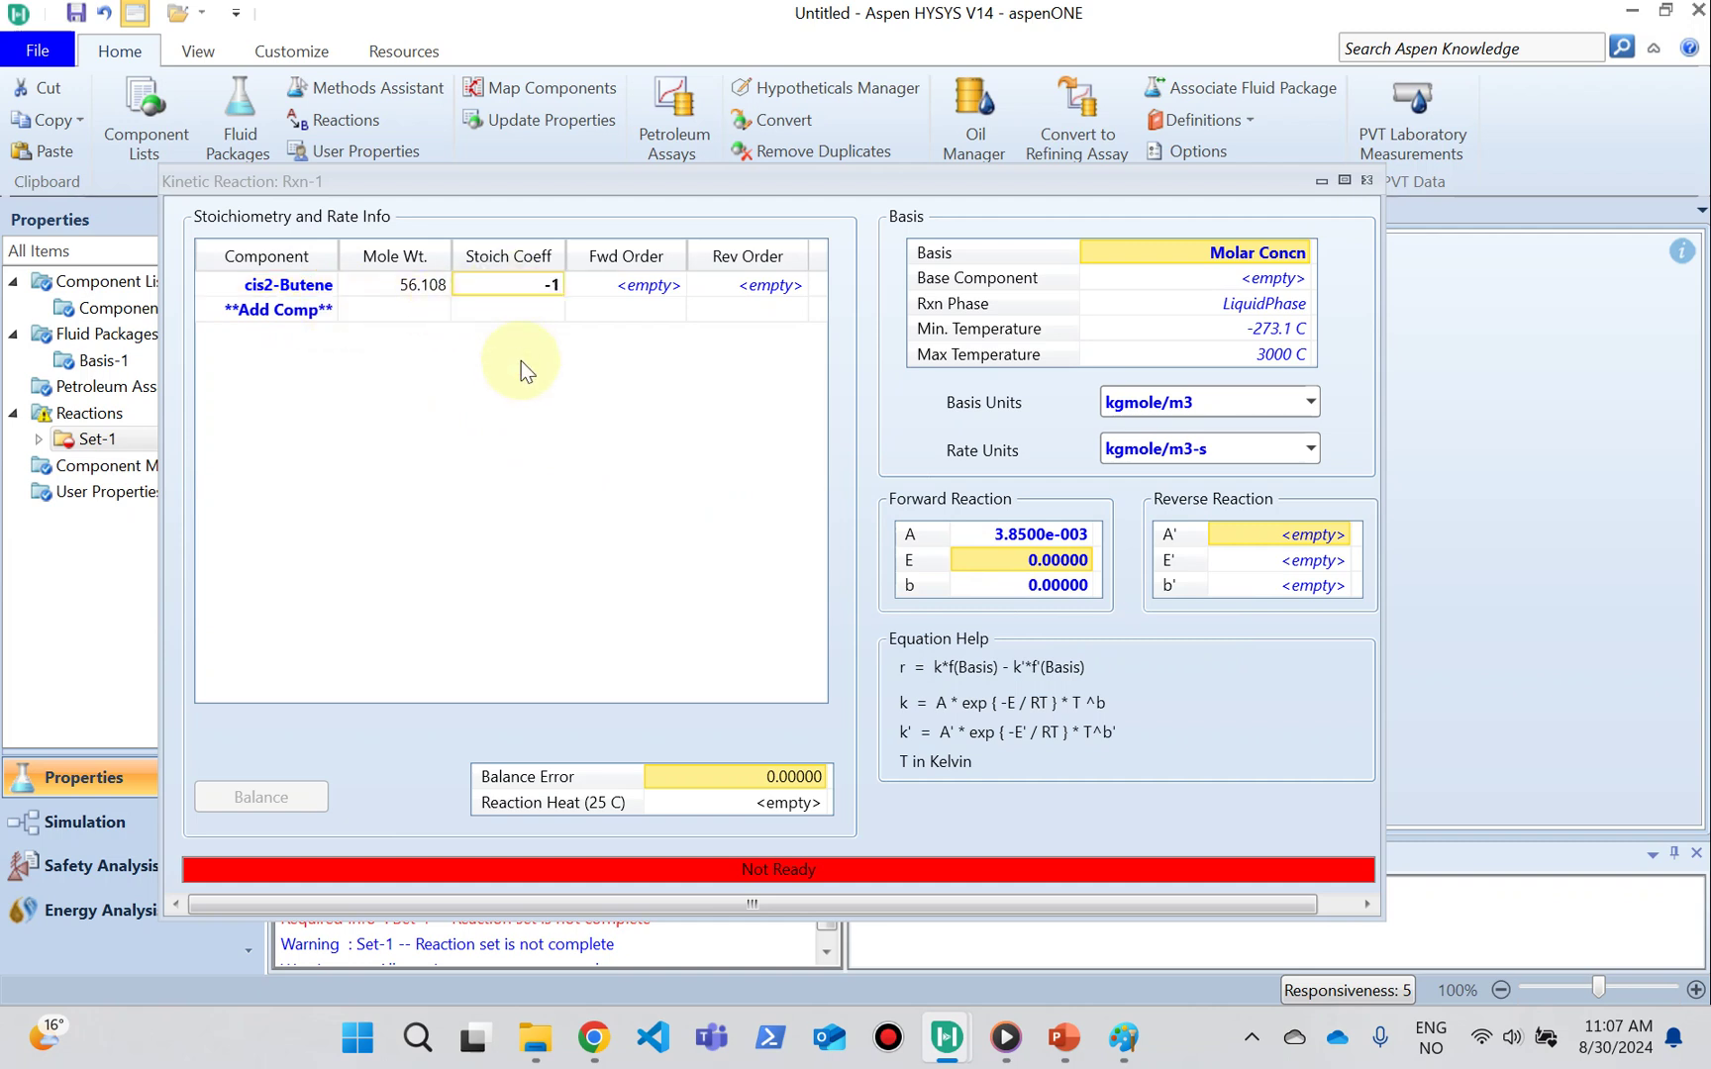
click(313, 309)
click(328, 309)
click(247, 345)
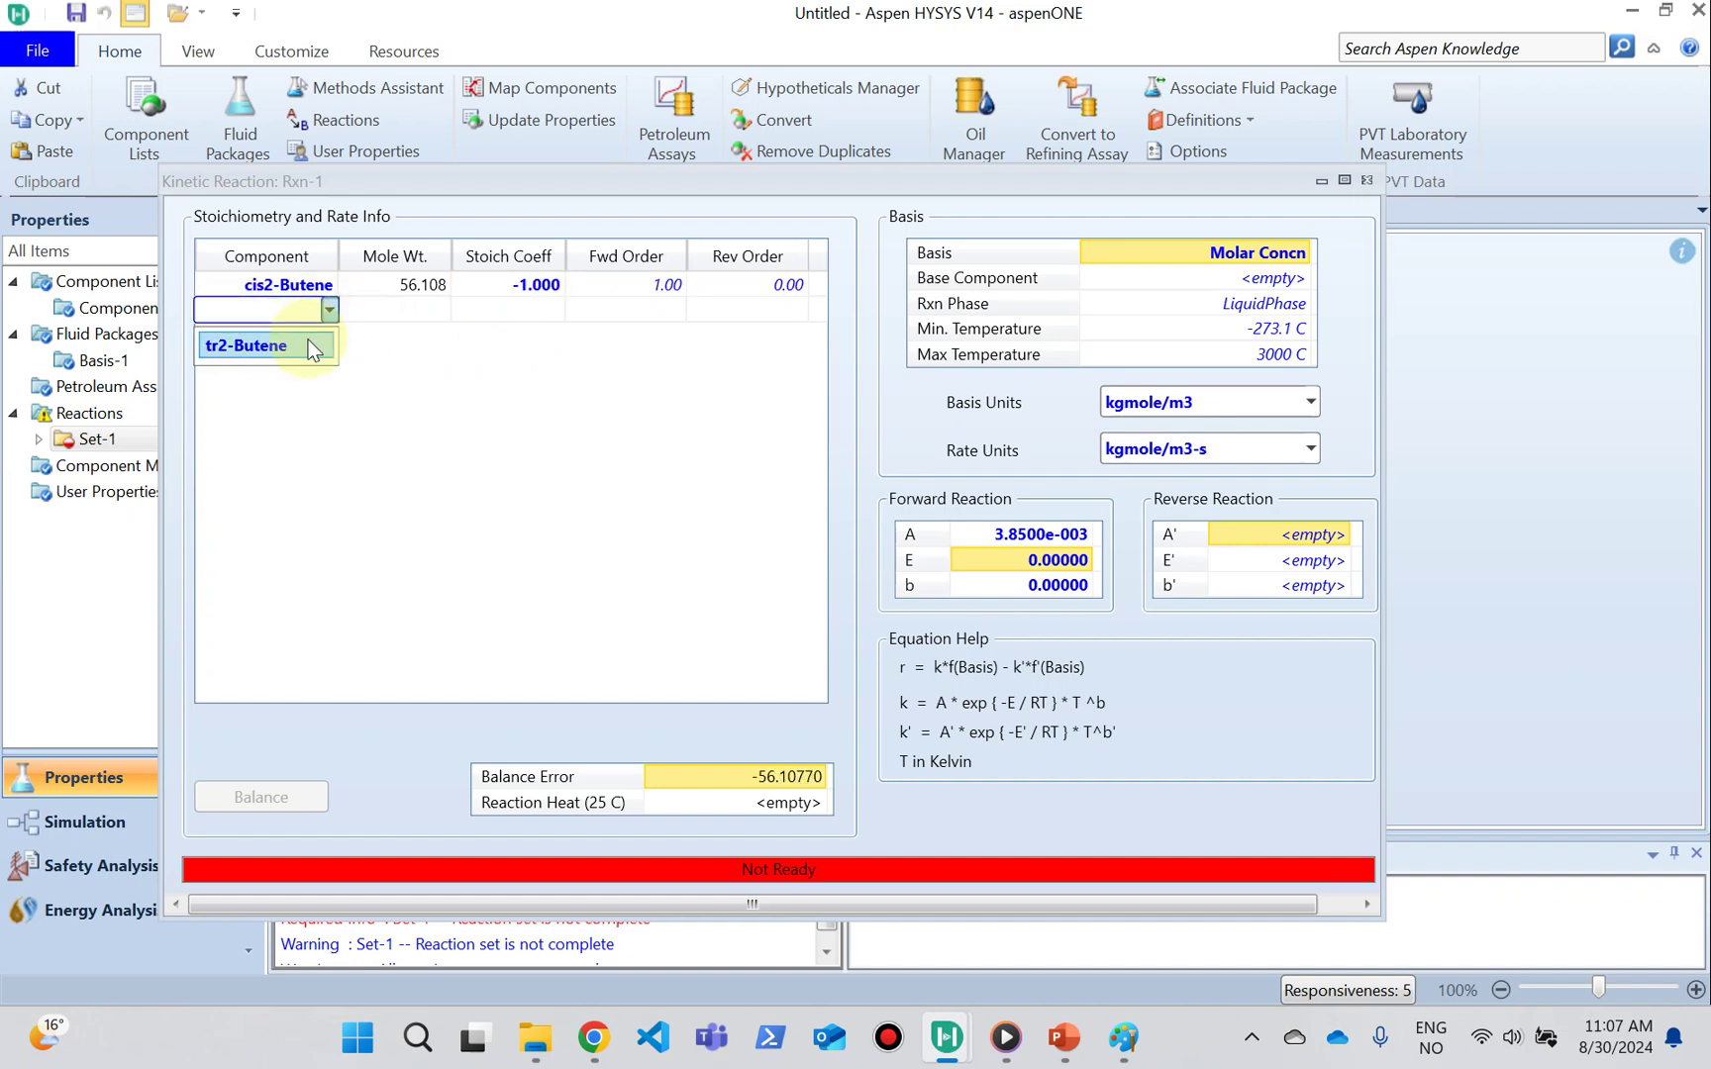
click(520, 311)
text(1)
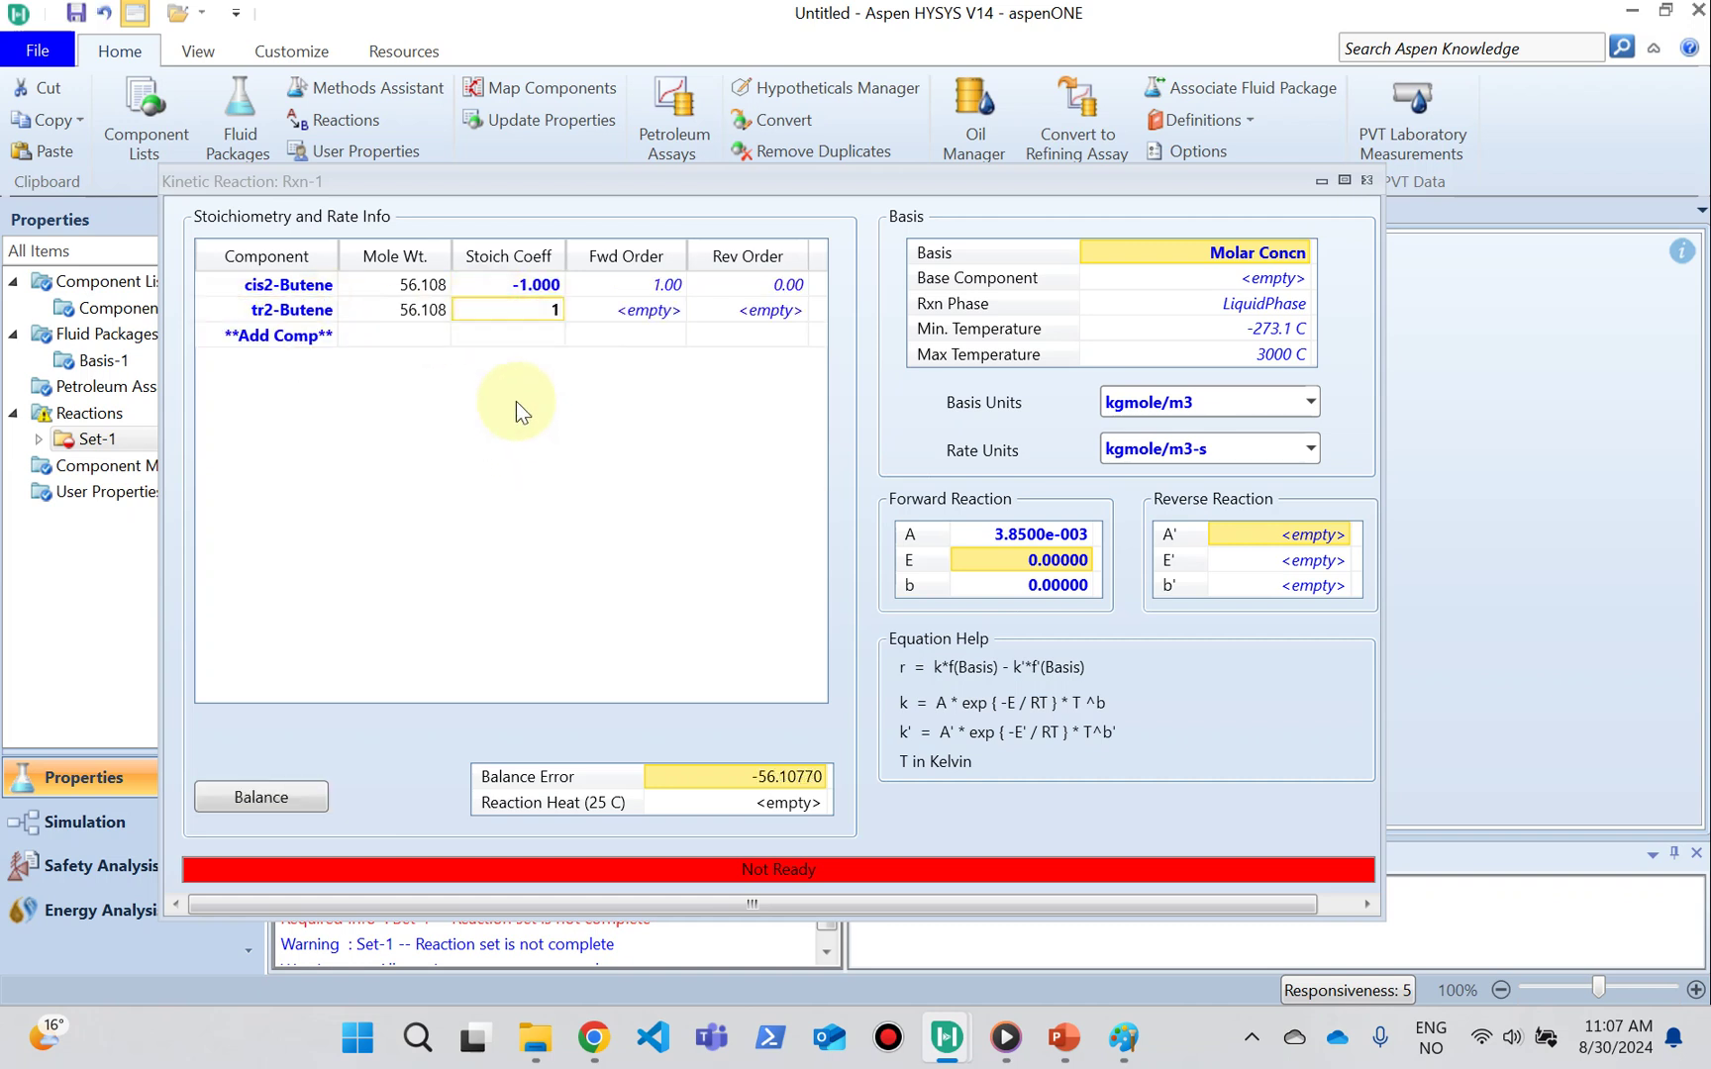
click(518, 287)
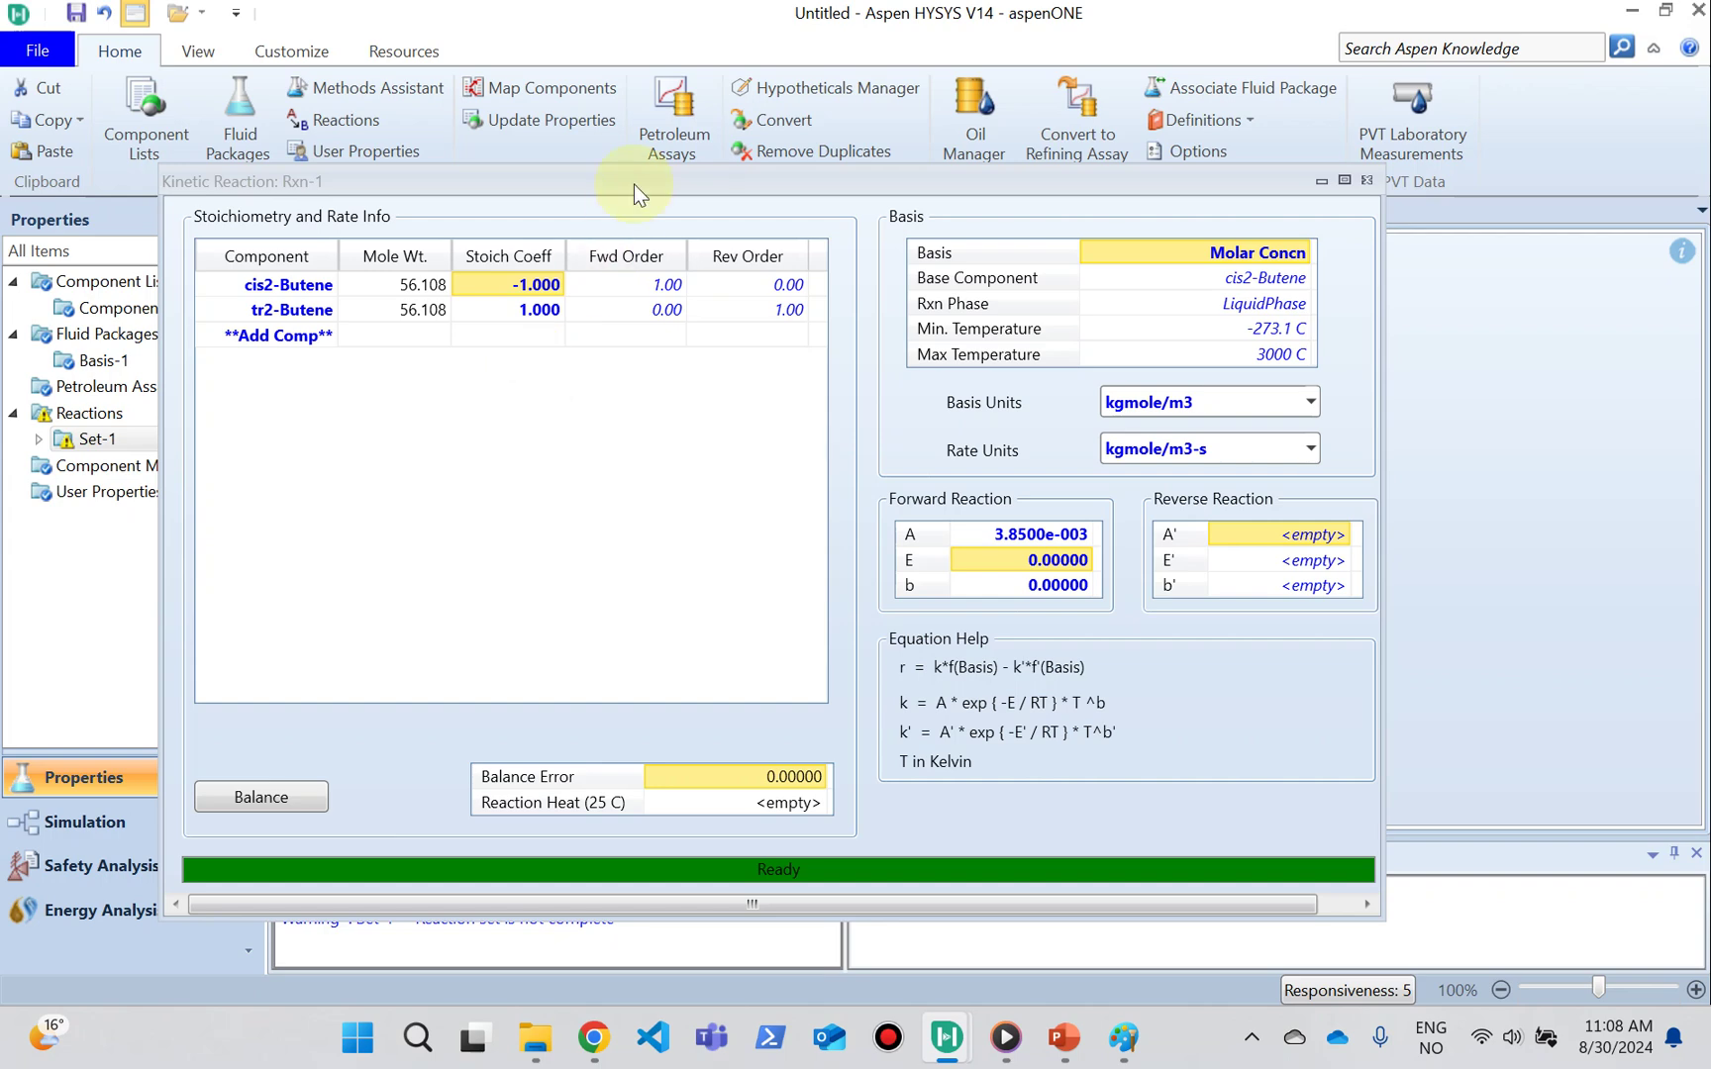
Step: Close the completed Rxn-1 window and enter the Simulation environment
drag(634, 184, 692, 52)
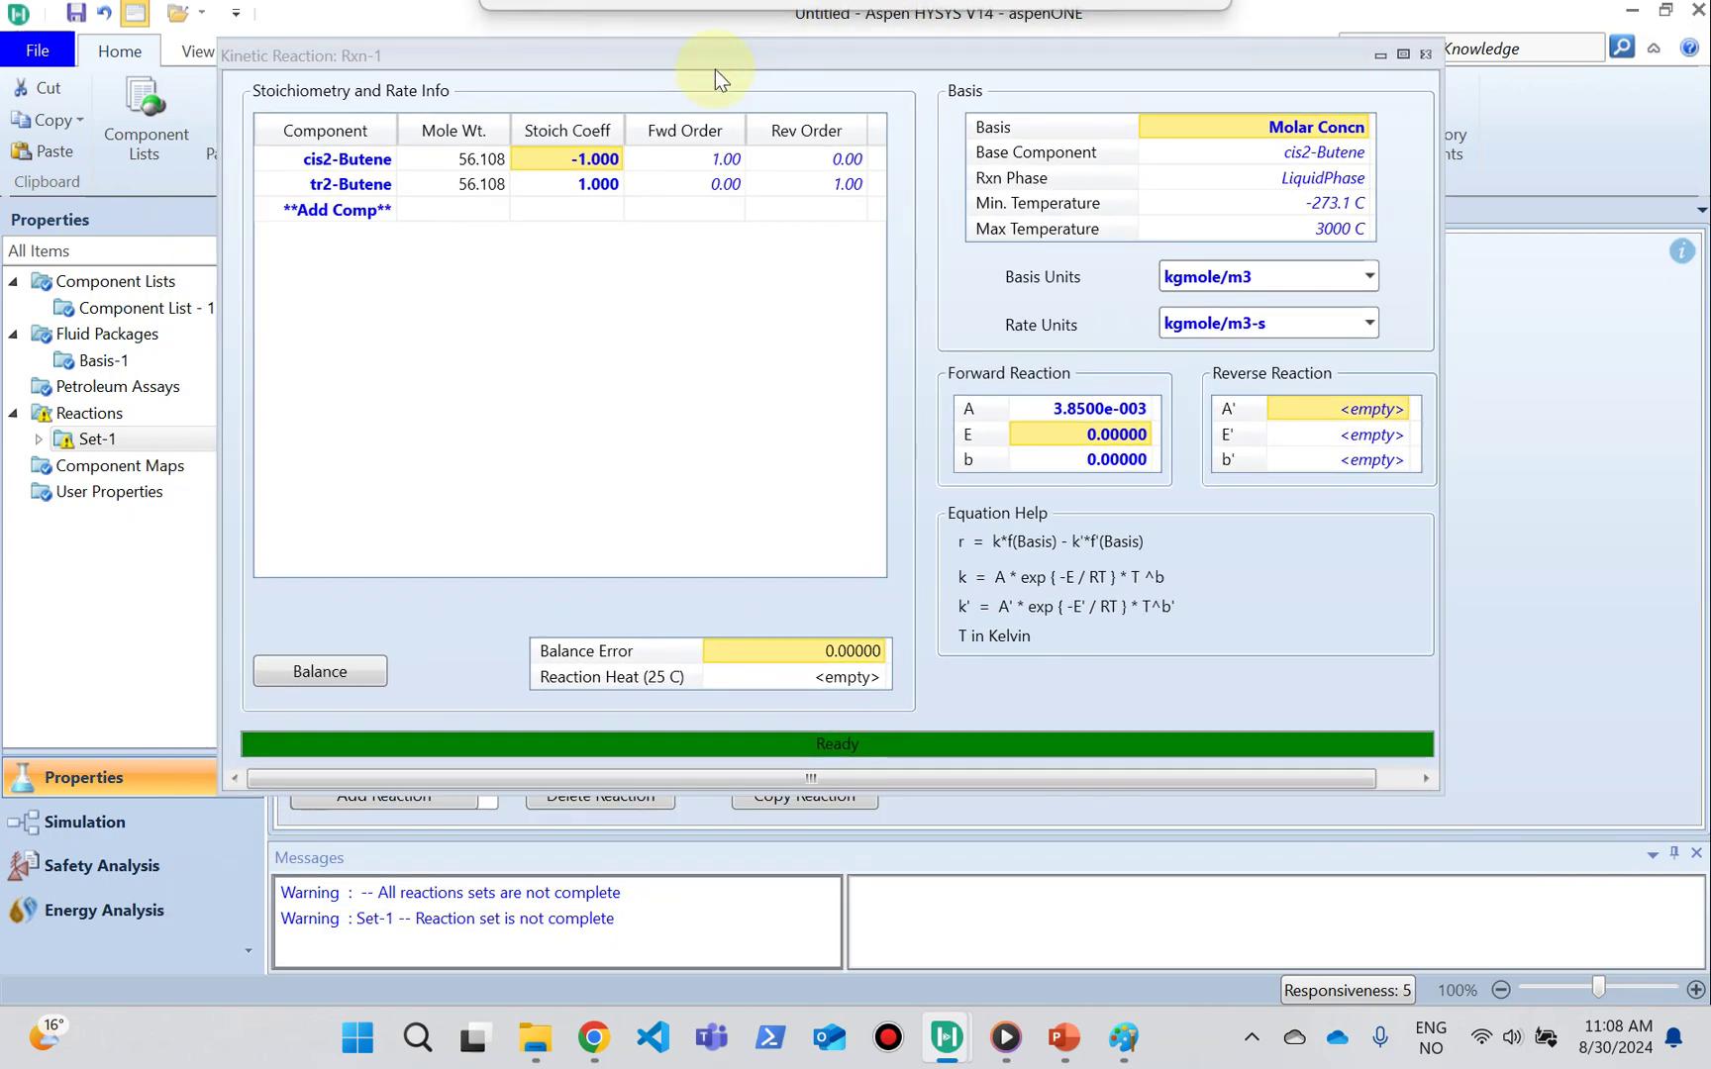
click(1431, 56)
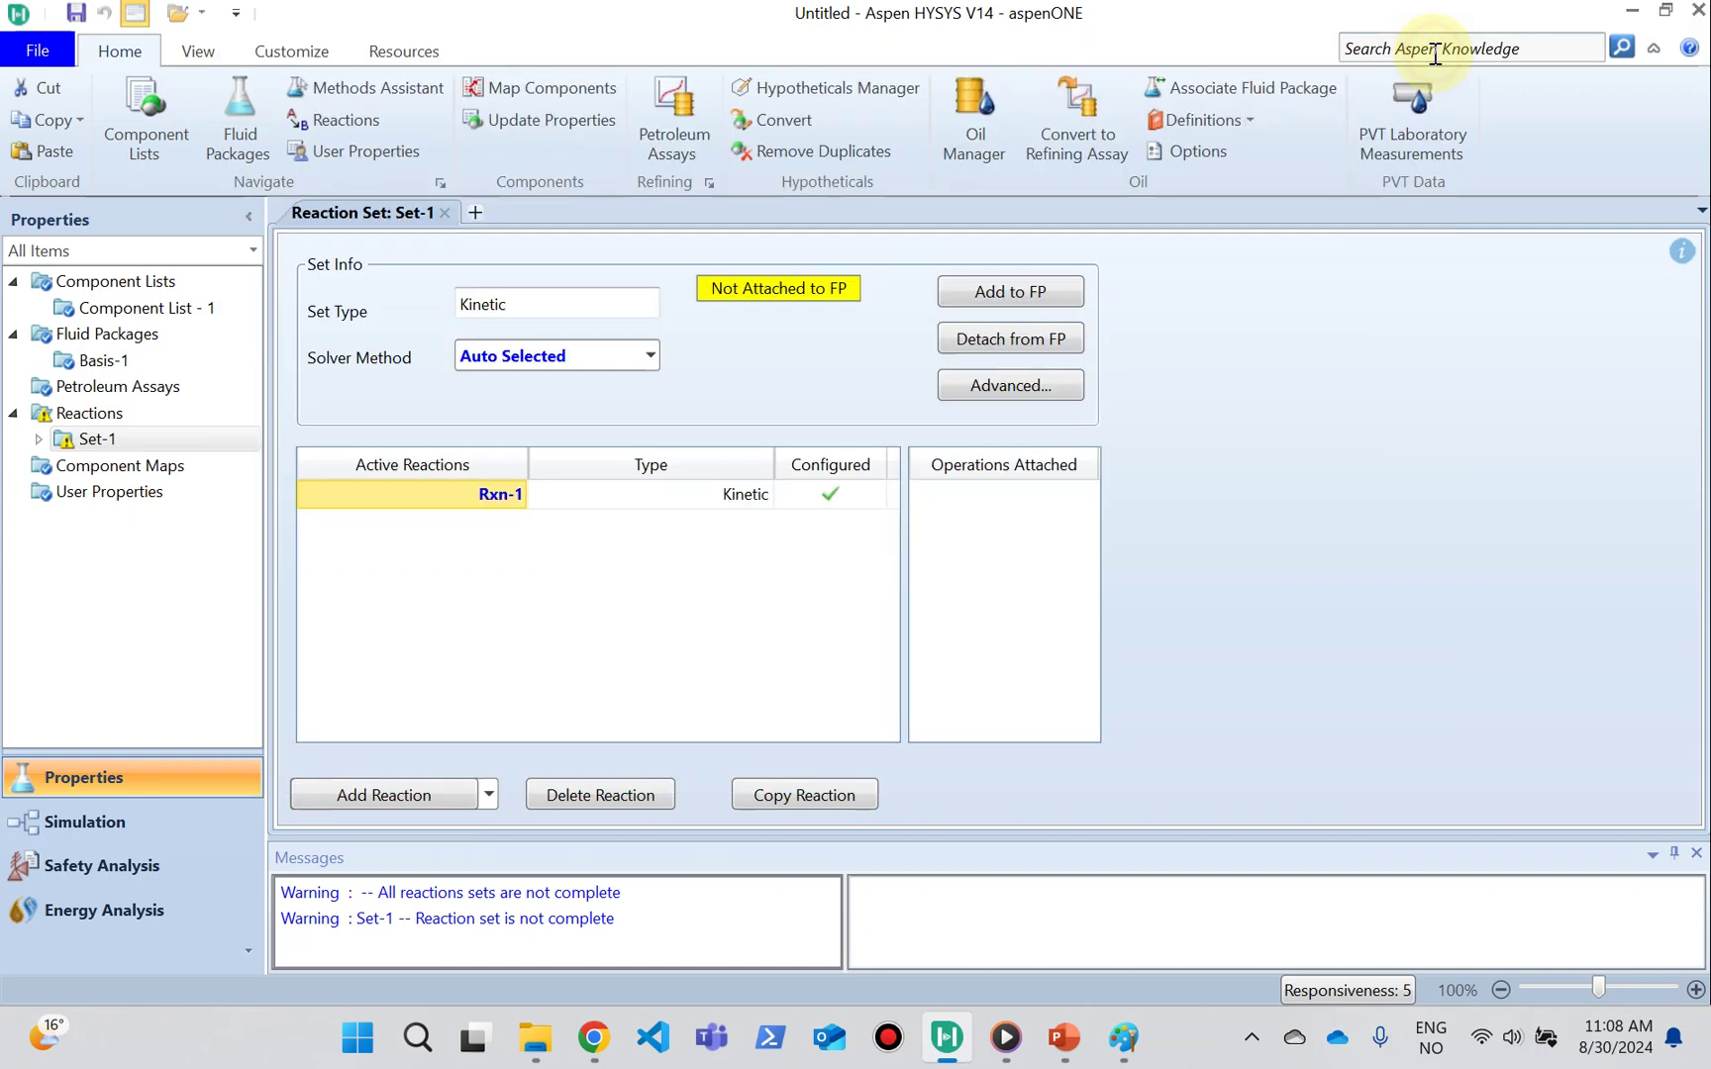
click(121, 814)
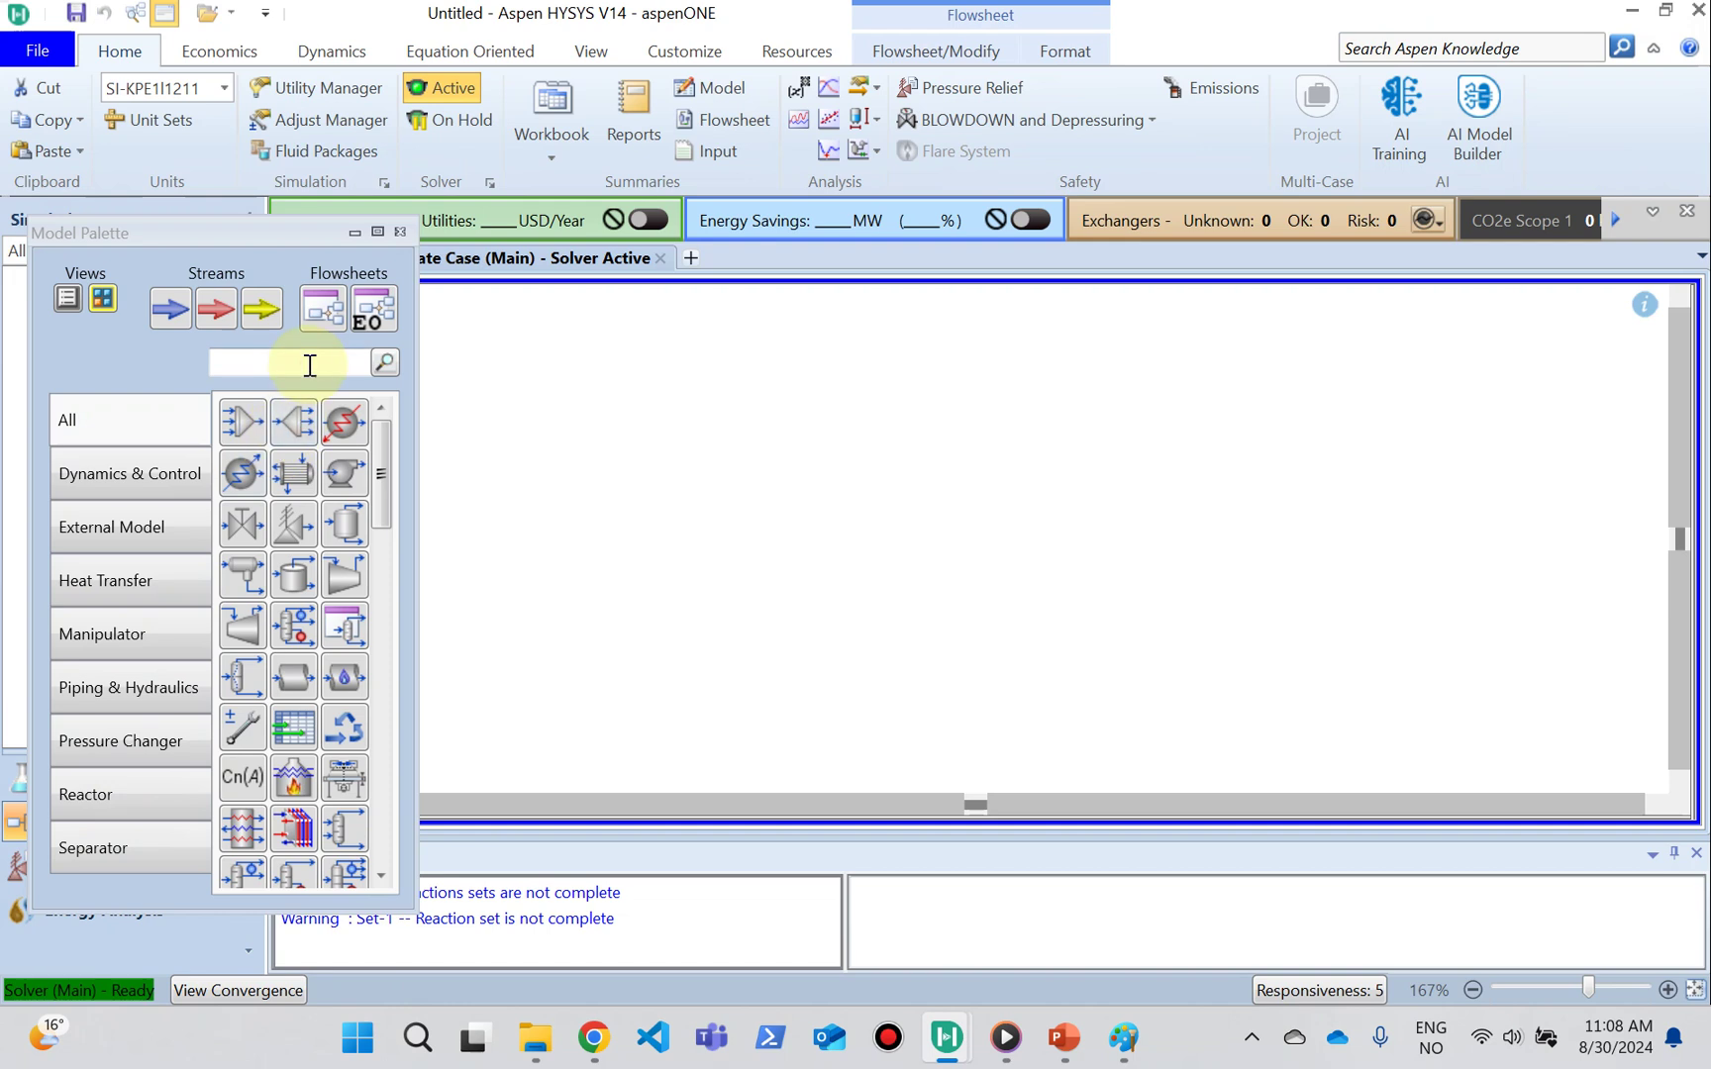
Step: Search the Model Palette for 'plug' and drop Plug Flow Reactor PFR-100 onto the flowsheet
click(310, 362)
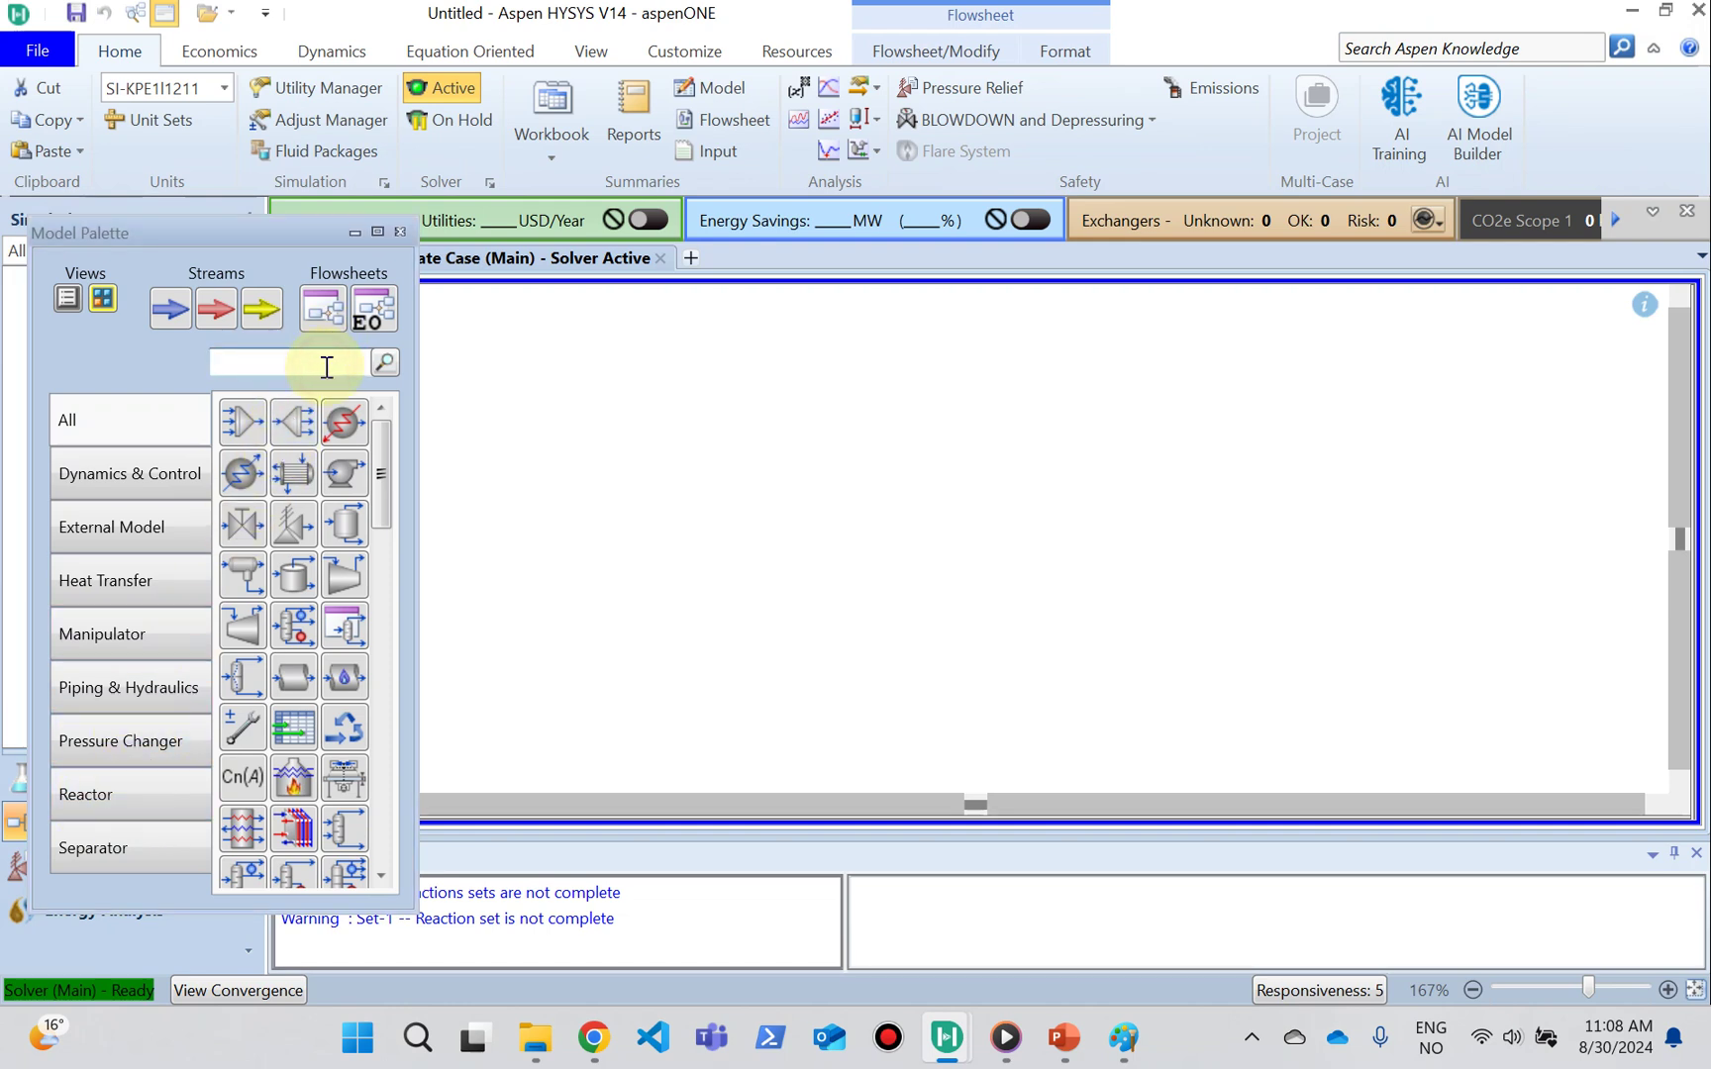
text(plug)
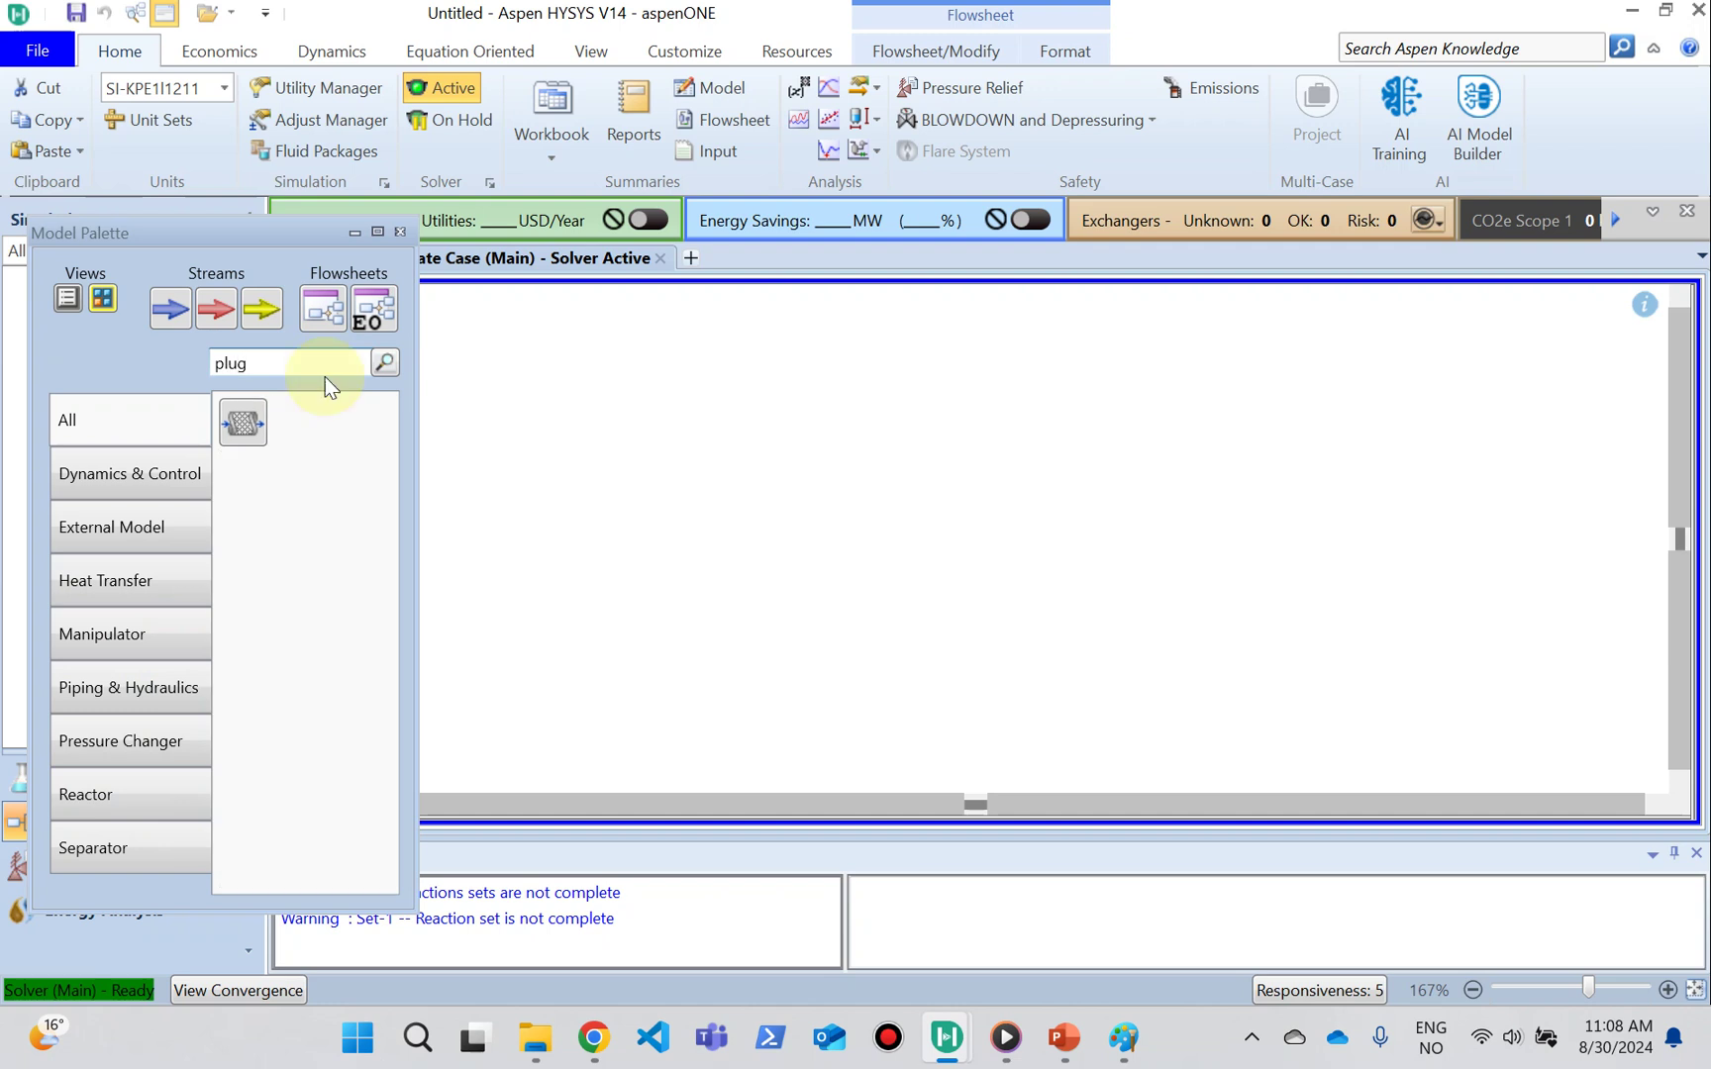
click(248, 425)
drag(249, 425, 965, 639)
click(1031, 618)
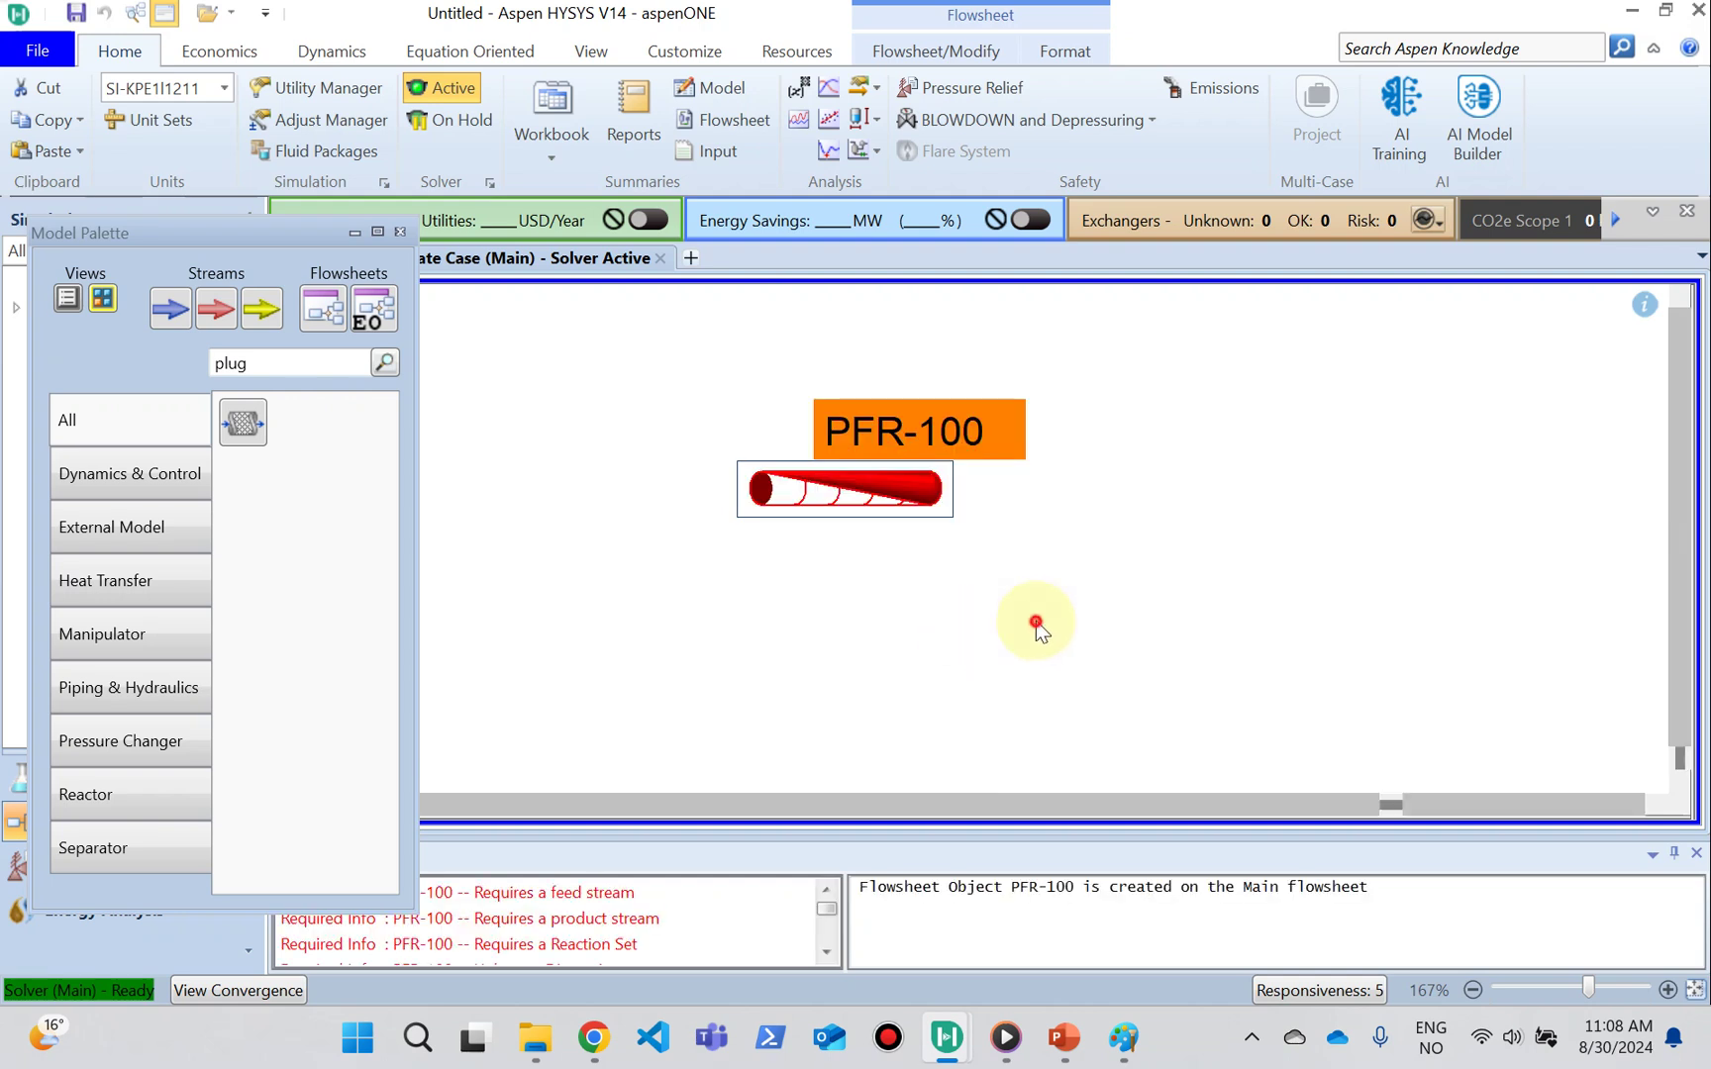
Step: Give PFR-100 inlet stream Feed, outlet stream Product and energy stream Q
double_click(863, 503)
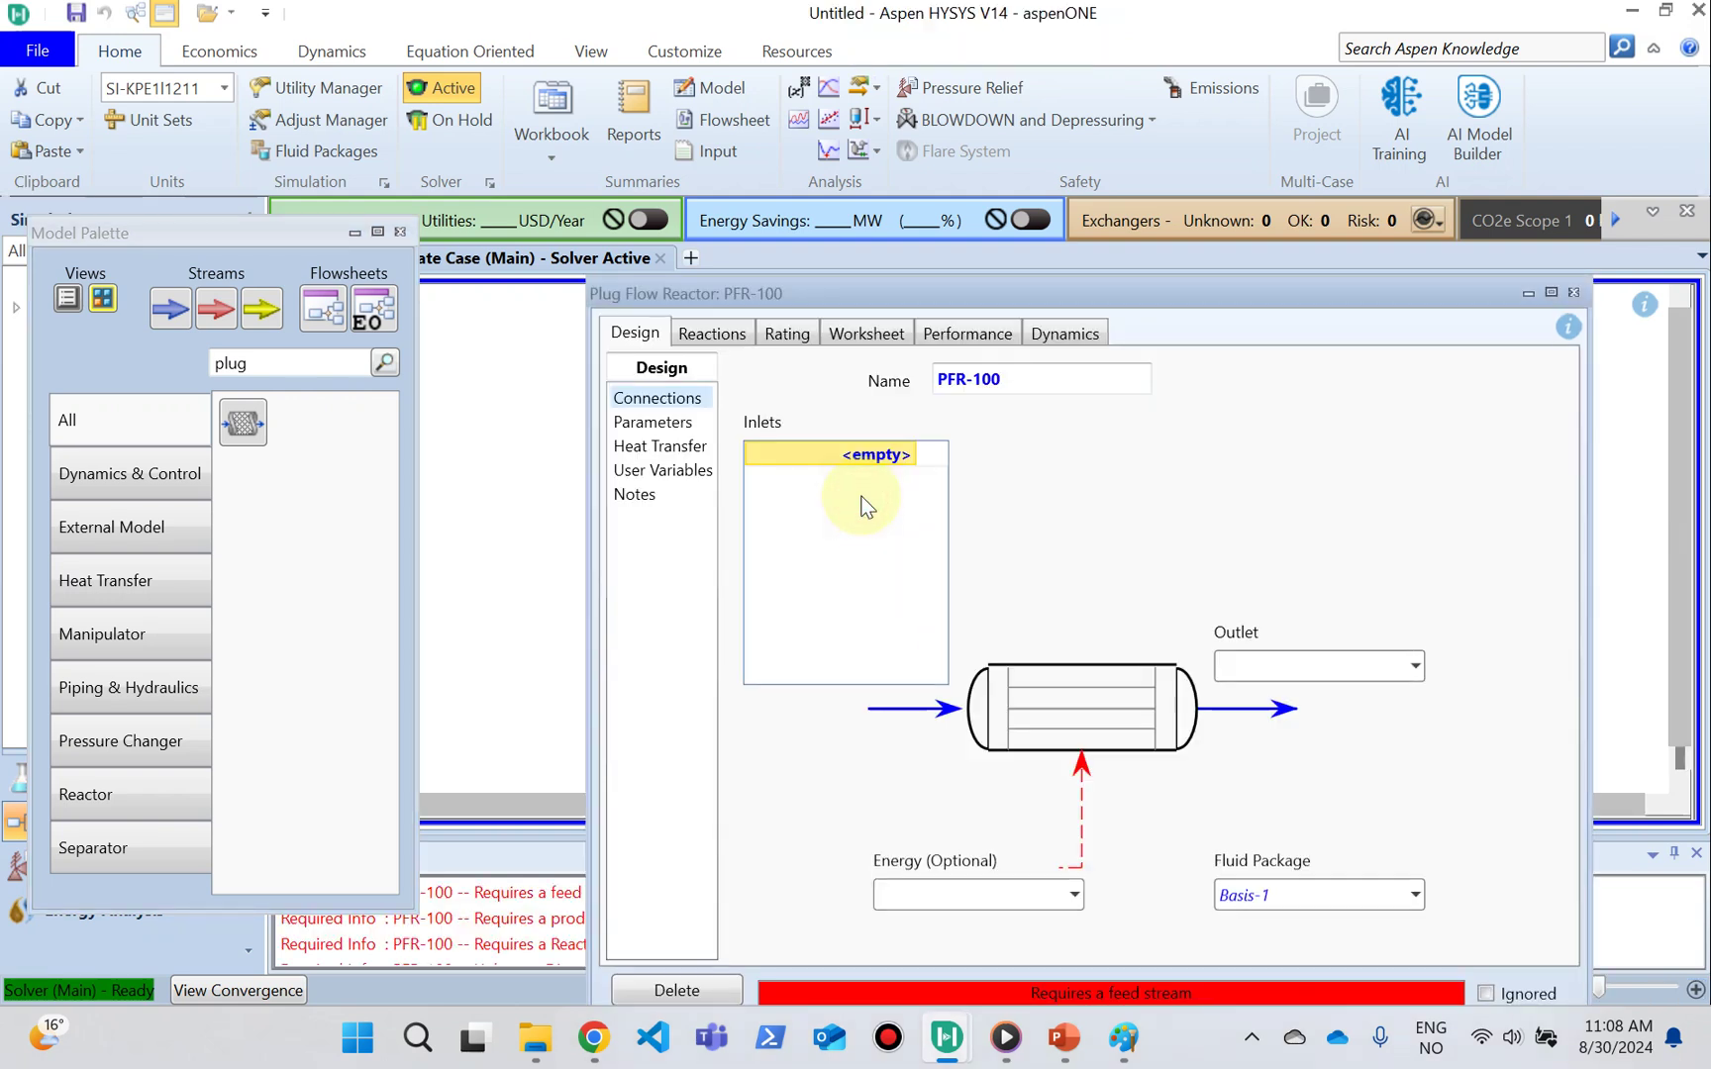
click(857, 455)
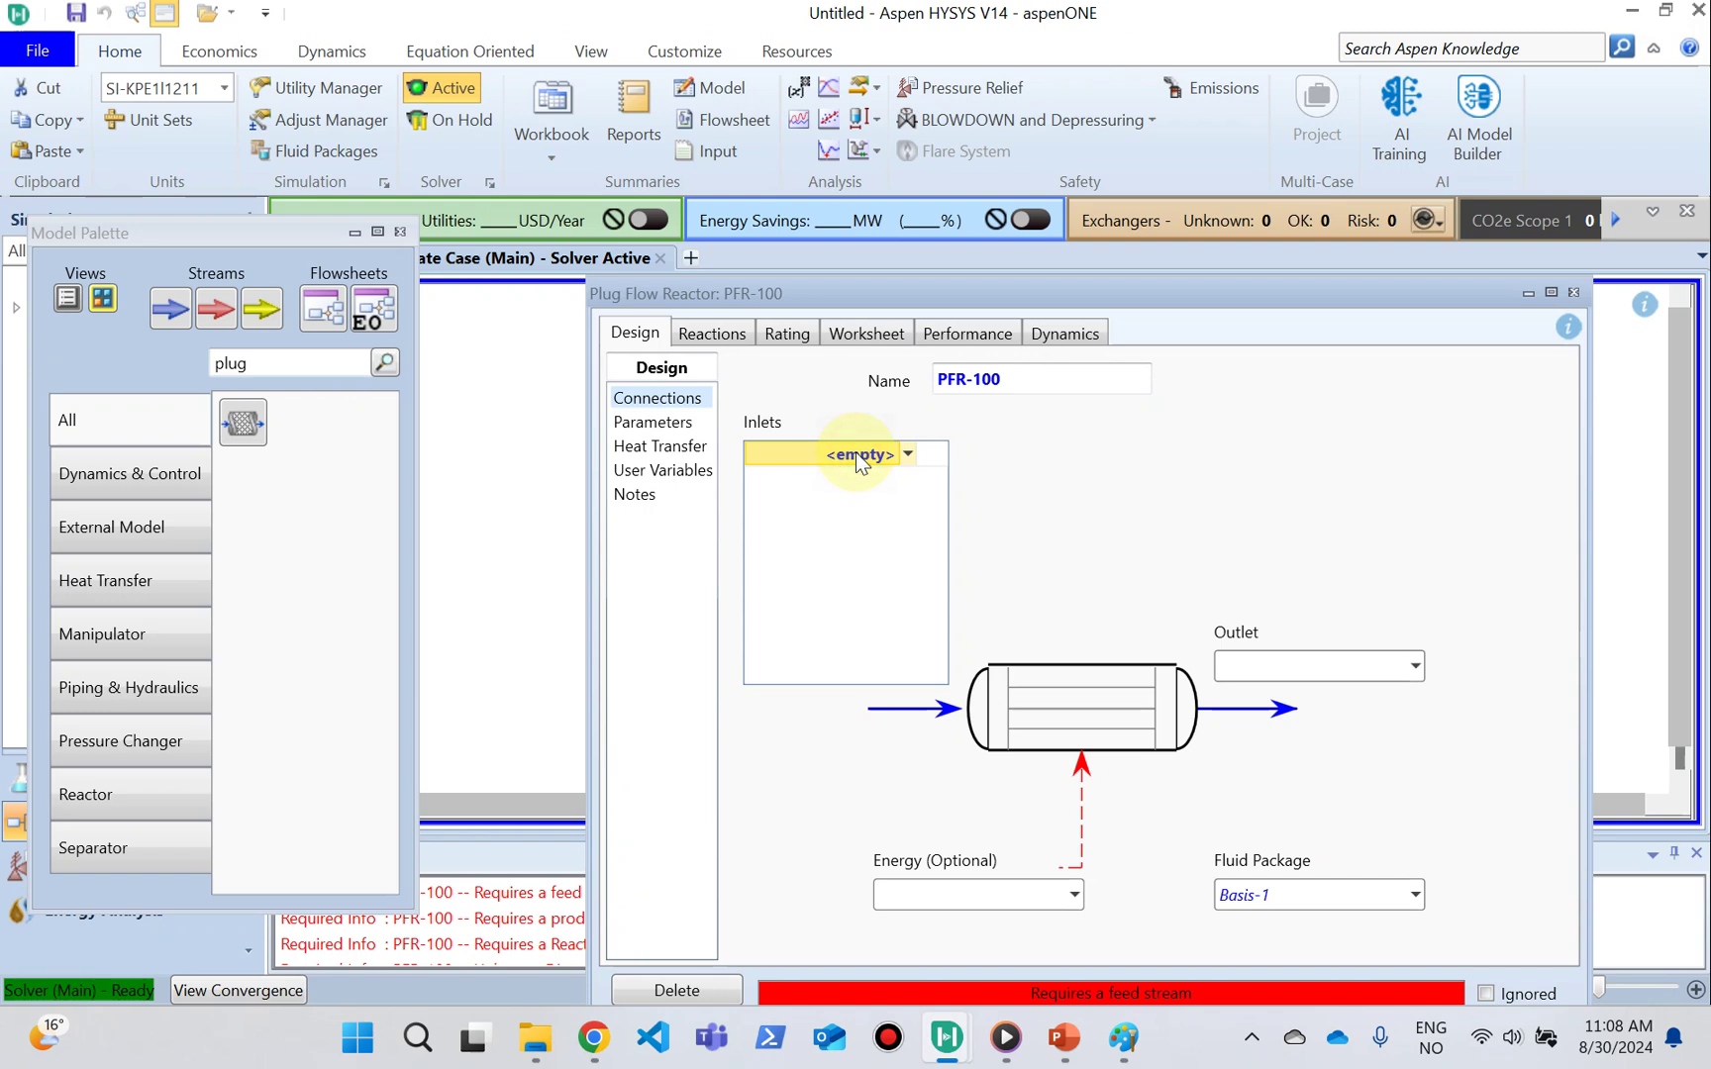
text(Feed)
key(BackSpace)
key(BackSpace)
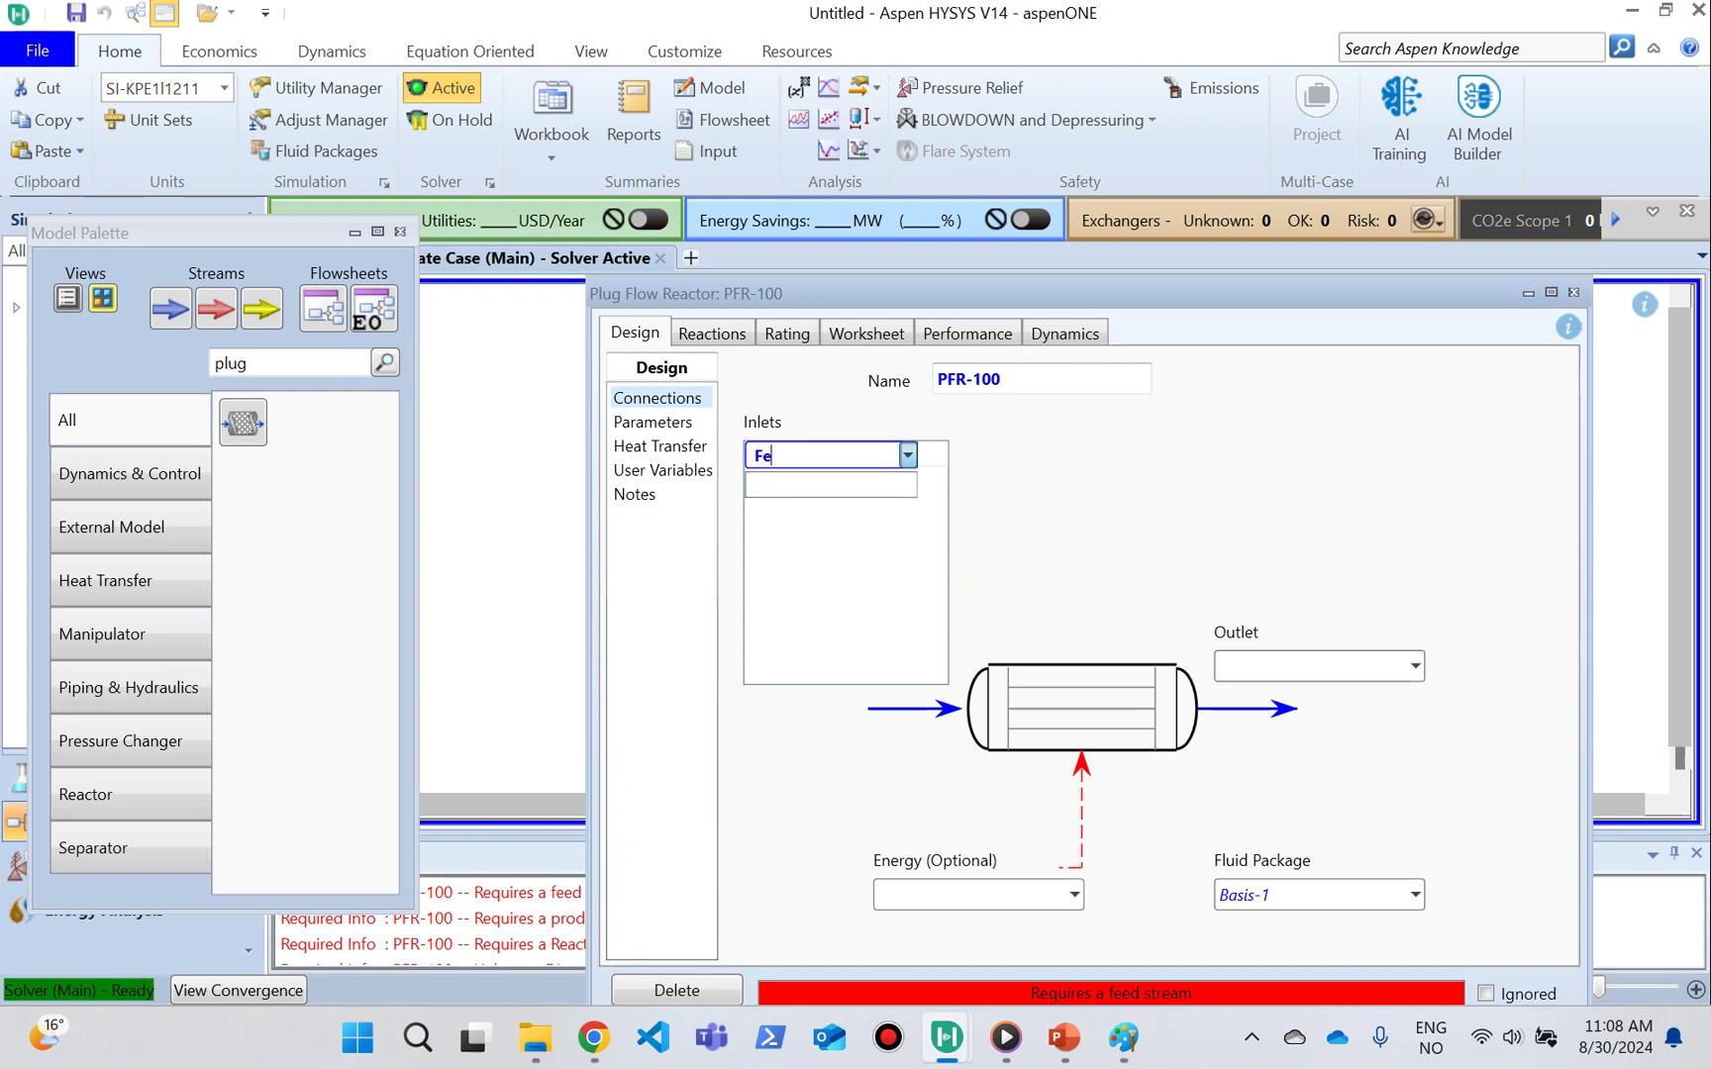
text(ed)
click(1315, 666)
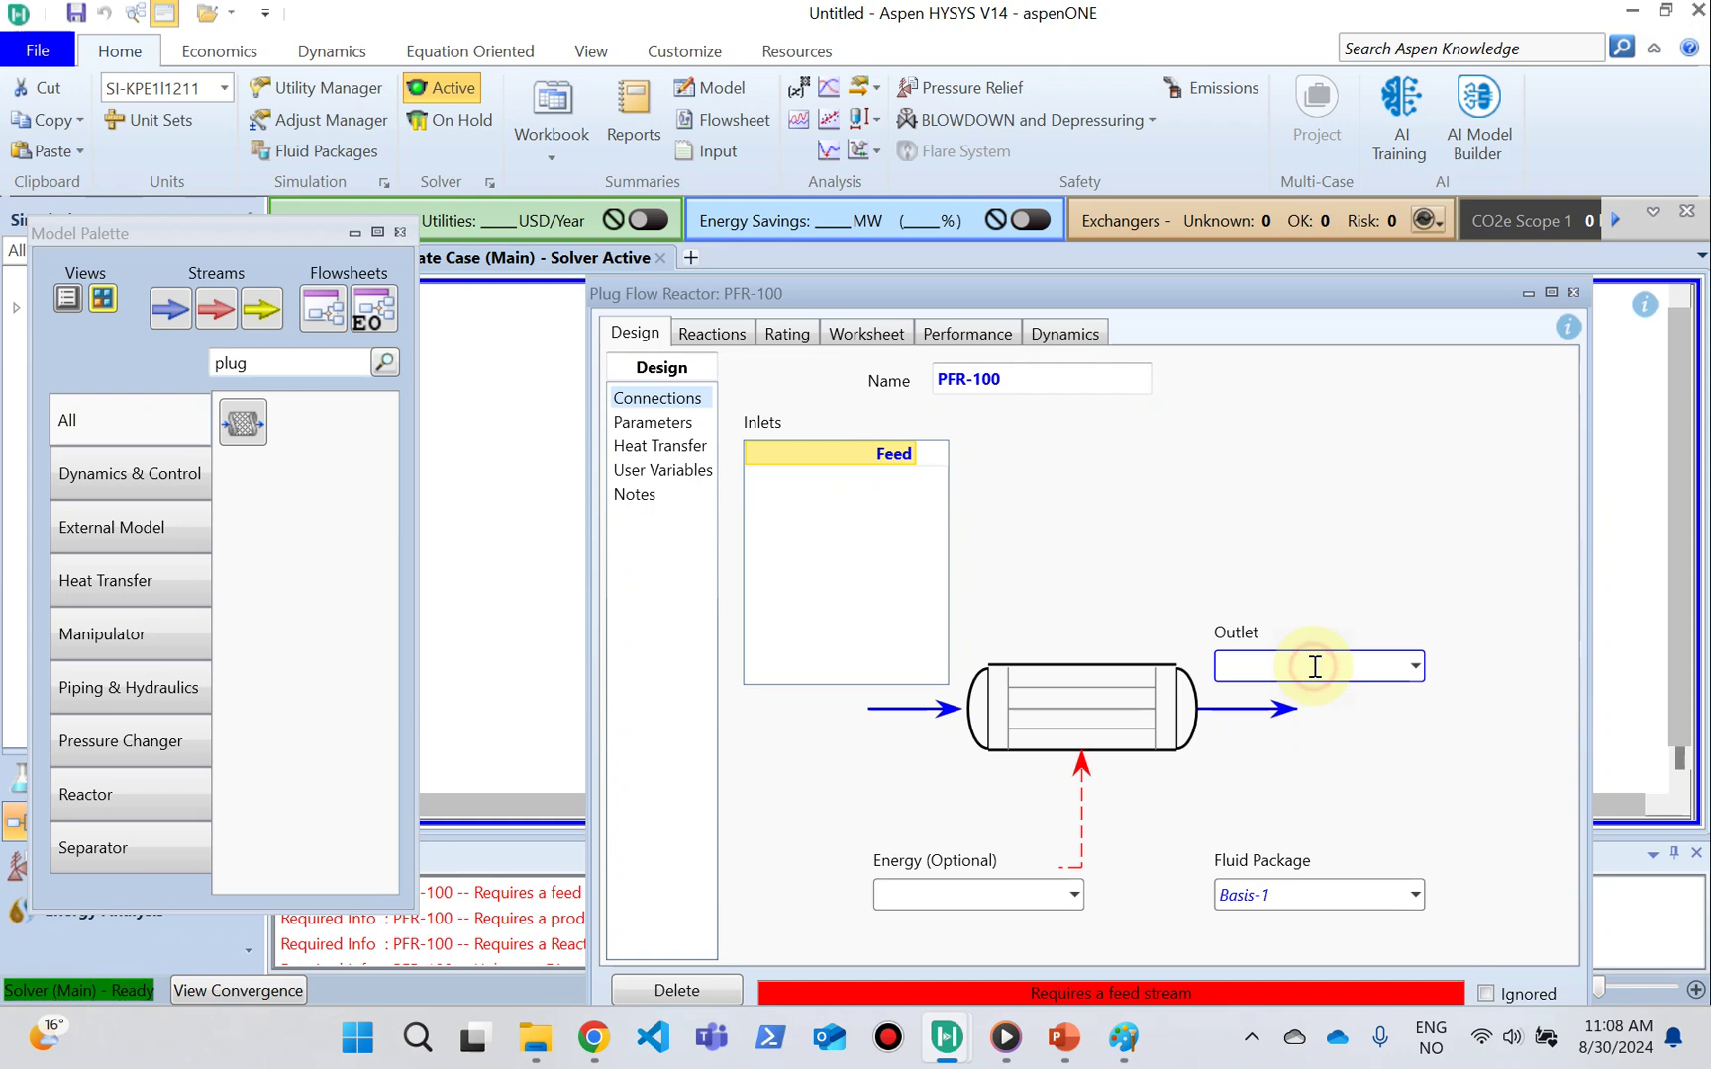
text(Prodi)
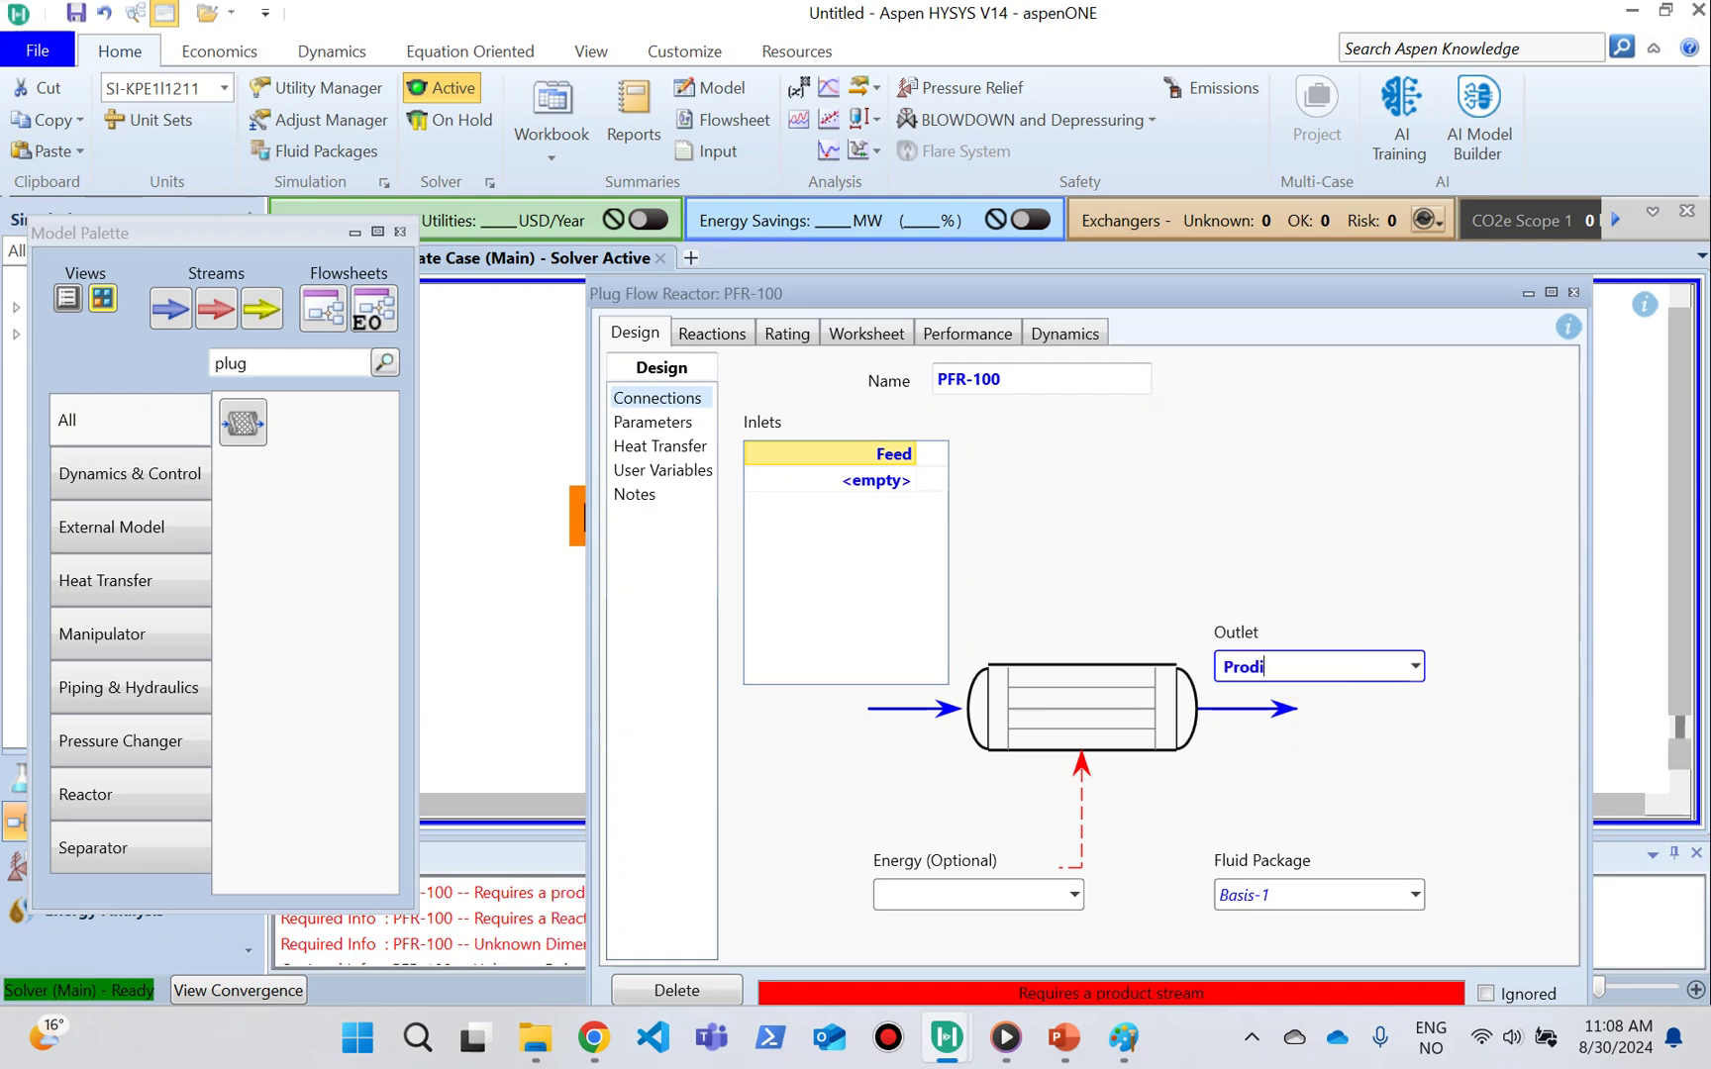
key(BackSpace)
text(uct)
click(1376, 563)
click(1000, 895)
text(Q)
key(Return)
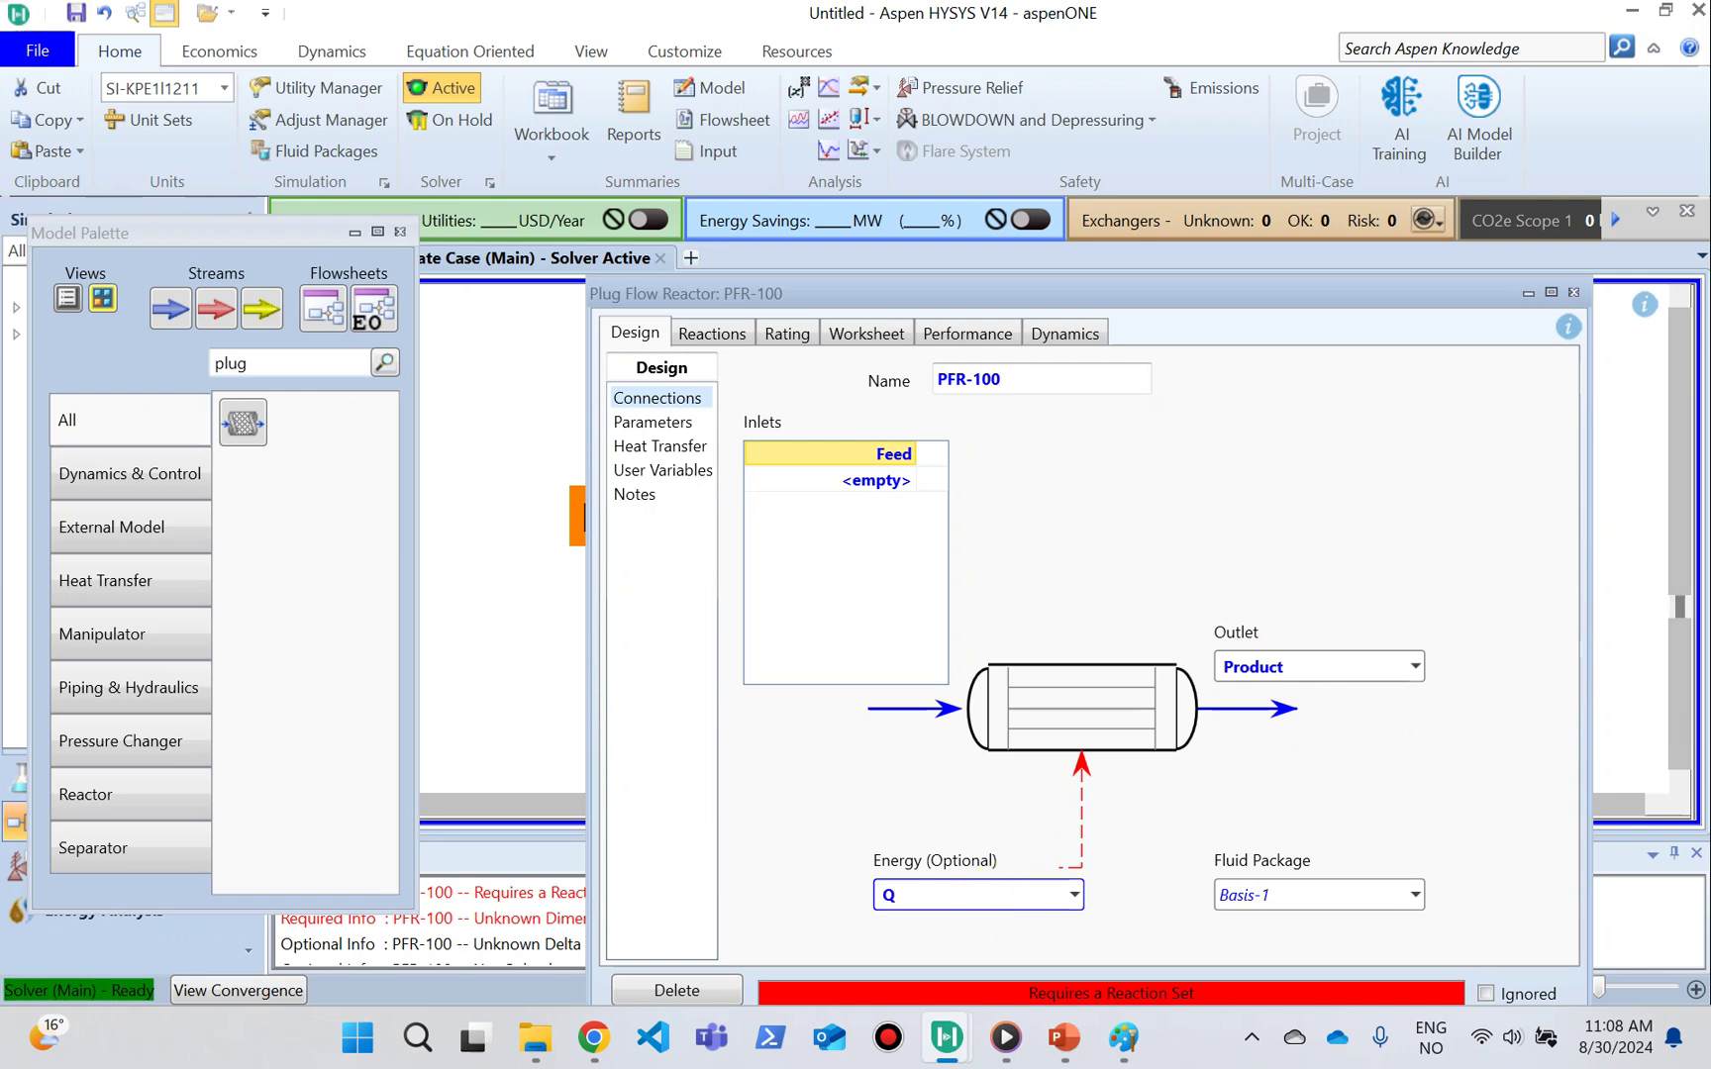
click(653, 423)
Step: Enter 0 bar pressure drop and 0 kJ/h duty on PFR-100's Parameters page
click(906, 292)
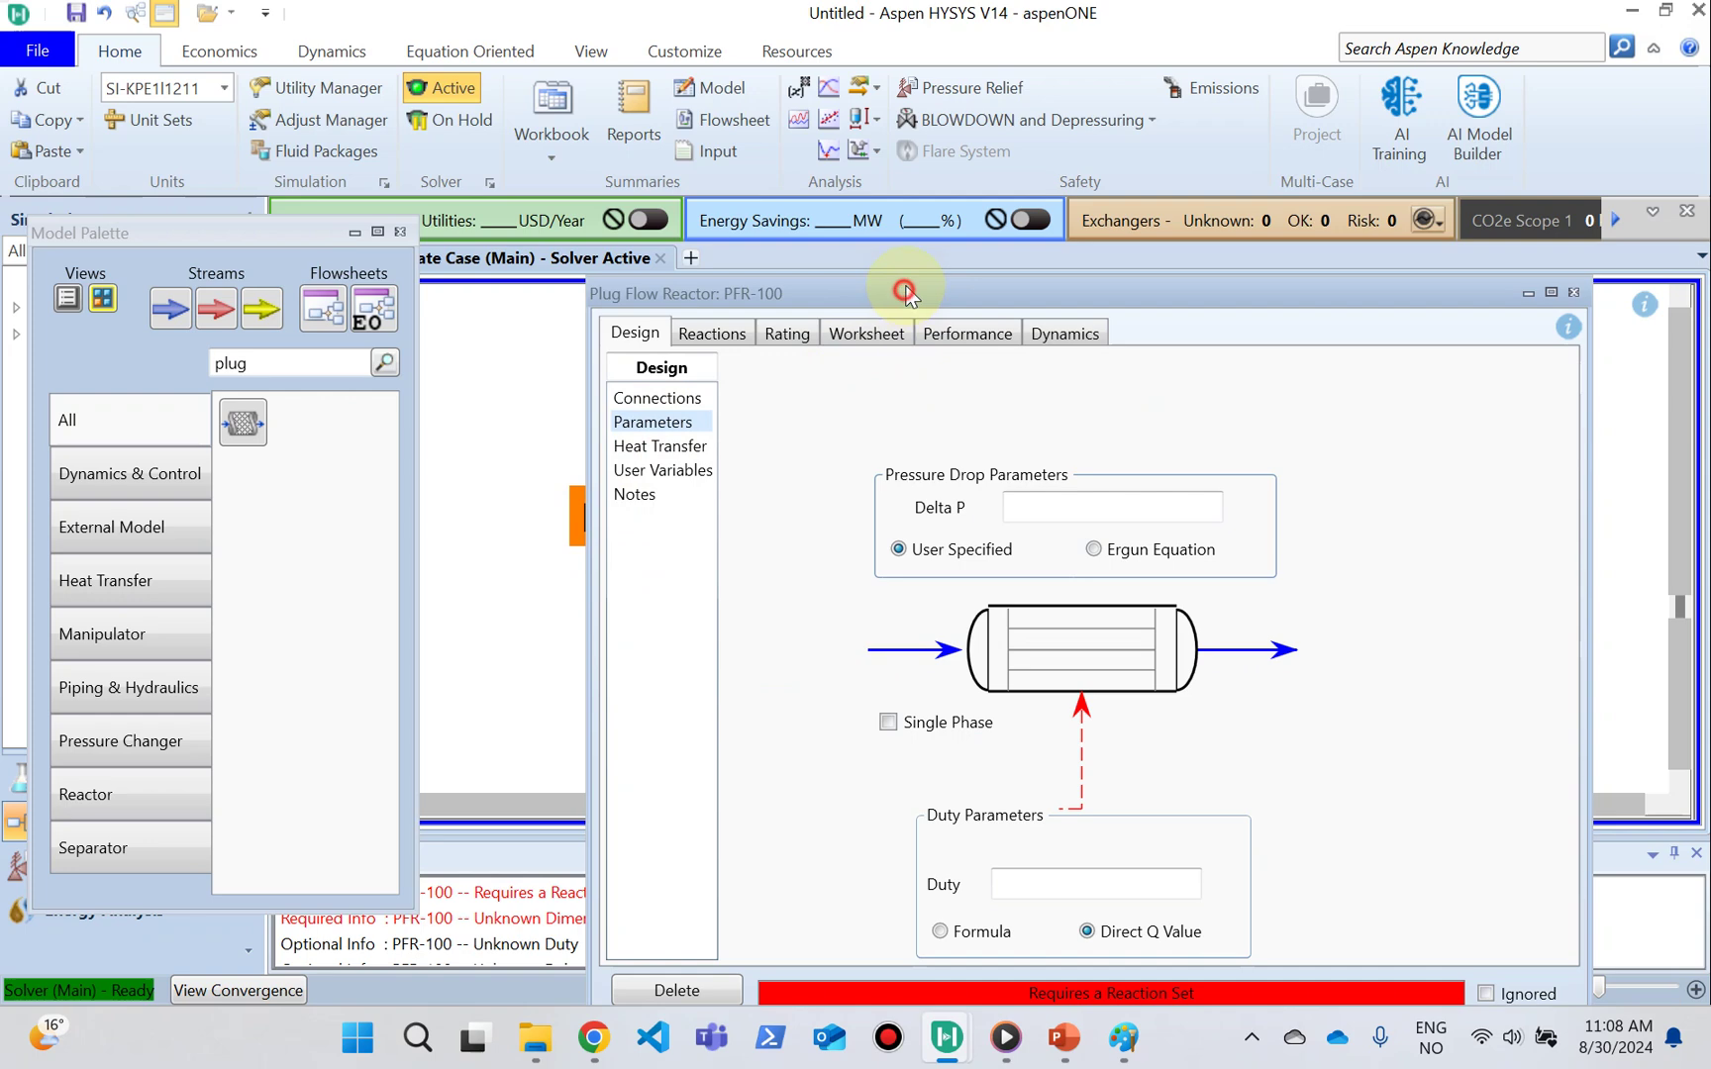
drag(905, 292, 863, 190)
click(998, 402)
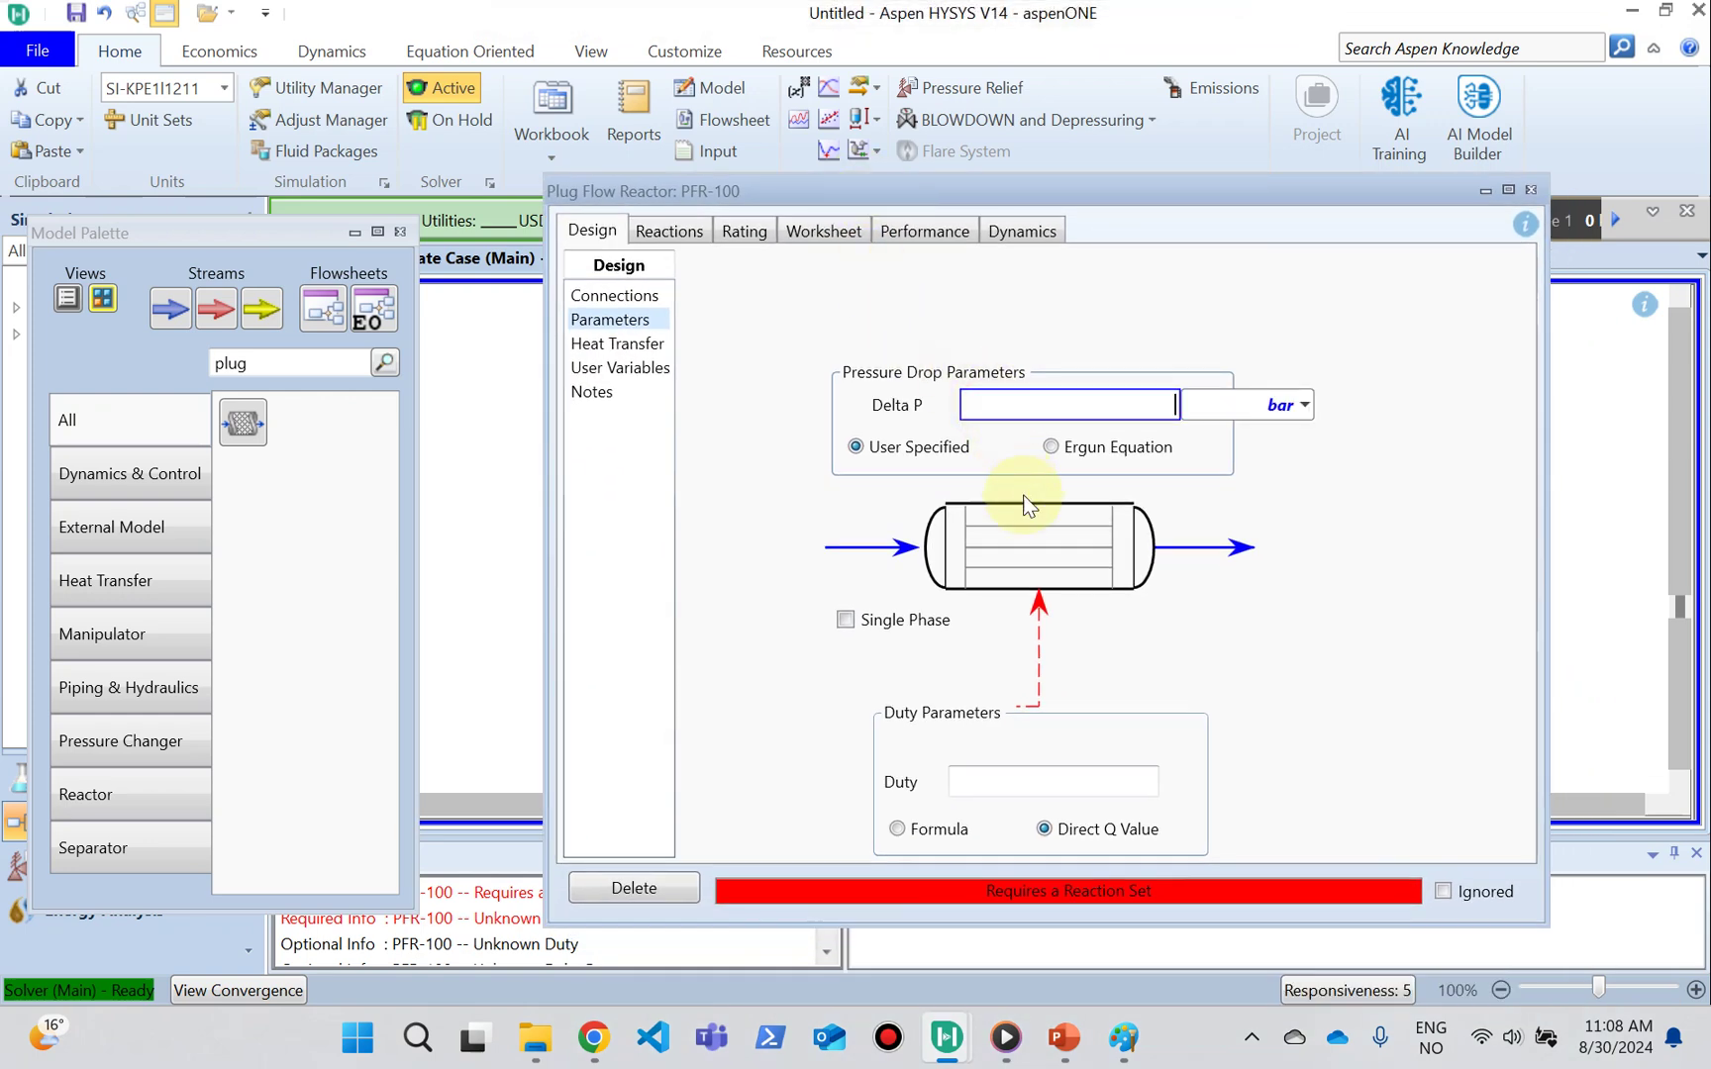
text(0)
key(Return)
click(1070, 770)
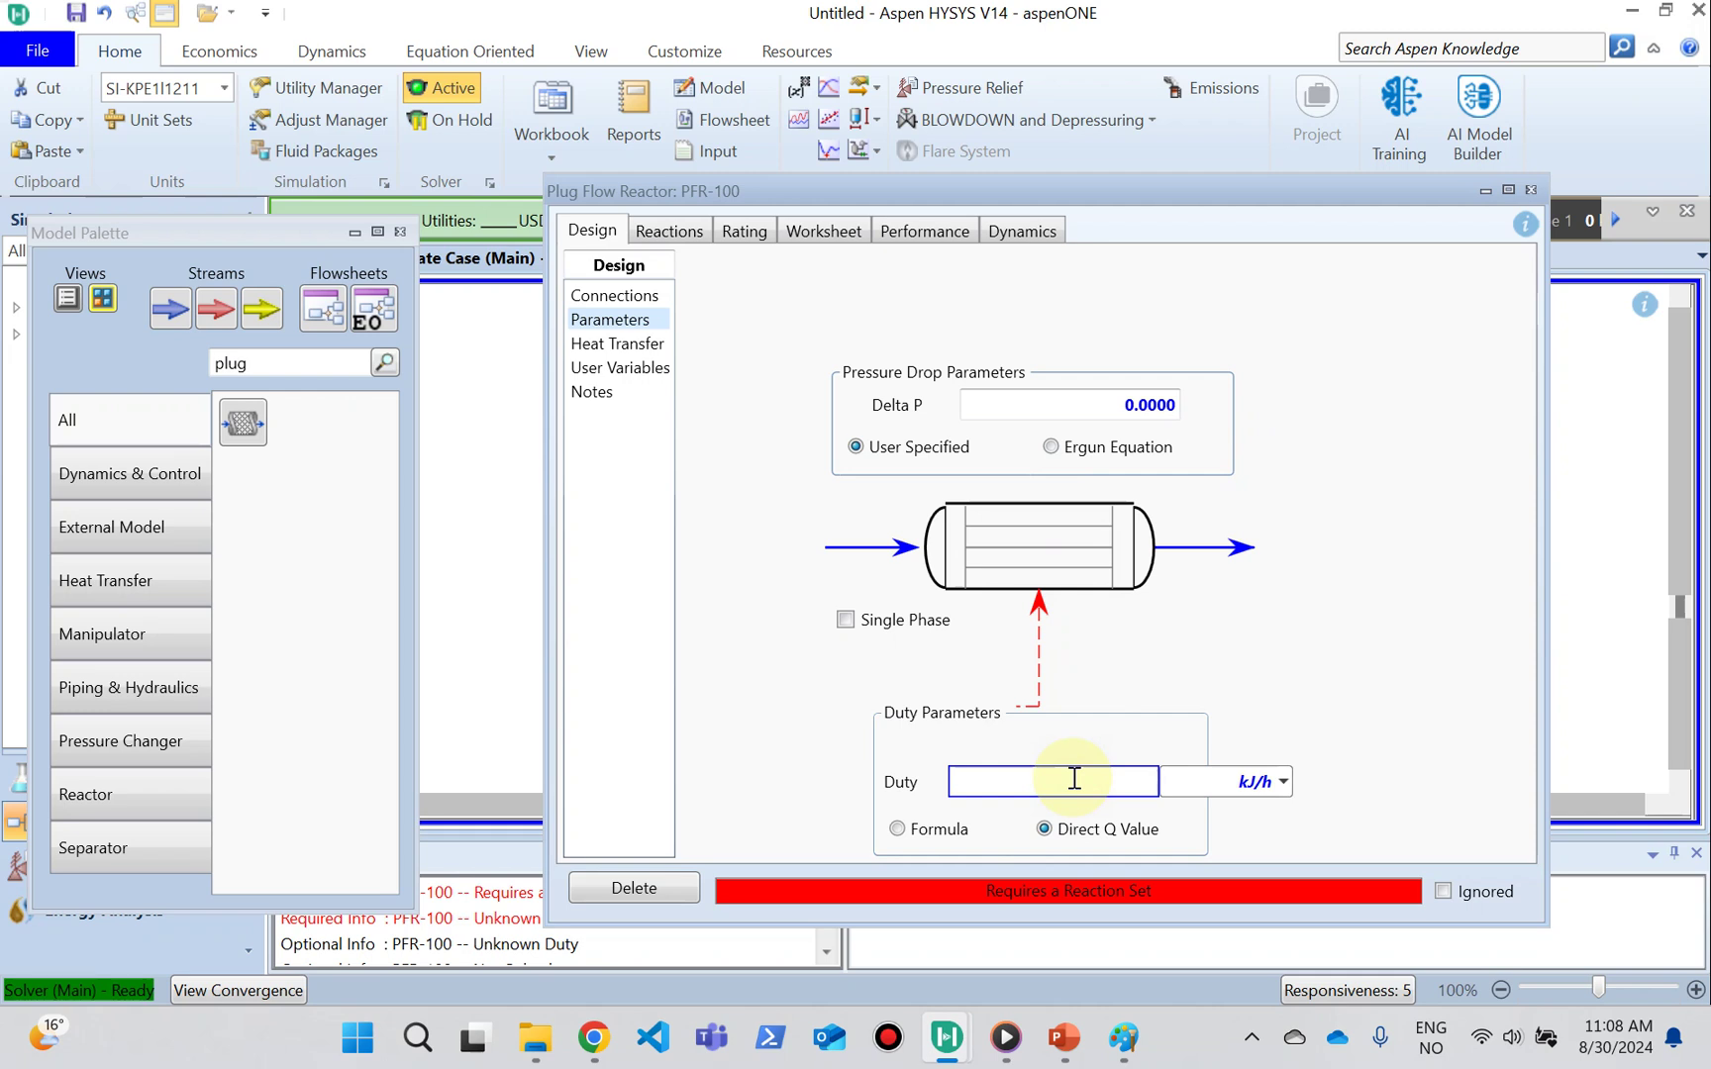
text(0)
key(Return)
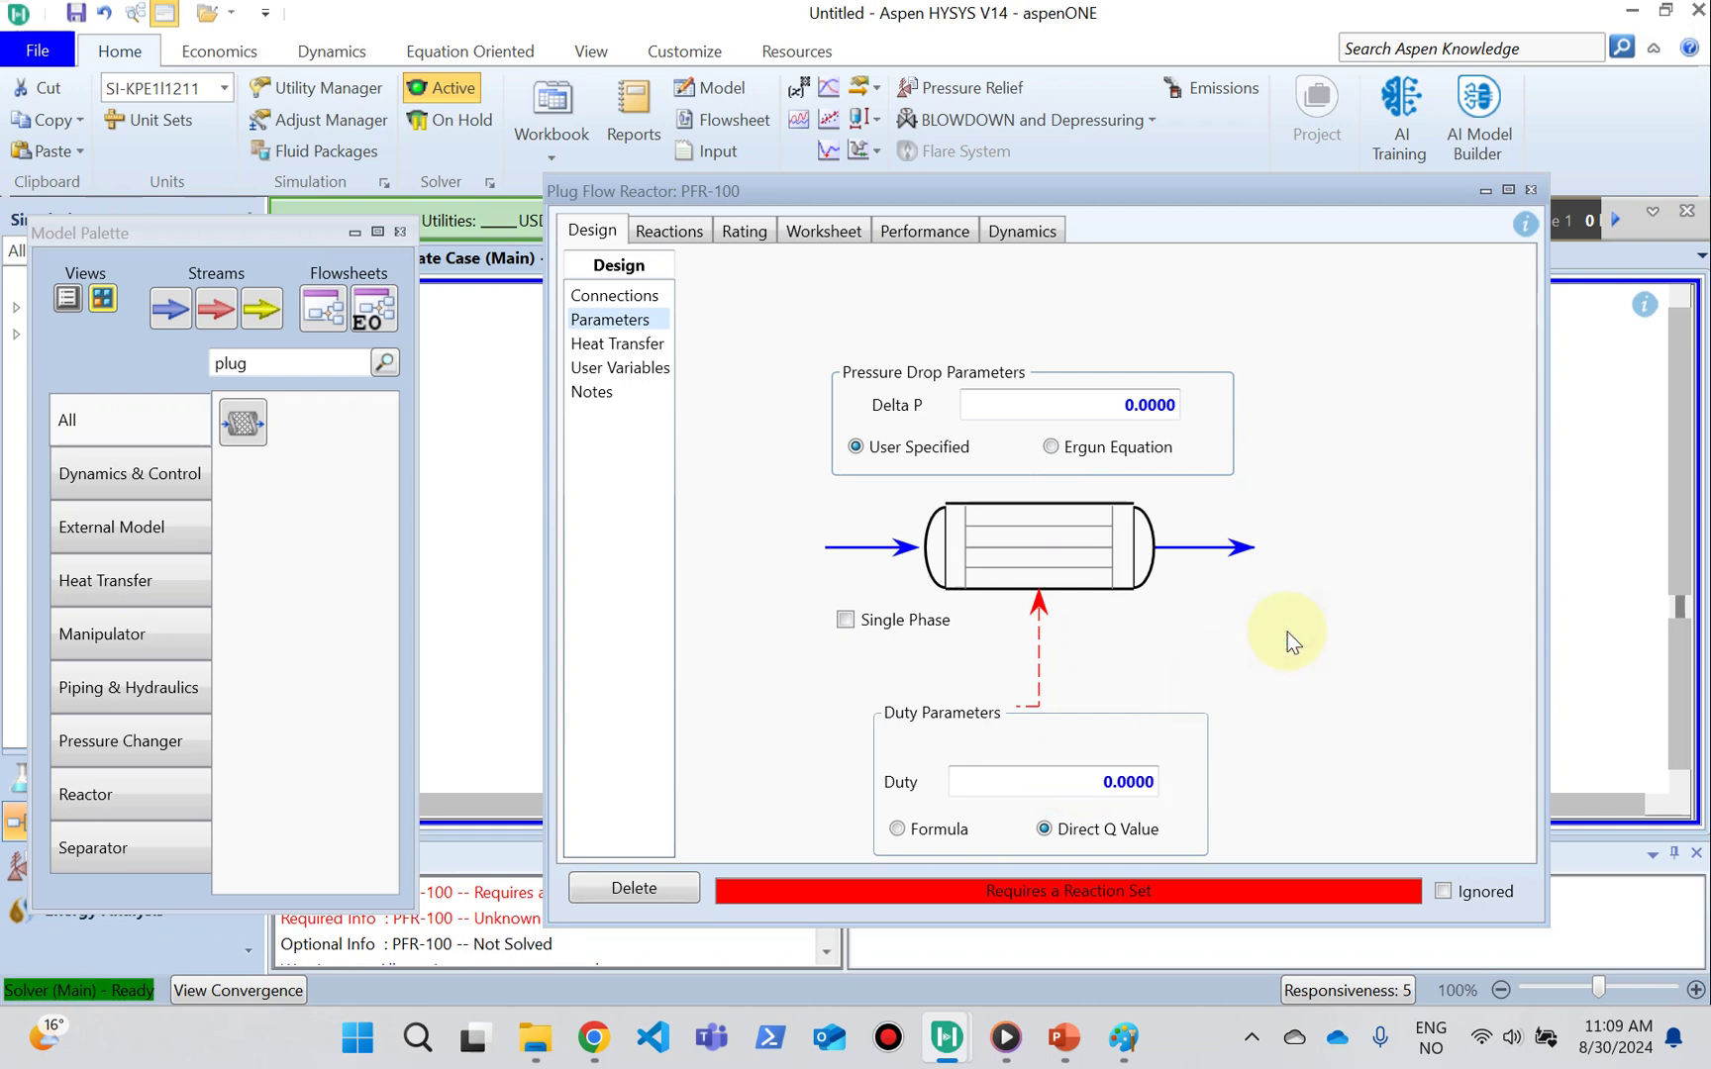
Step: Check PFR-100's reaction set list, which is still empty
click(651, 241)
click(891, 295)
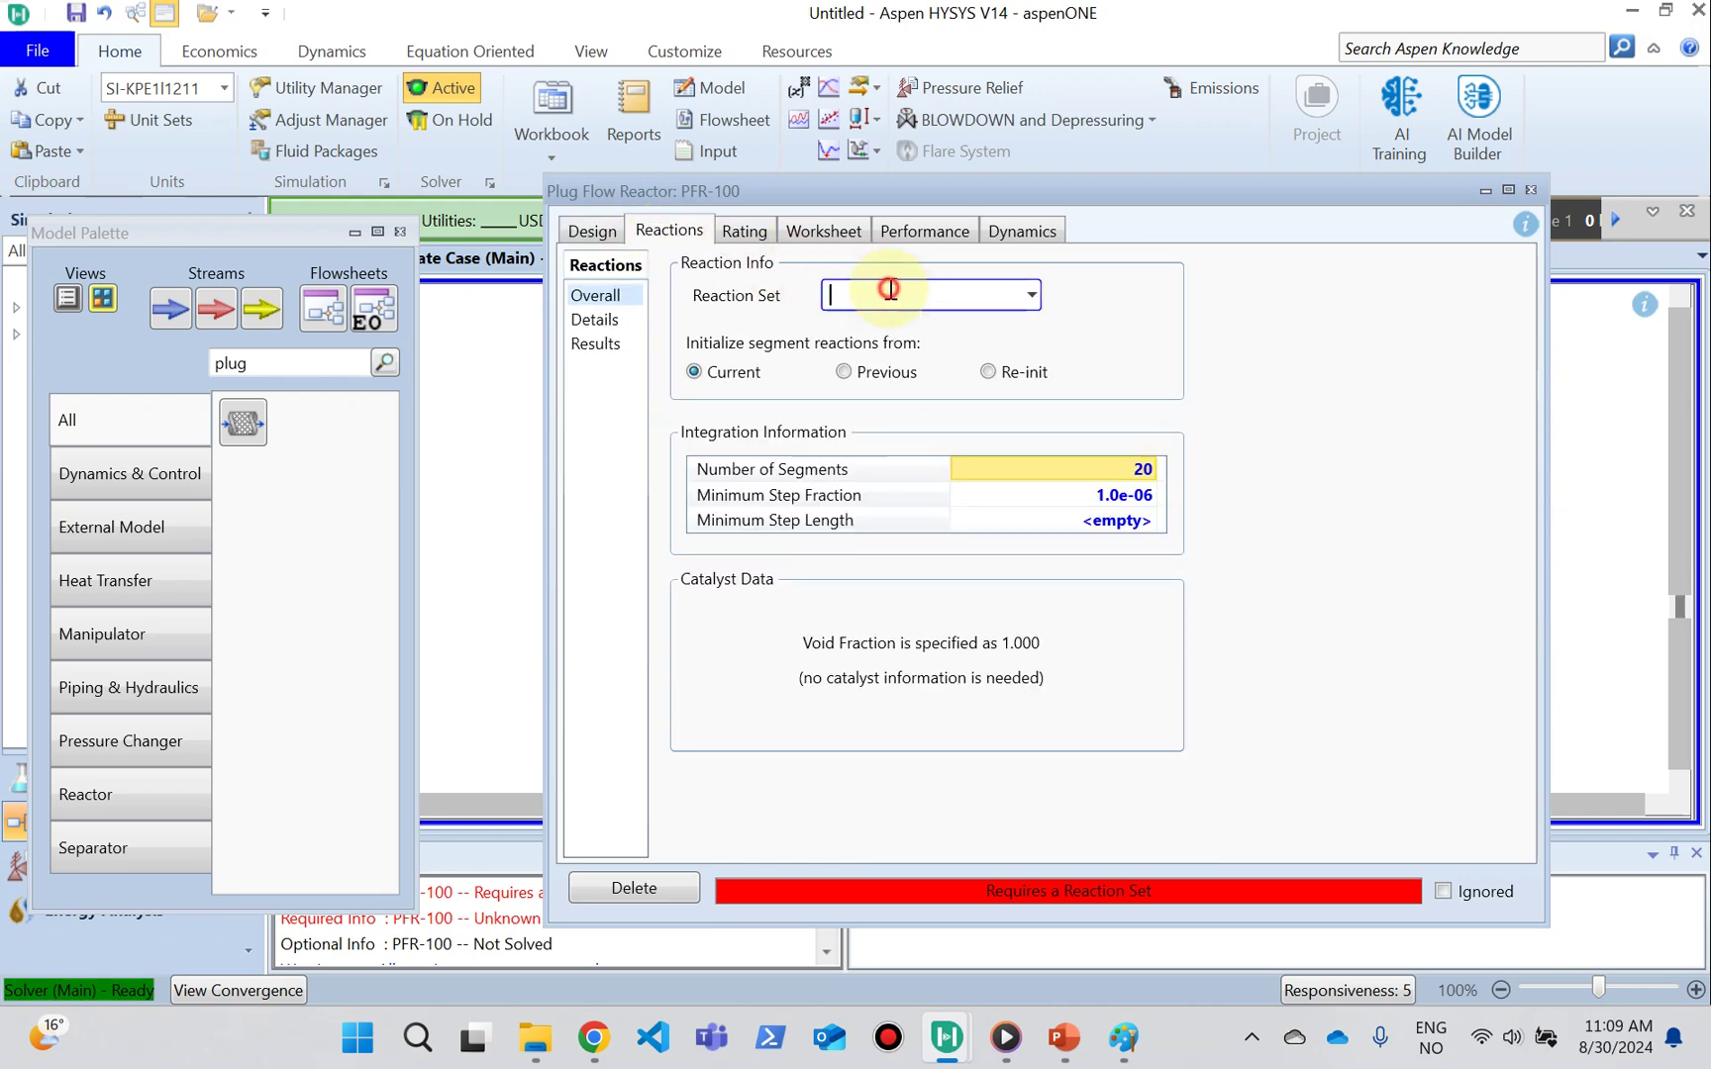
click(1031, 296)
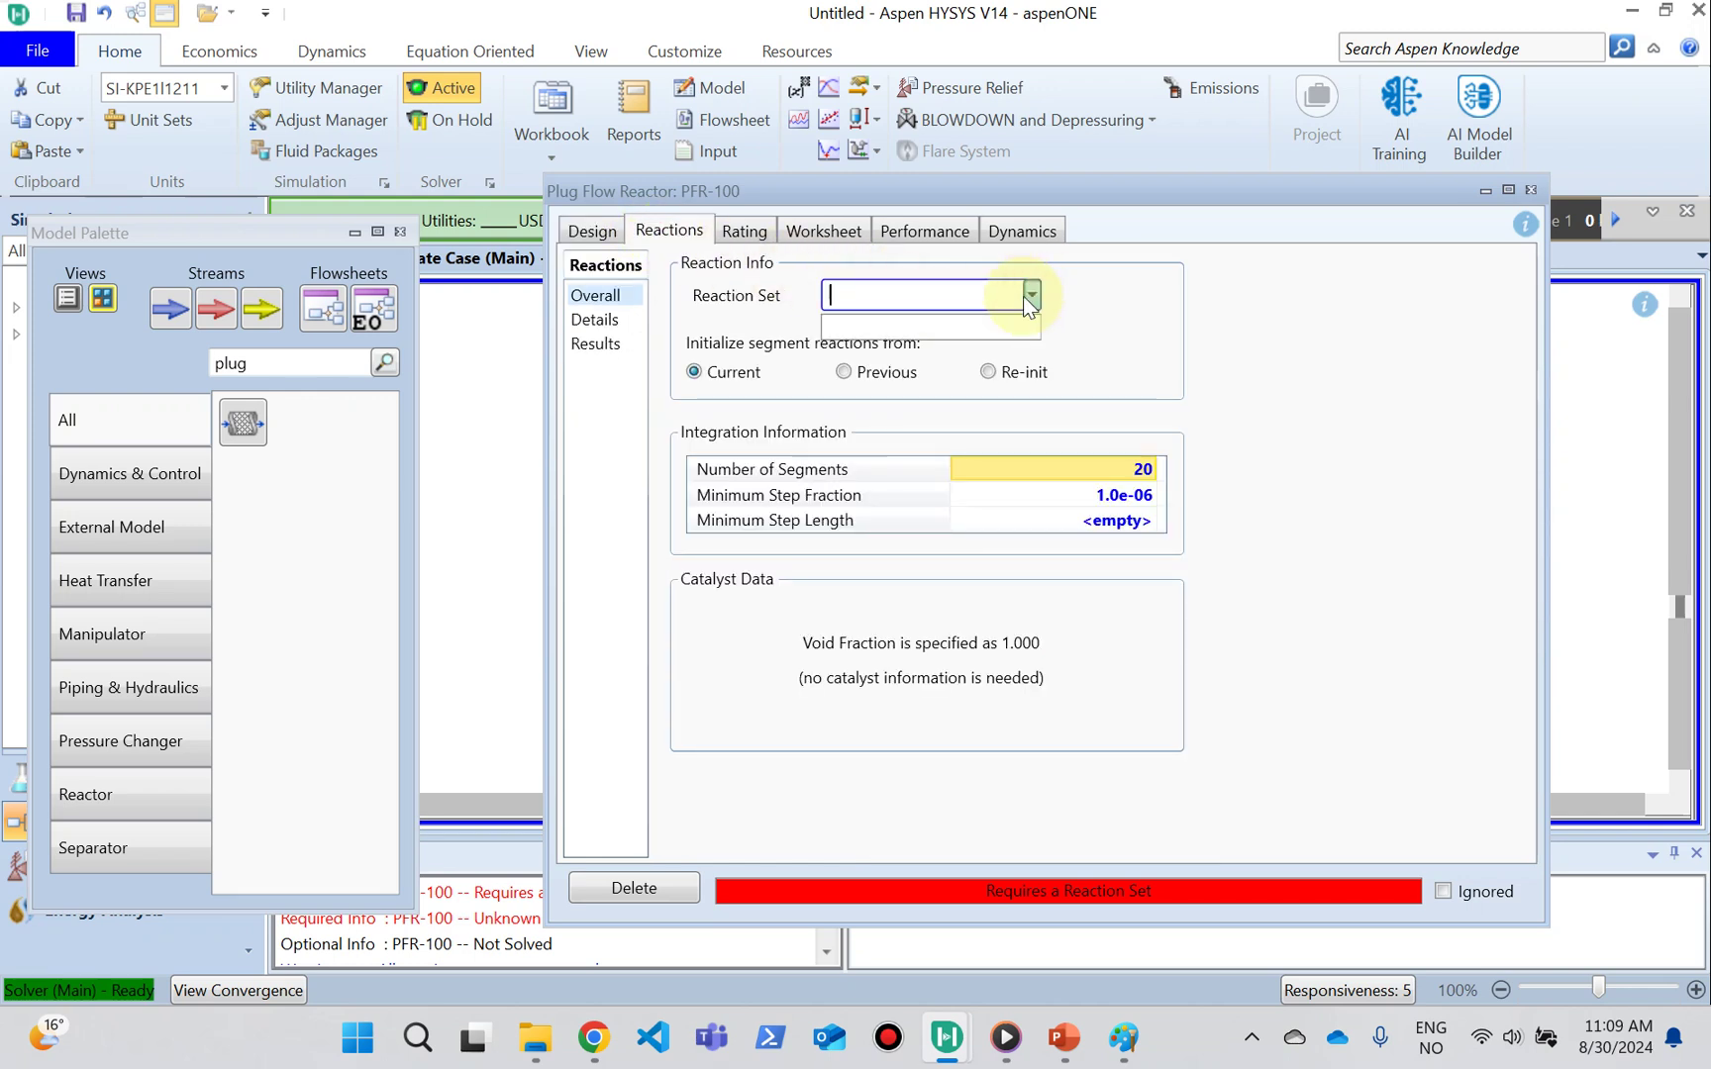
click(1030, 296)
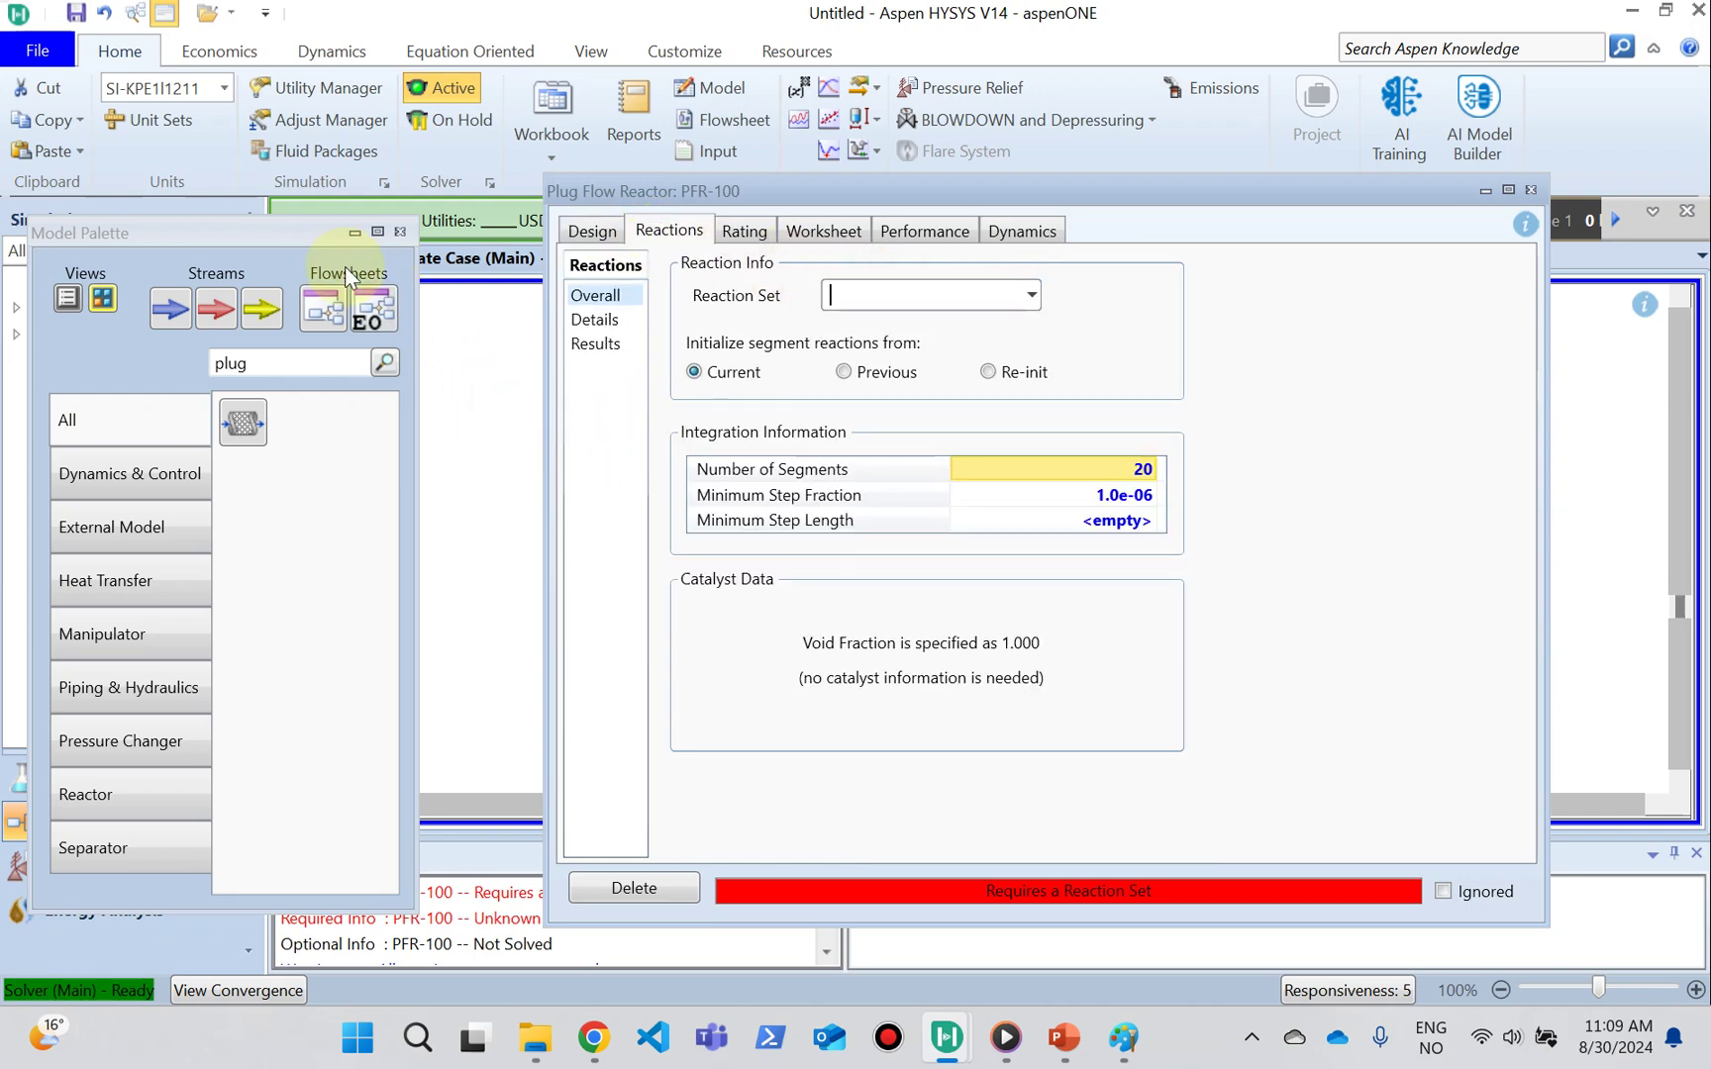
Step: In the properties environment, add reaction set Set-1 to fluid package Basis-1
click(346, 234)
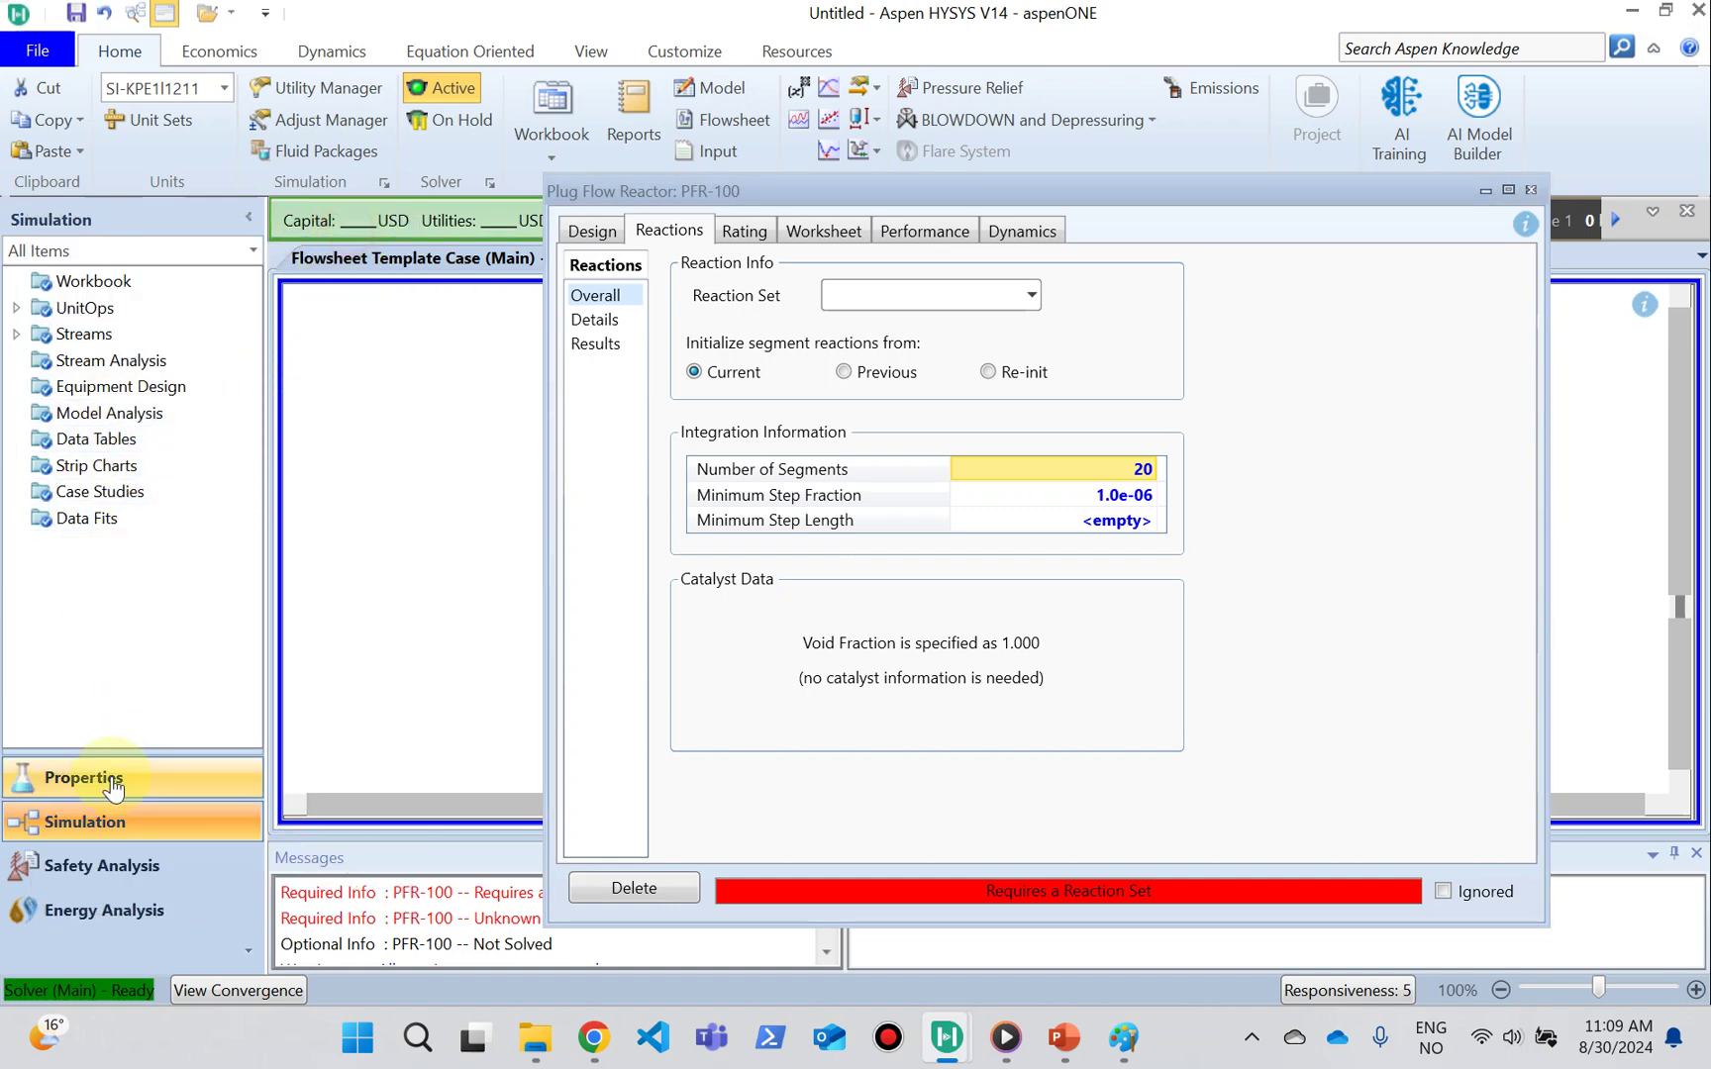
click(59, 780)
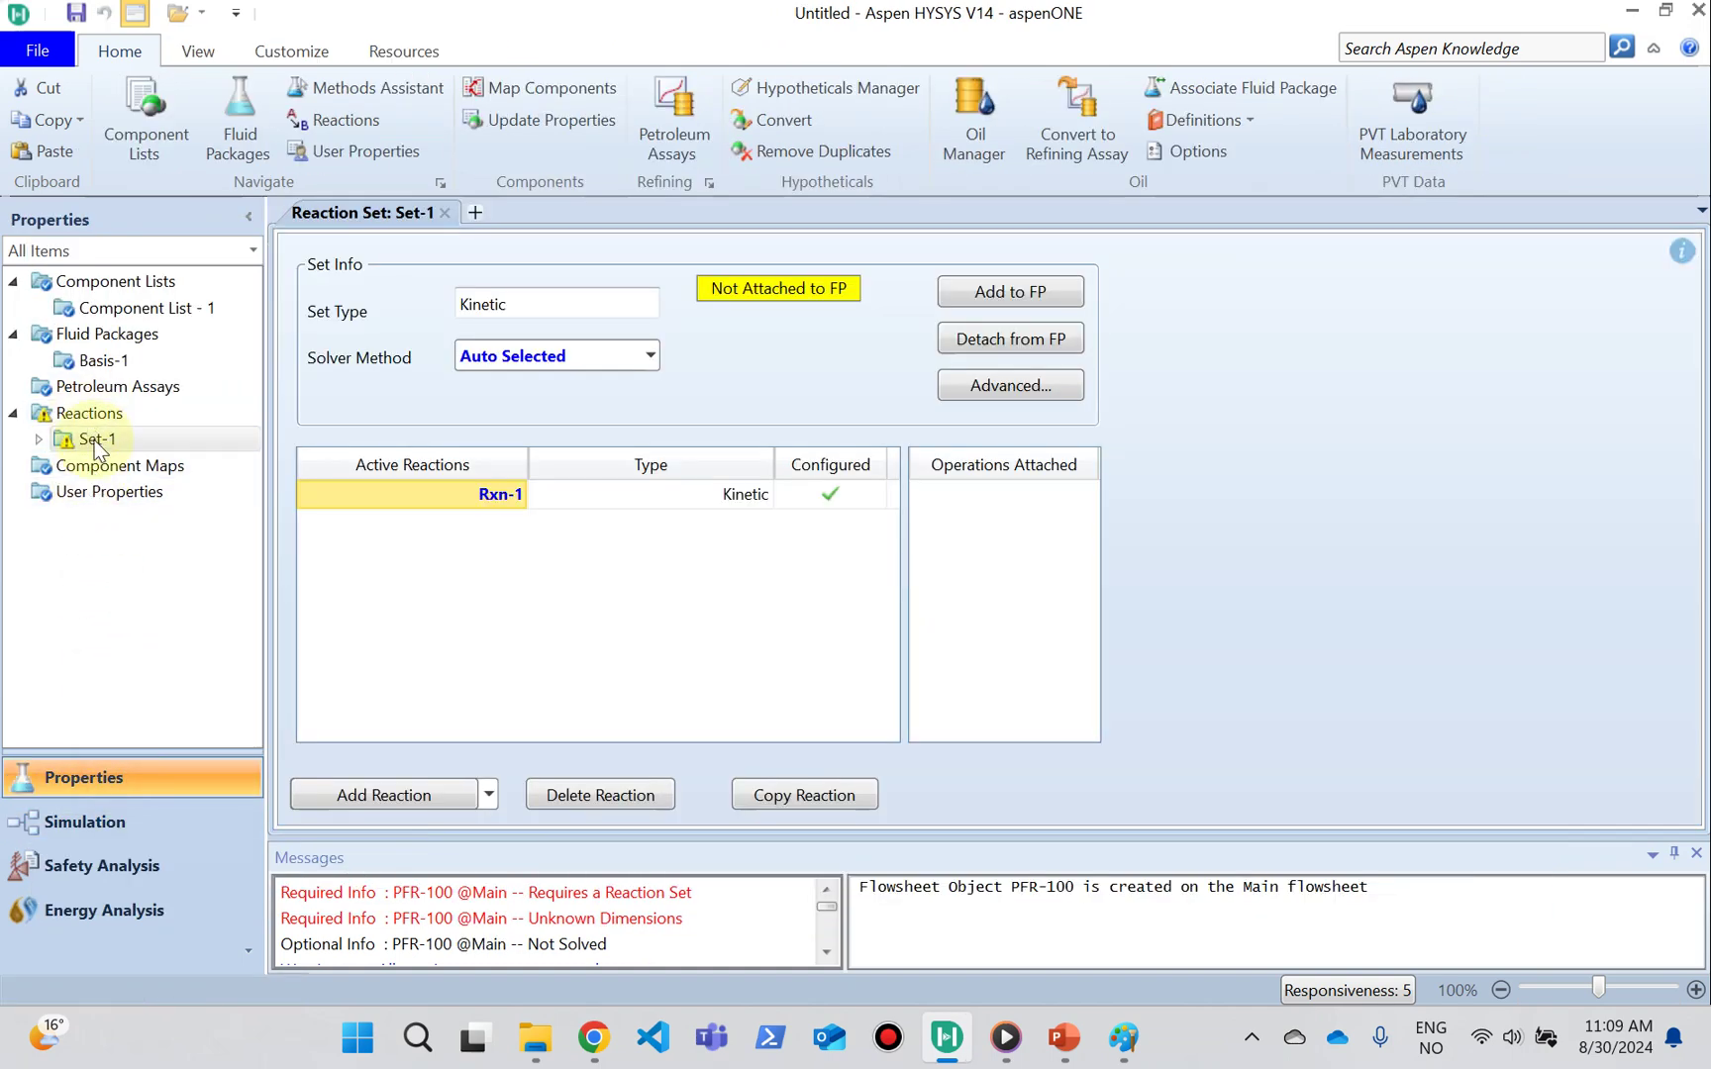
double_click(174, 435)
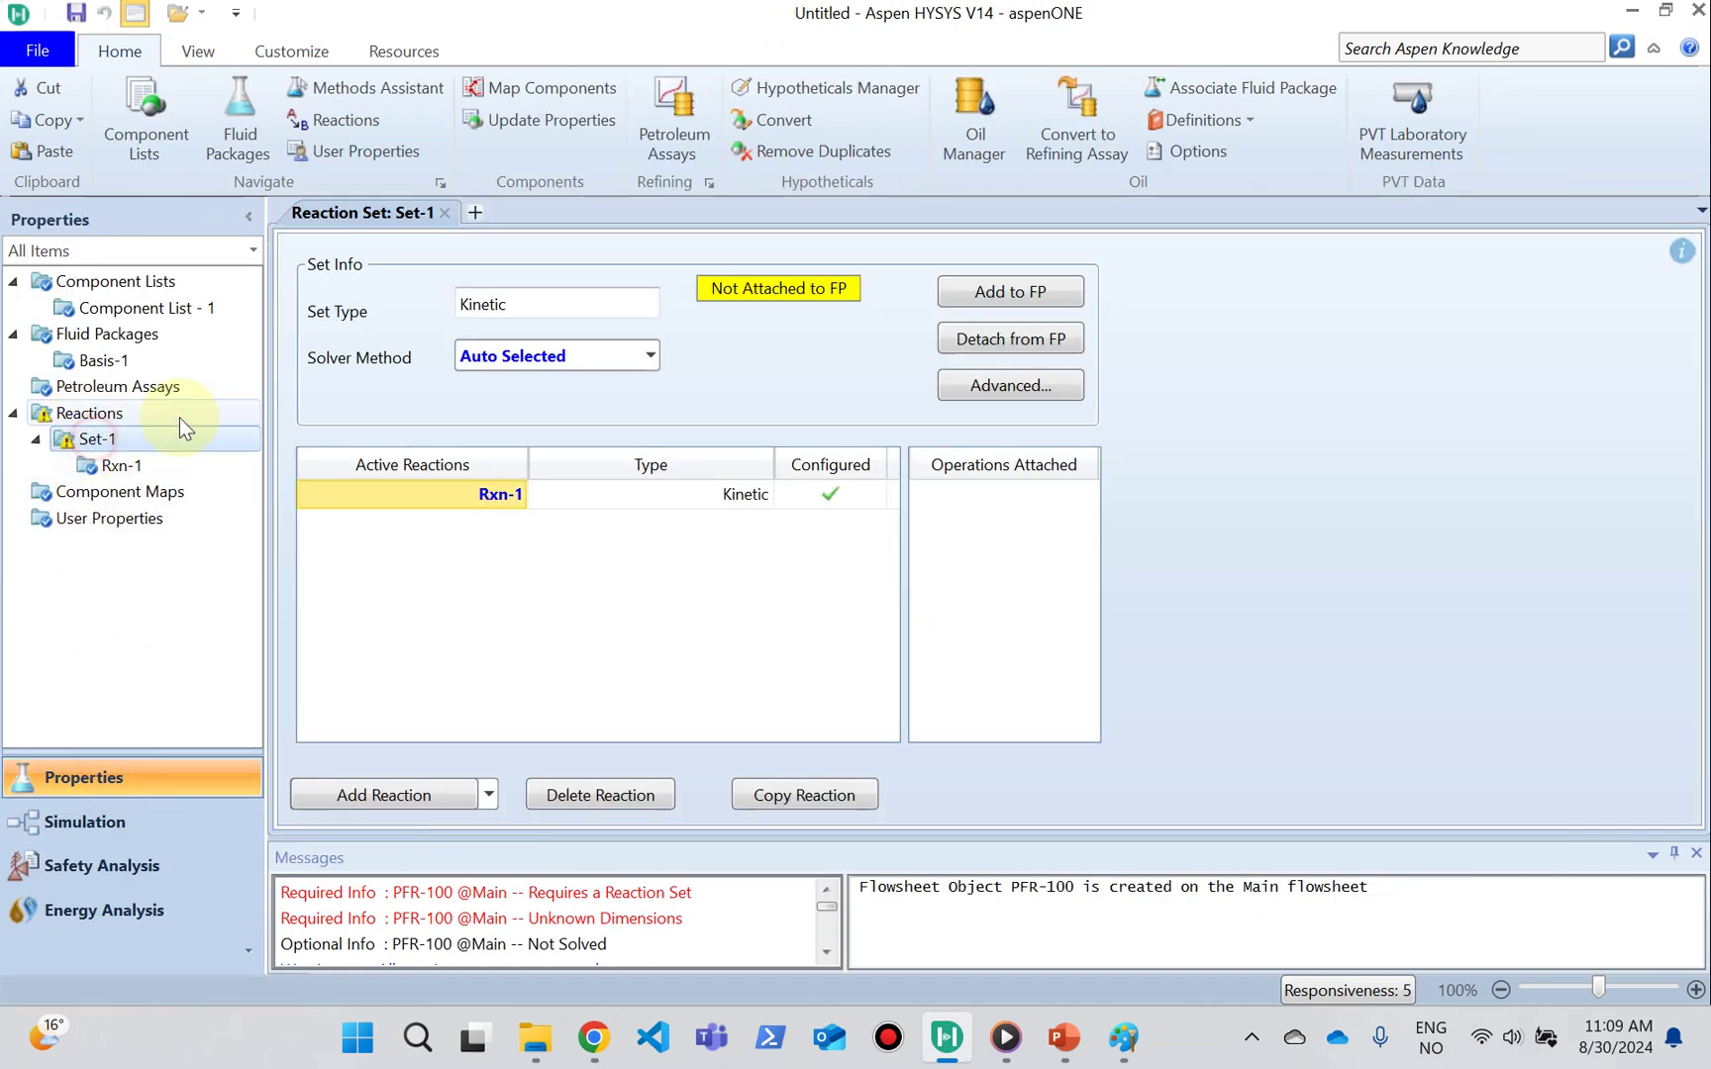
click(983, 297)
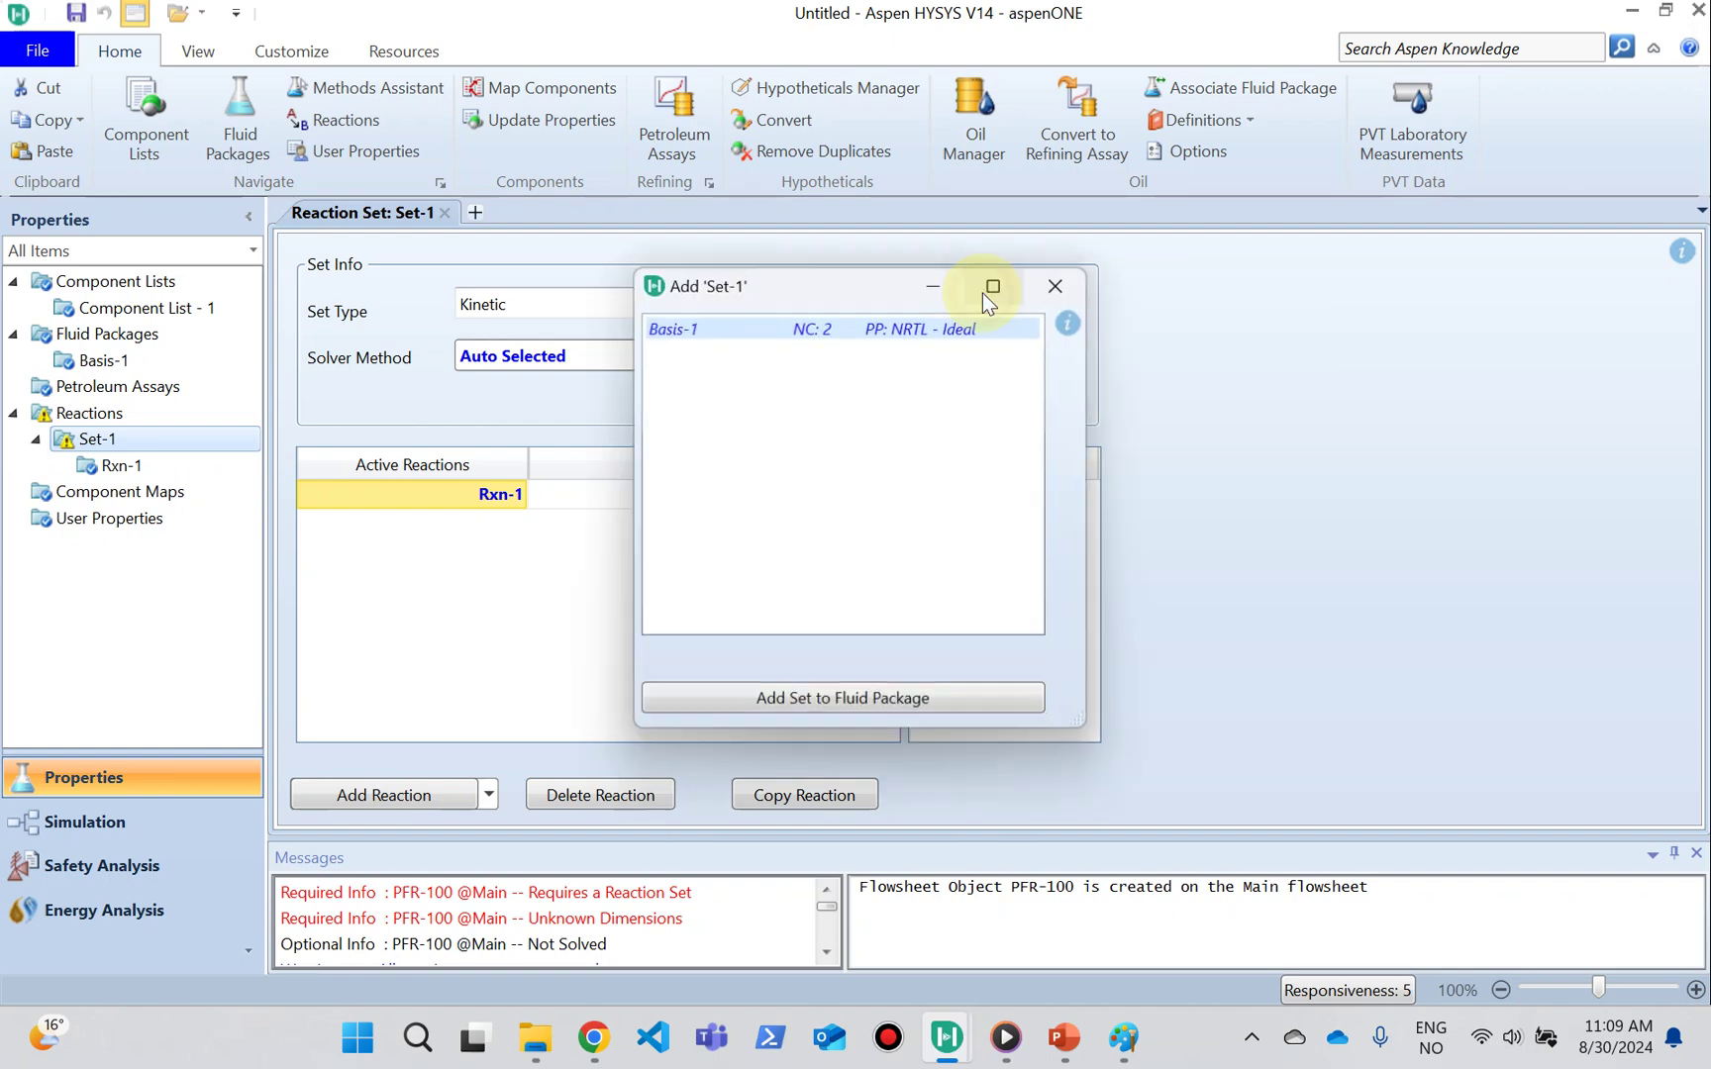
click(861, 702)
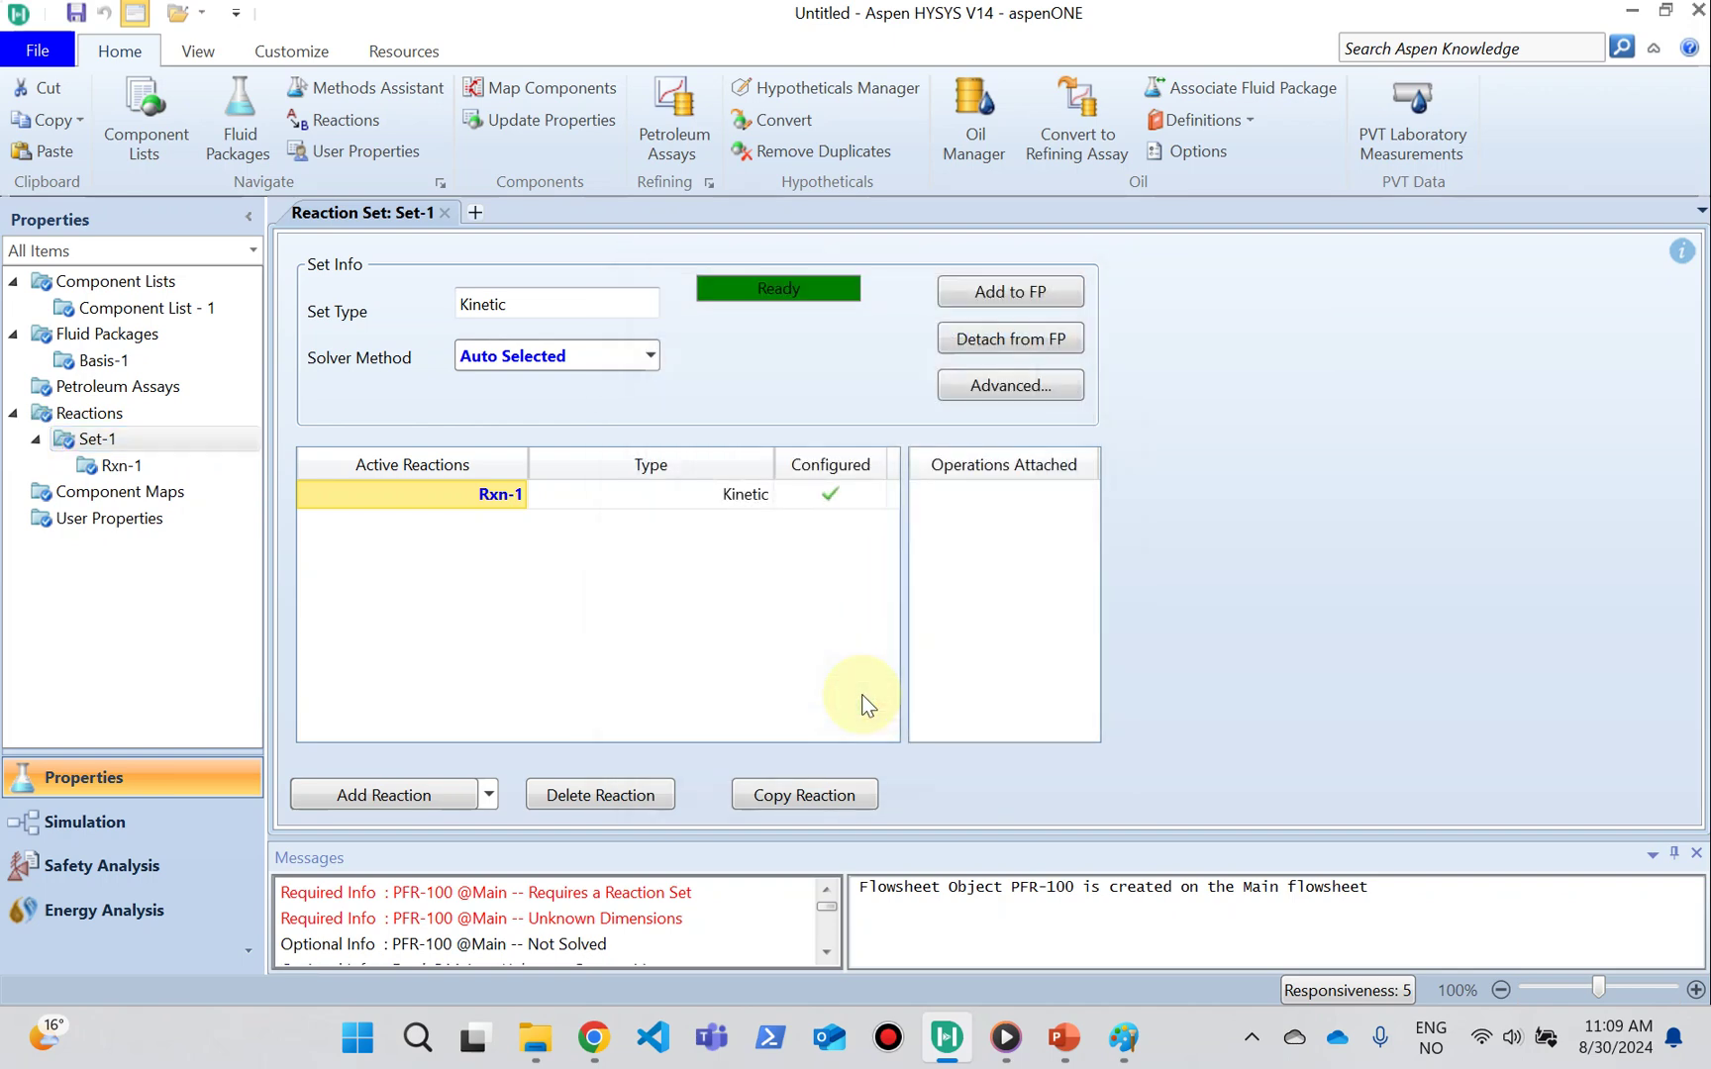
Step: Choose Set-1 as PFR-100's reaction set, review the Rxn-1 details, then show Rating > Sizing
click(198, 825)
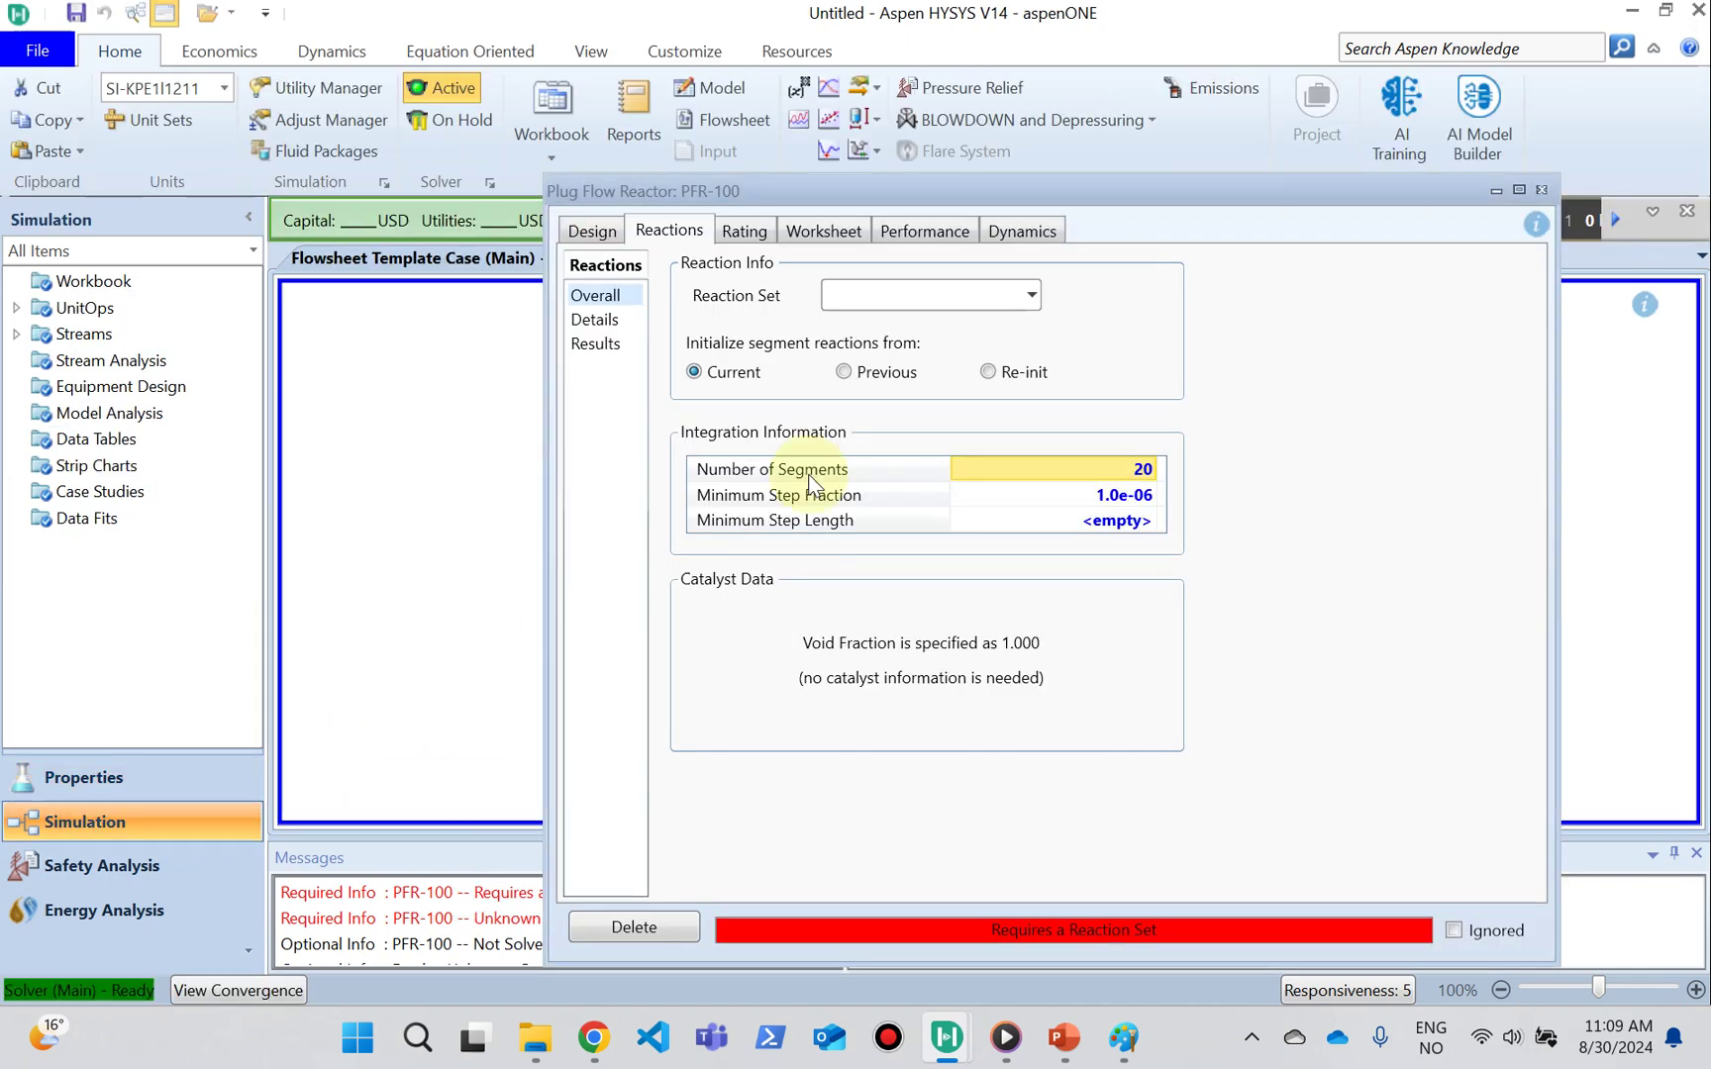
click(1029, 294)
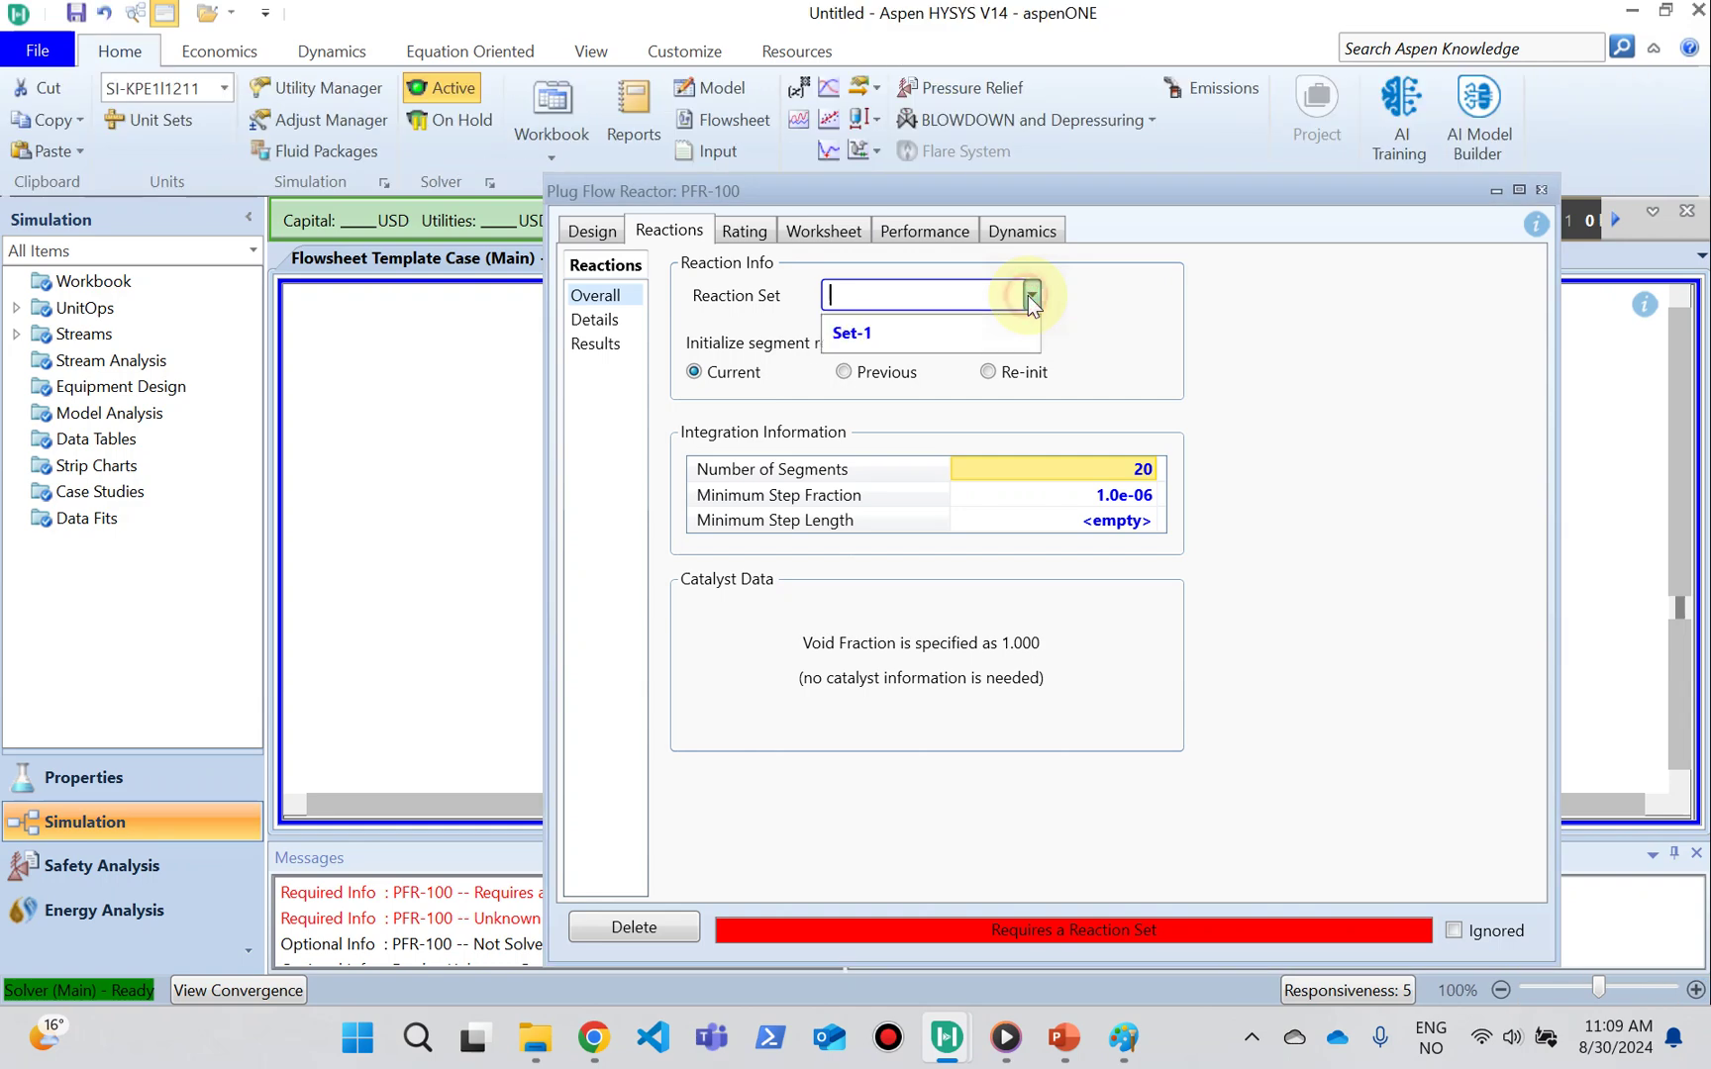
click(951, 334)
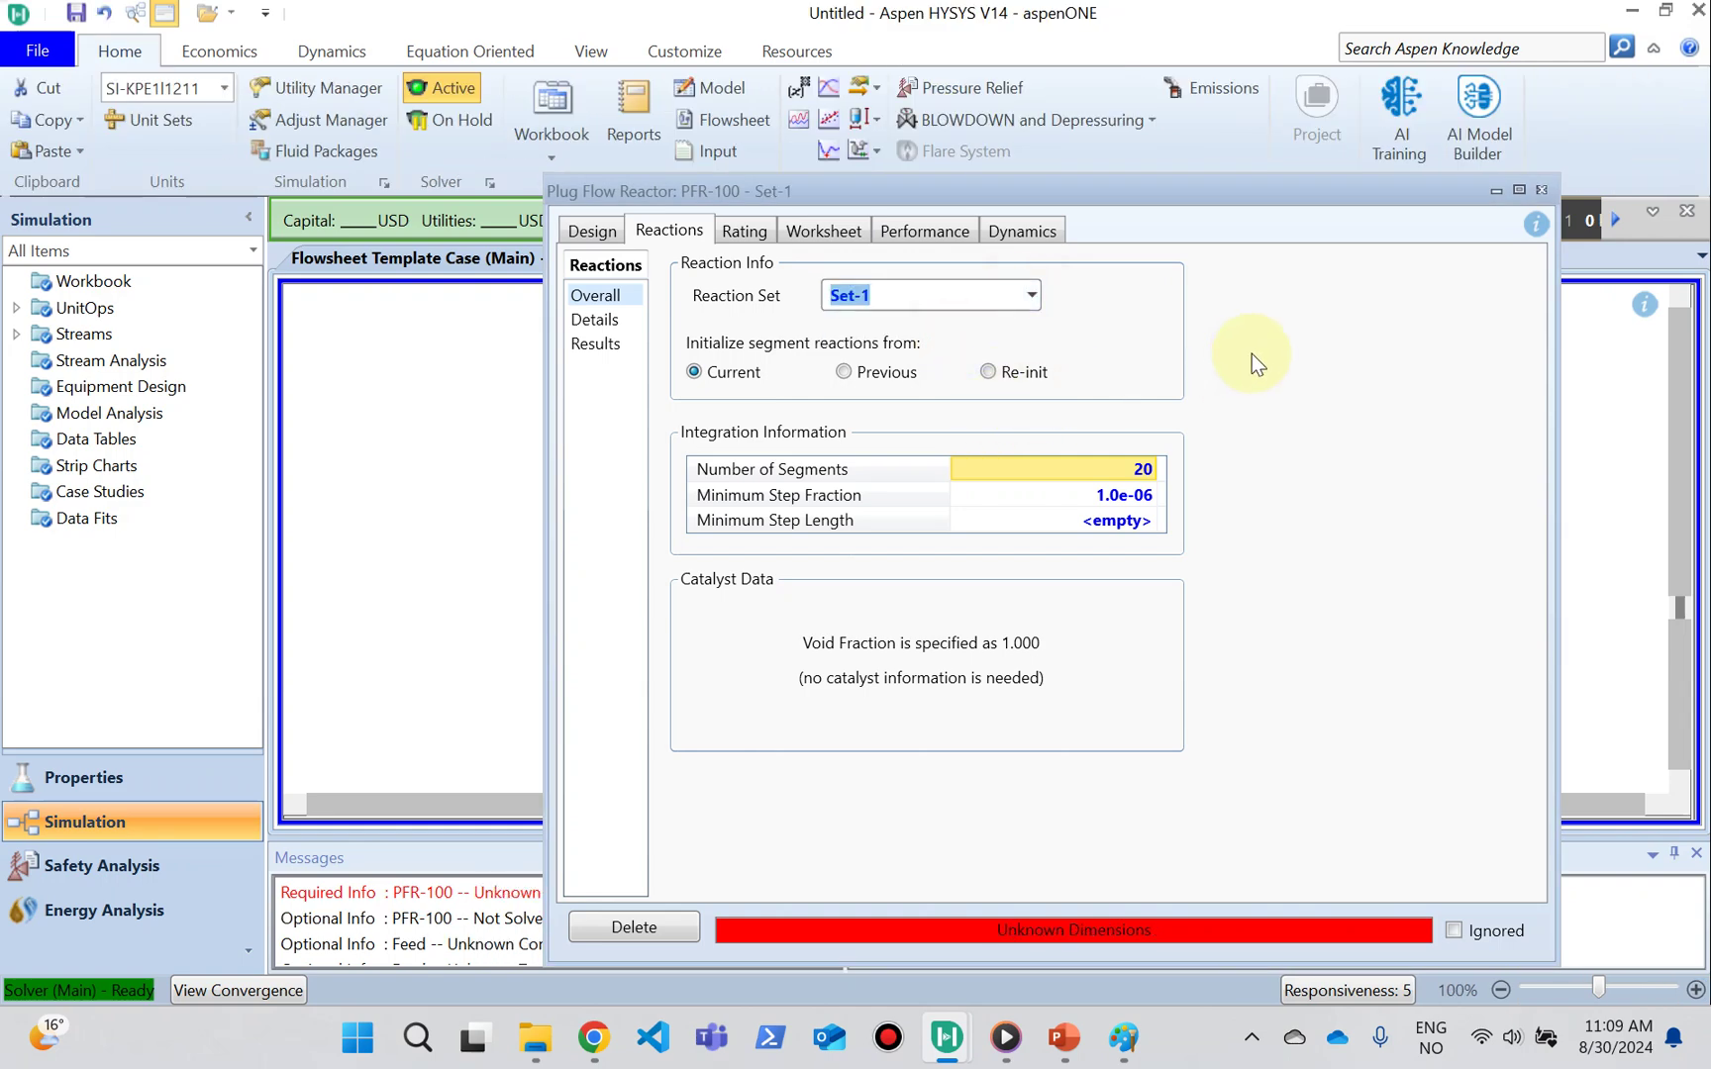
click(592, 319)
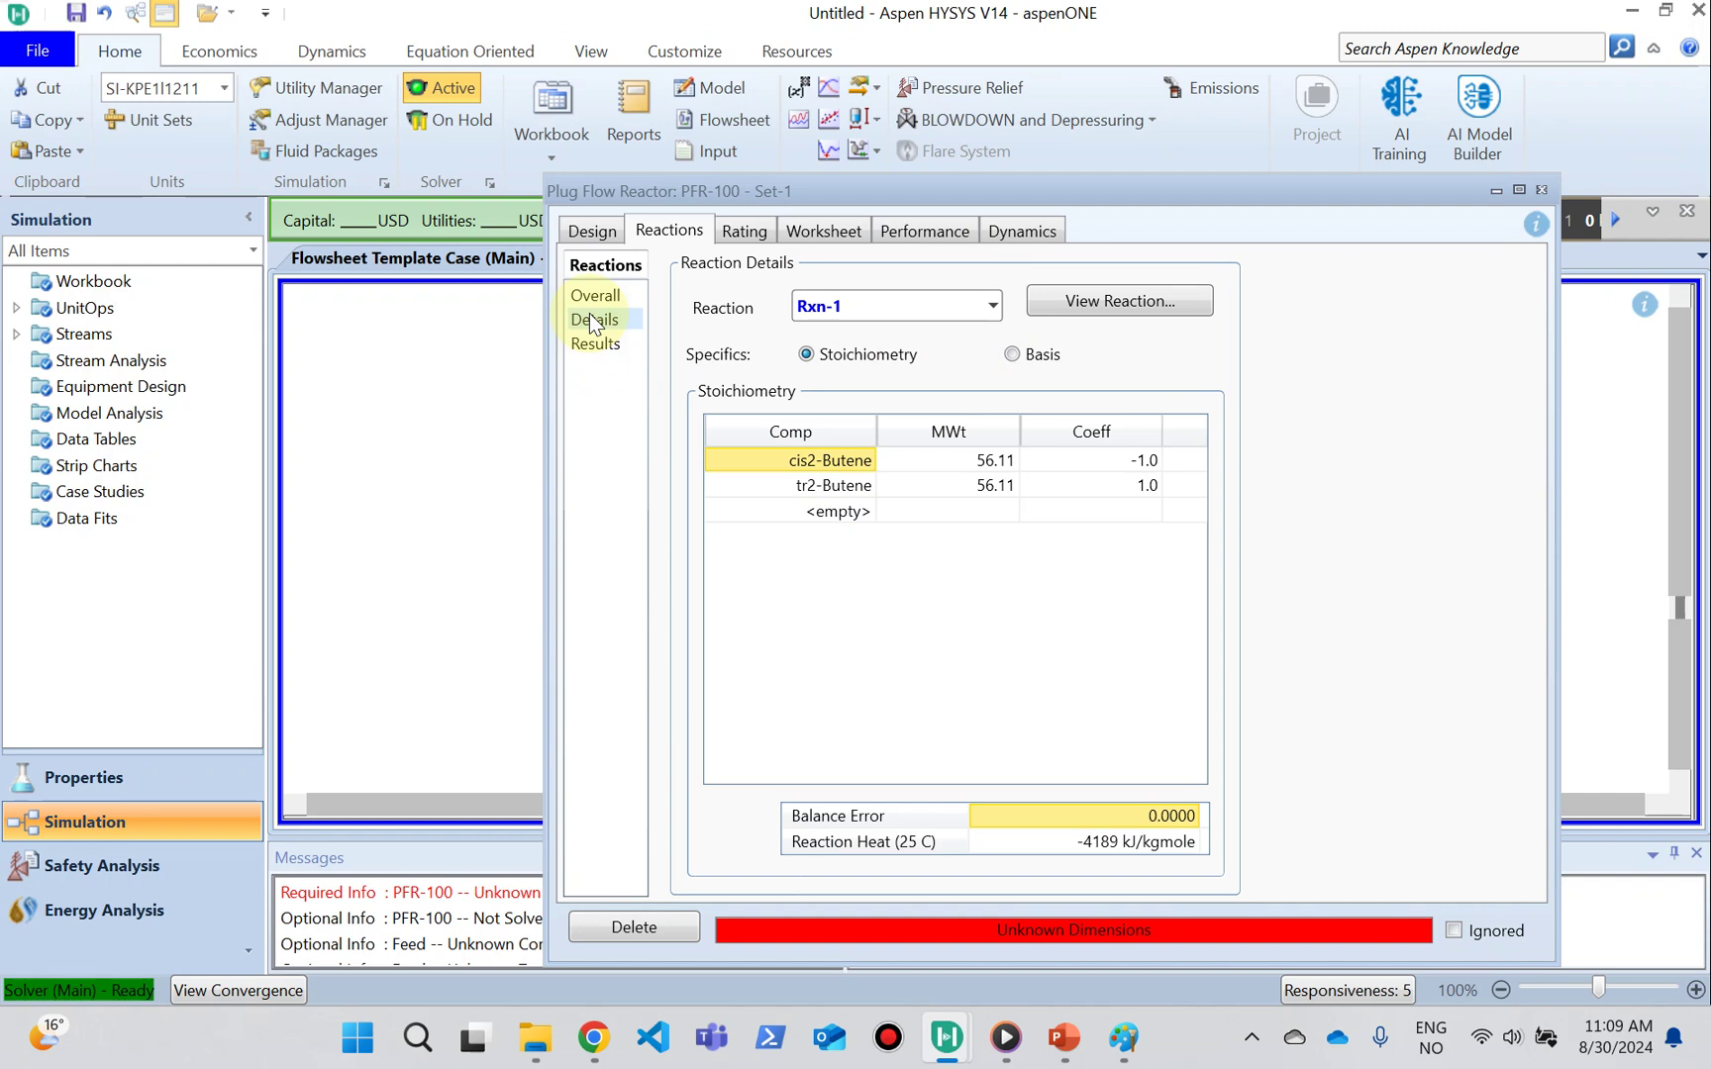
click(743, 231)
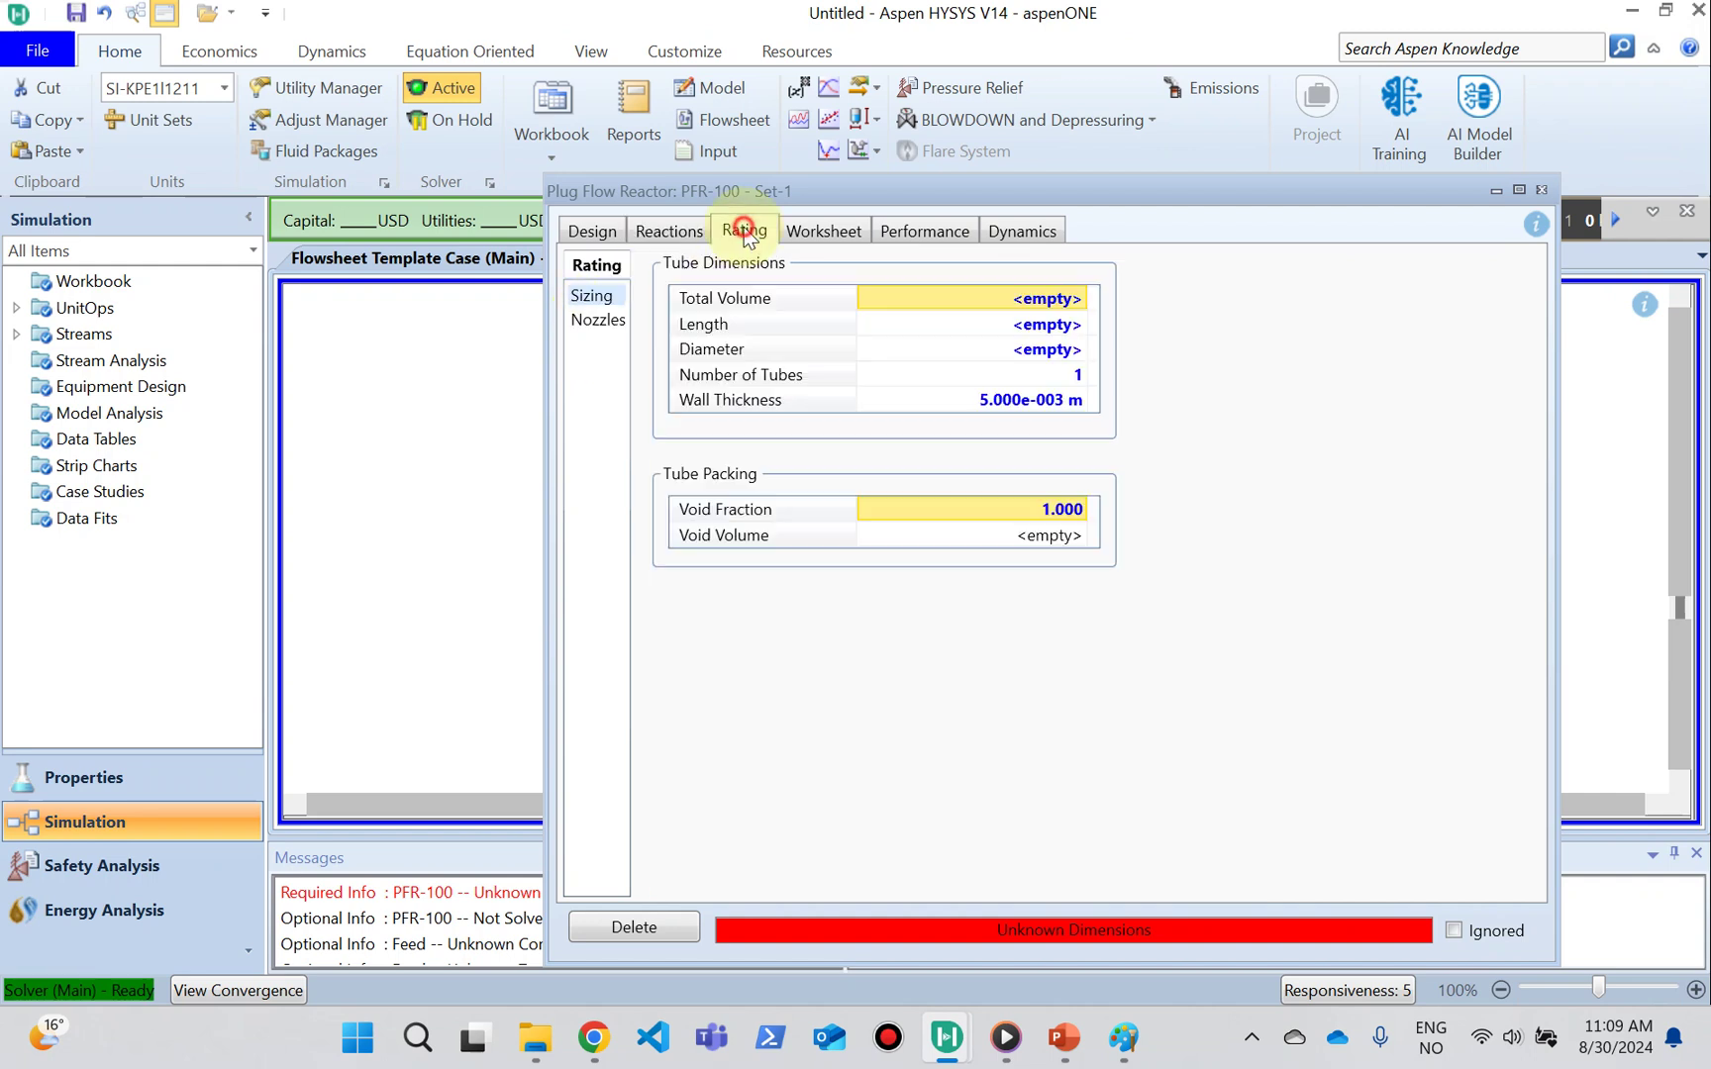
Step: Give PFR-100 a total volume of 1 m3 and length of 1 m, then close it
click(962, 302)
text(1)
click(1007, 323)
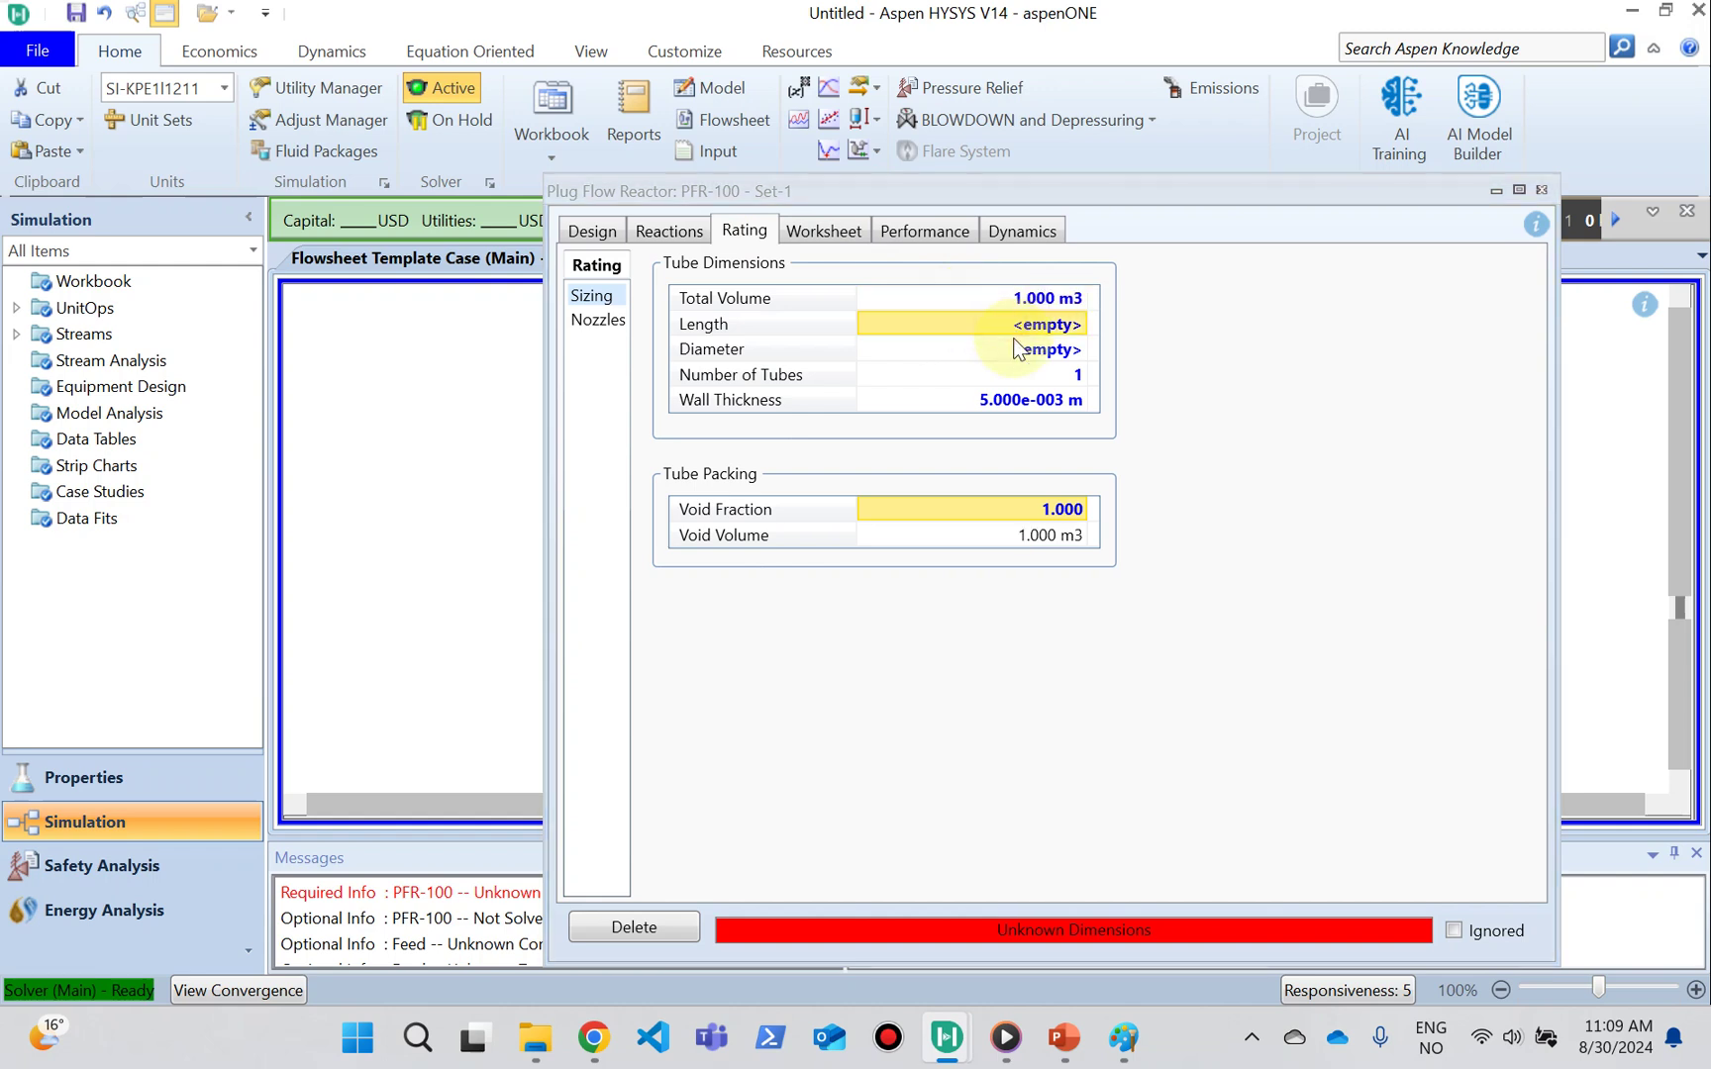
text(1)
key(Return)
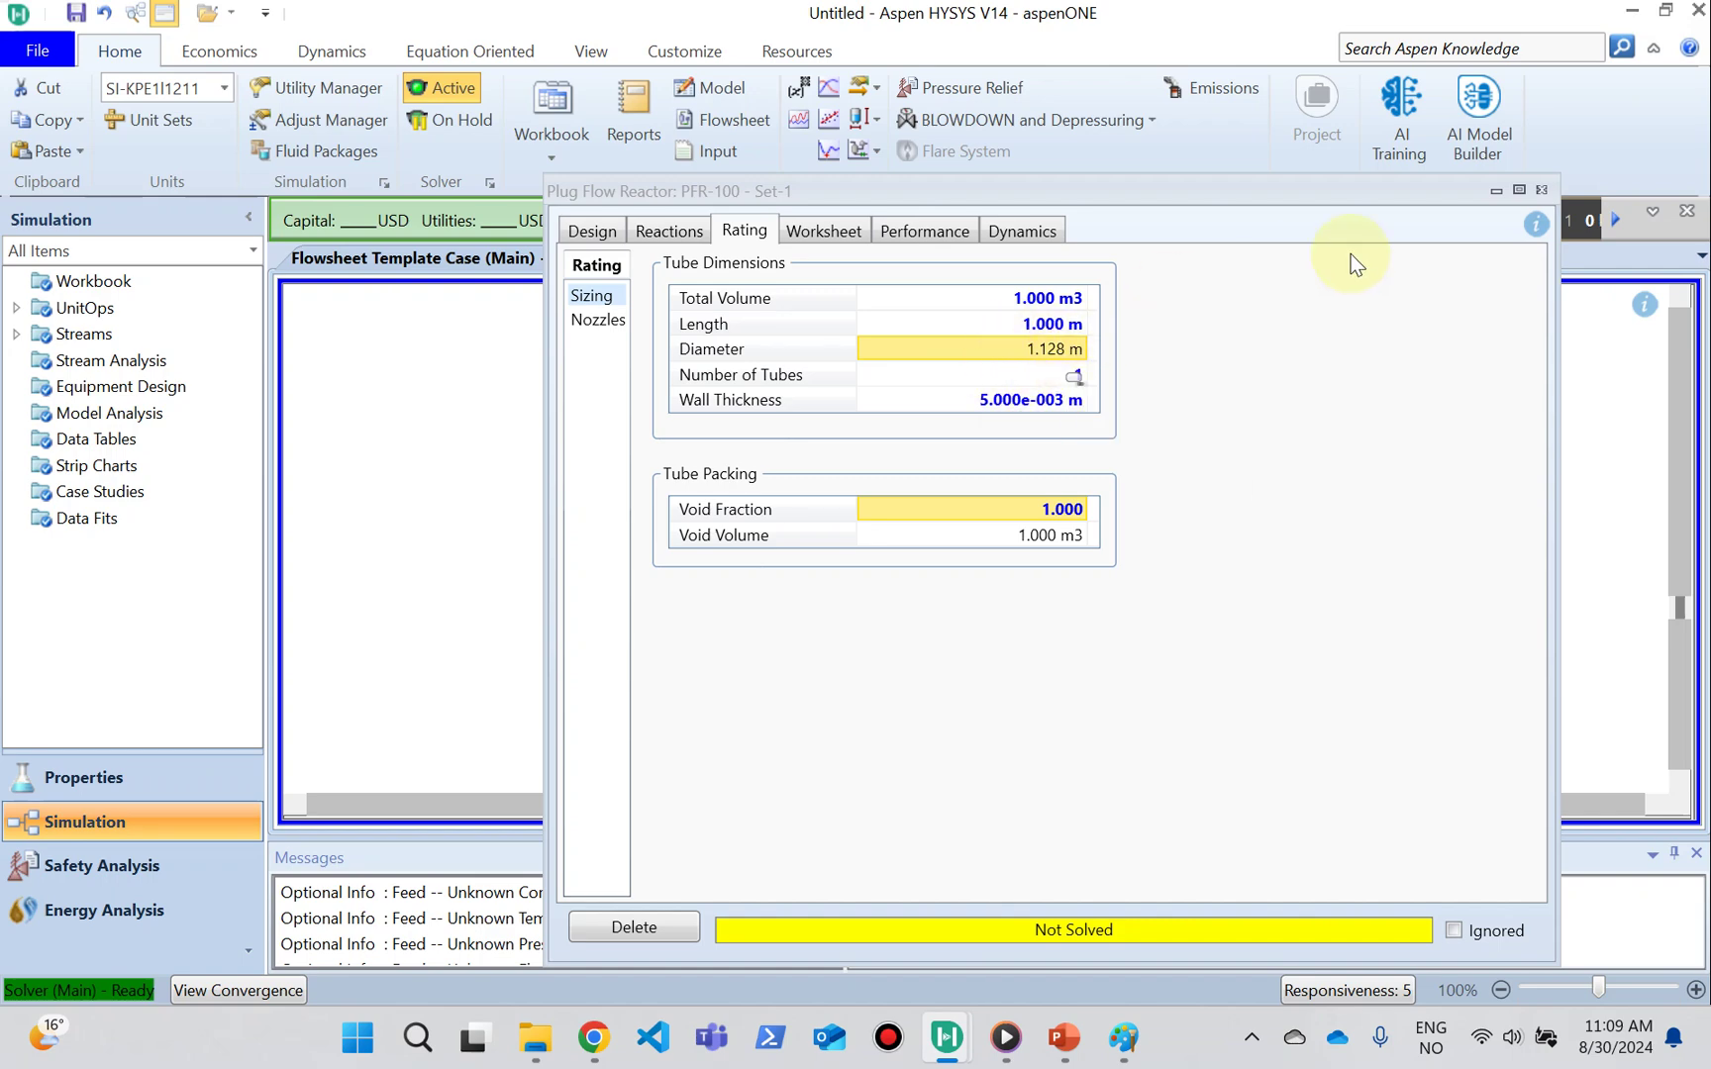
click(1540, 193)
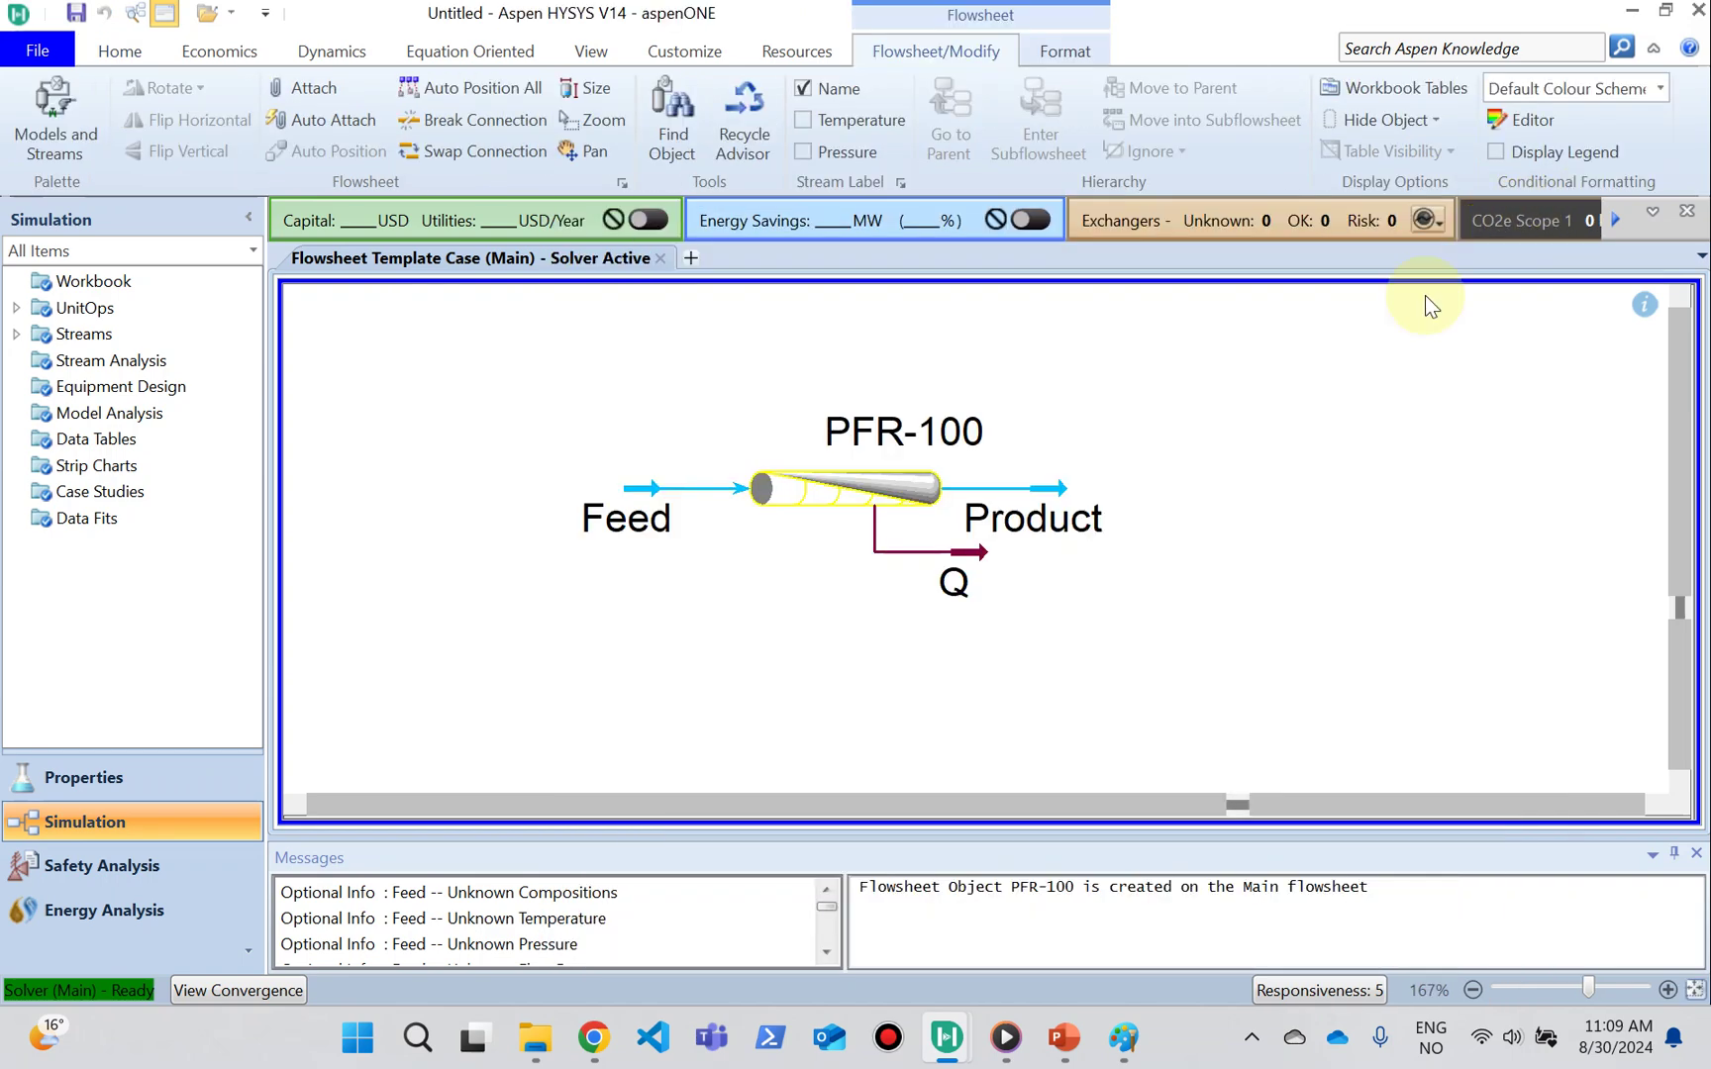
Step: Set the Feed composition to mole fraction 1 cis2-Butene and 0 tr2-Butene
double_click(694, 492)
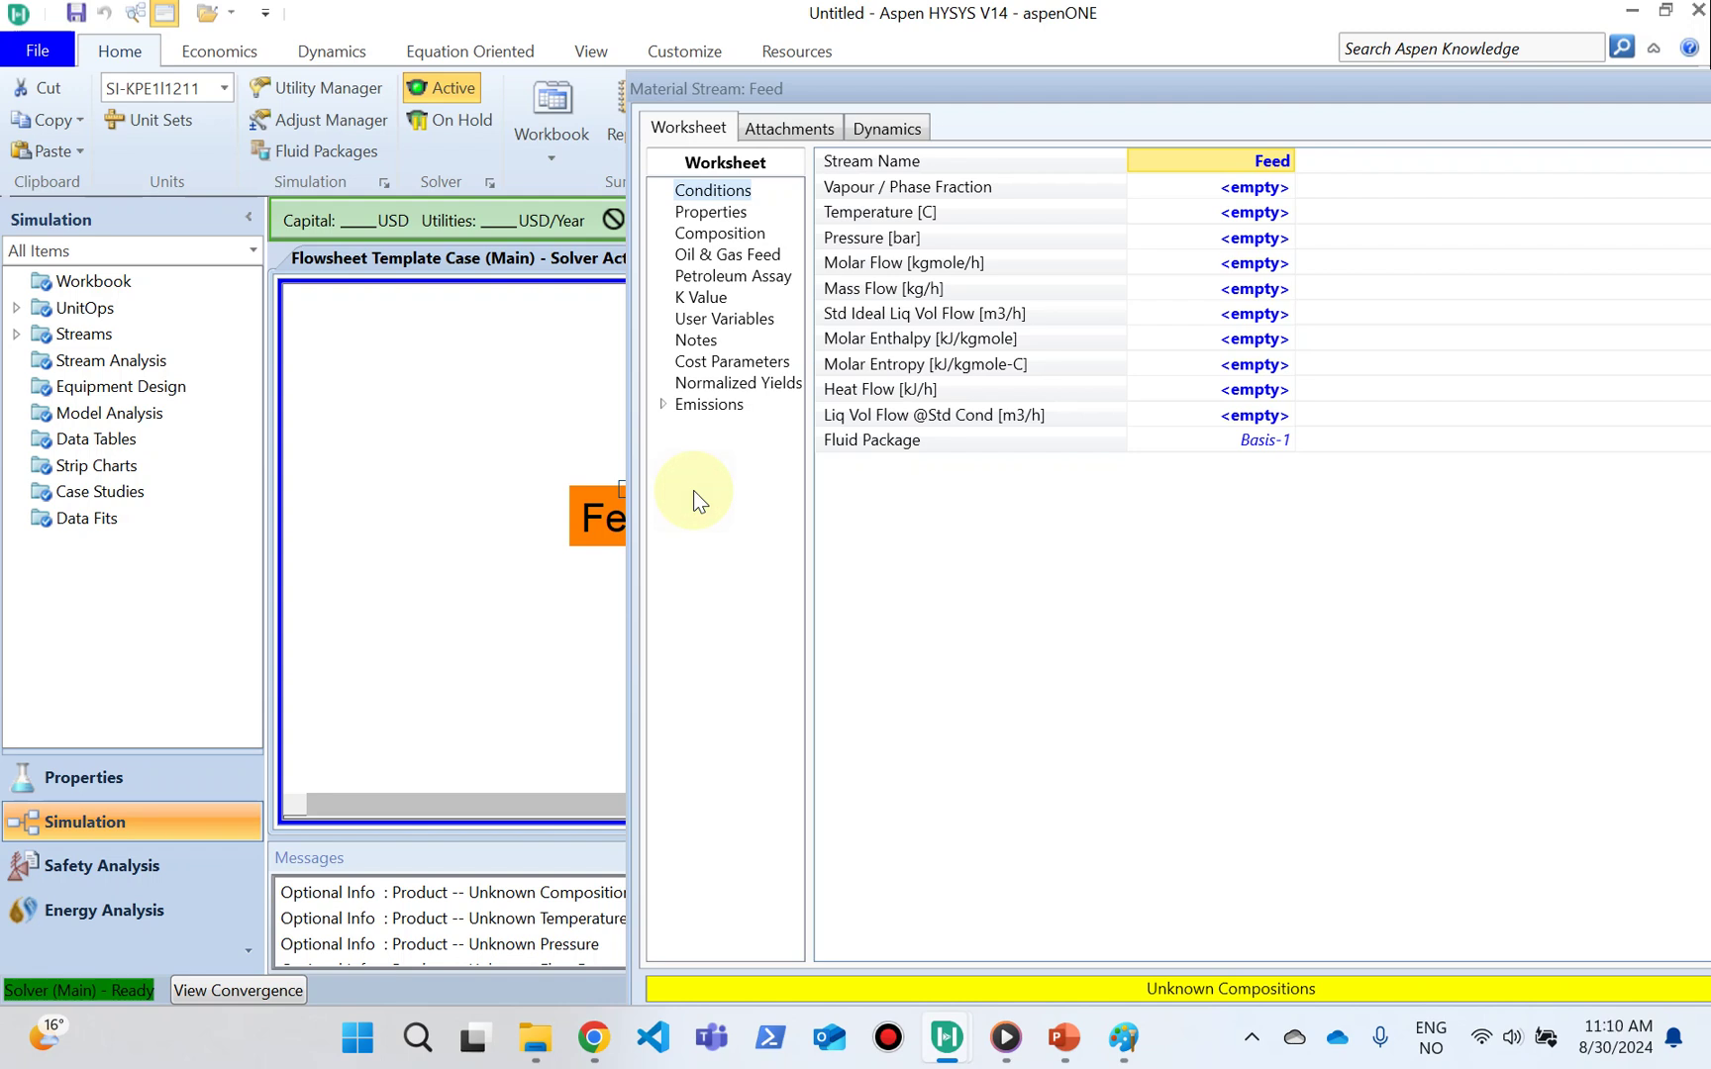
click(758, 237)
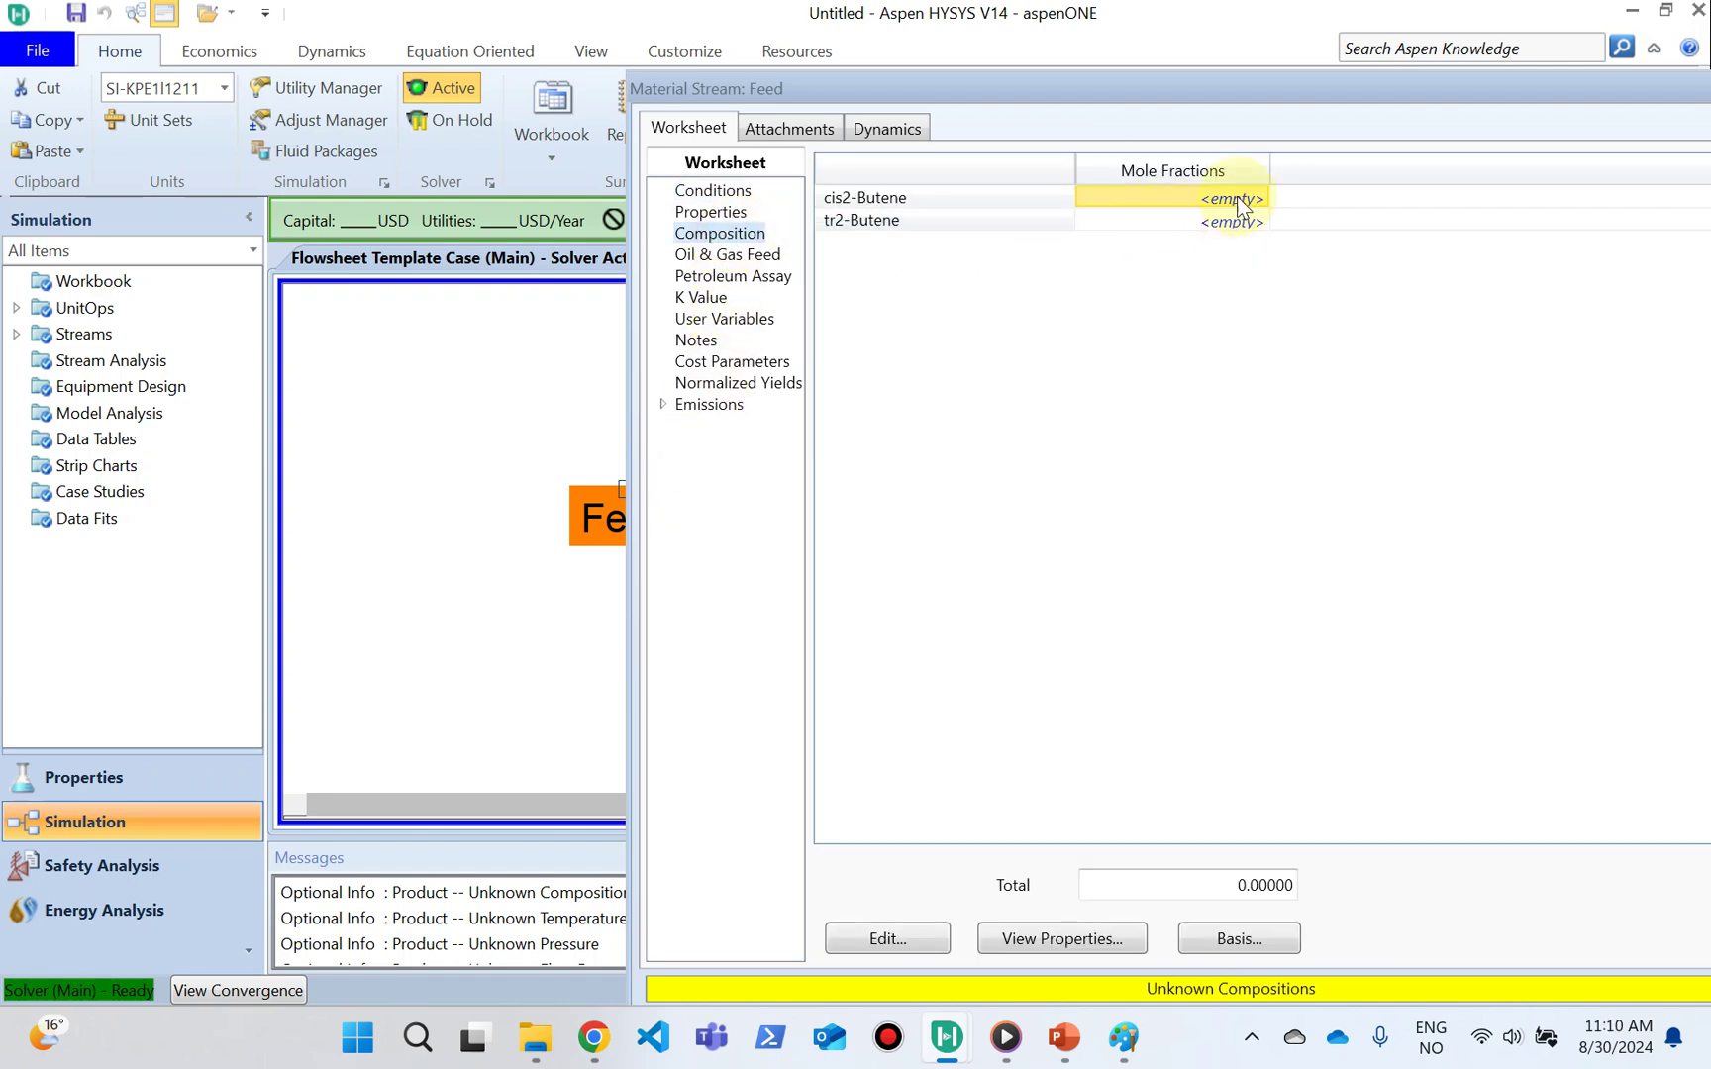
click(1257, 199)
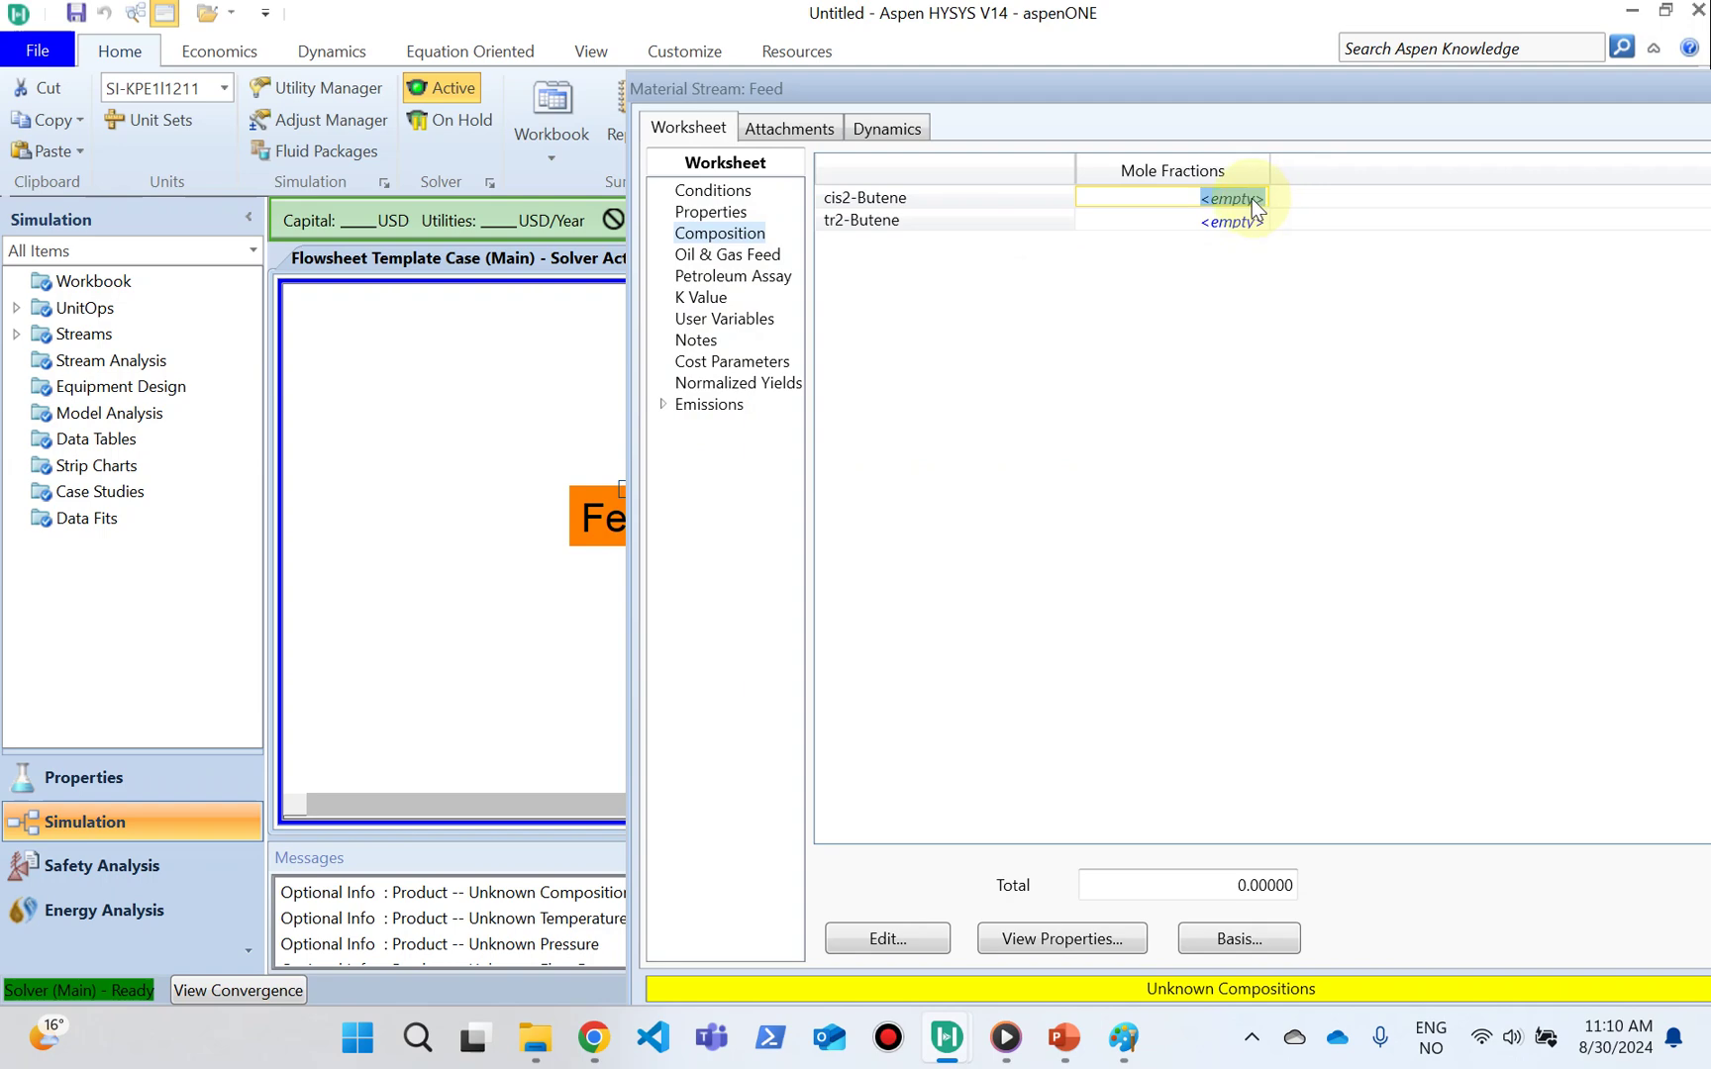
text(1)
key(Return)
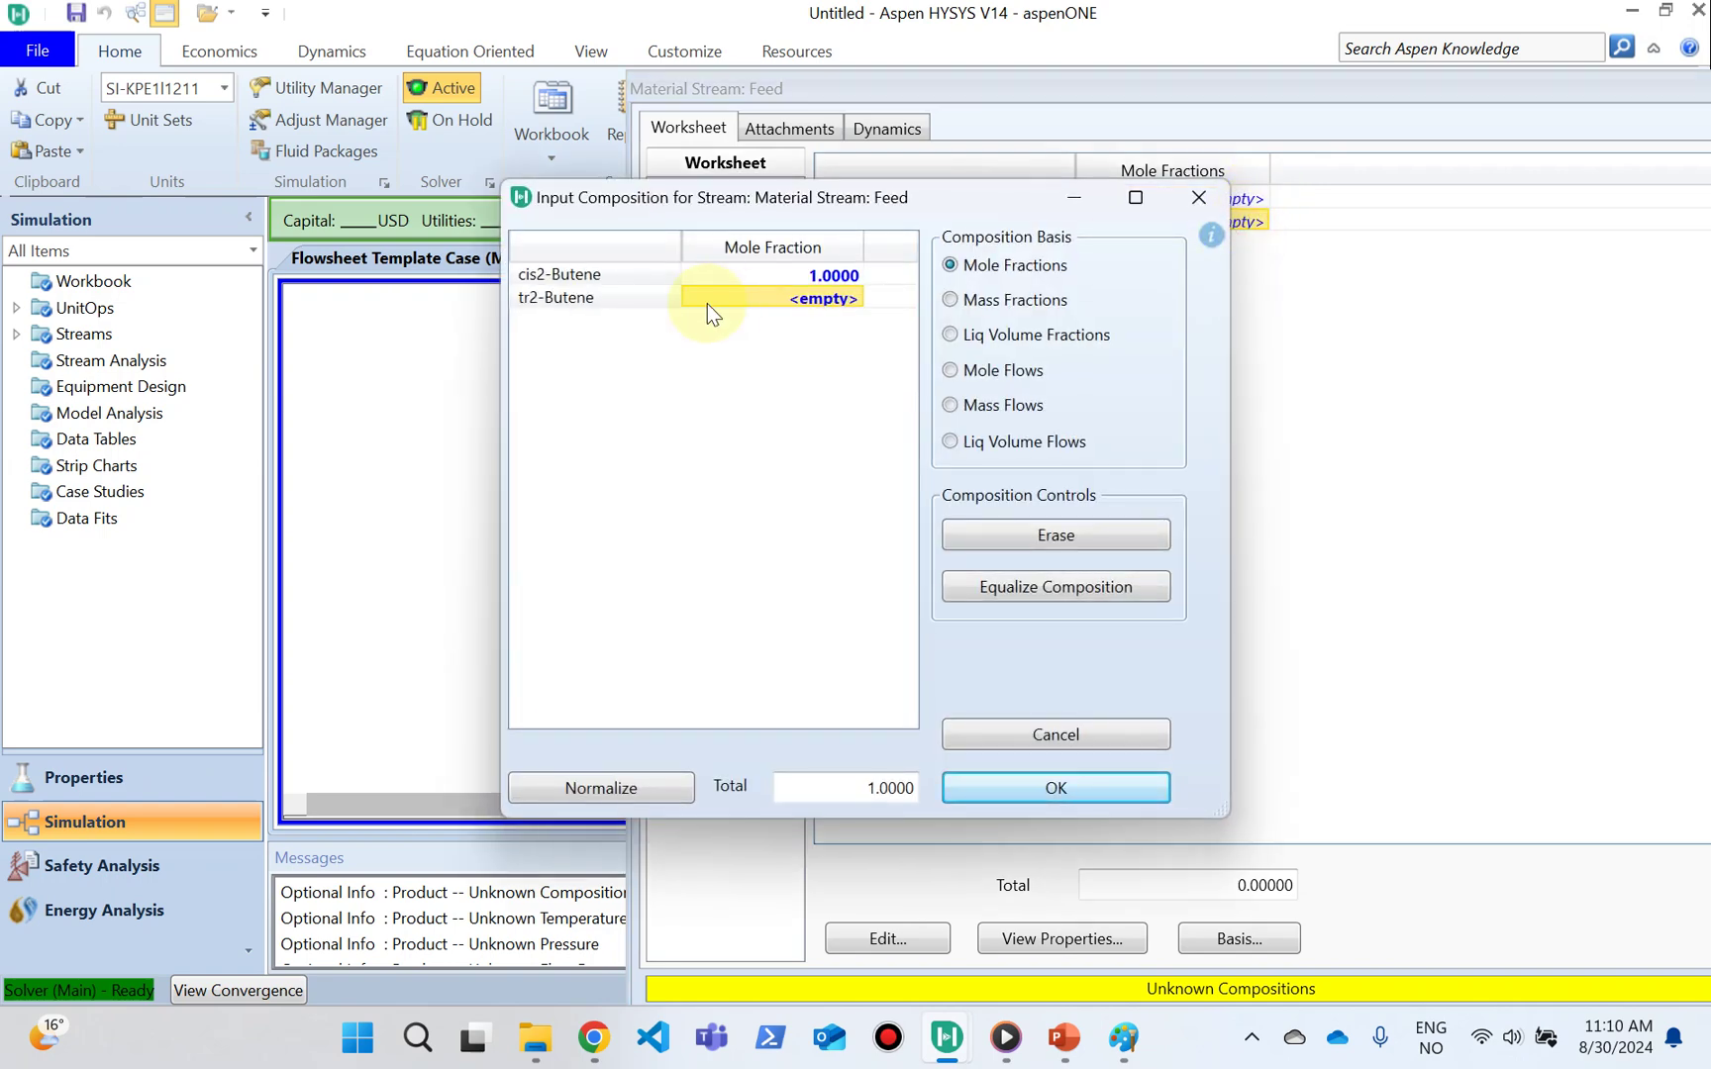
text(0)
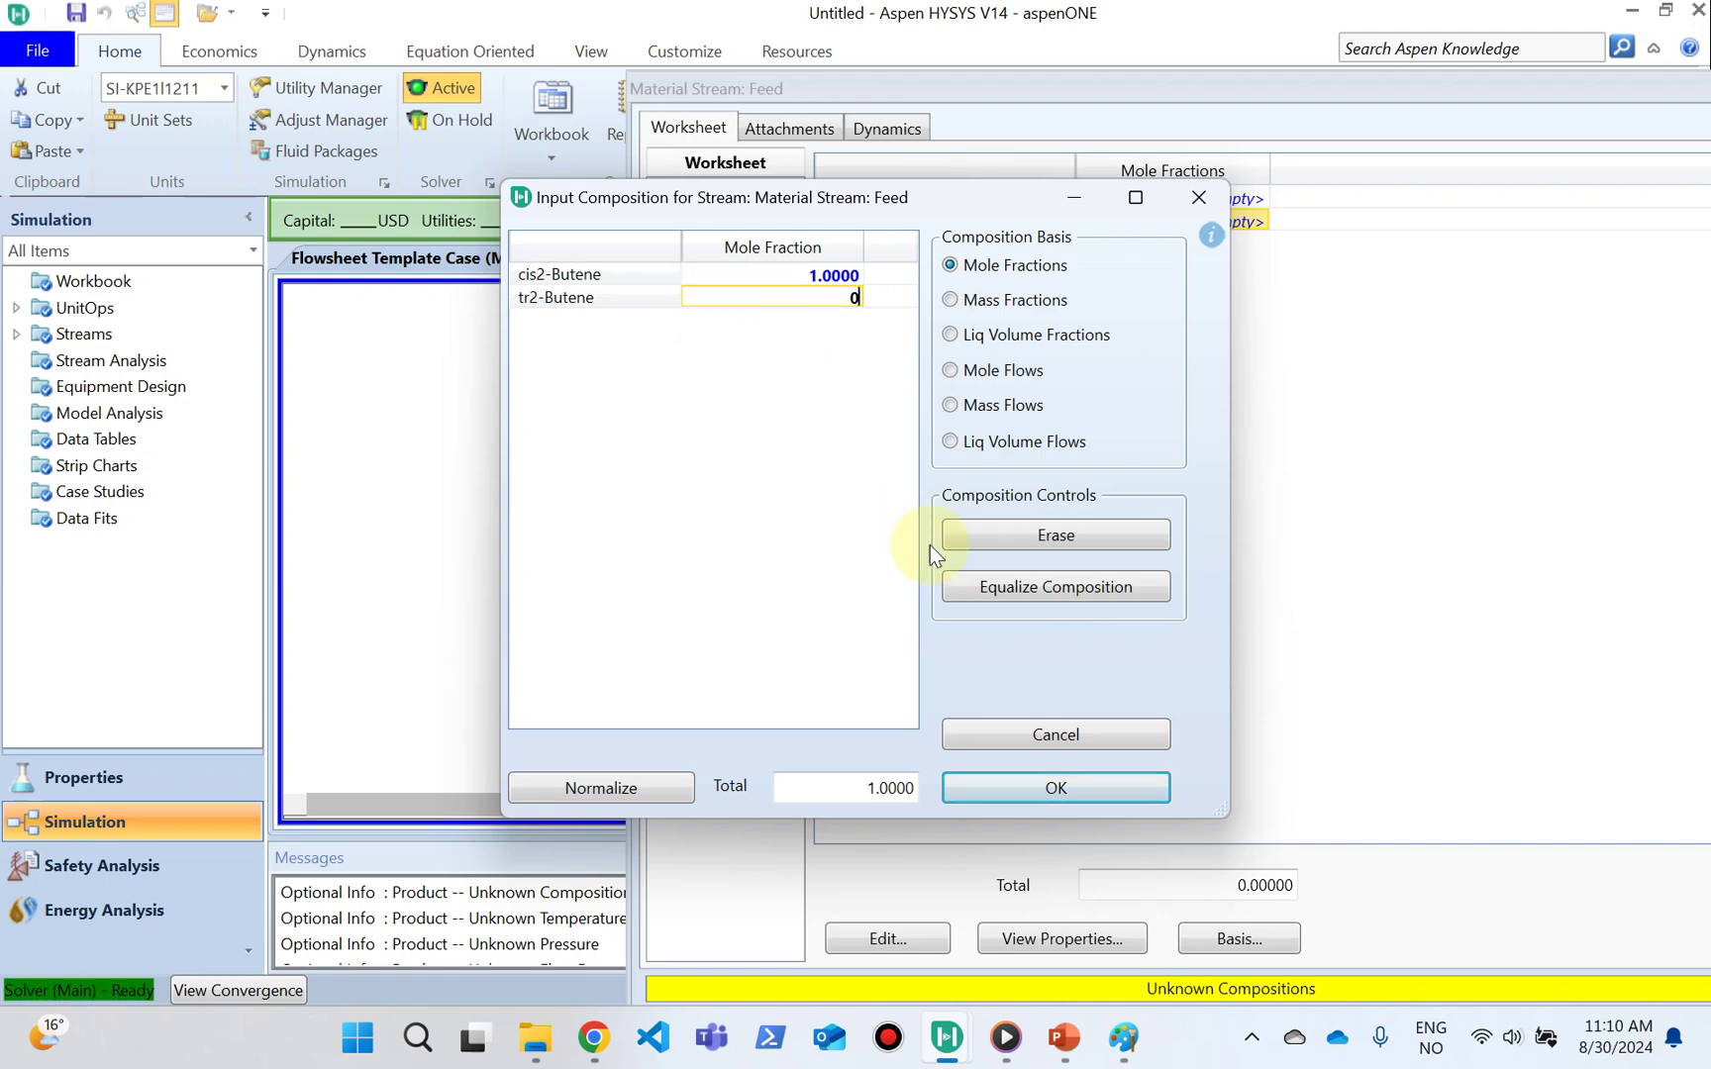
click(1047, 792)
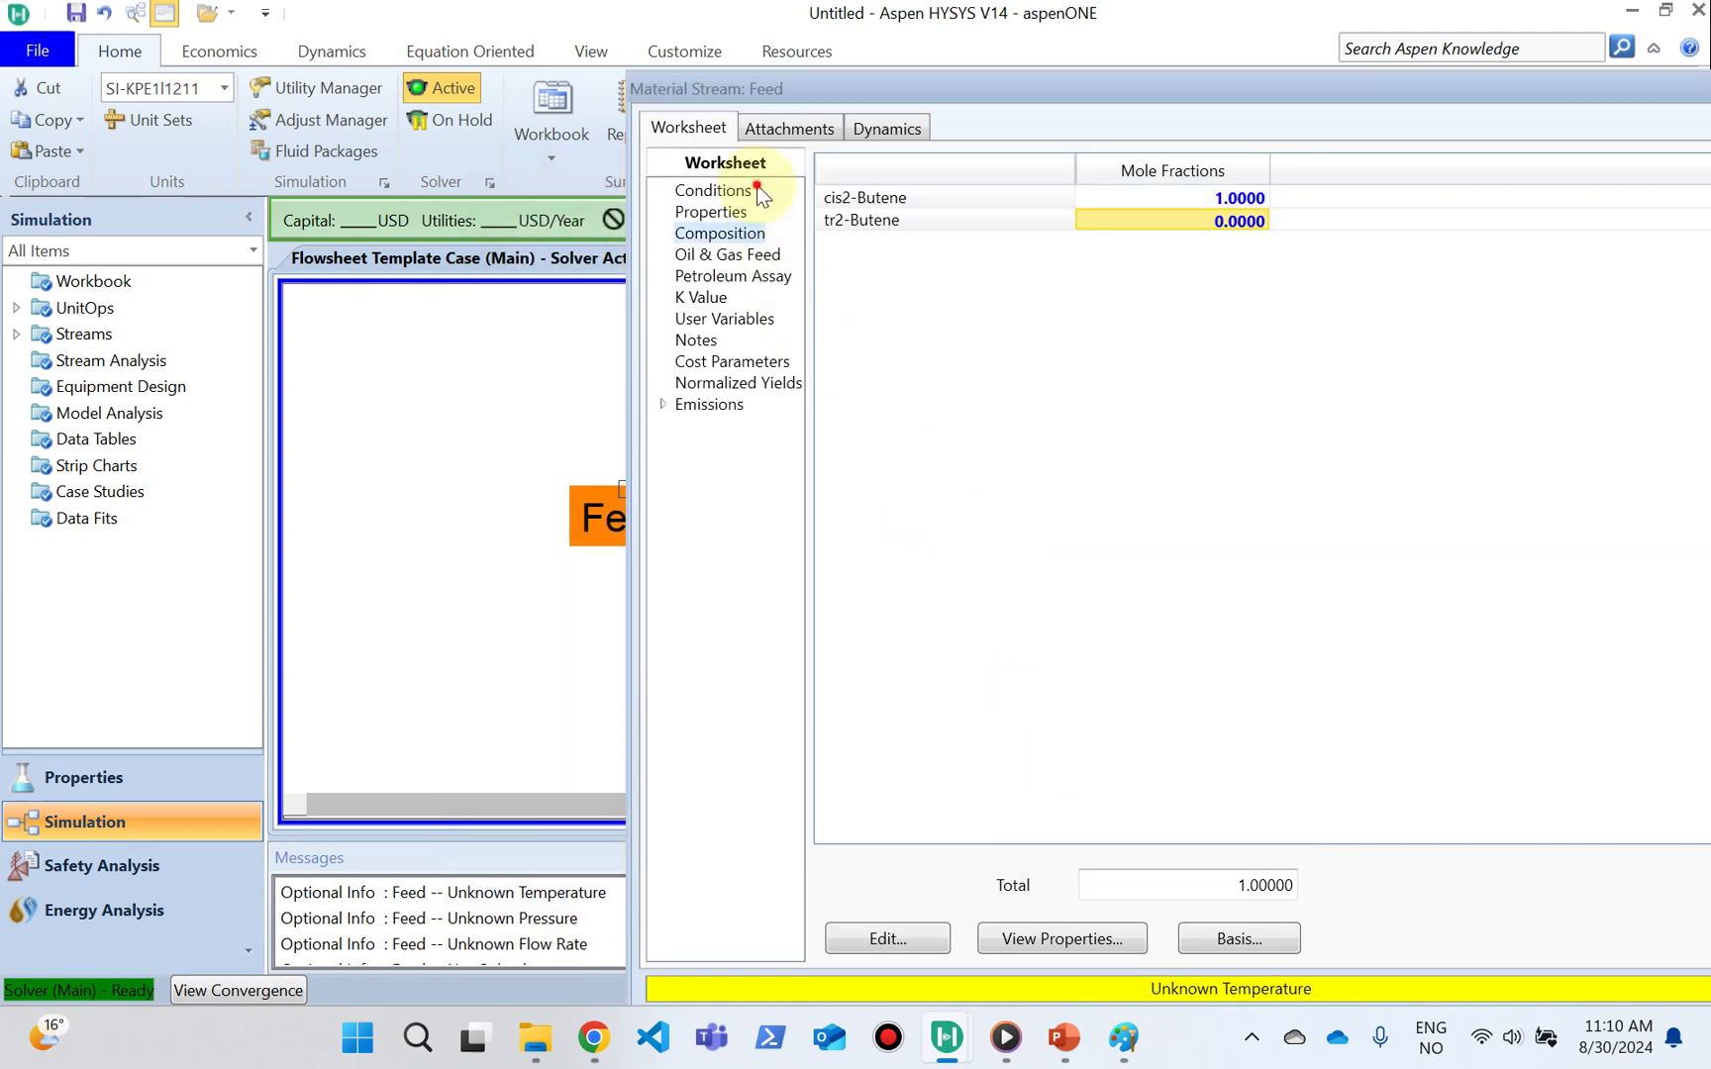
Step: Set the Feed conditions to 25 °C, 12 bar and 100 kgmole/h molar flow
click(733, 191)
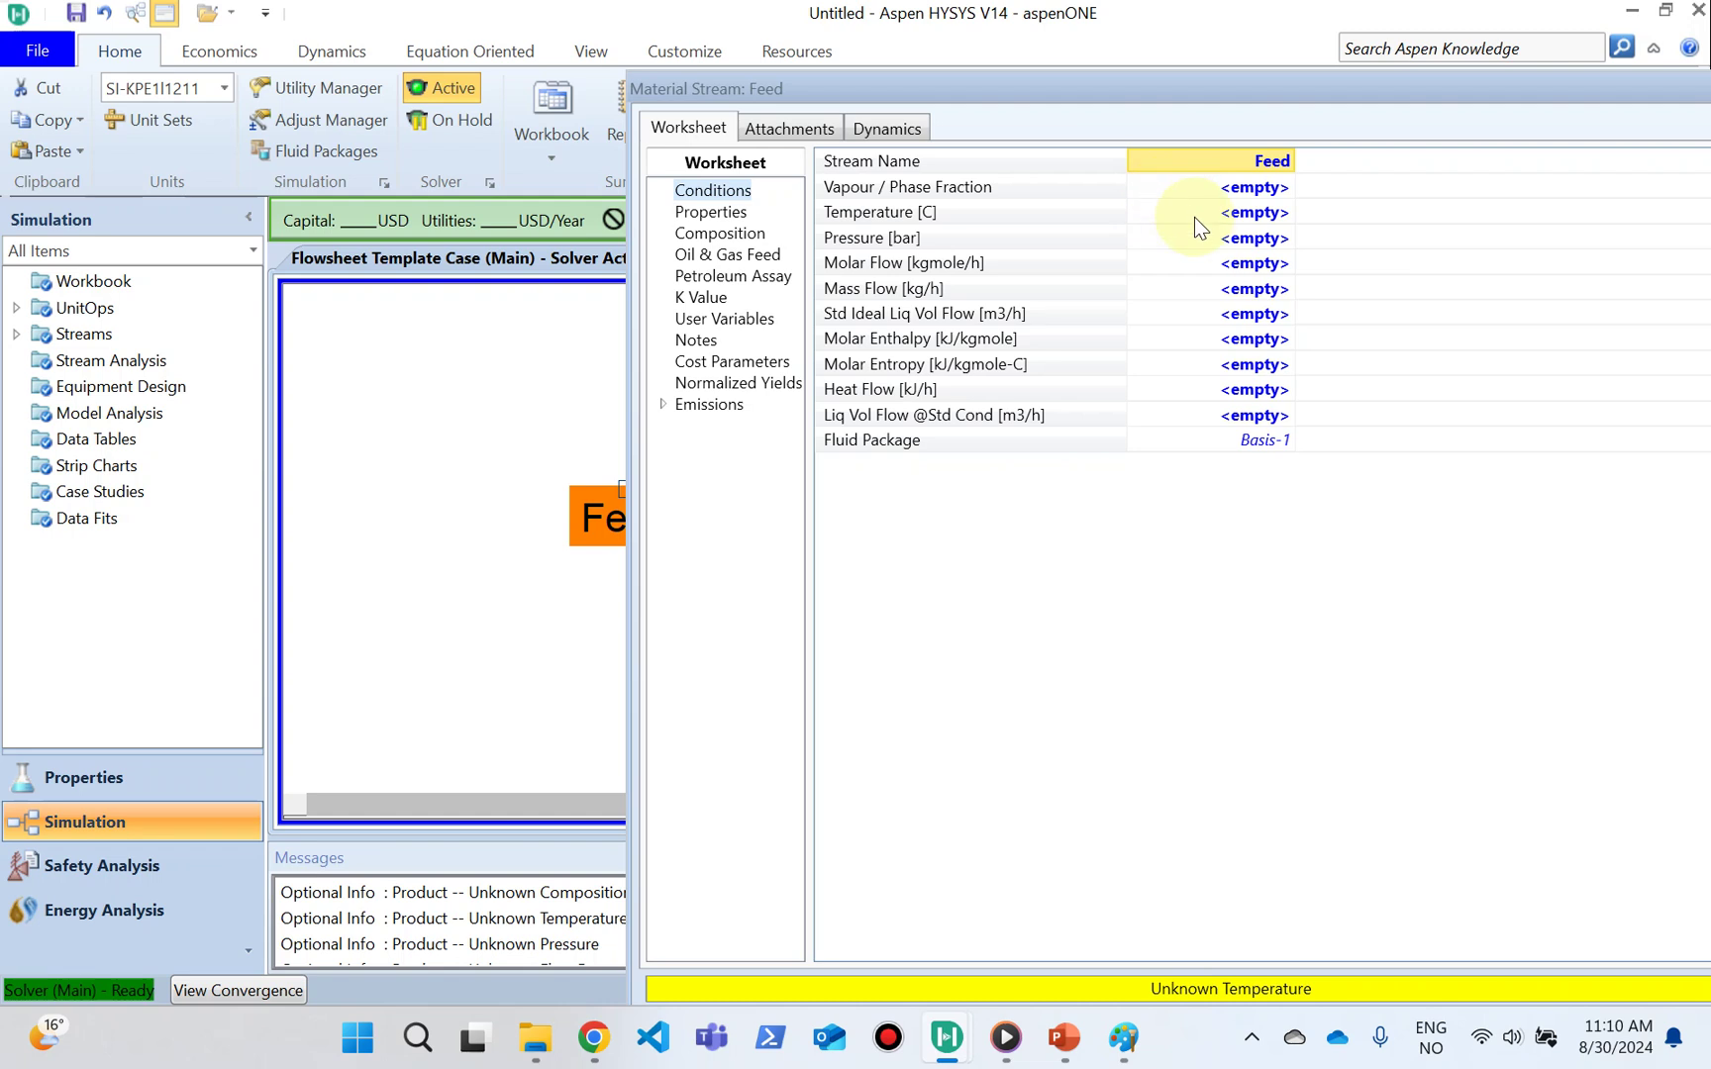
click(1220, 211)
text(25)
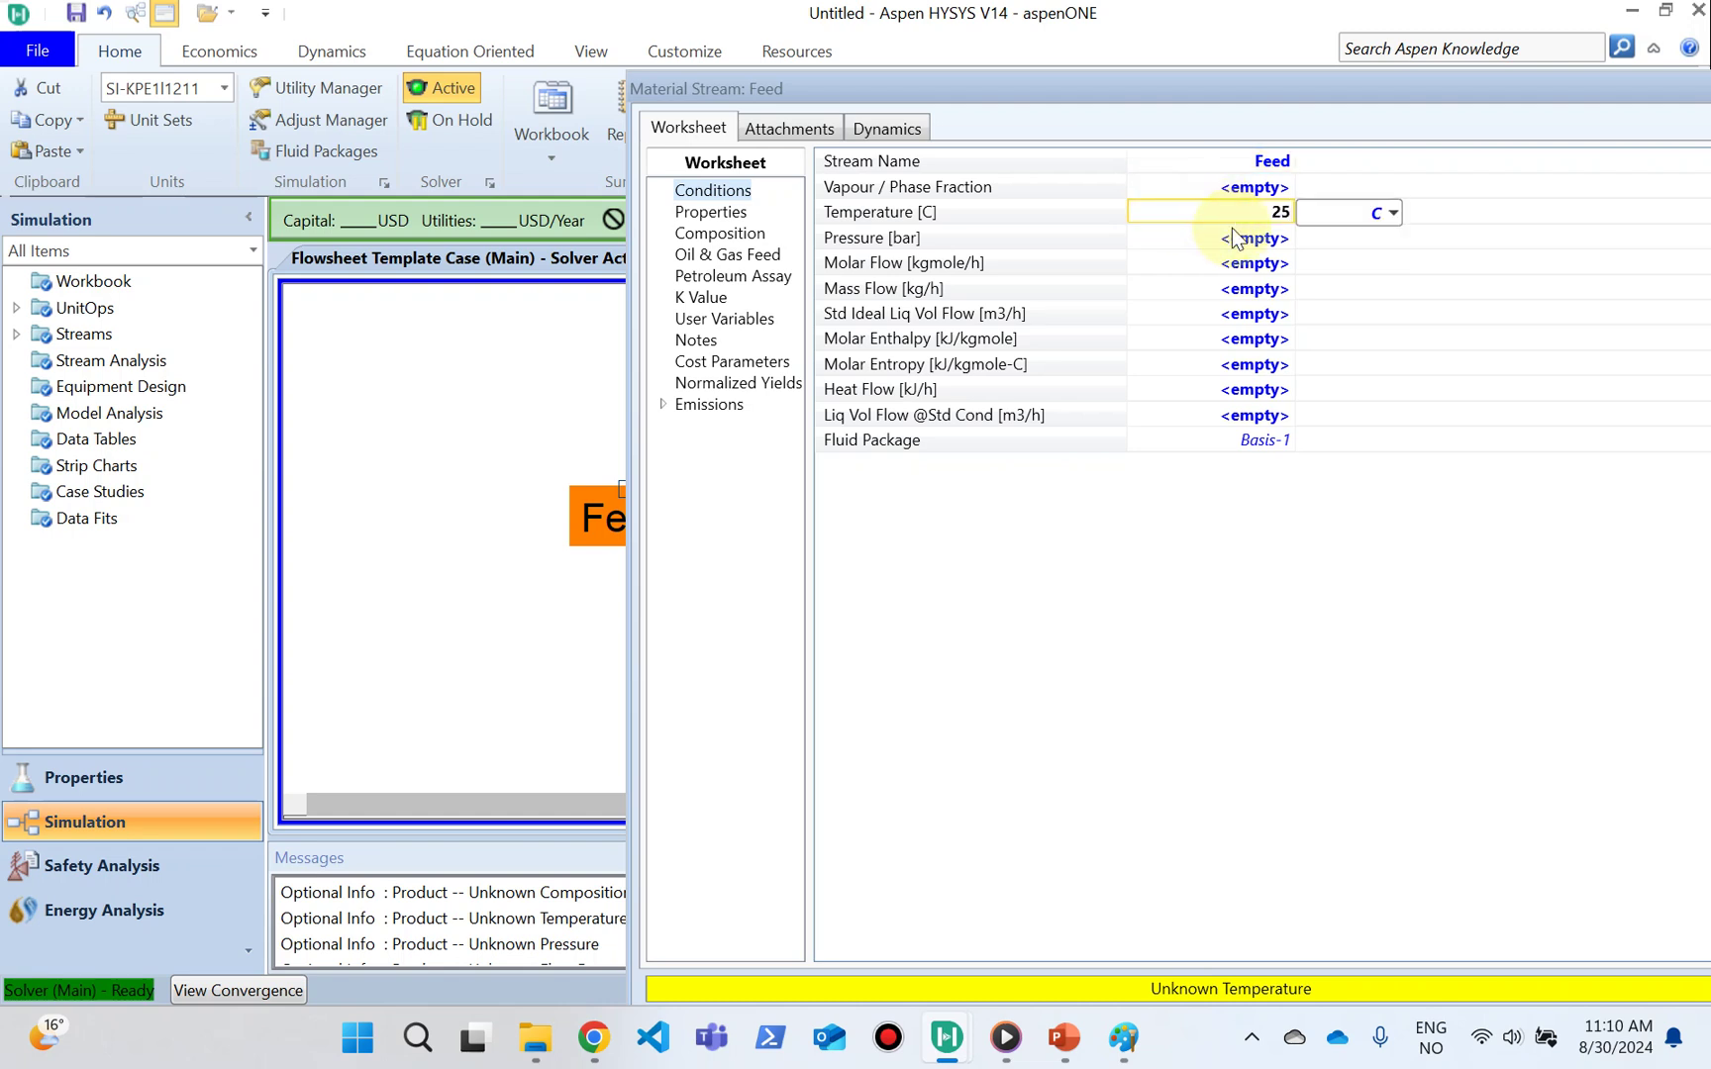
click(1237, 238)
text(12)
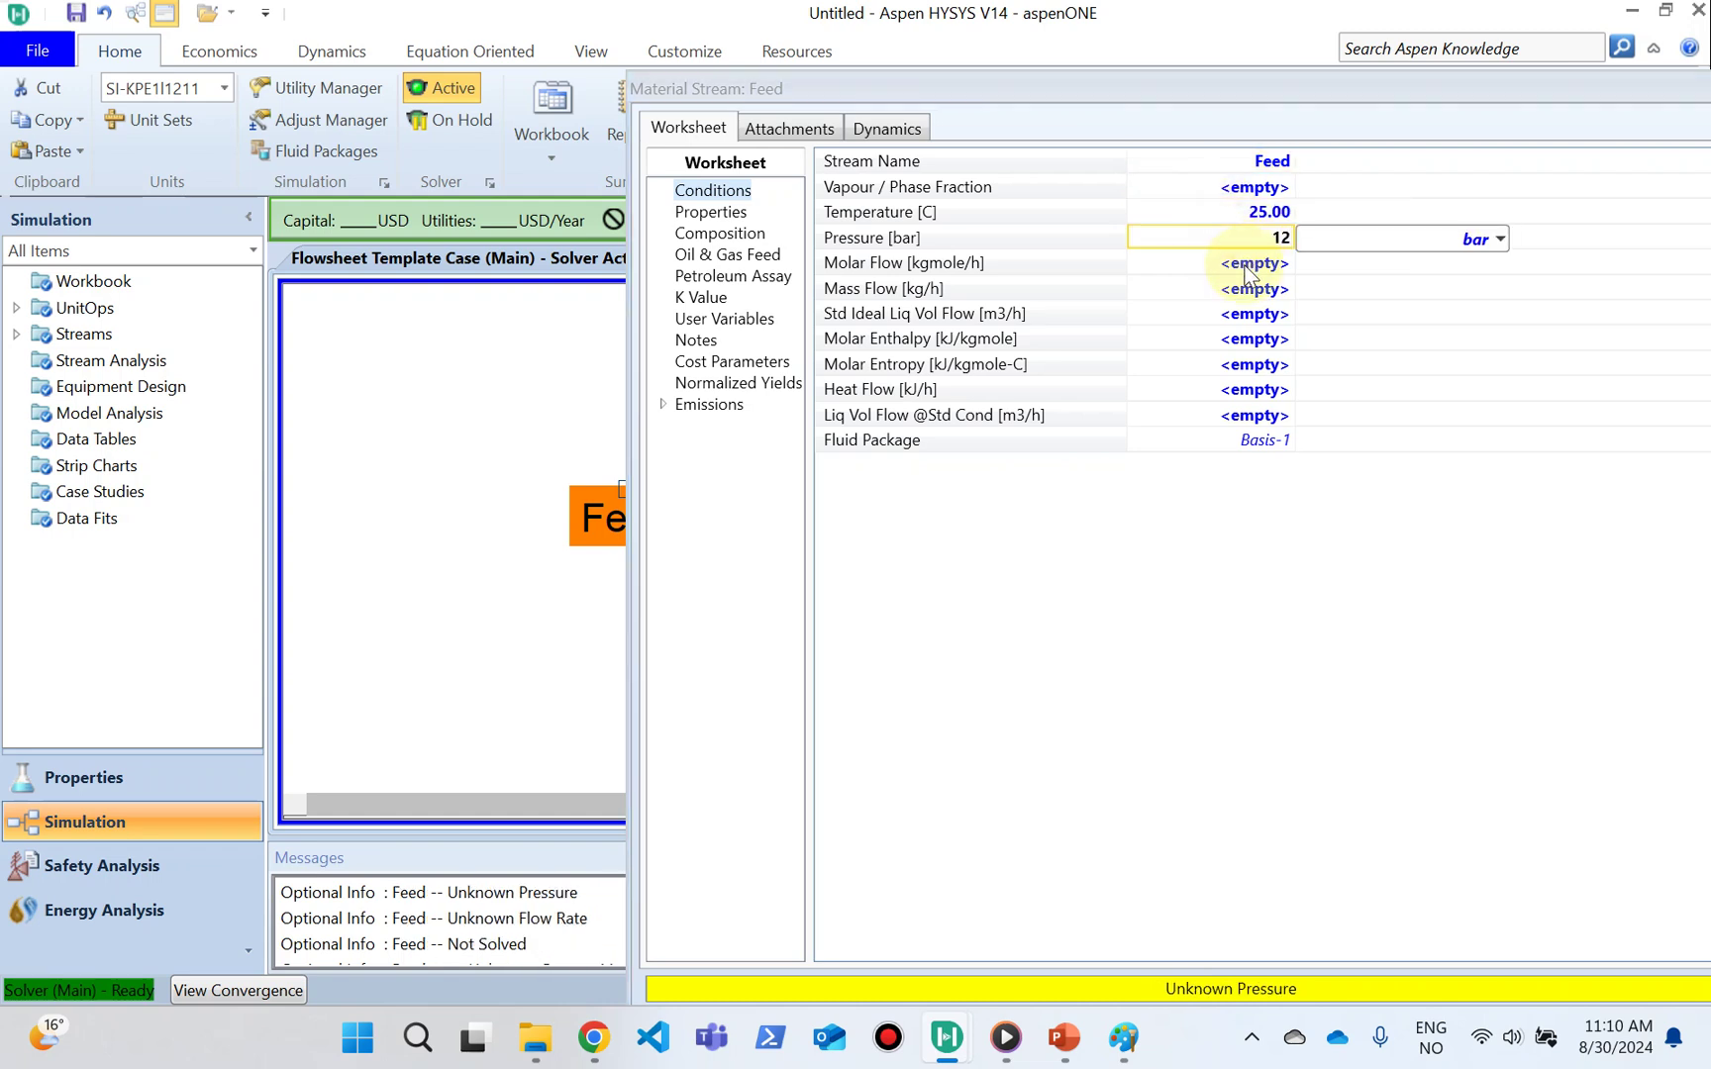
key(Return)
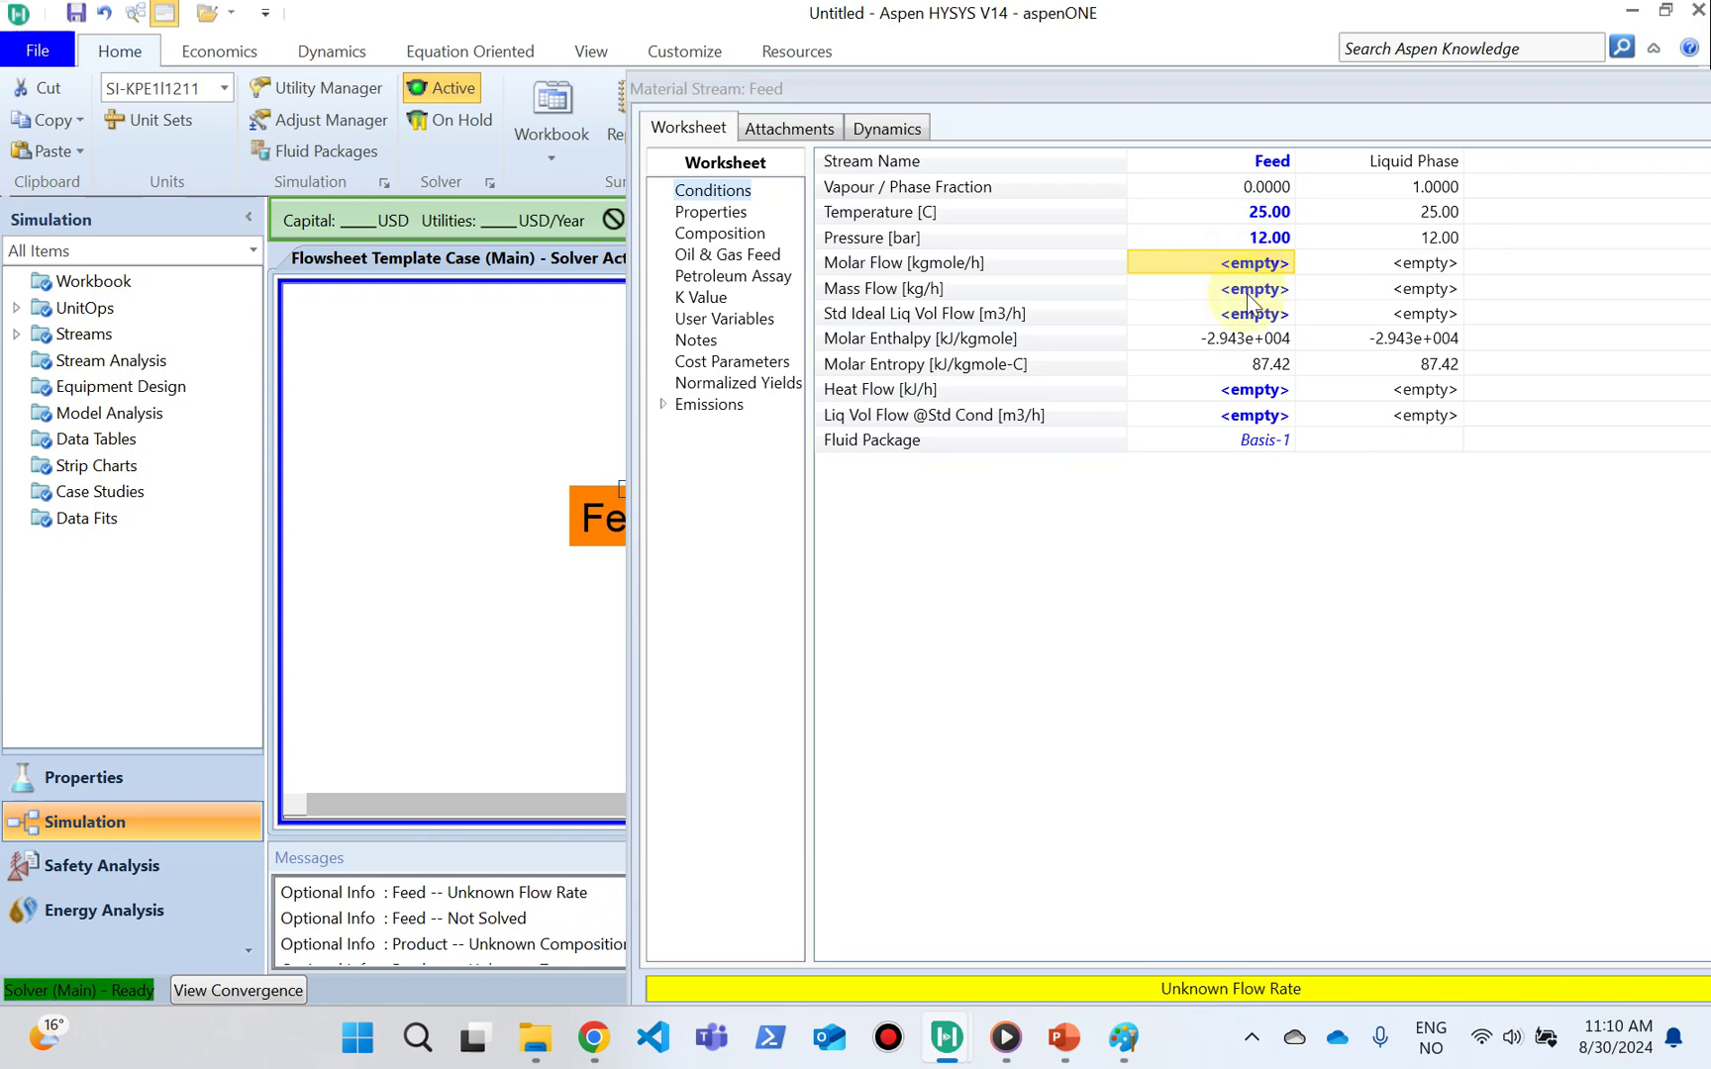
text(100)
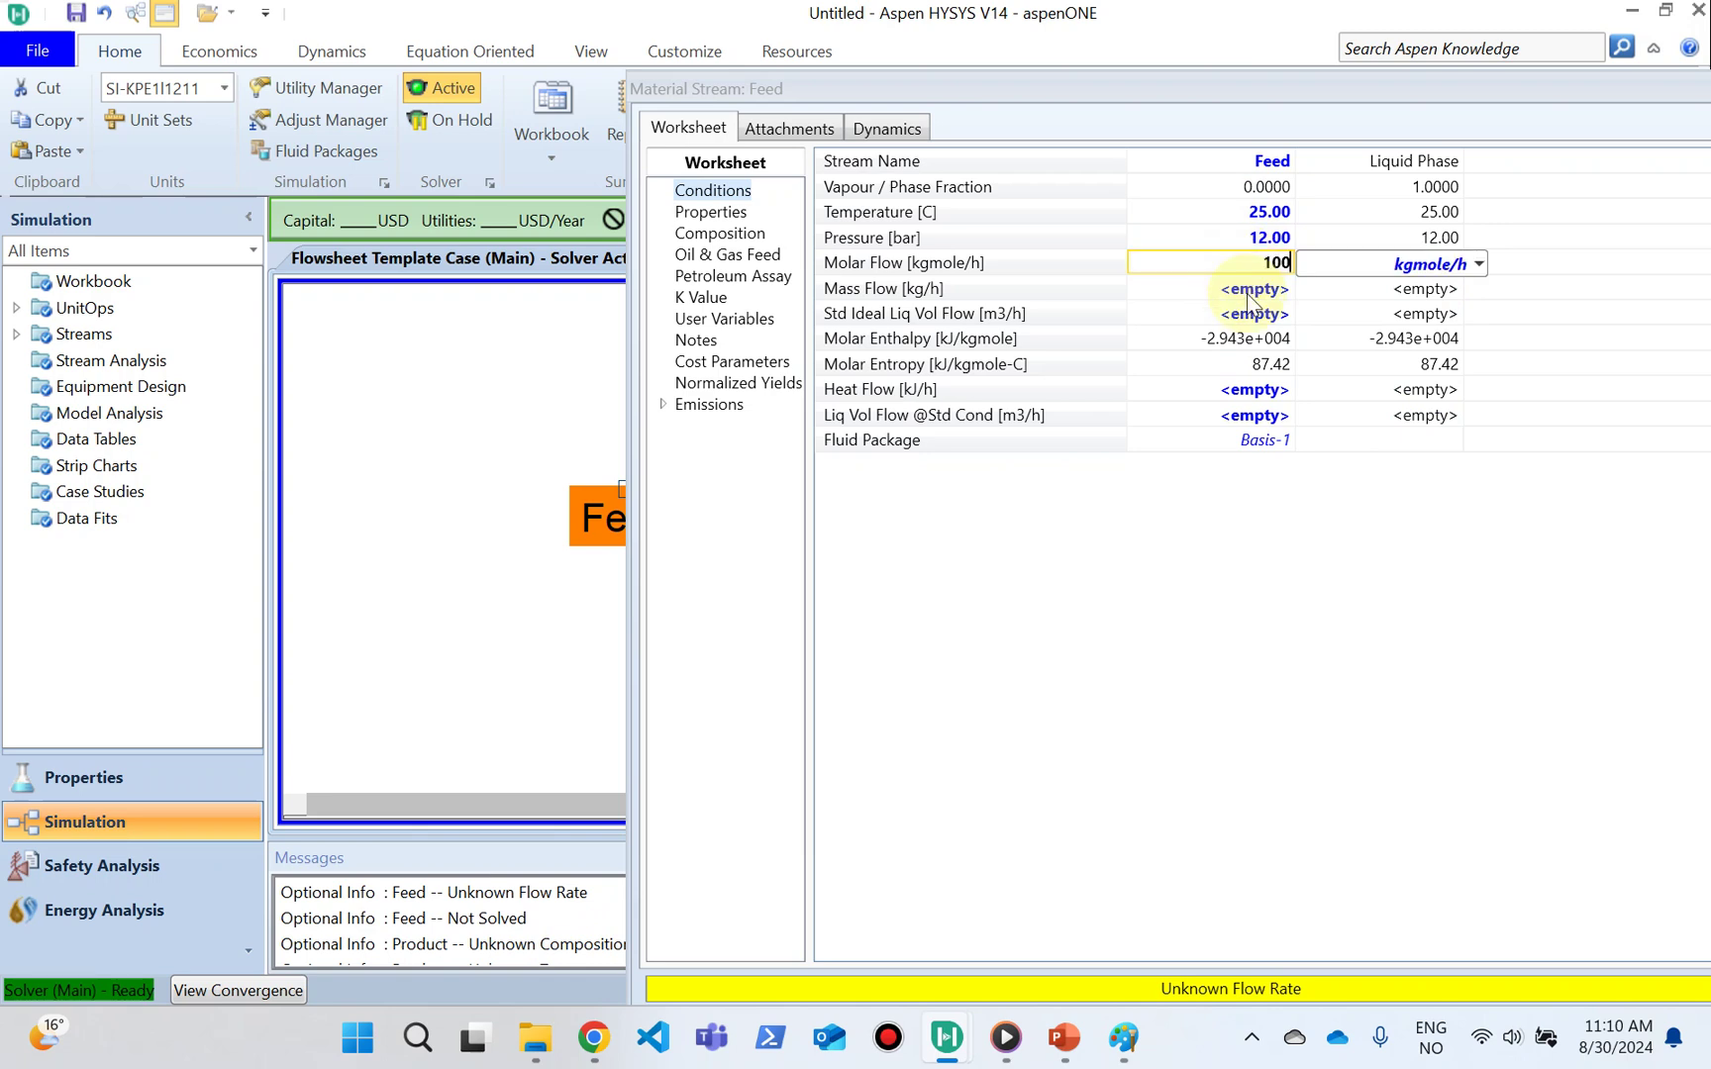
key(Return)
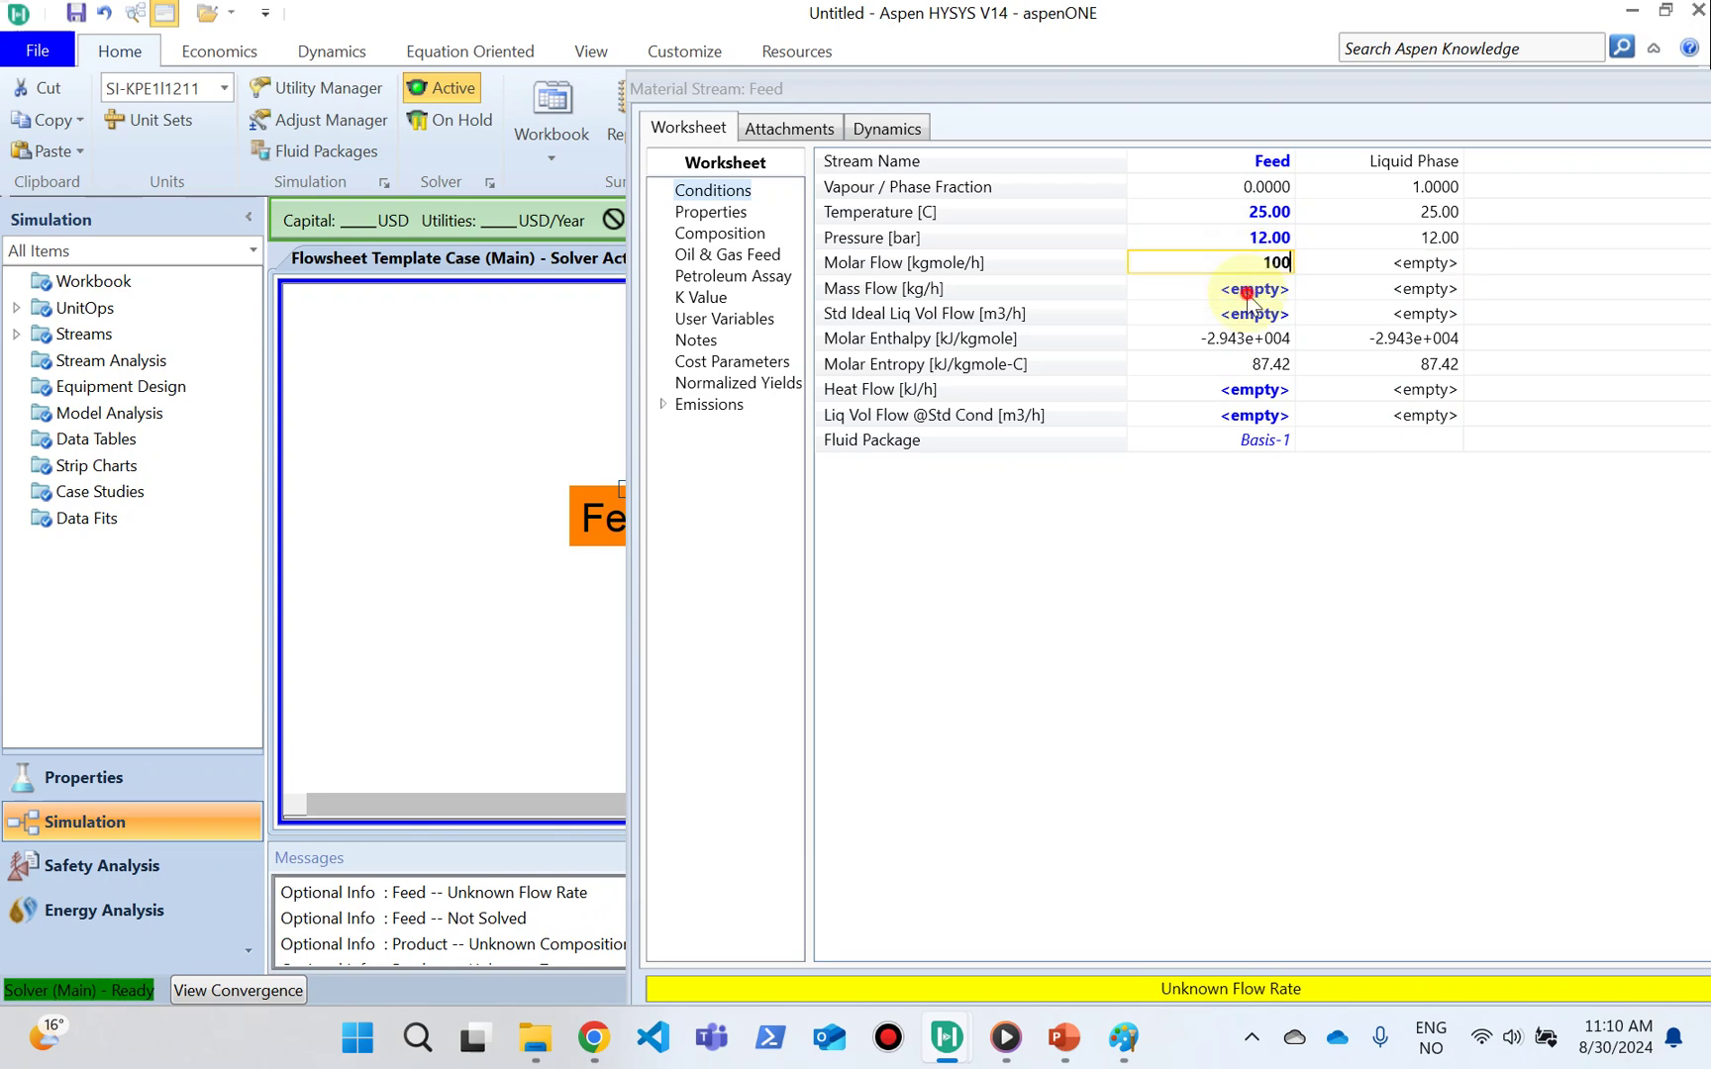
drag(1263, 116, 706, 278)
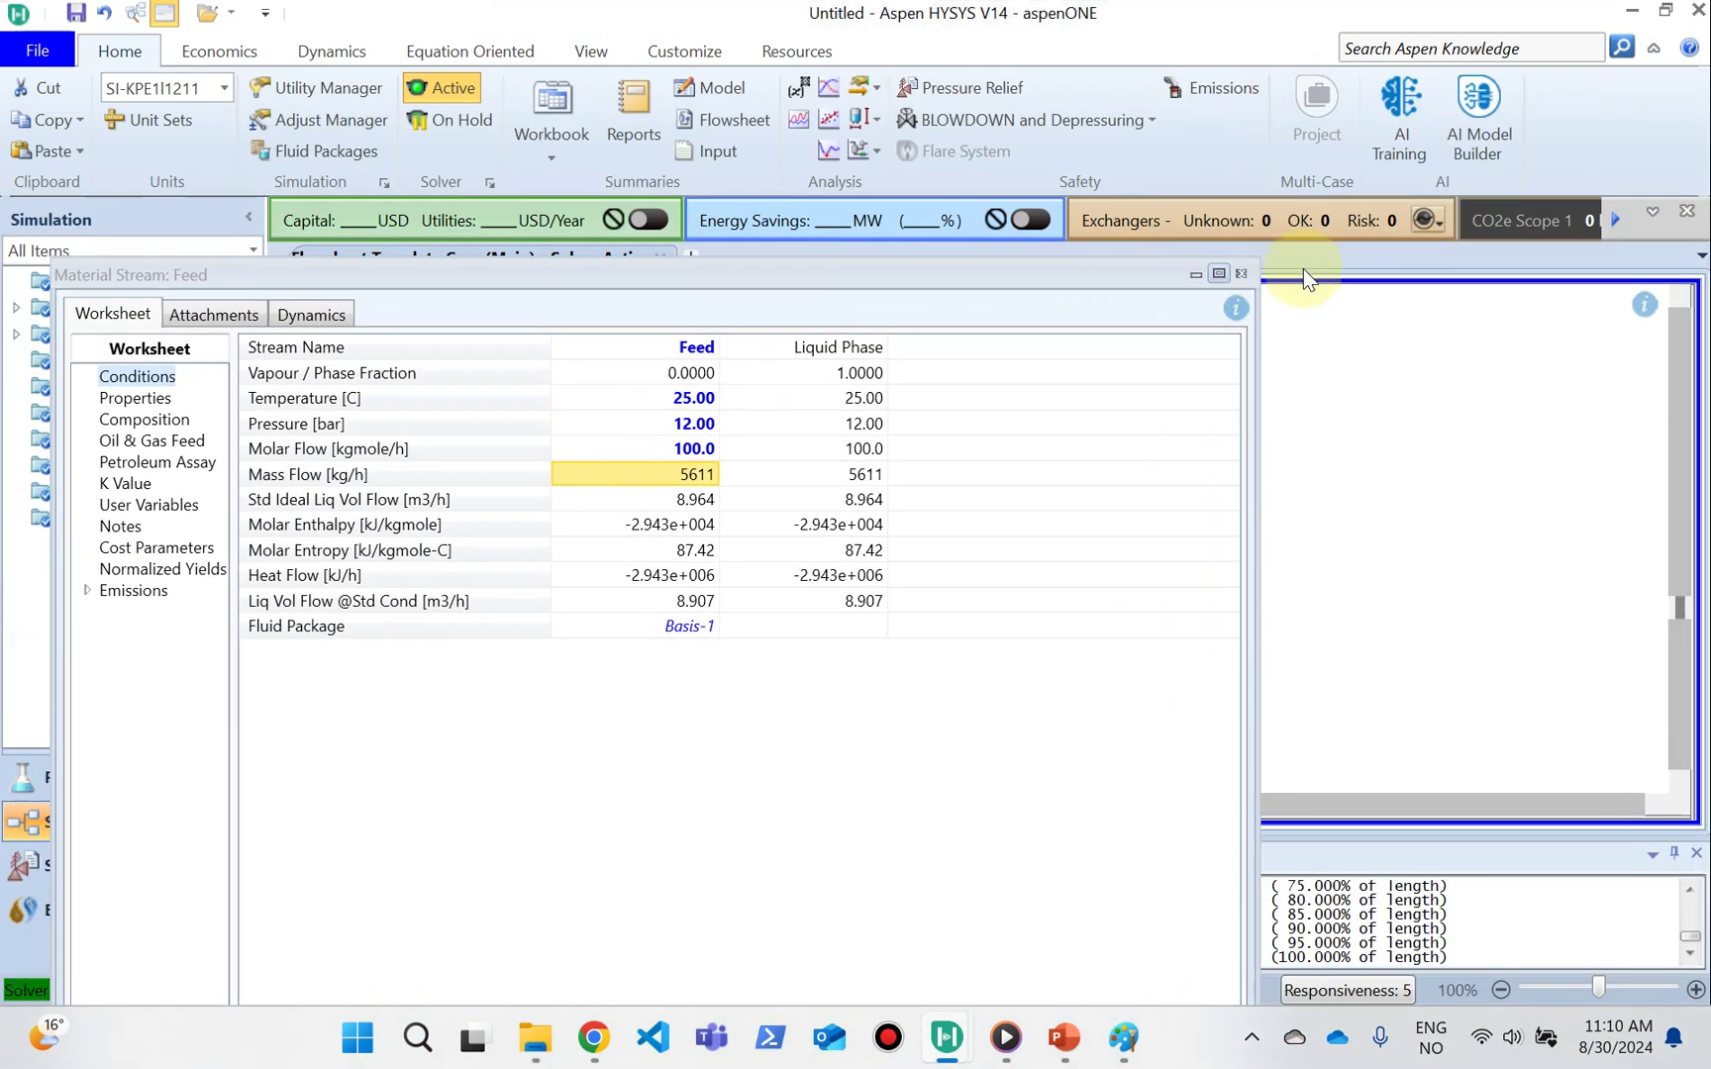
Step: Read the Product composition: 0.2425 cis2-Butene and 0.7575 tr2-Butene mole fractions
click(1235, 274)
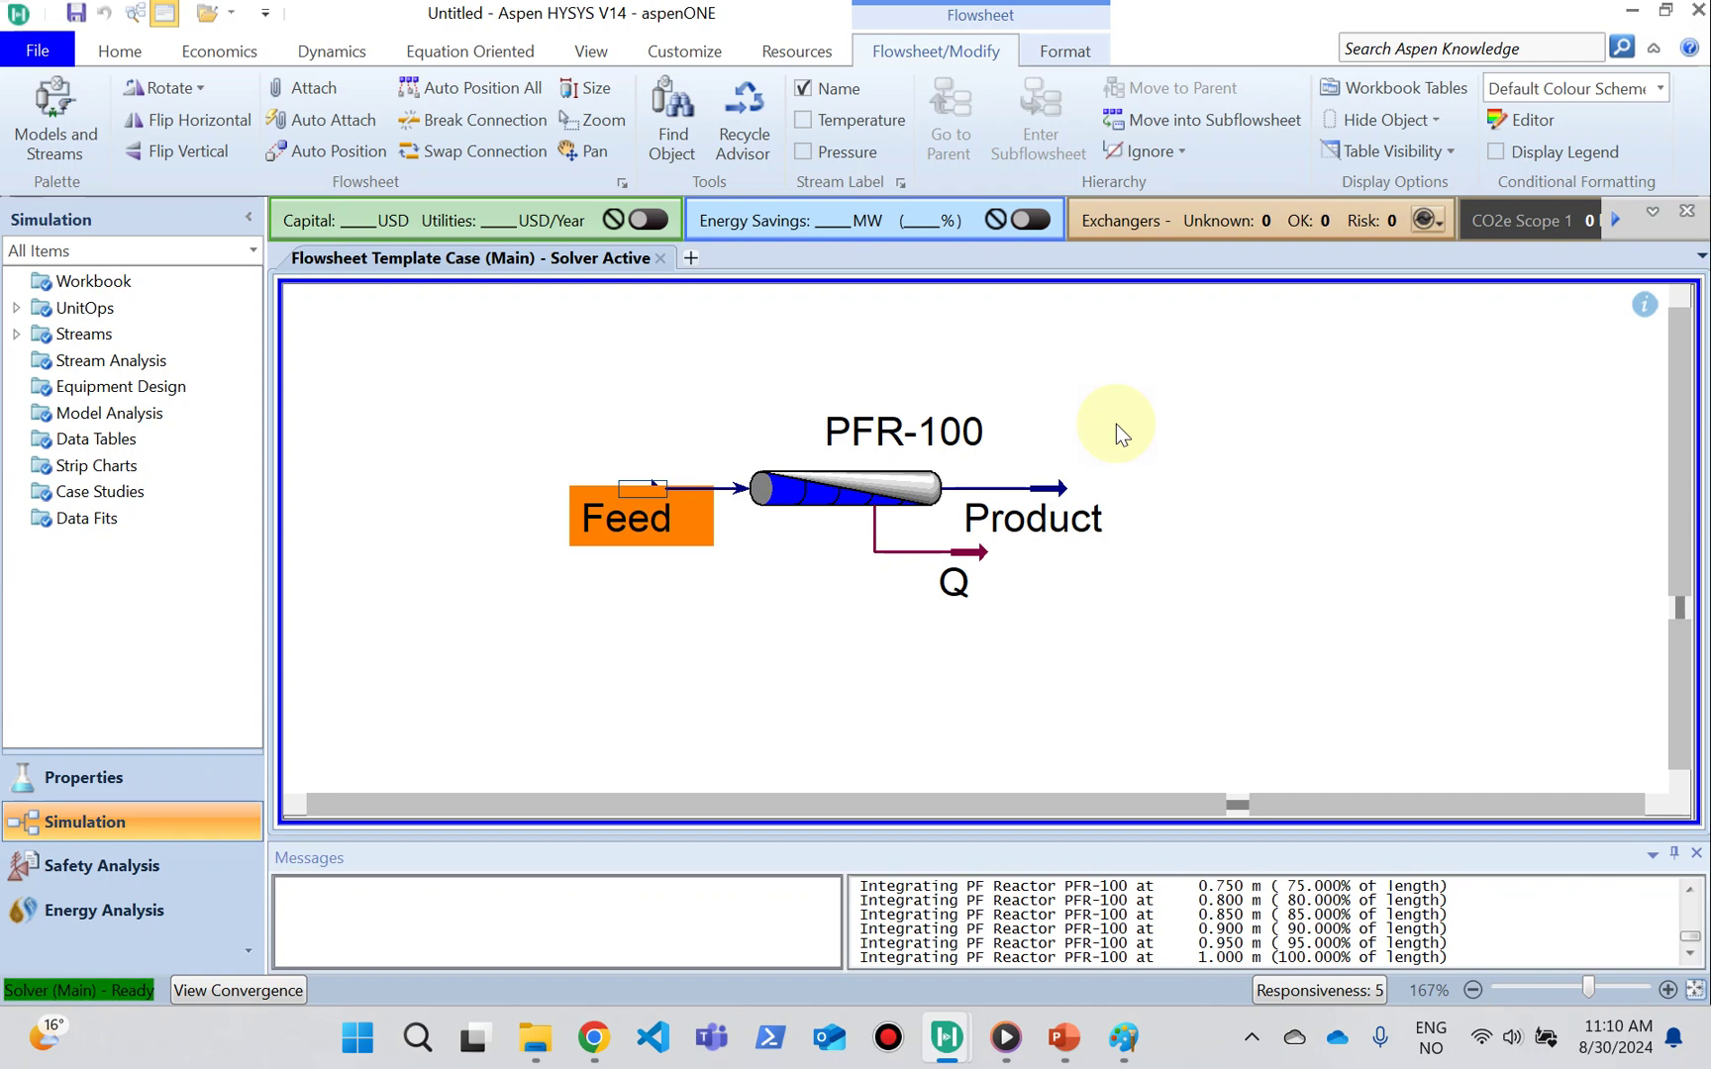
click(1022, 499)
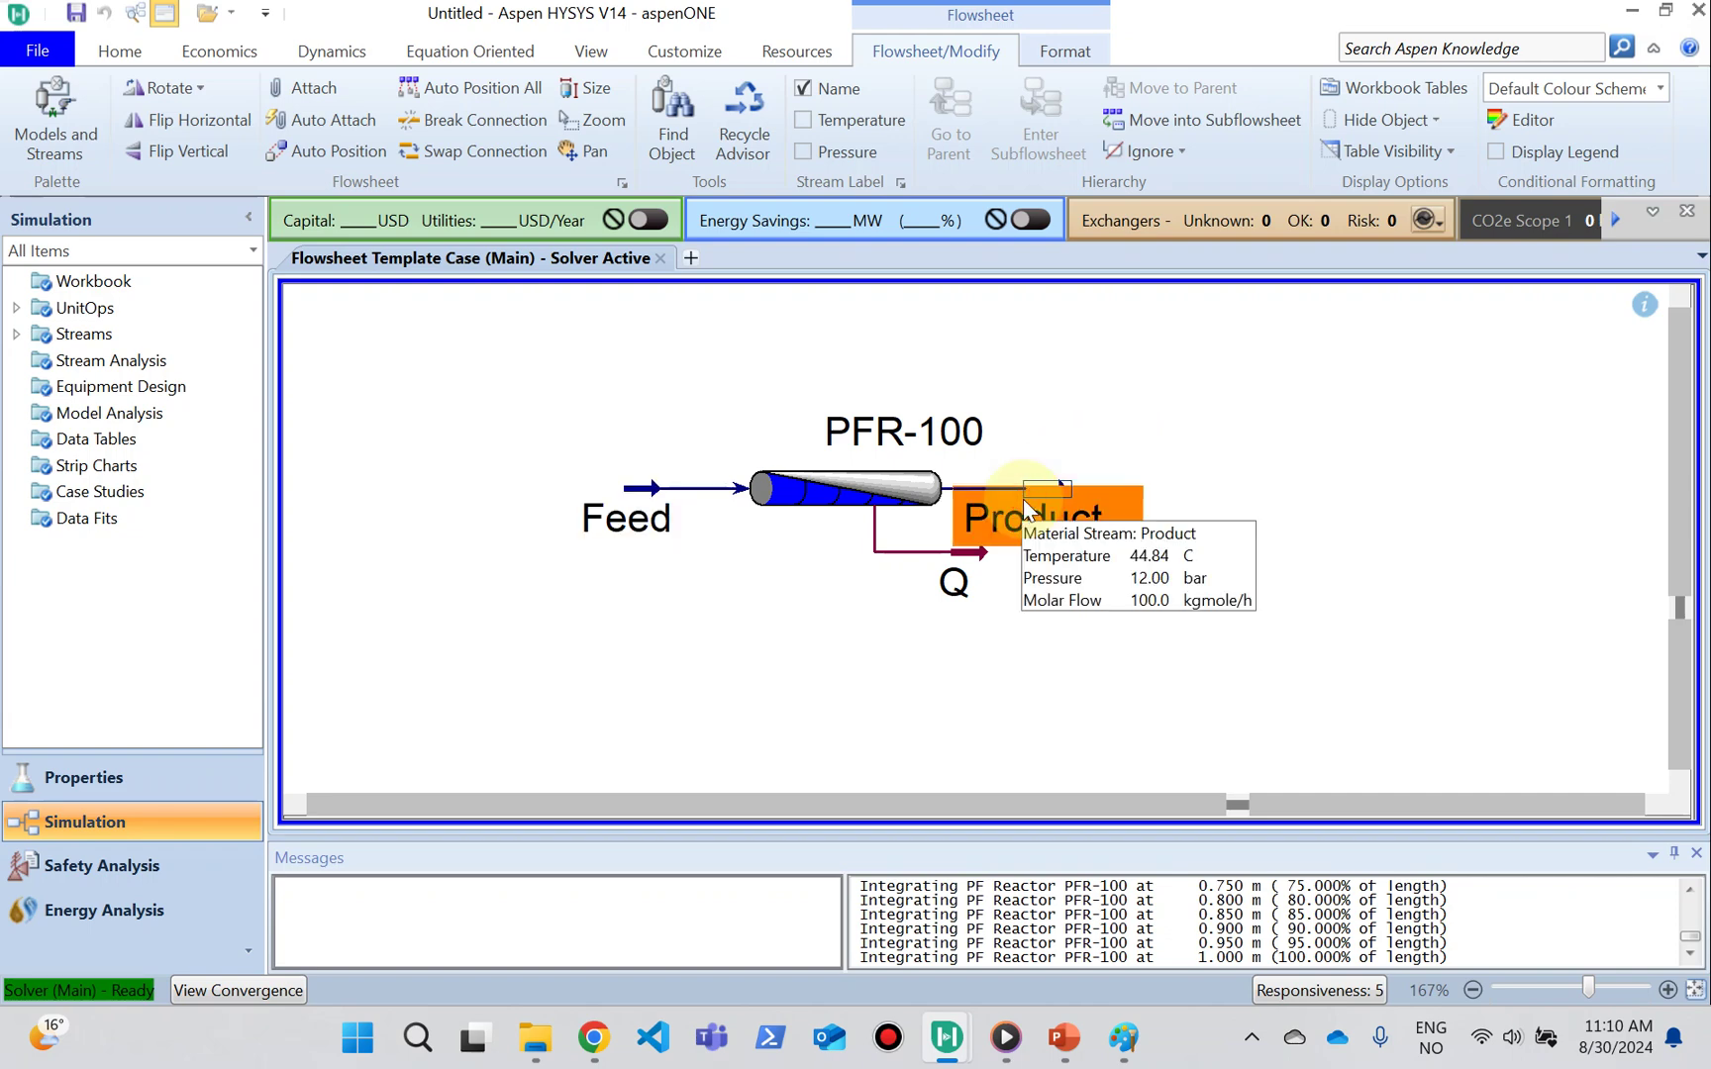
double_click(1023, 499)
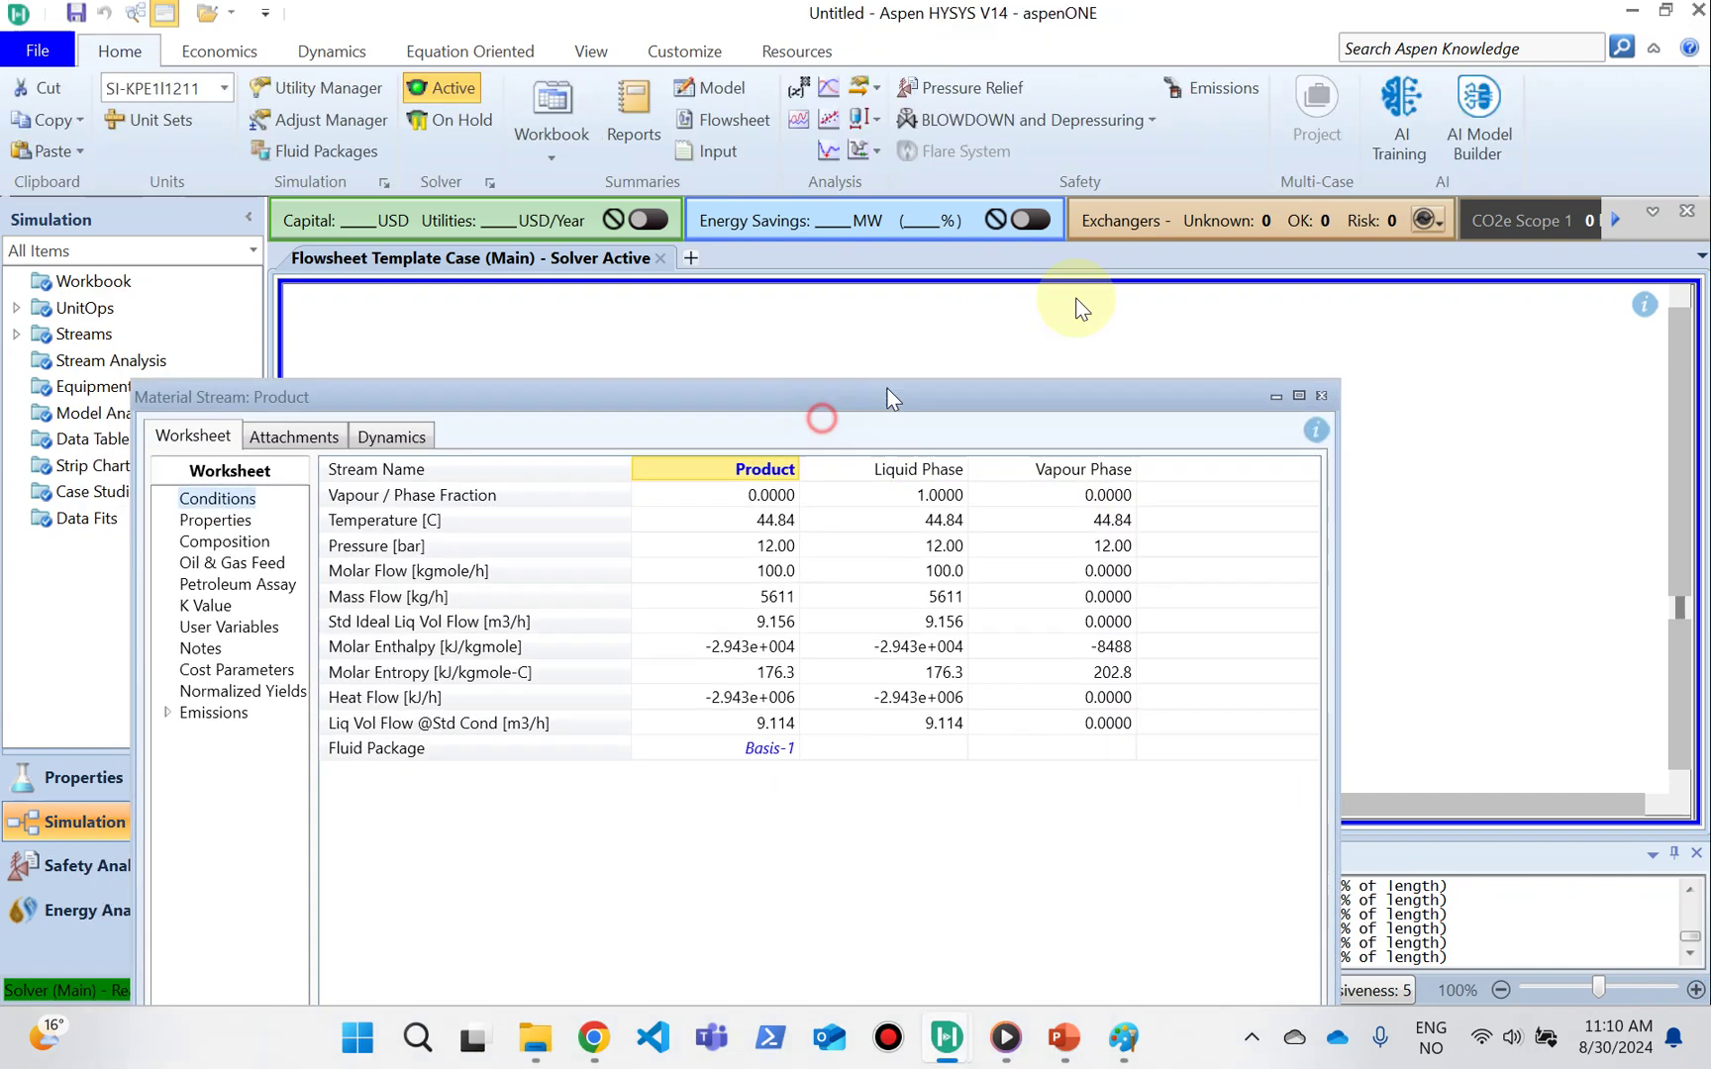
drag(891, 398, 1218, 205)
click(572, 353)
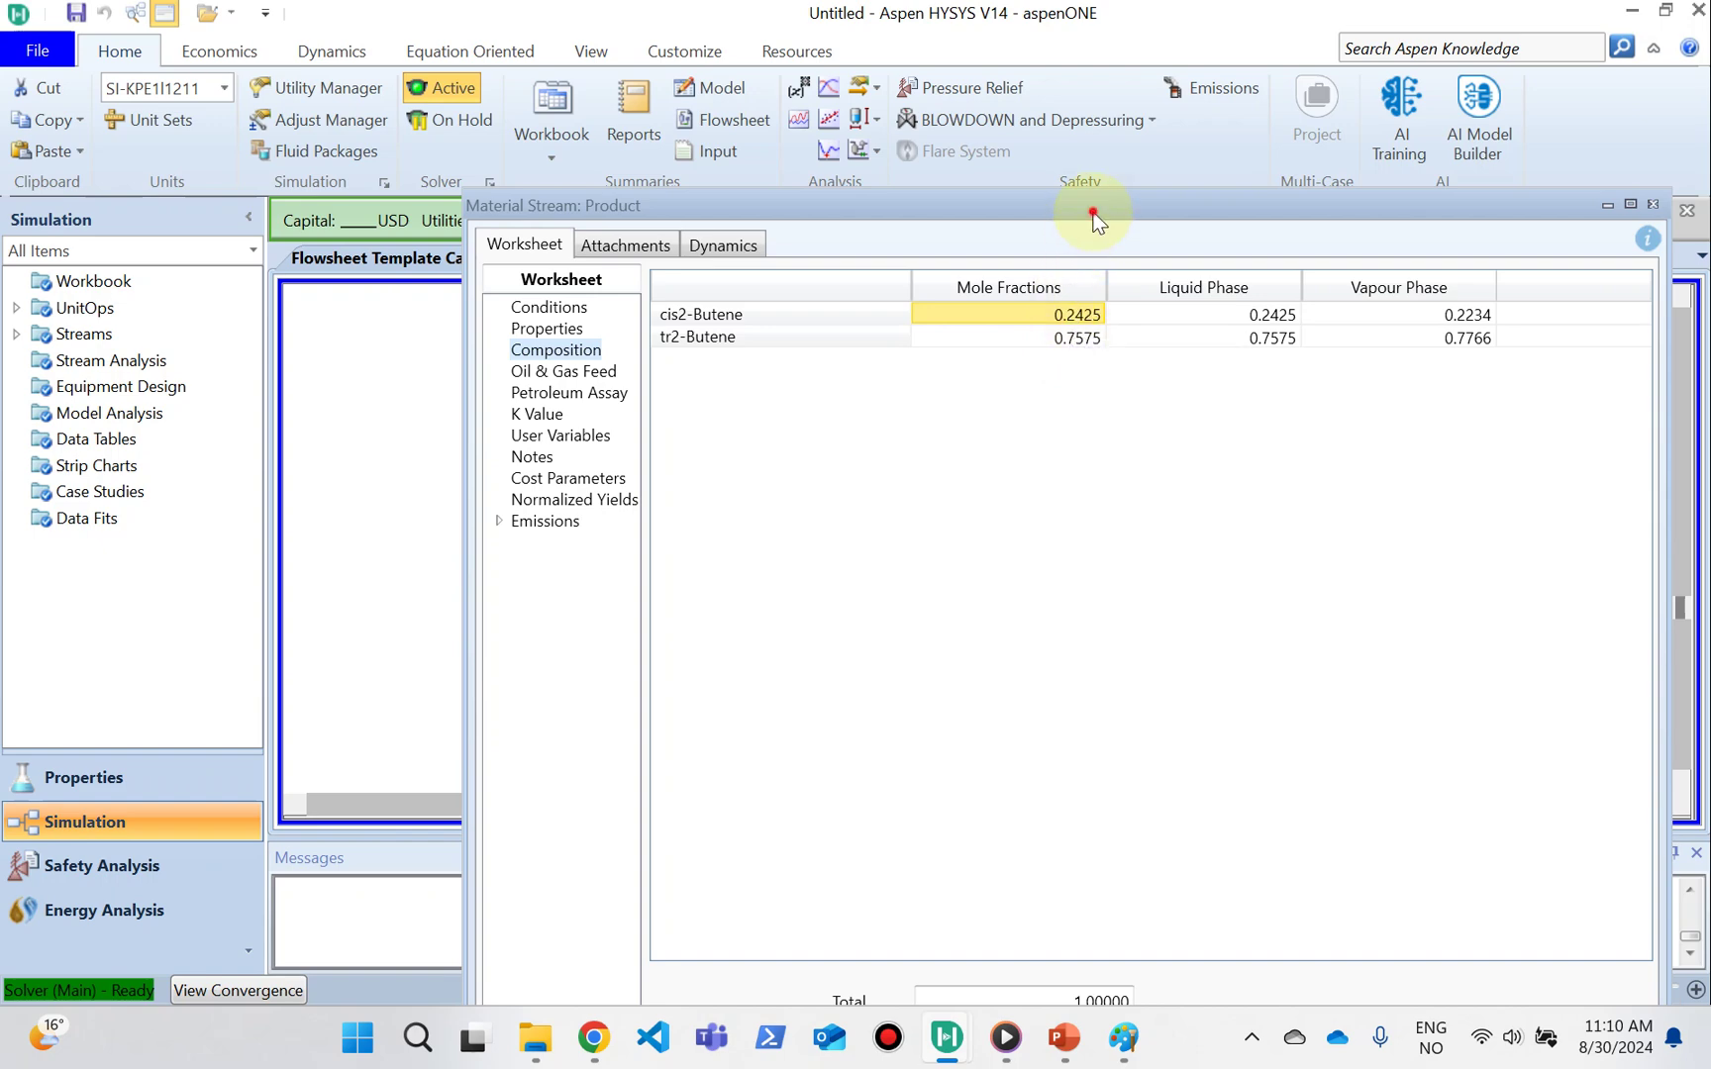
drag(1095, 214, 938, 191)
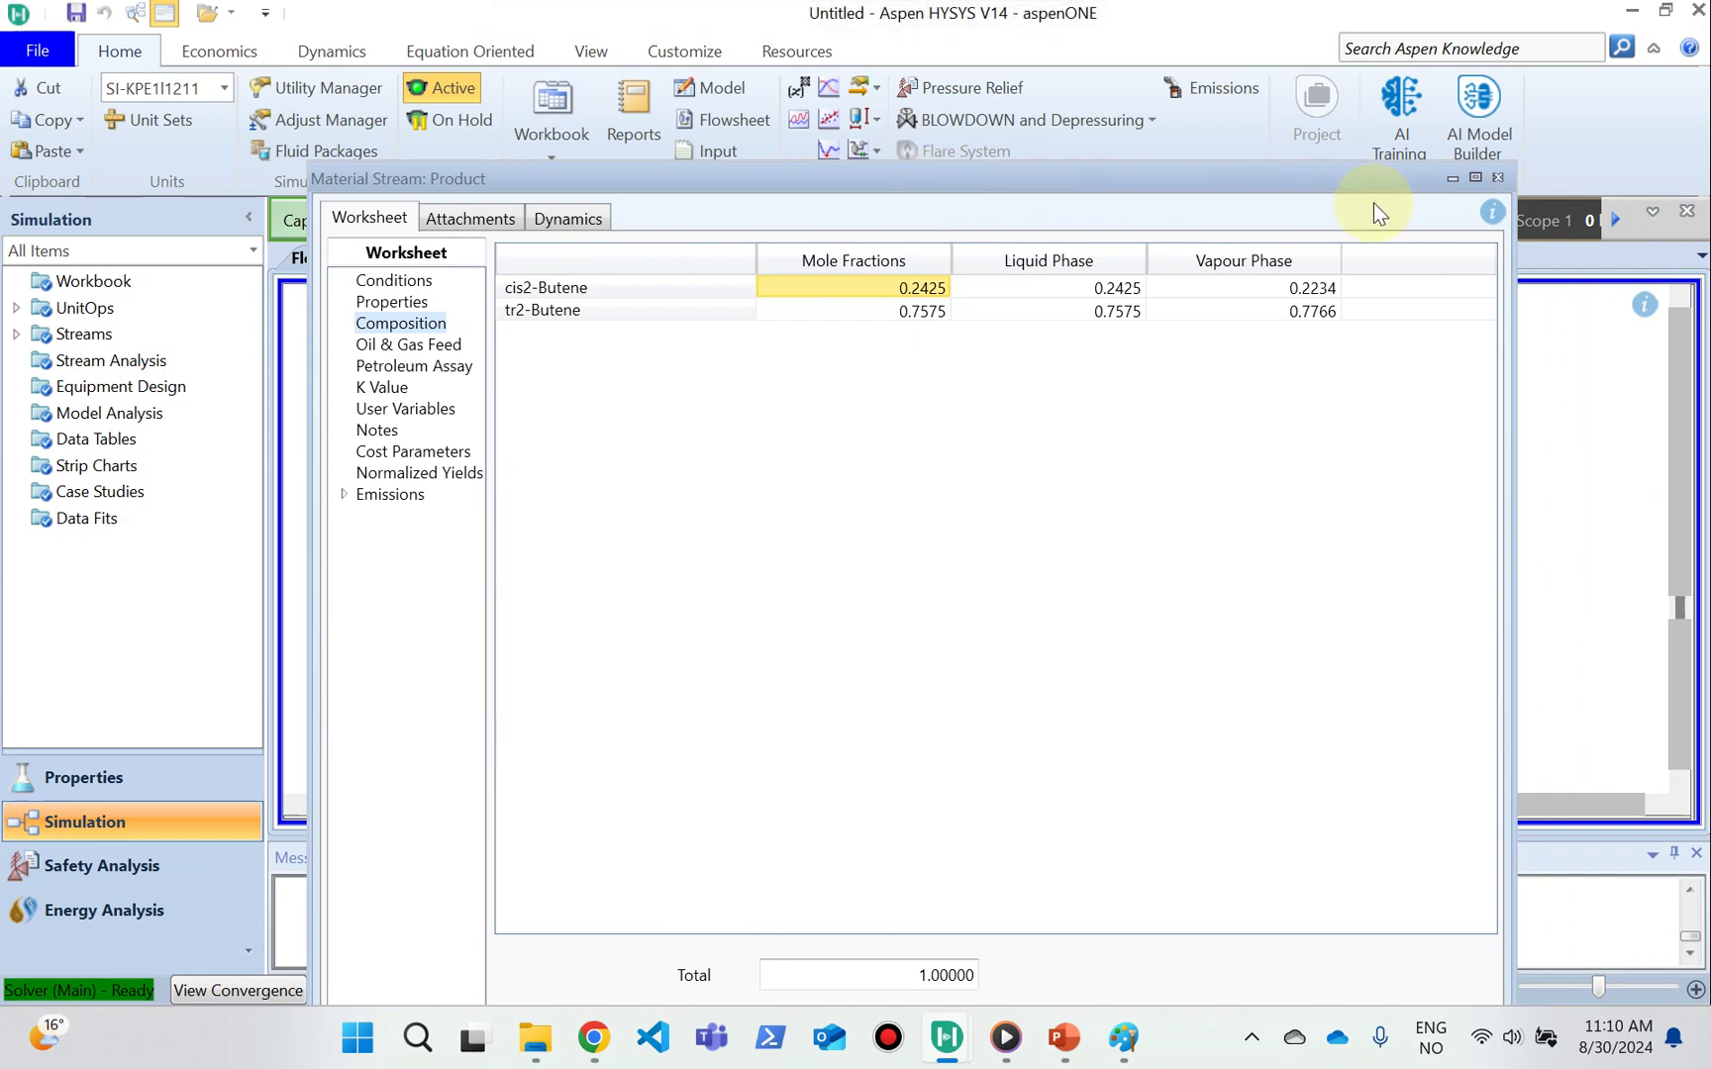
click(1501, 178)
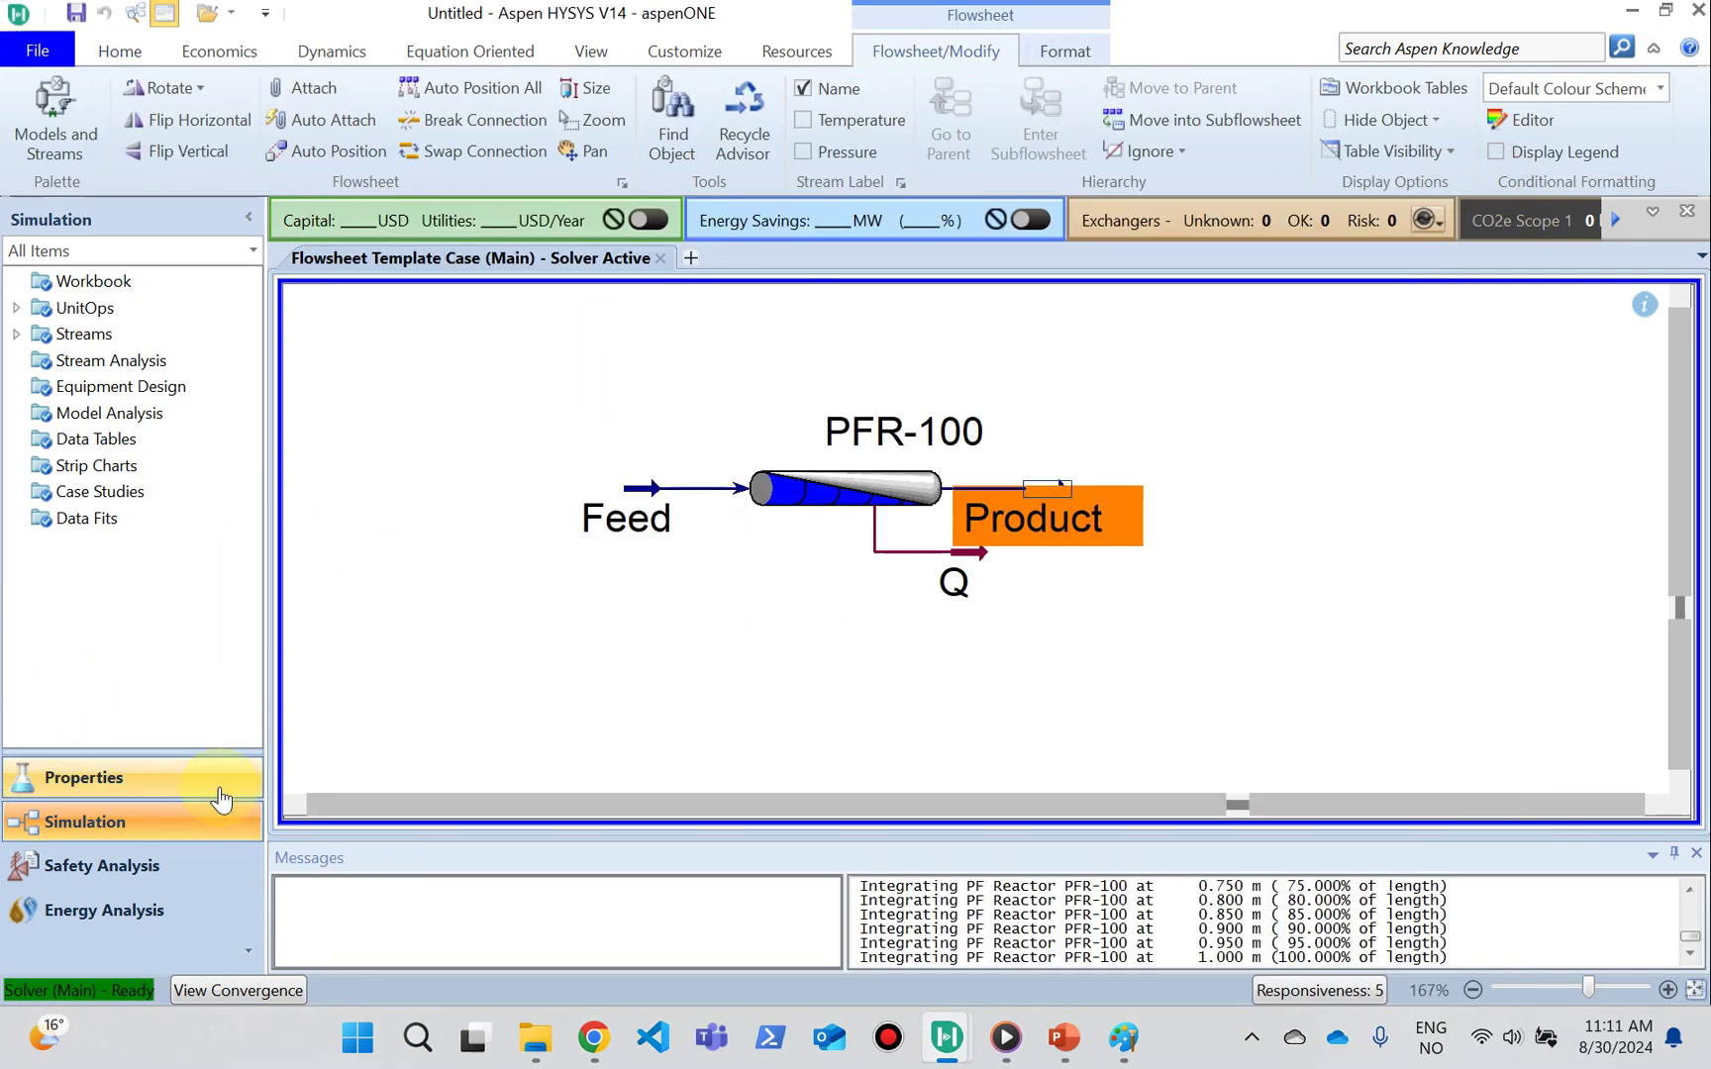
Step: Place Adjust operation ADJ-1 on the flowsheet and close the model palette
key(F4)
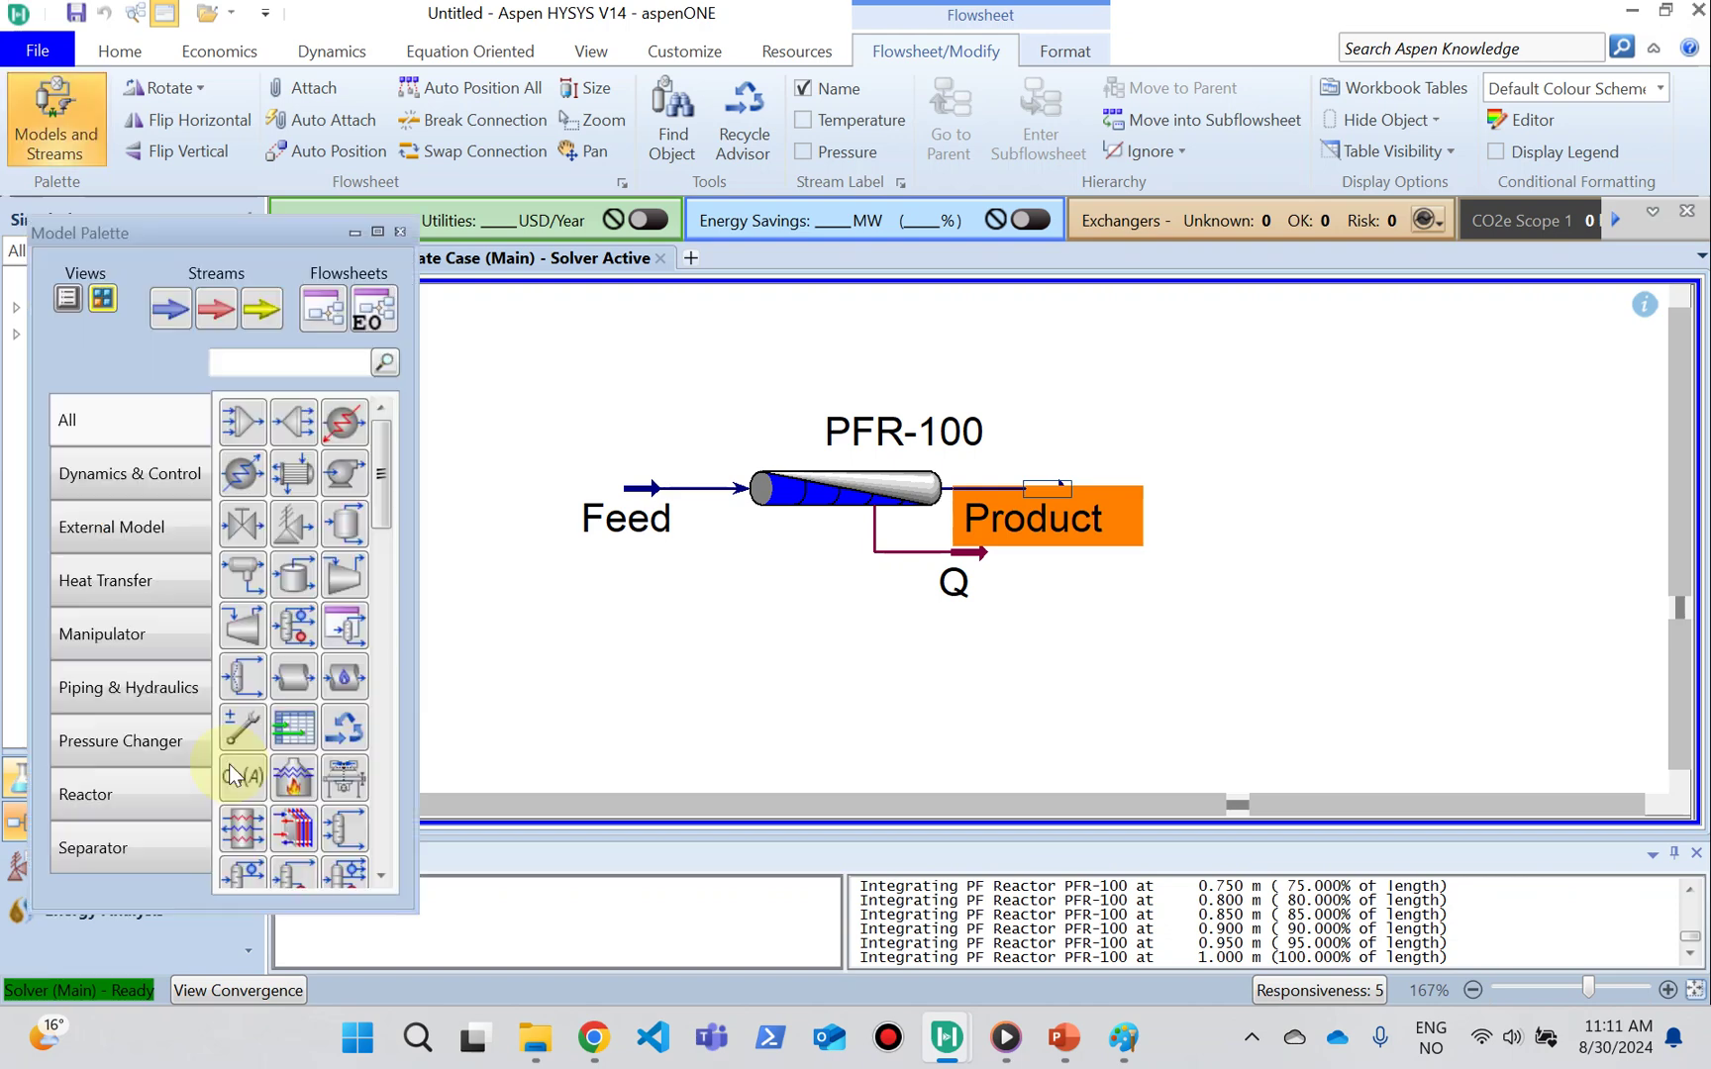
text(ad)
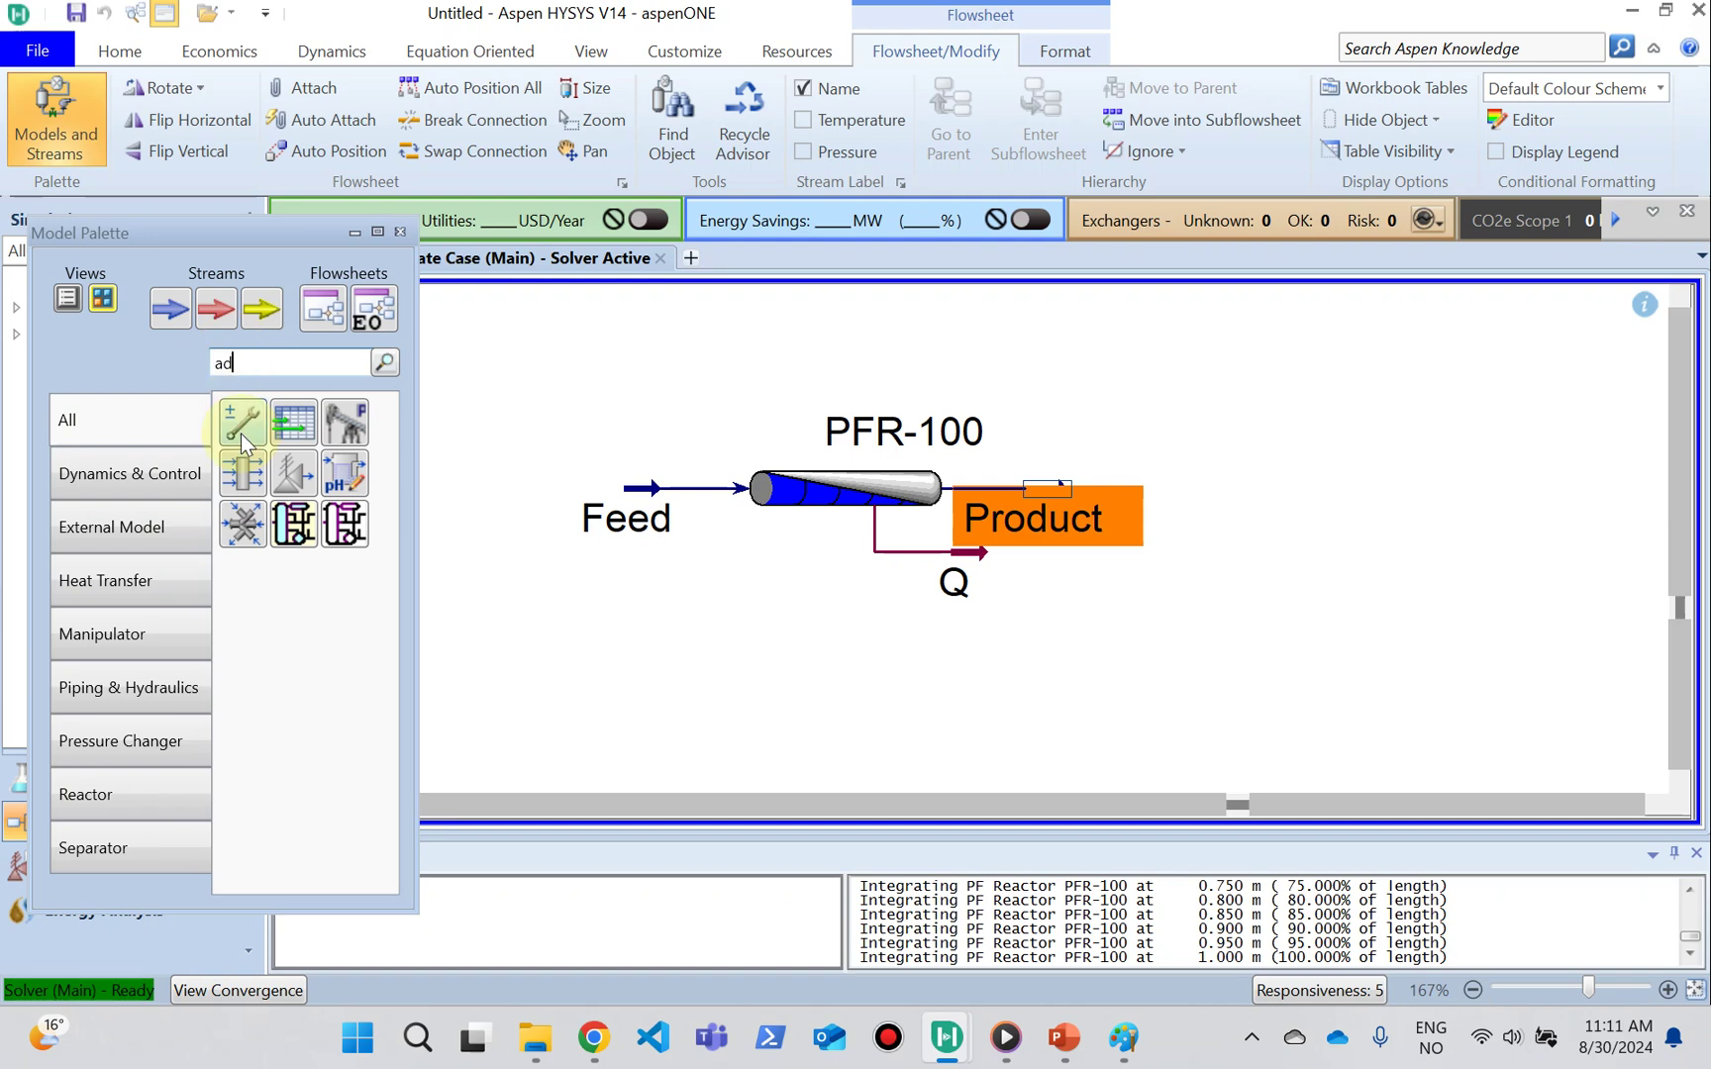
drag(240, 432, 780, 423)
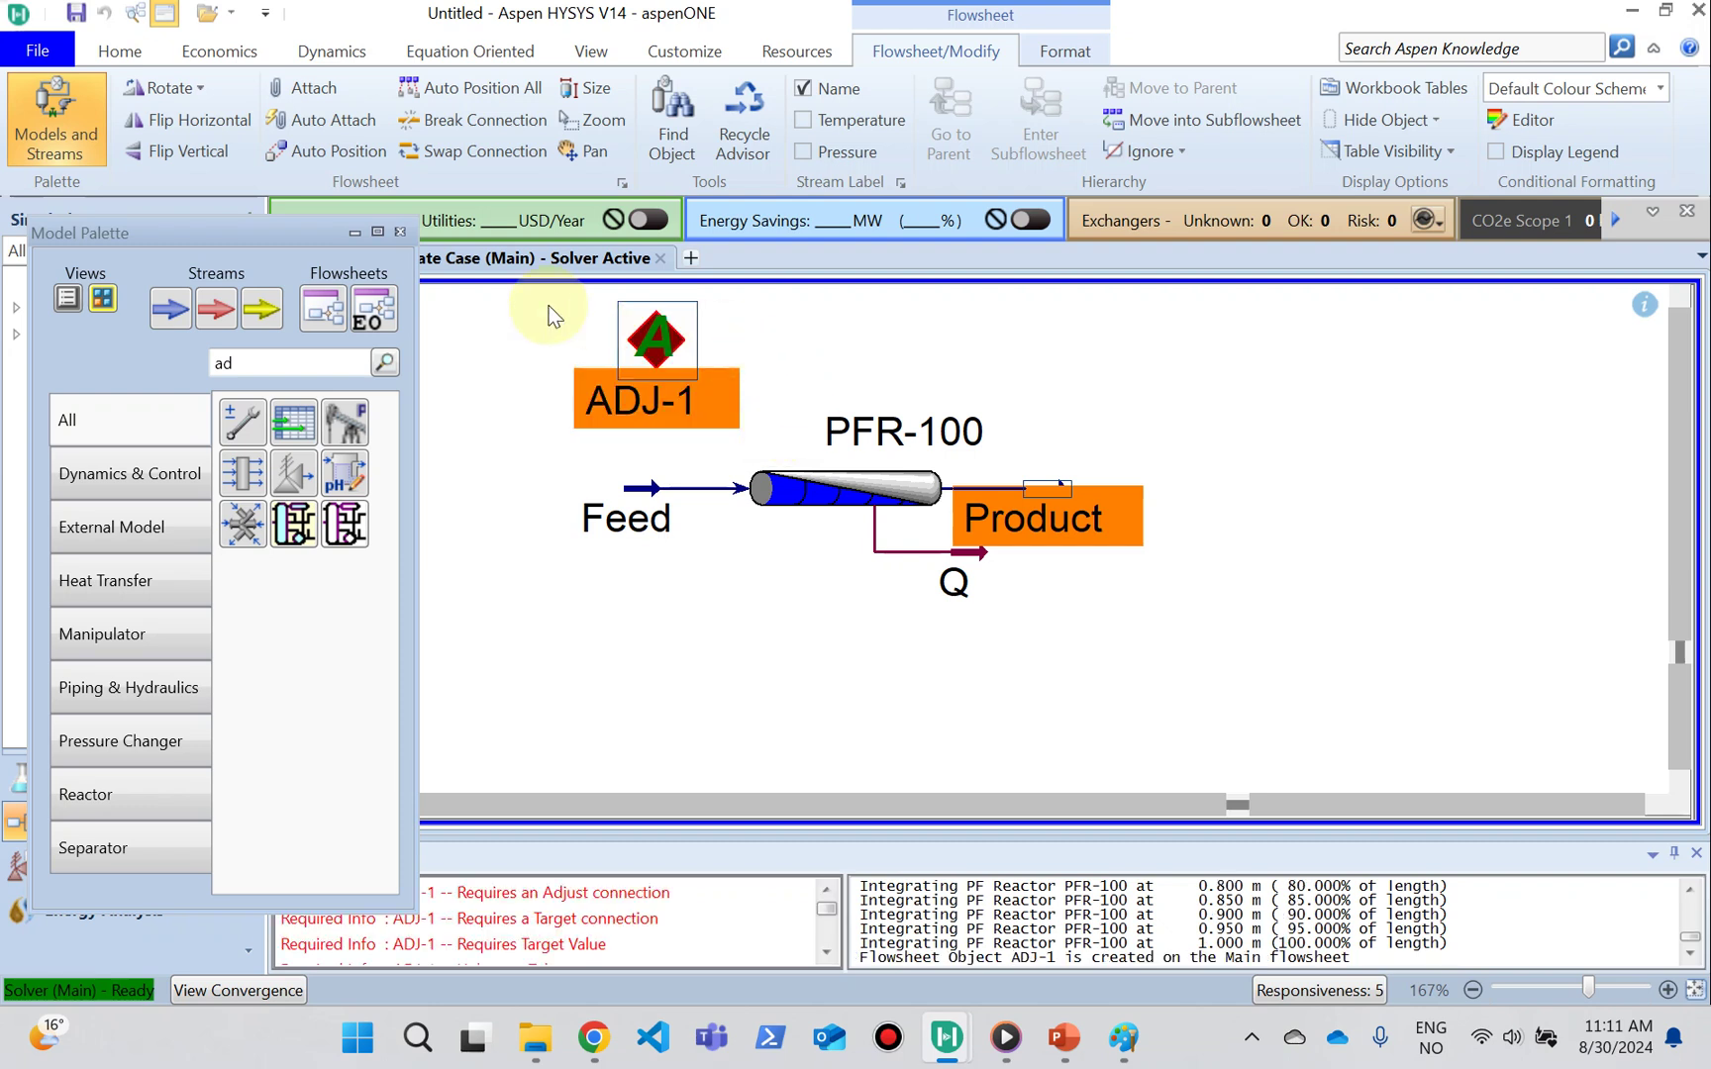
click(650, 365)
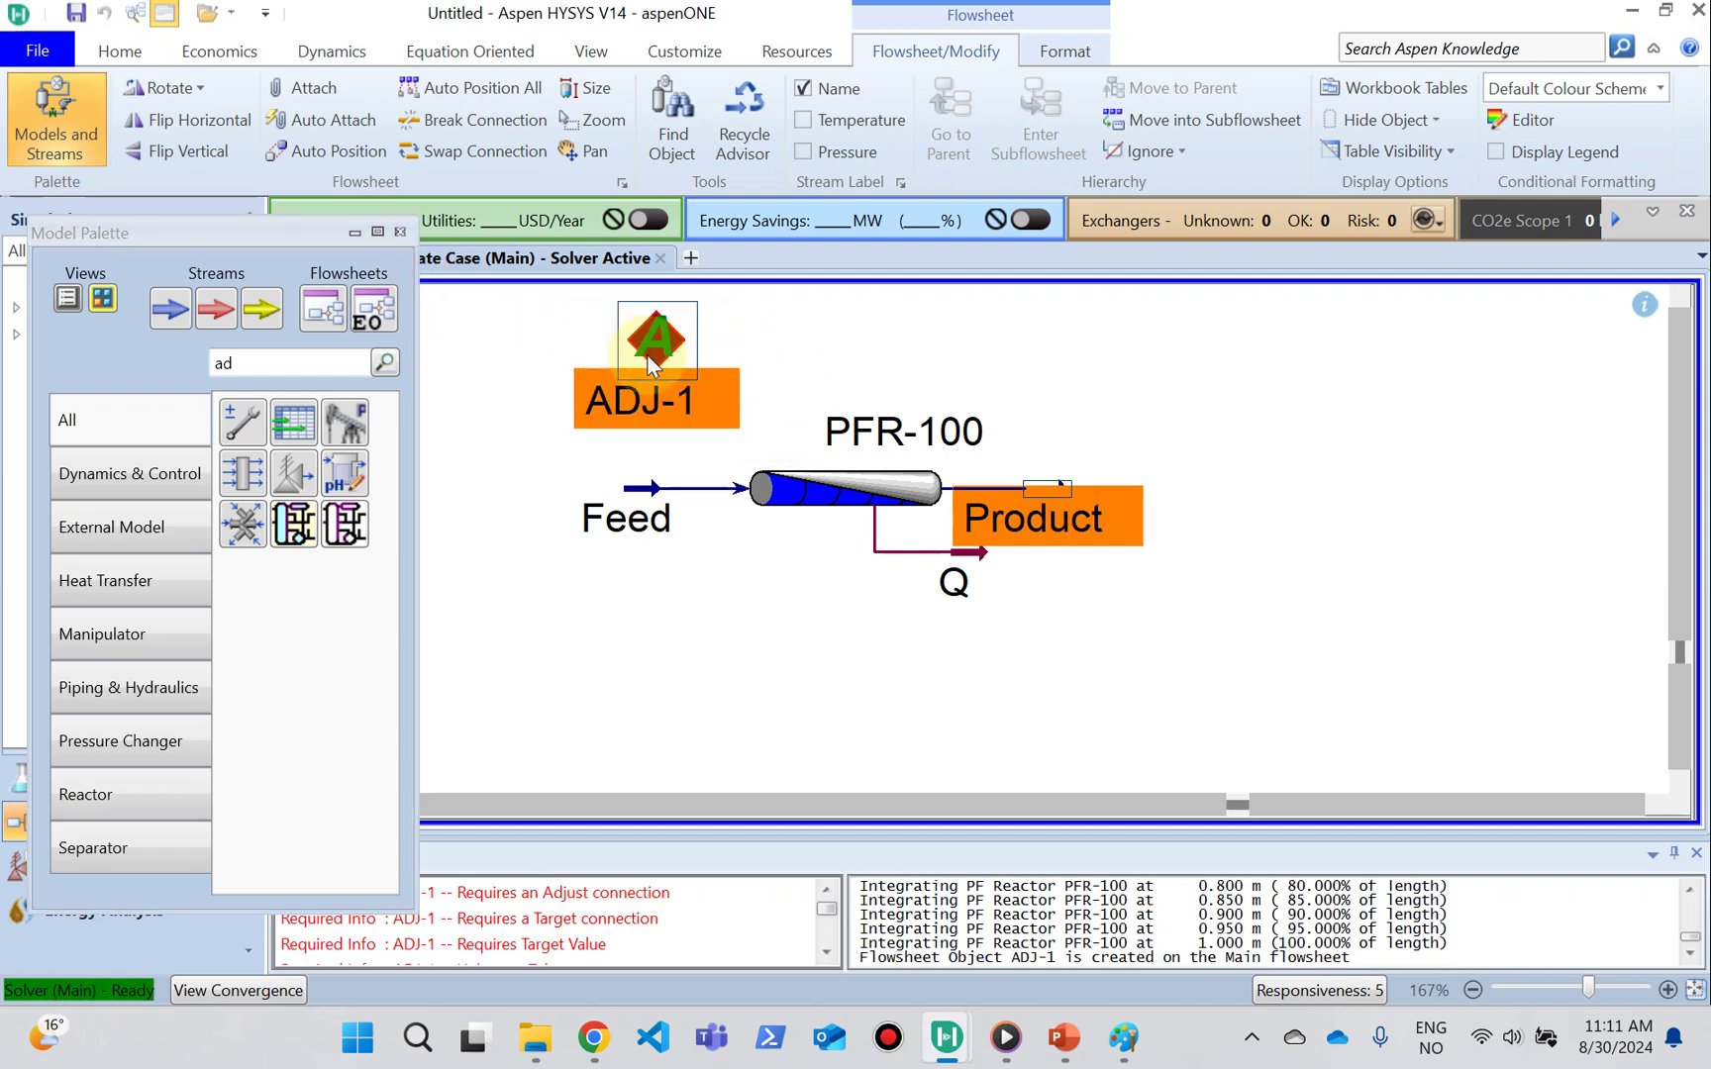
click(394, 235)
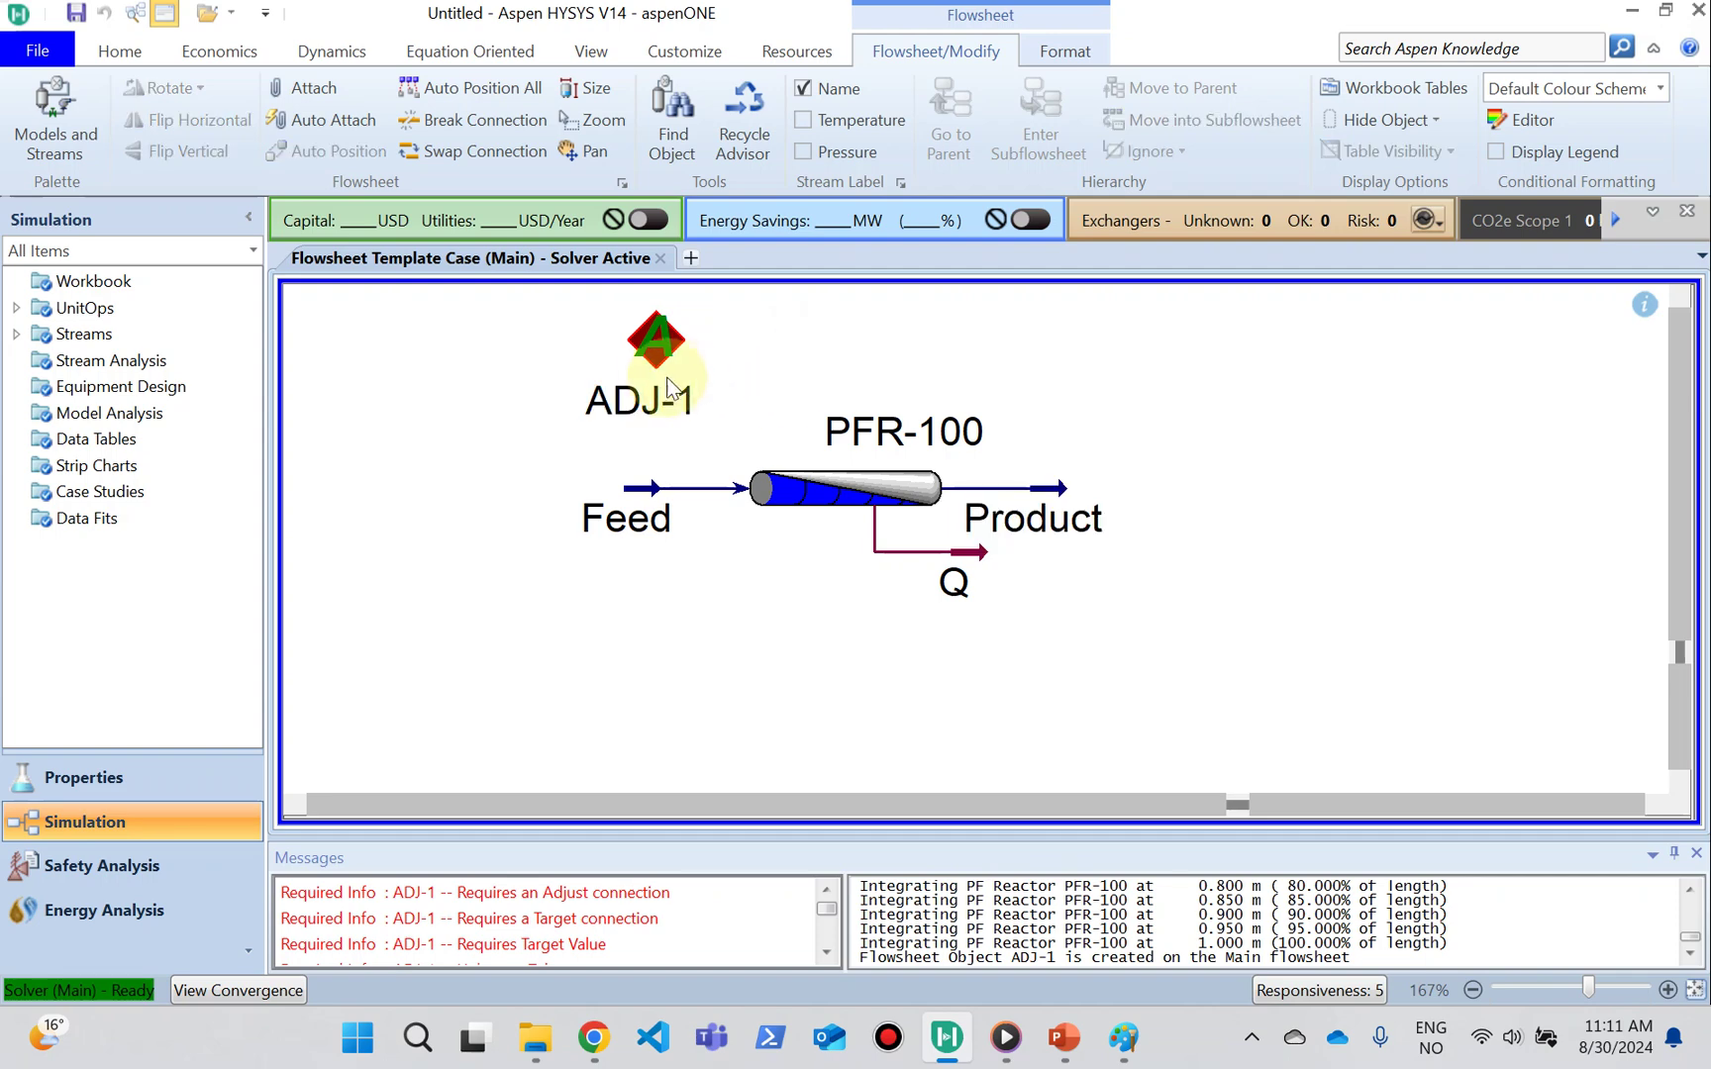
Step: Set ADJ-1's adjusted variable to PFR-100 Reactor Volume
double_click(657, 375)
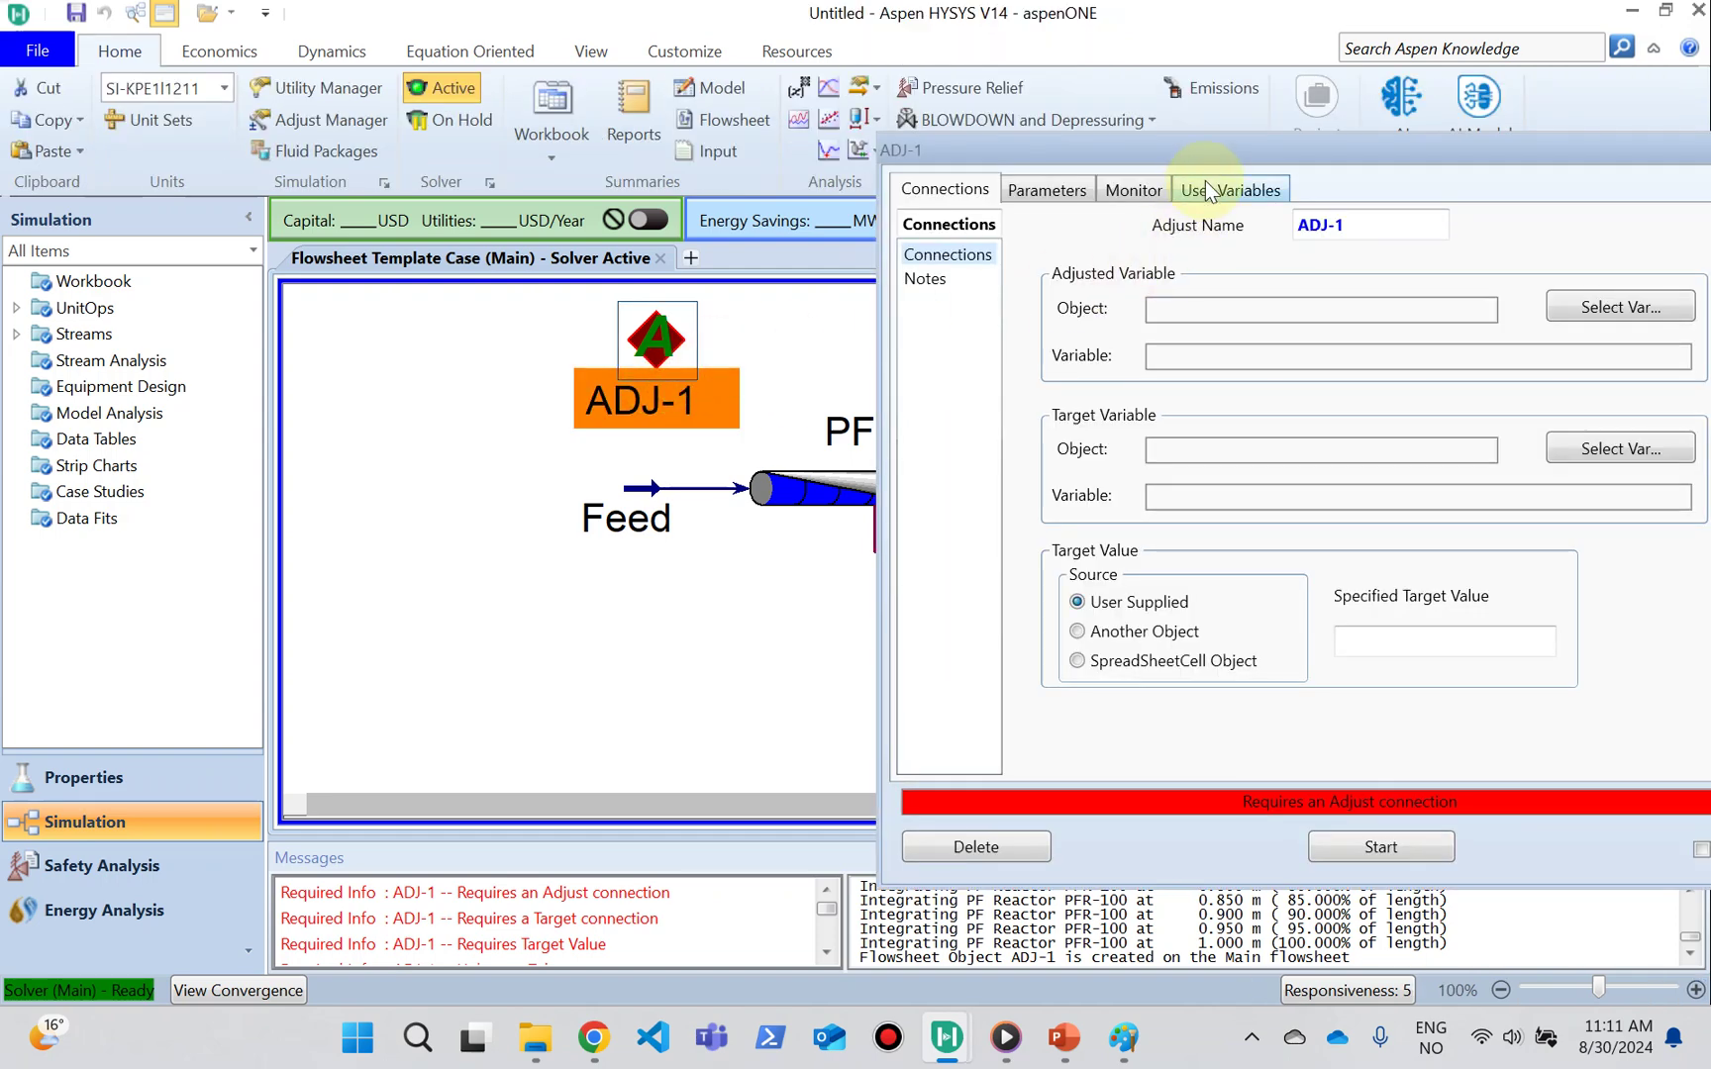
drag(1216, 149, 854, 165)
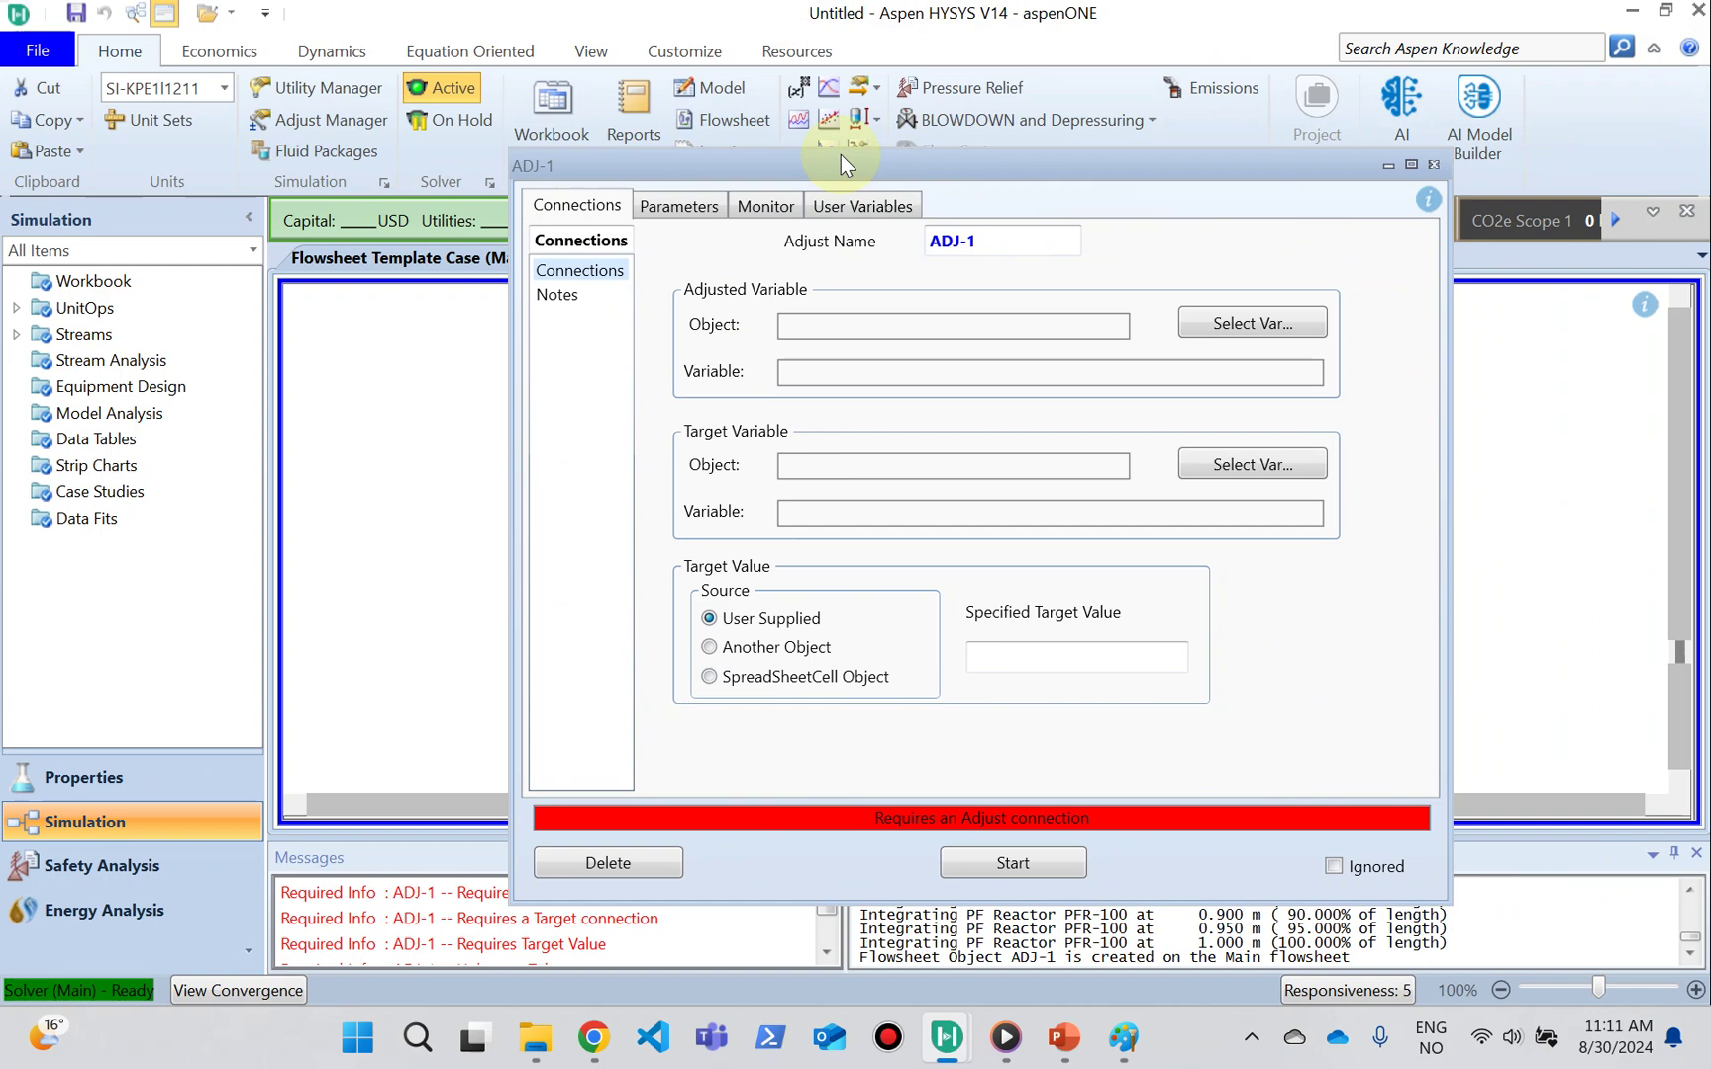
click(1277, 325)
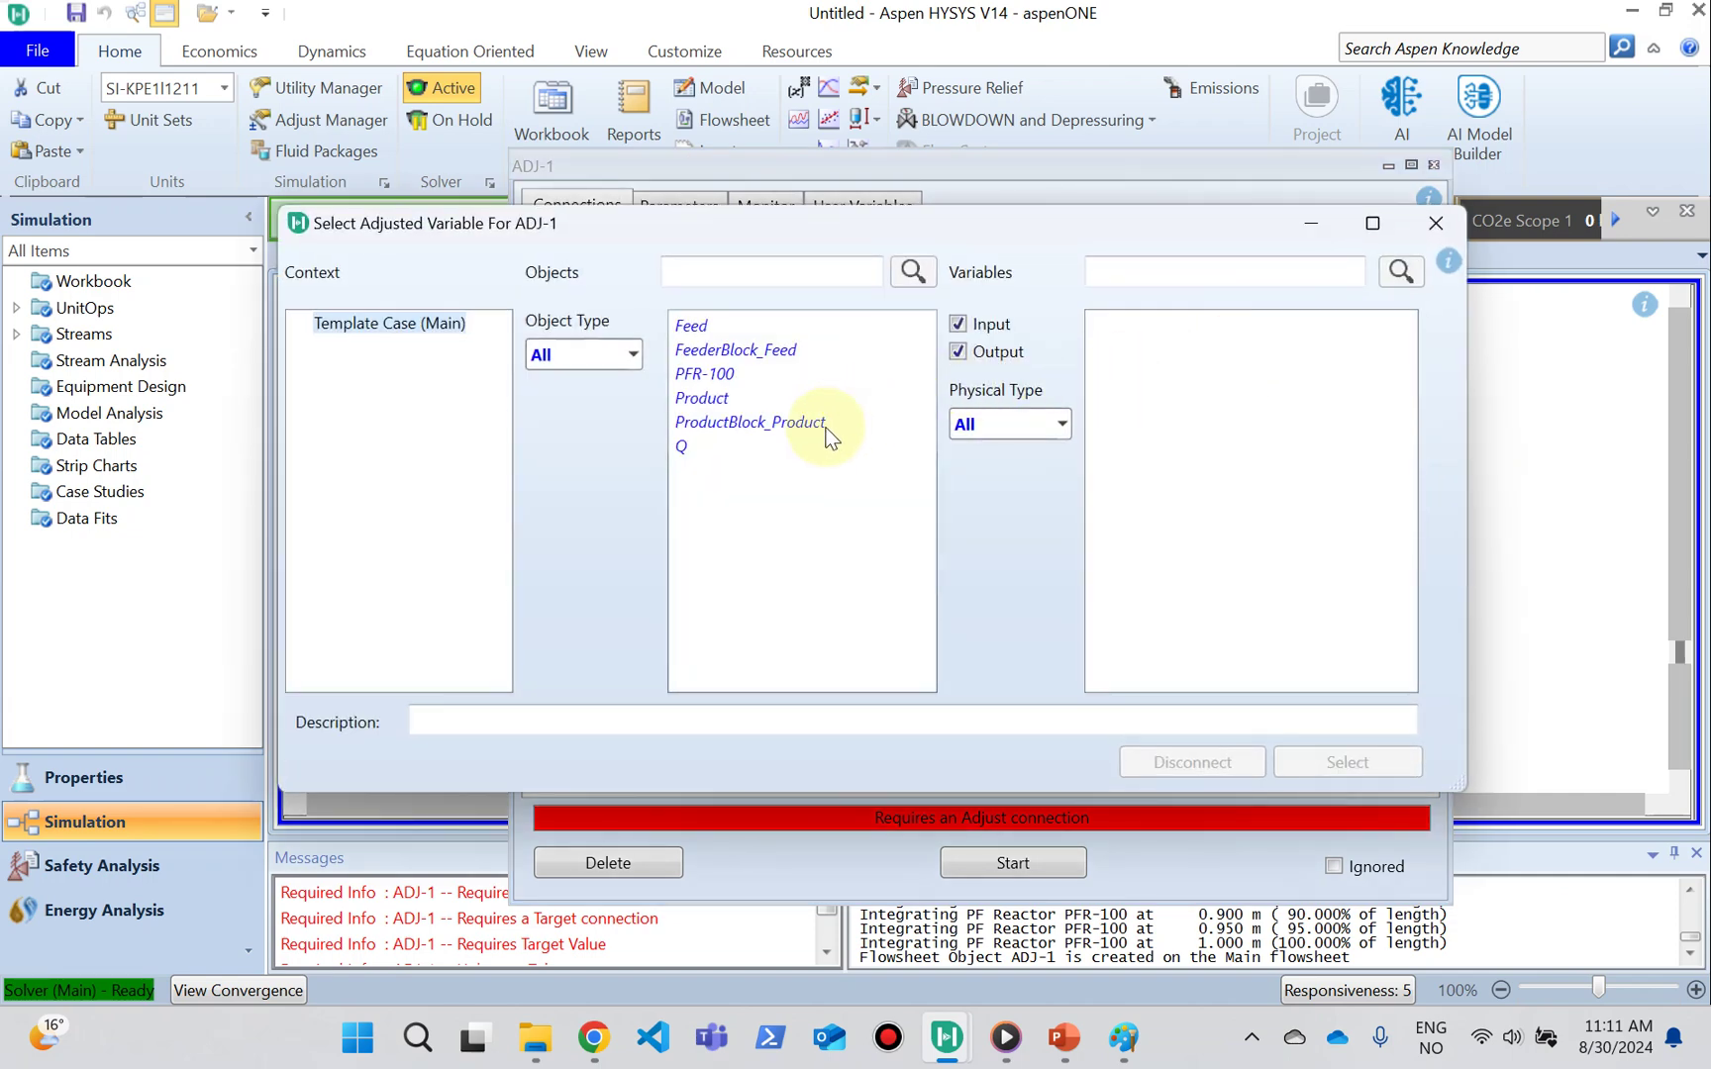
click(742, 377)
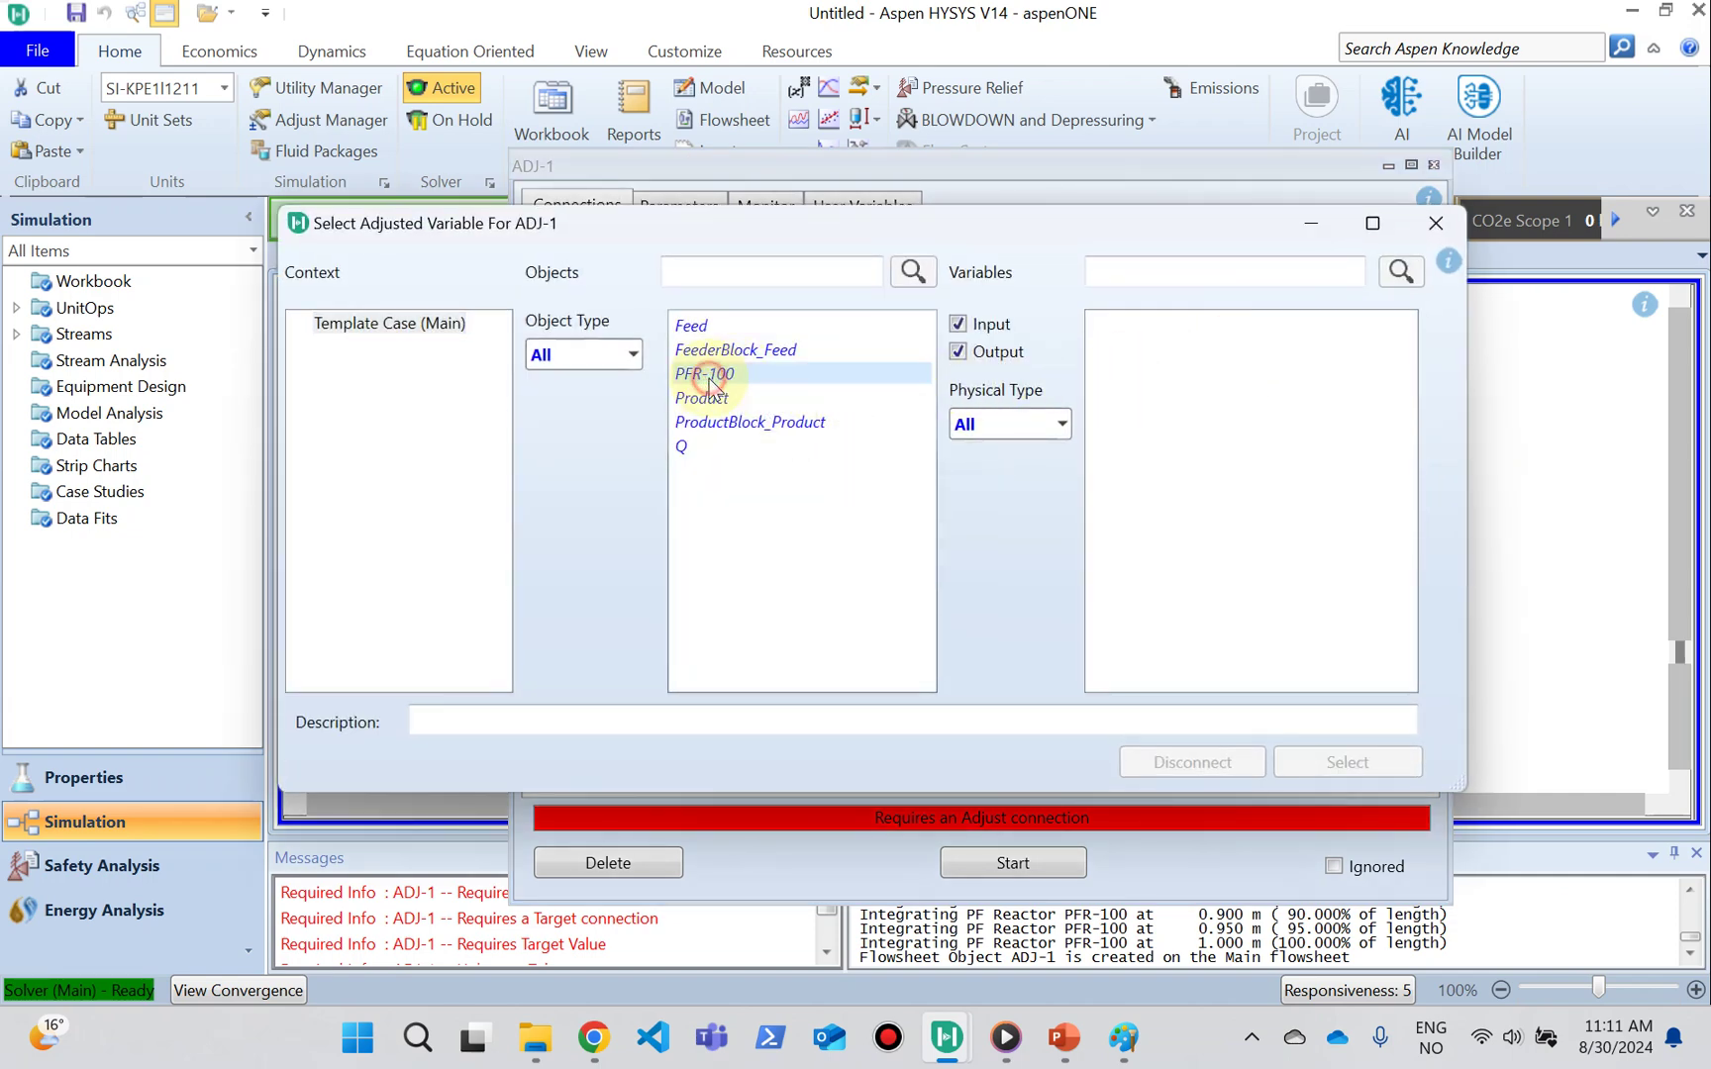
click(1119, 278)
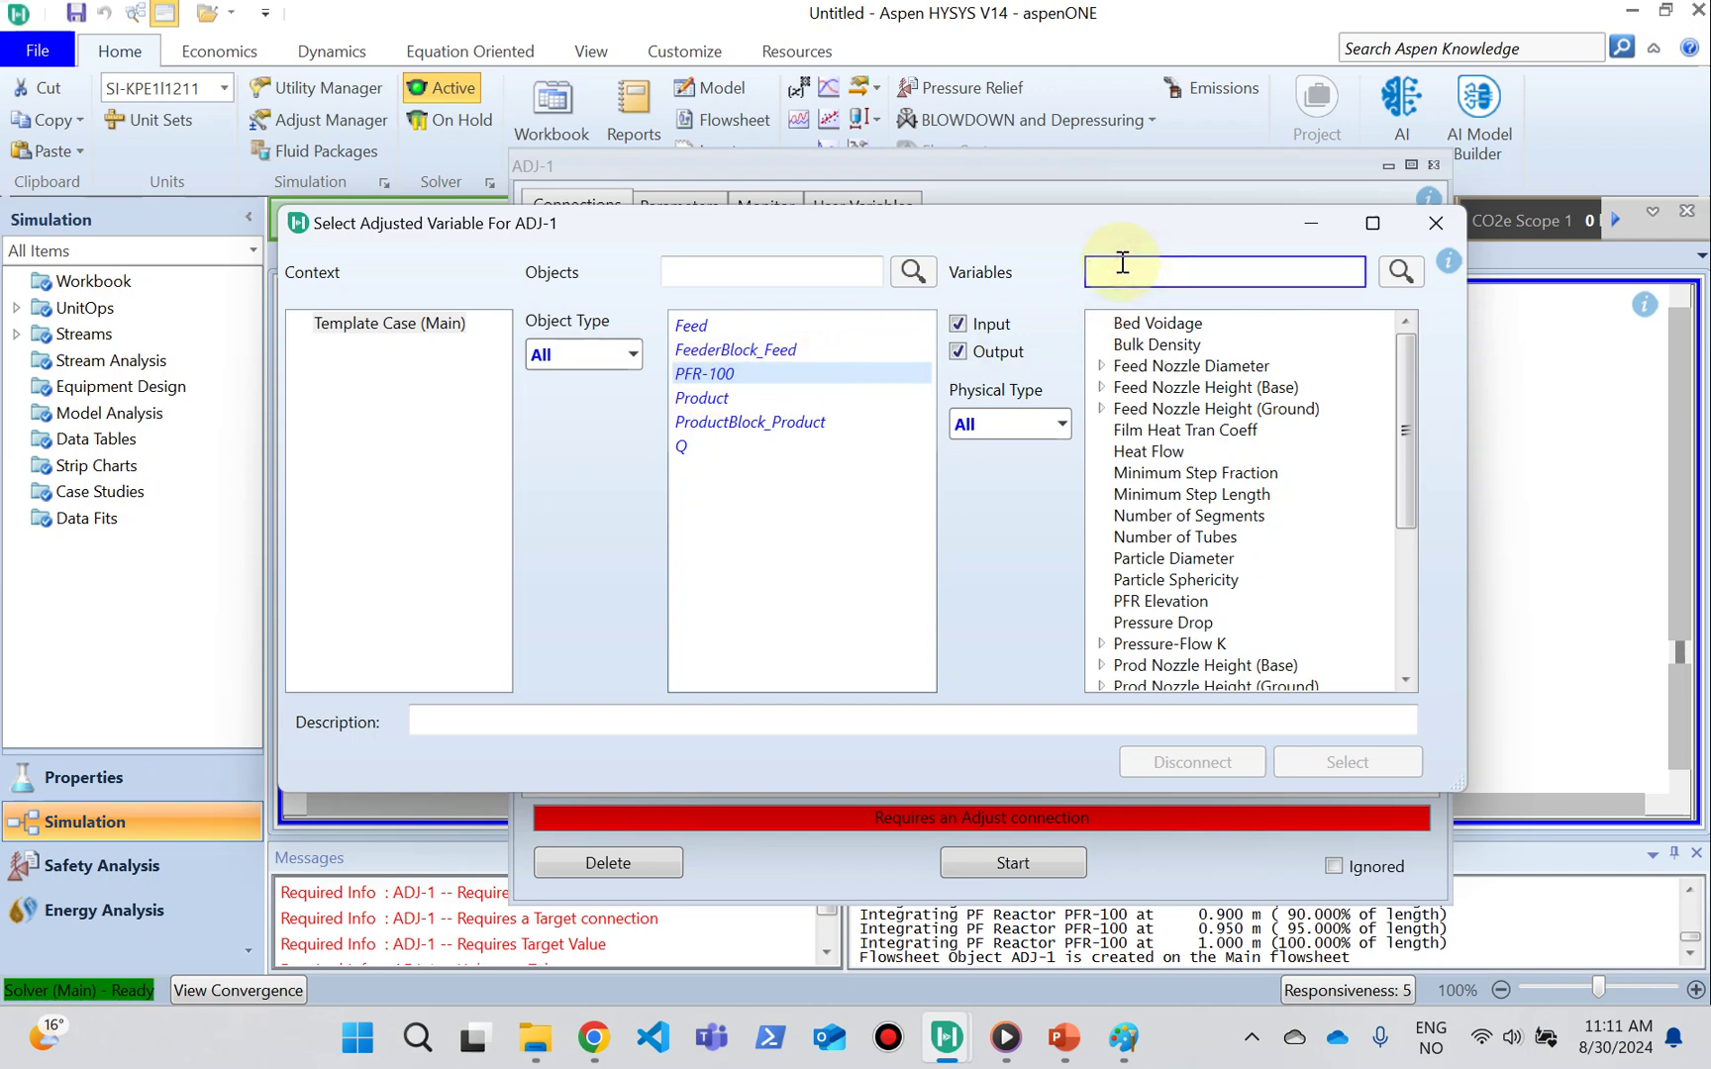
text(volum)
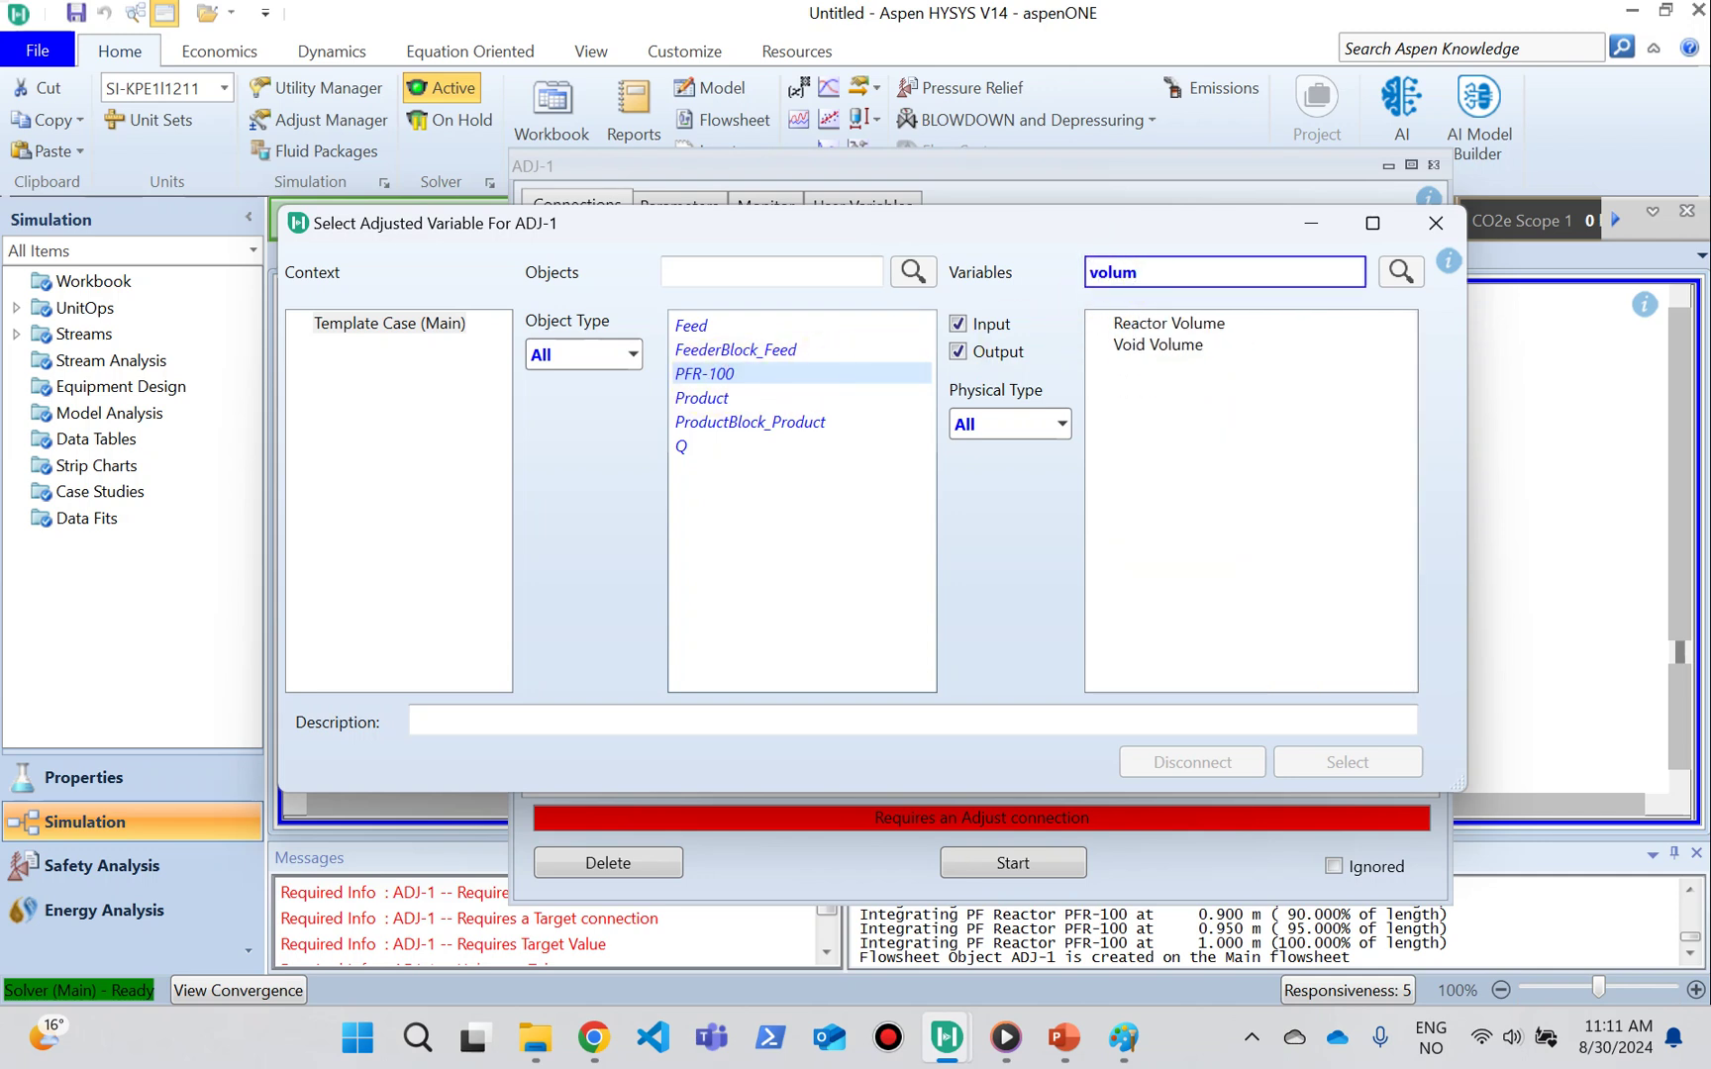
click(1206, 327)
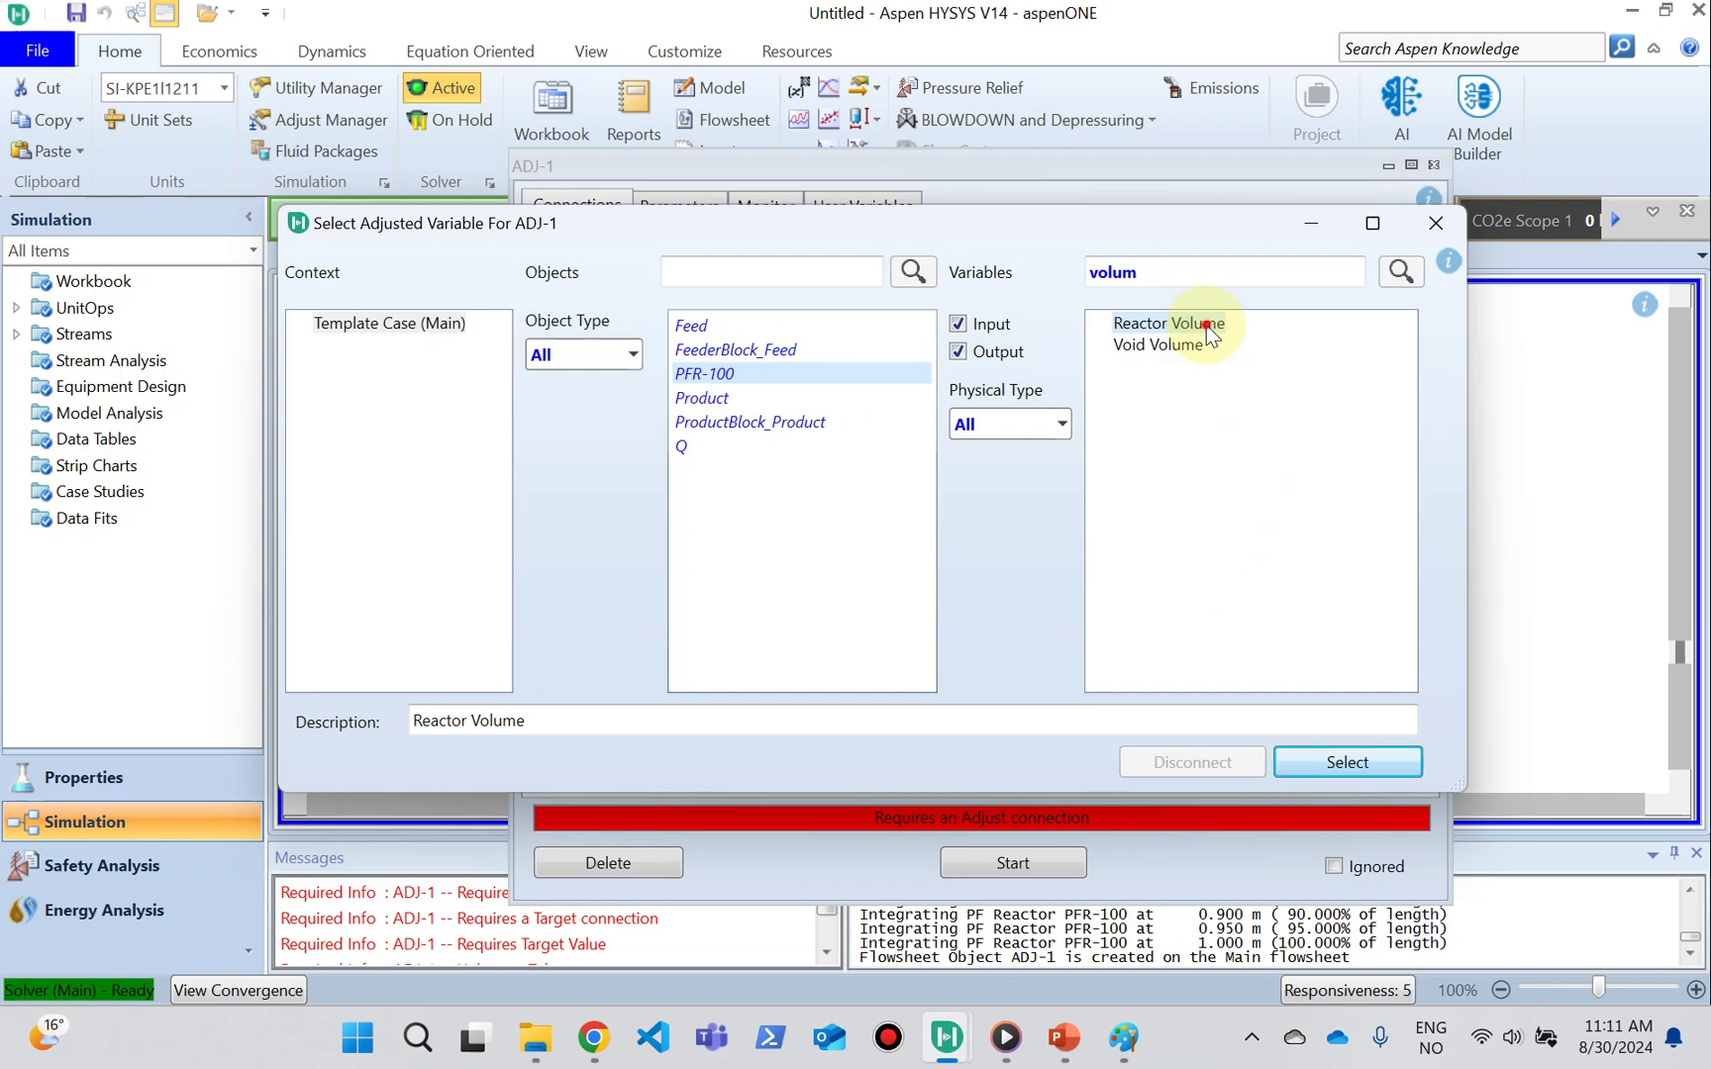
click(1347, 762)
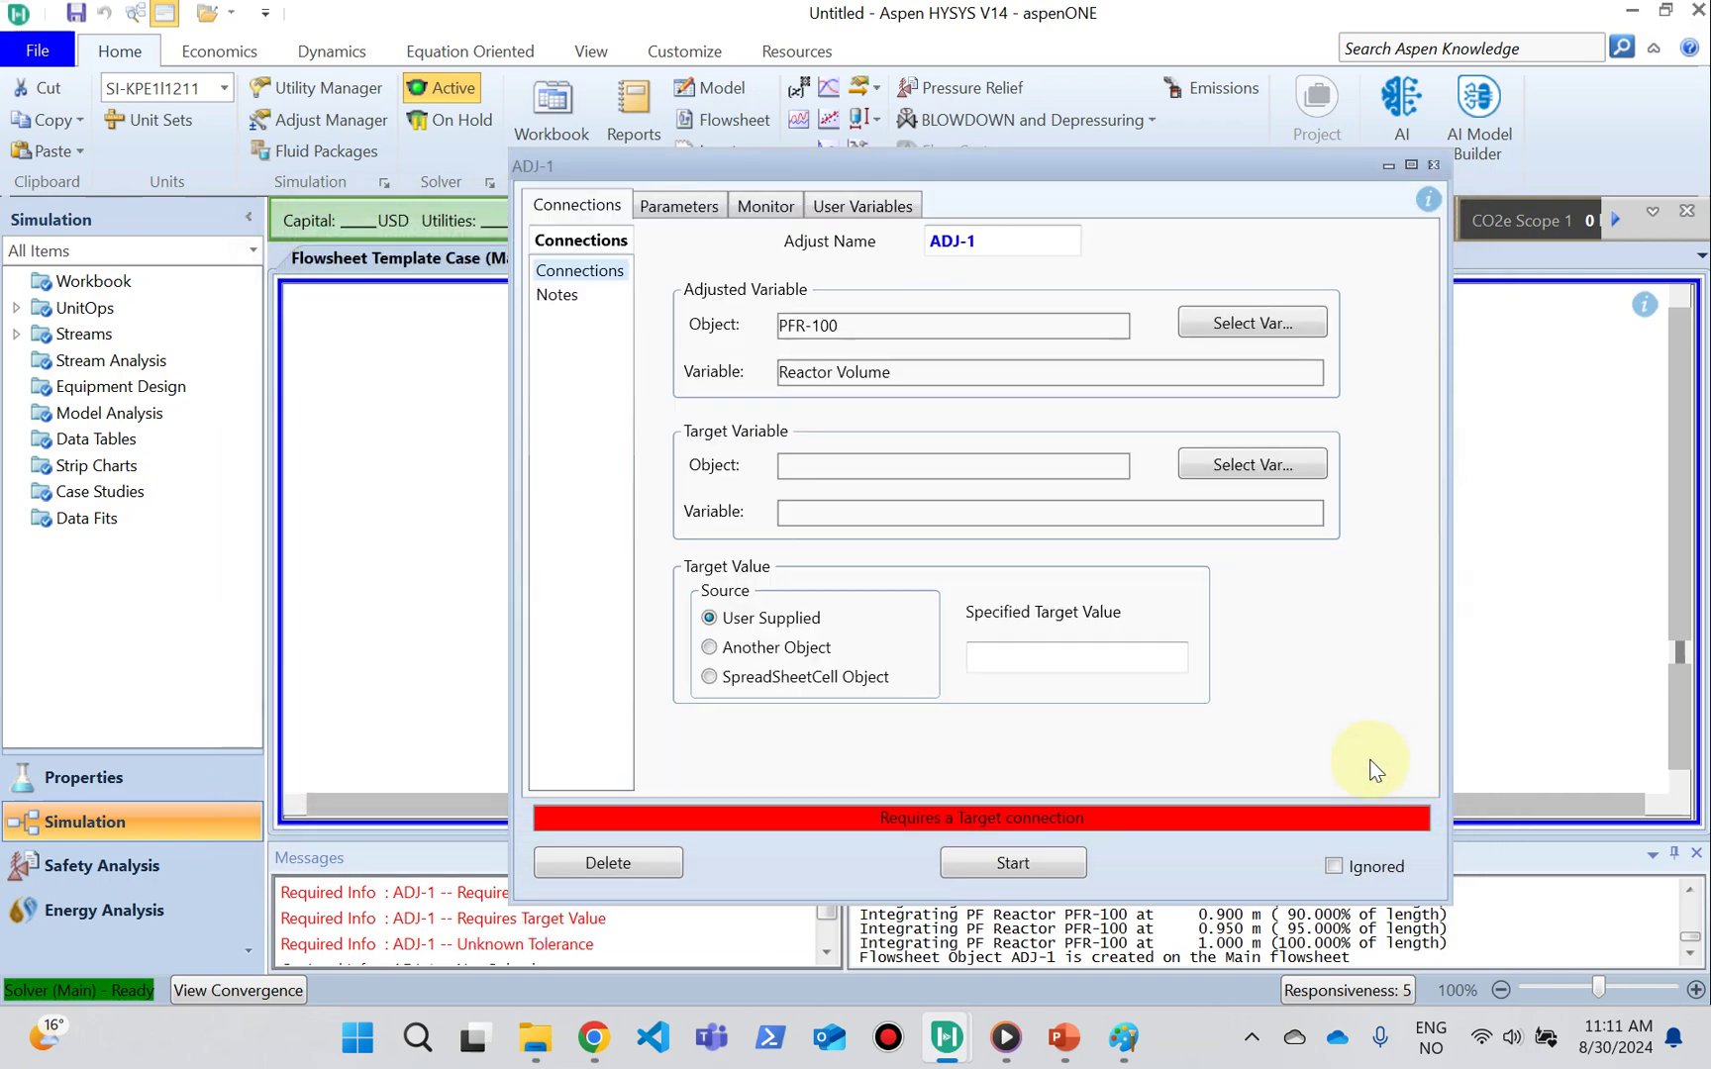
Step: Set ADJ-1's target variable to PFR-100 Act. % Cnv._1
click(1250, 463)
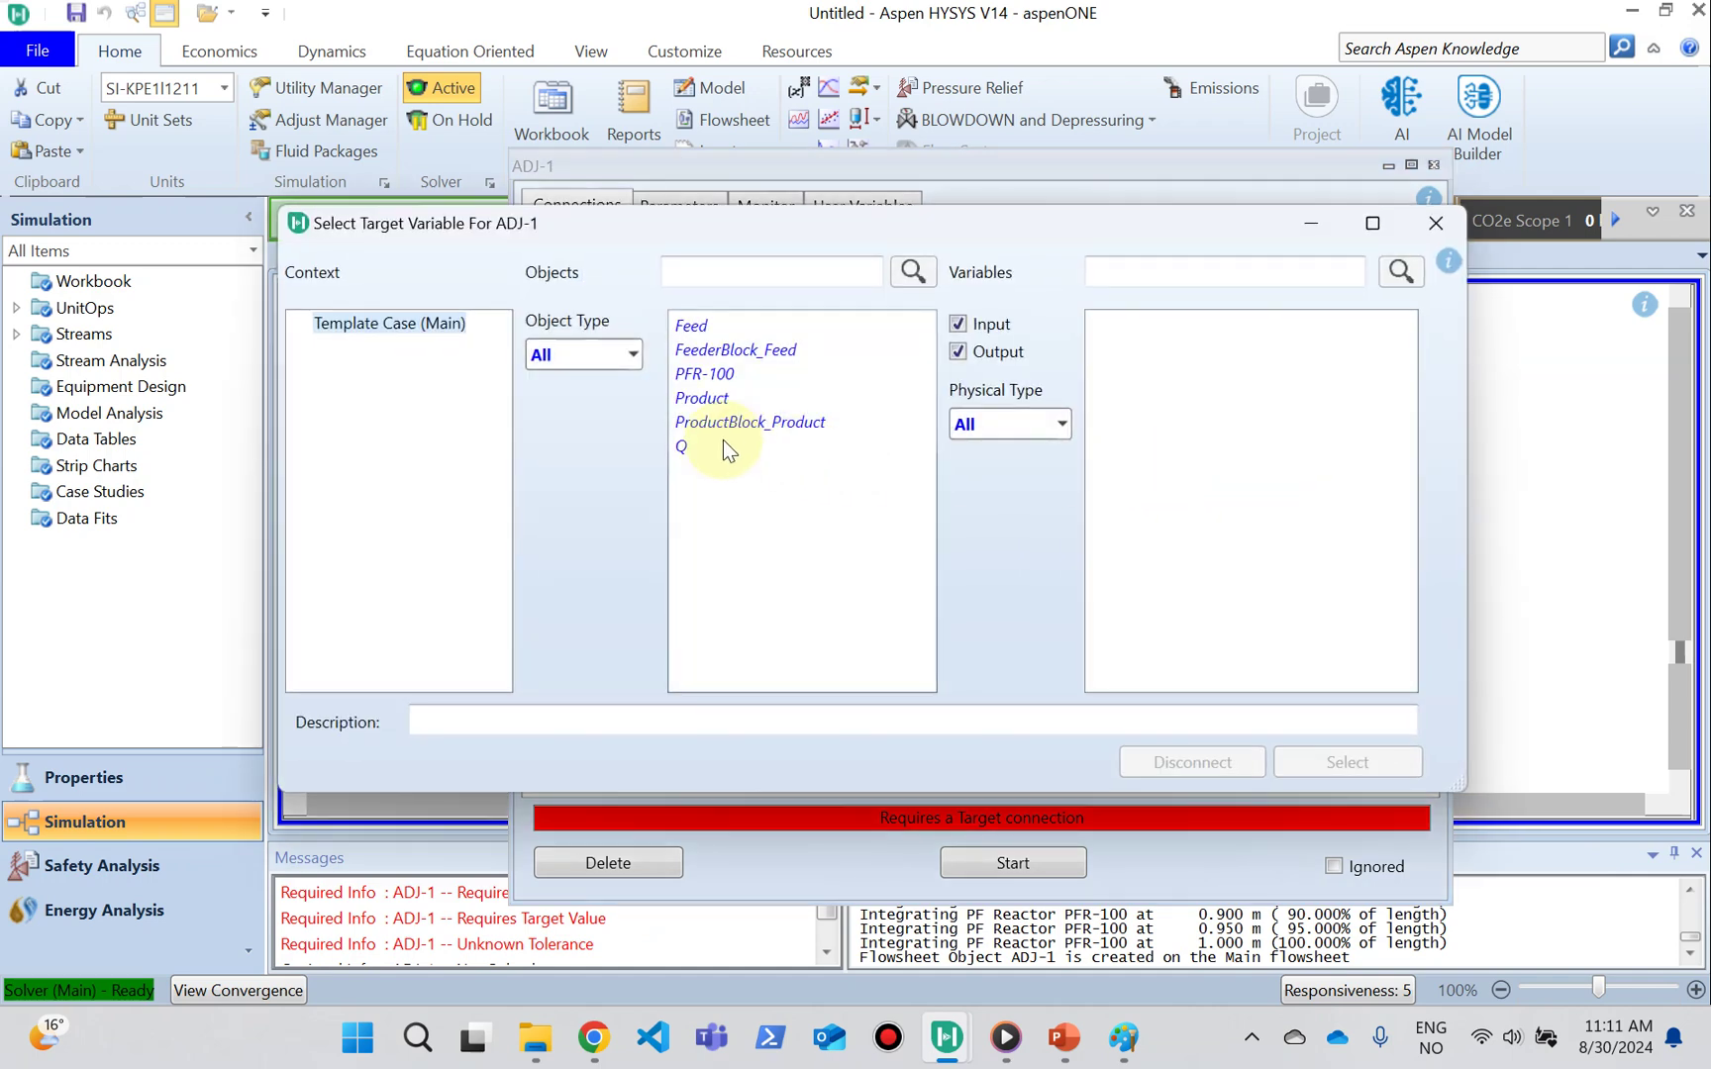
click(700, 375)
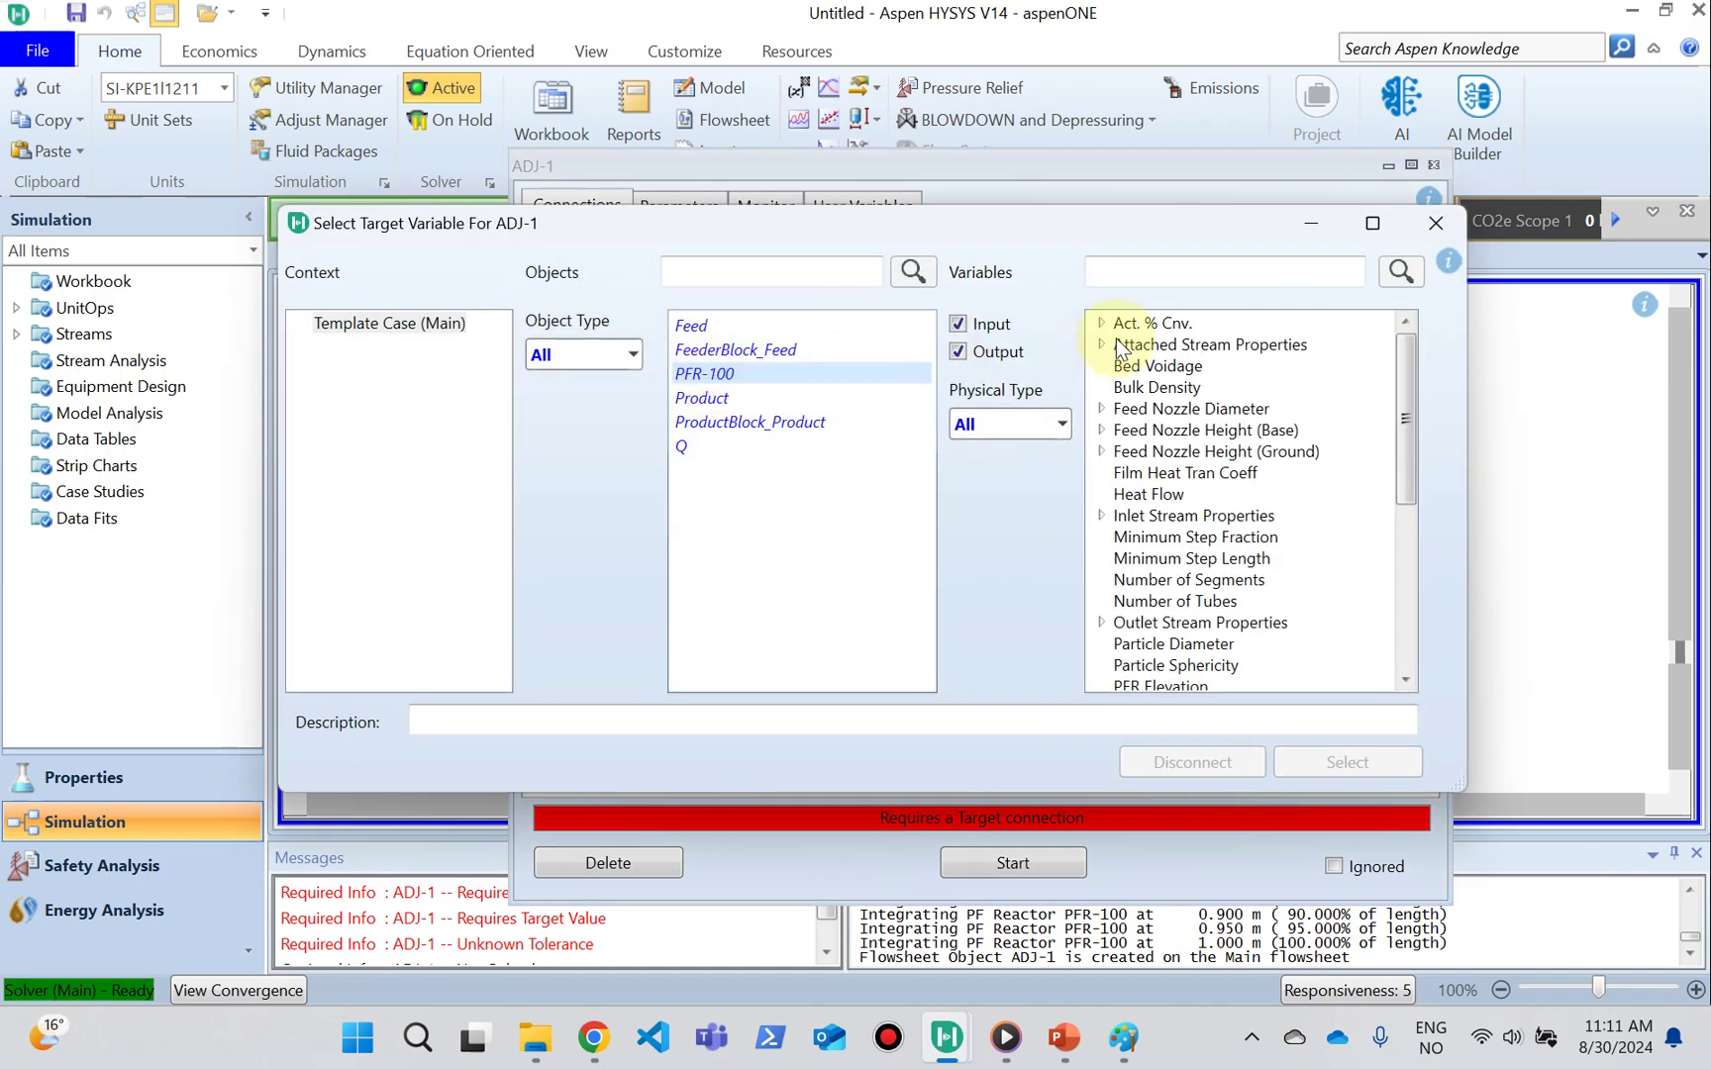
click(1139, 325)
double_click(1148, 326)
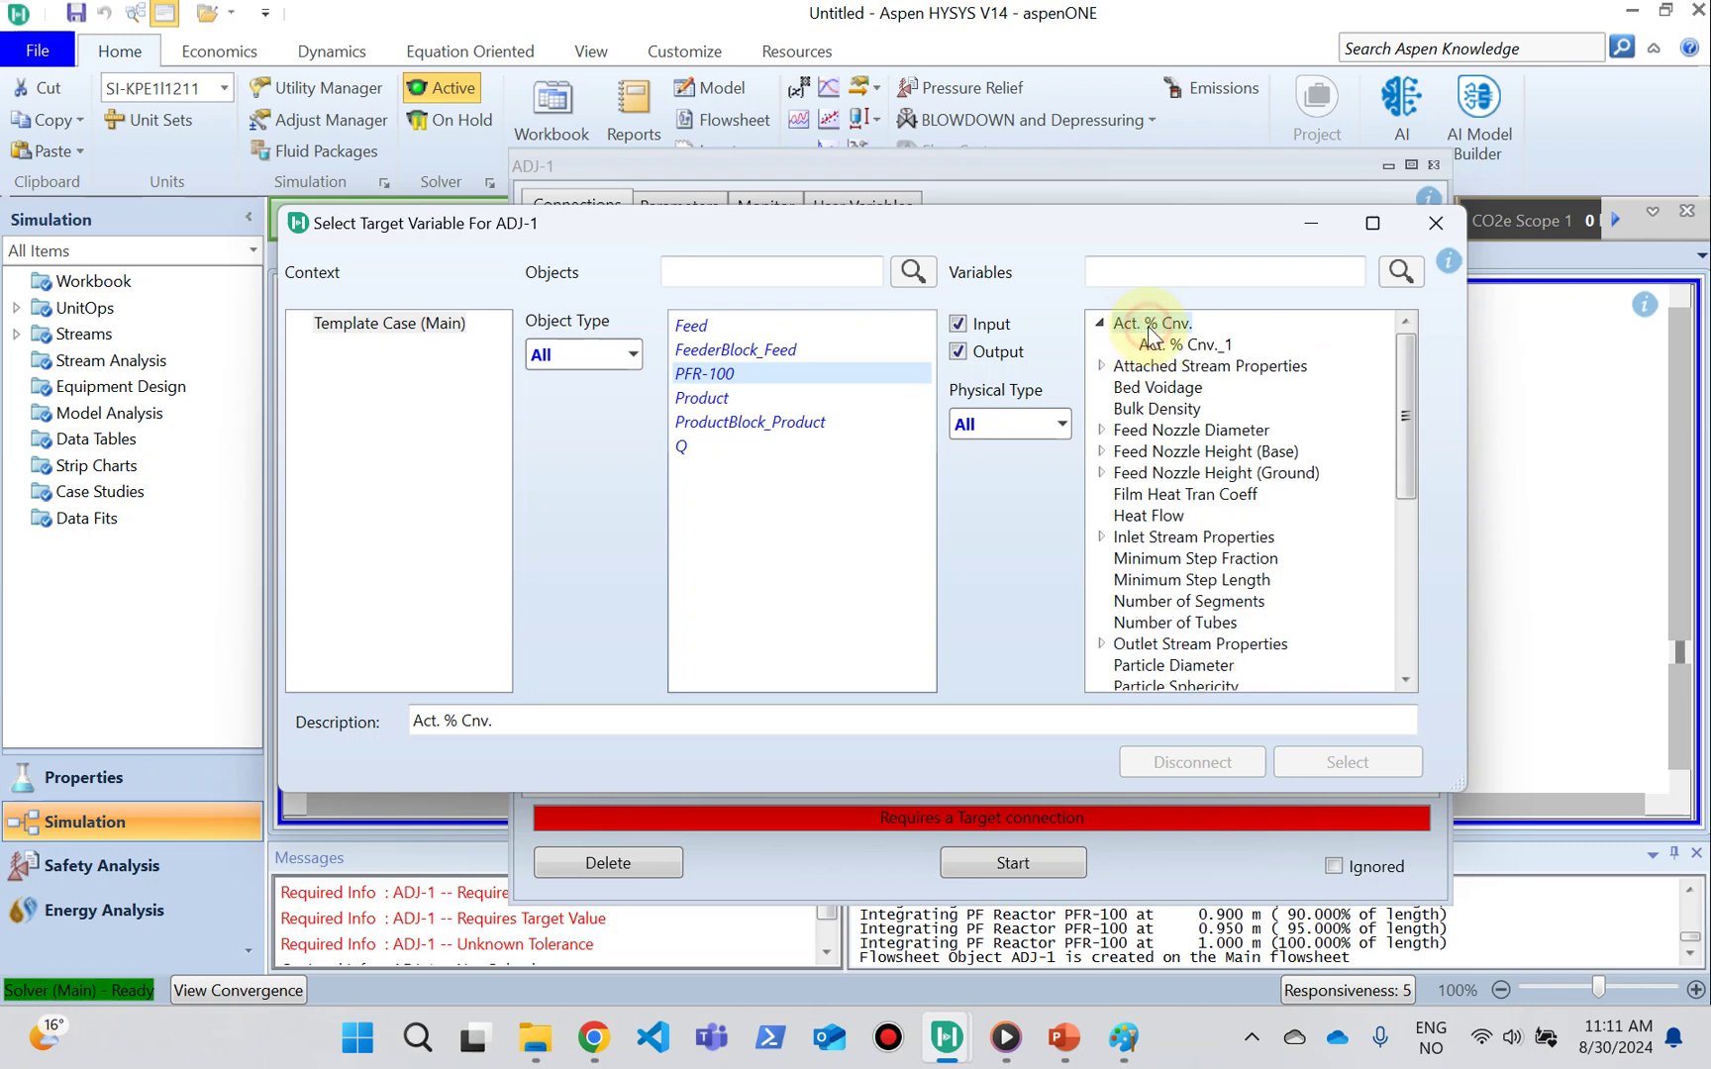
click(1170, 346)
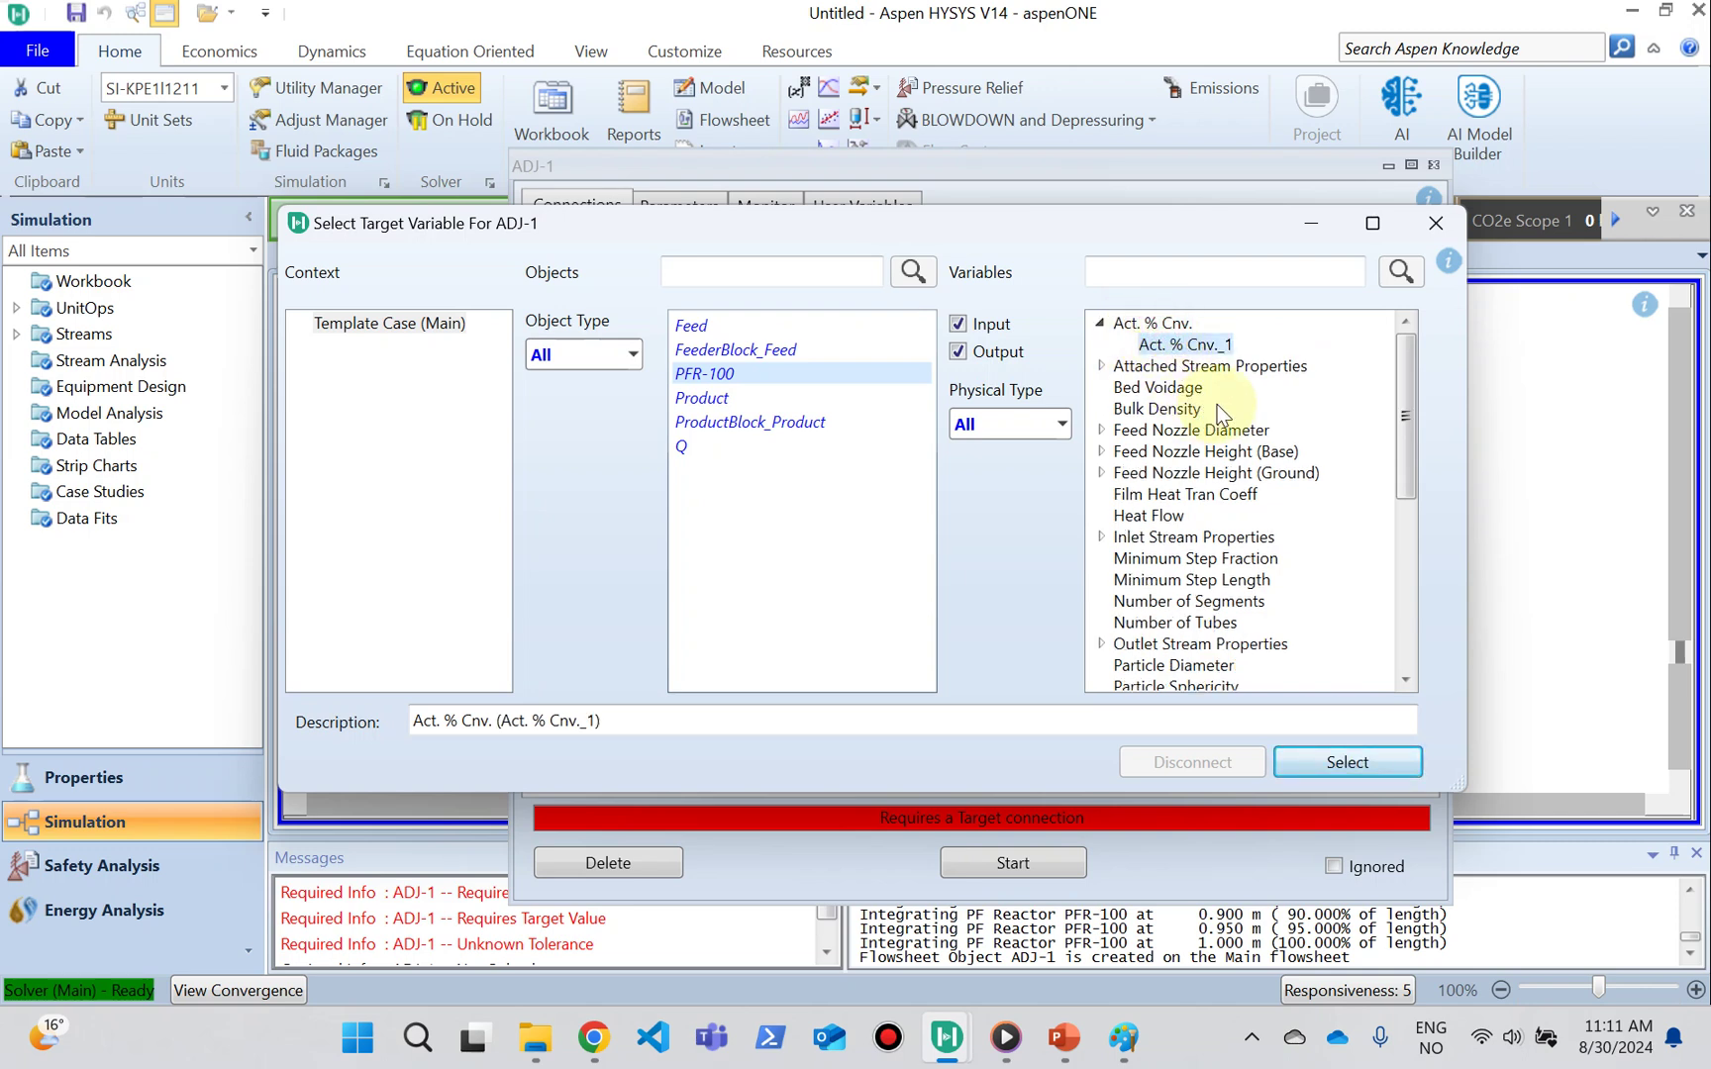
click(1322, 756)
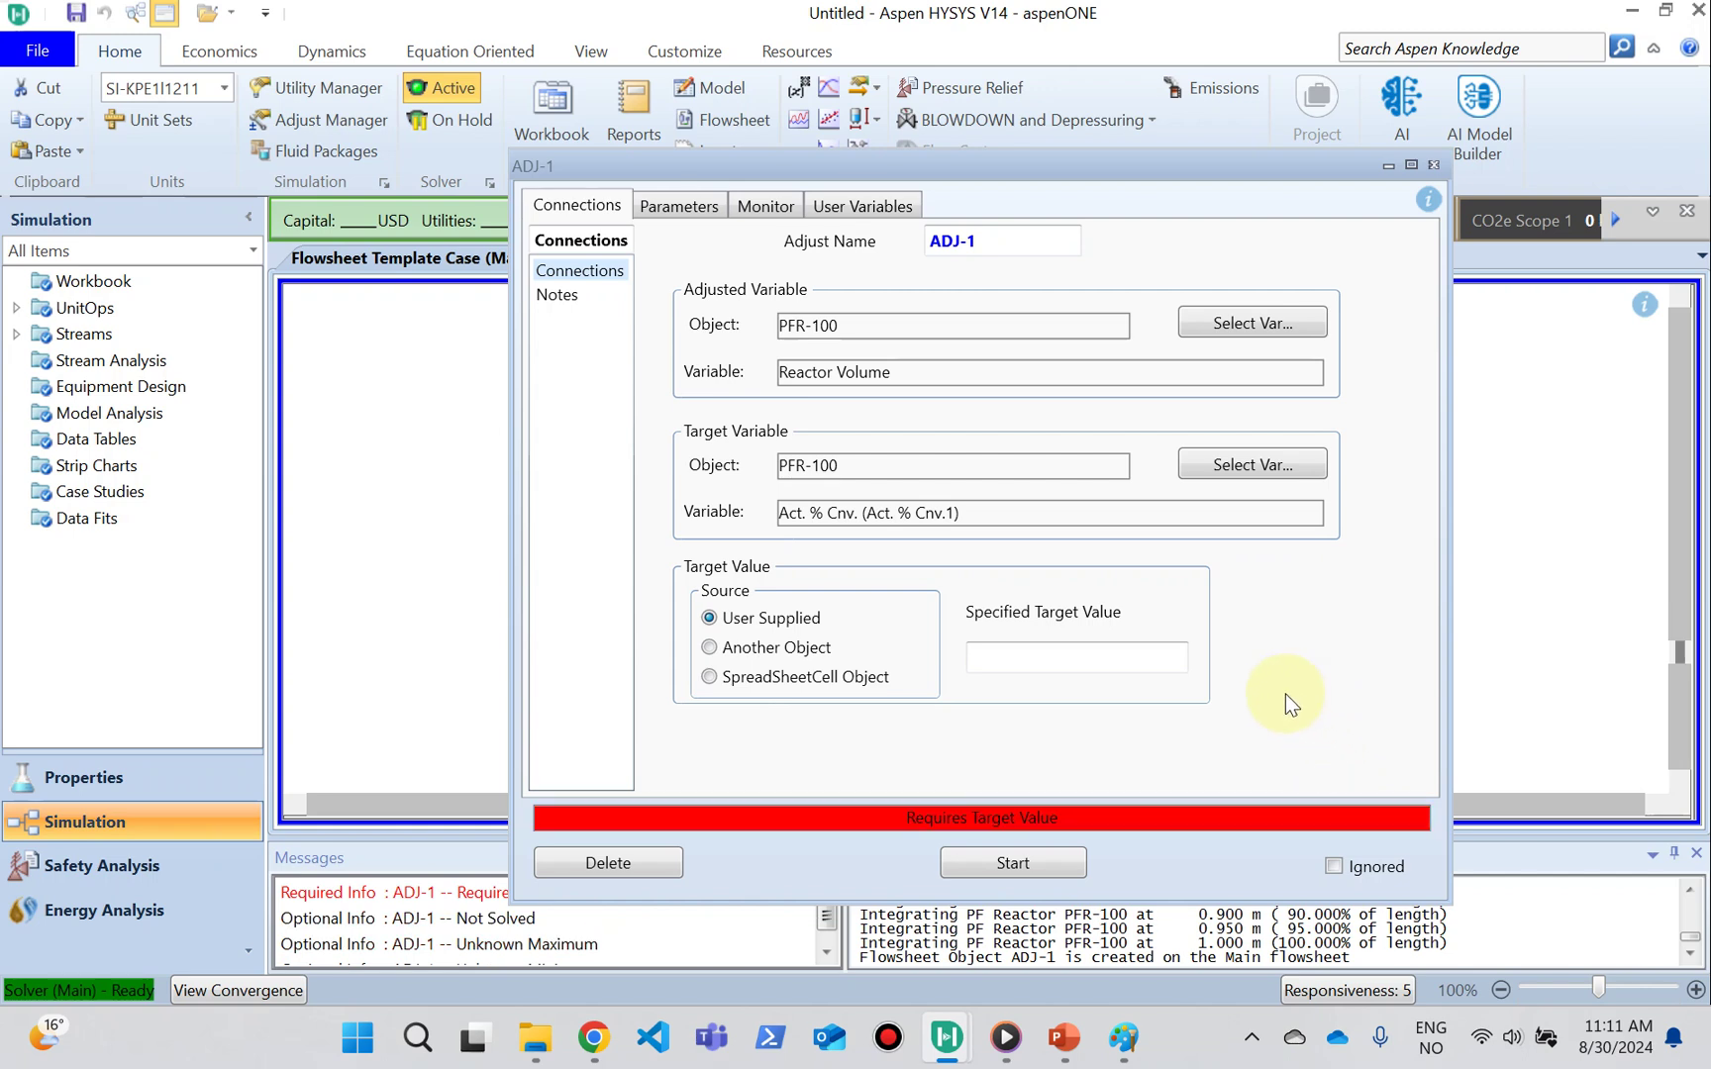
Step: Enter 95 as ADJ-1's specified target value
click(1083, 657)
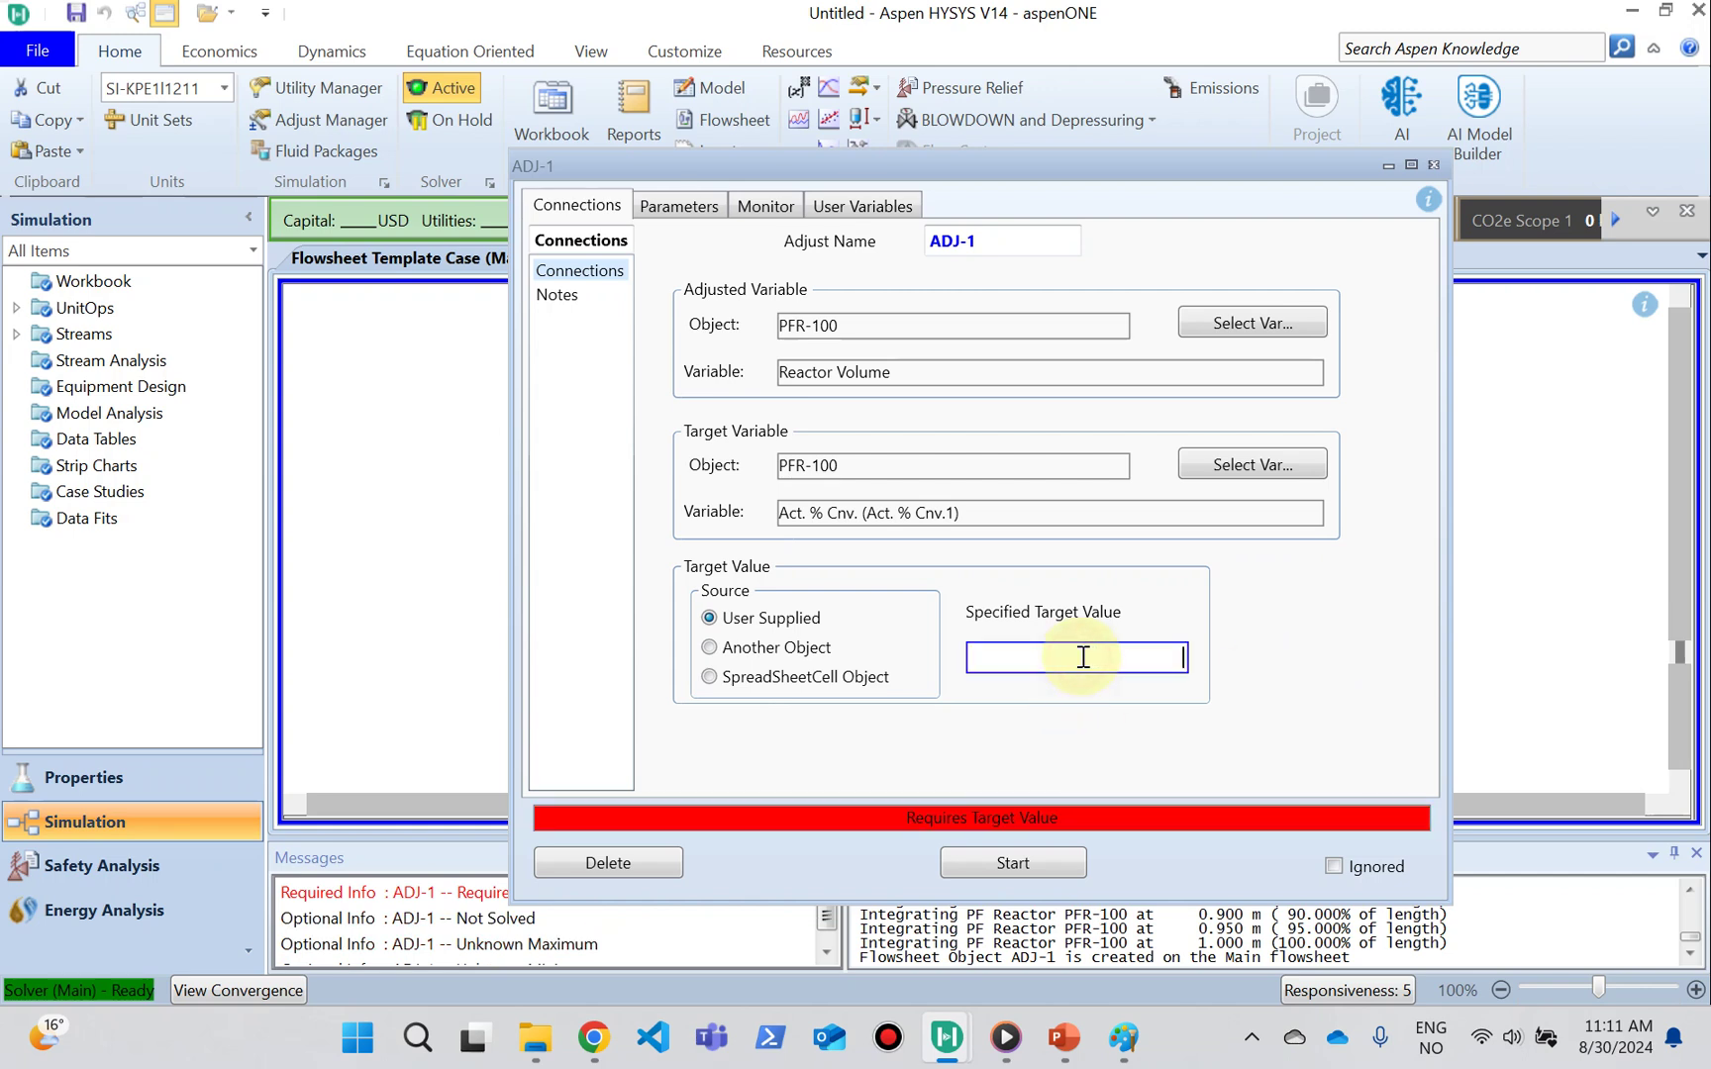
text(95)
click(572, 295)
click(575, 276)
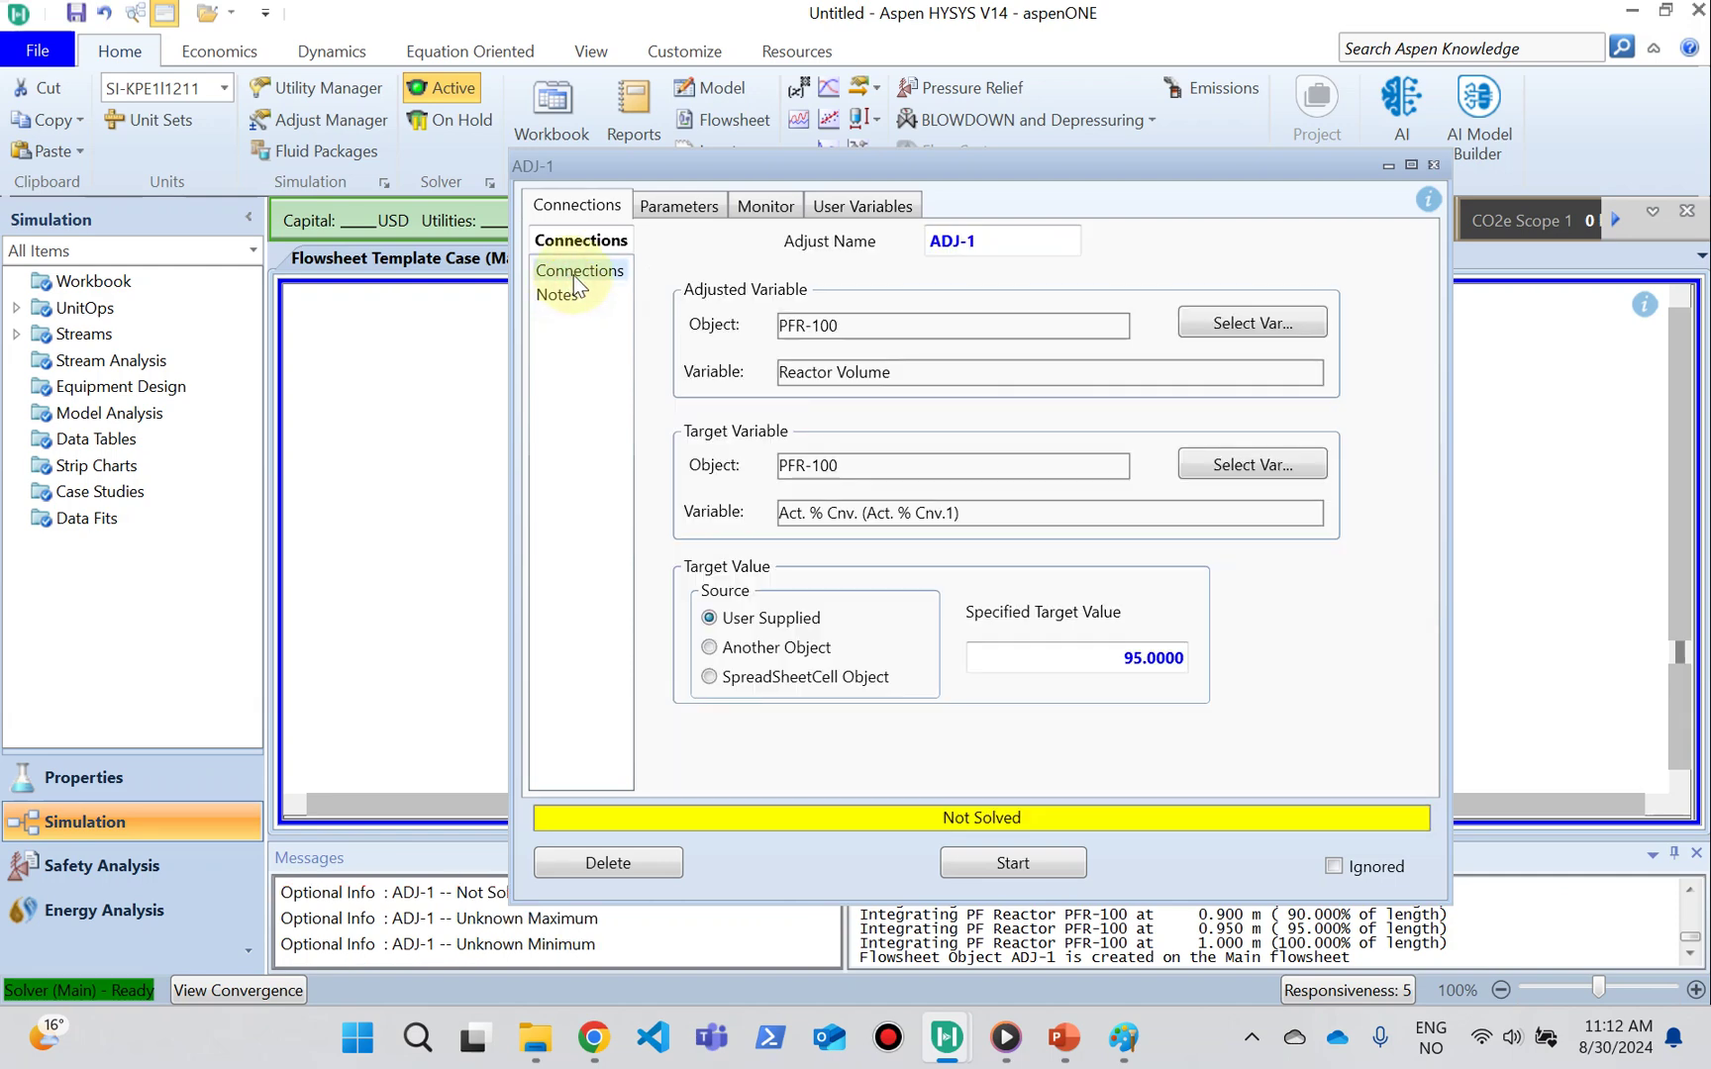
Step: Set maximum iterations to 100 and solve ADJ-1, converging at 2.24396 m3 reactor volume
click(672, 209)
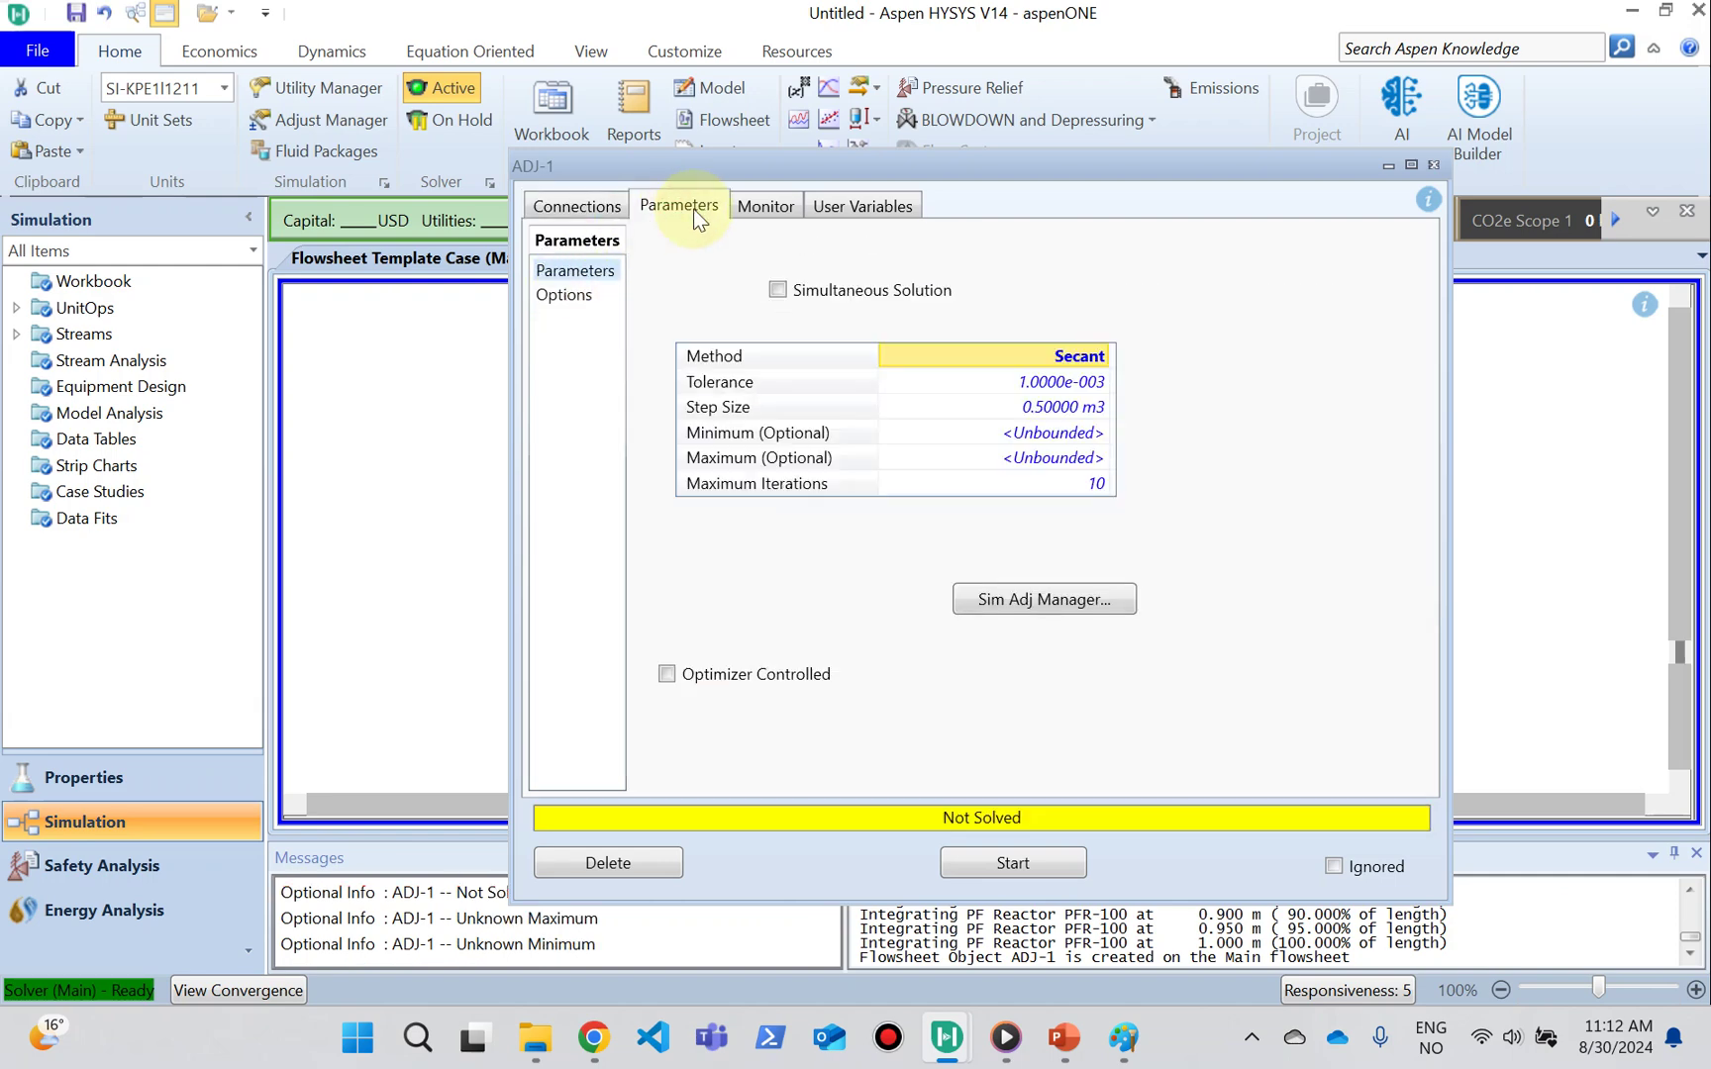
click(1024, 484)
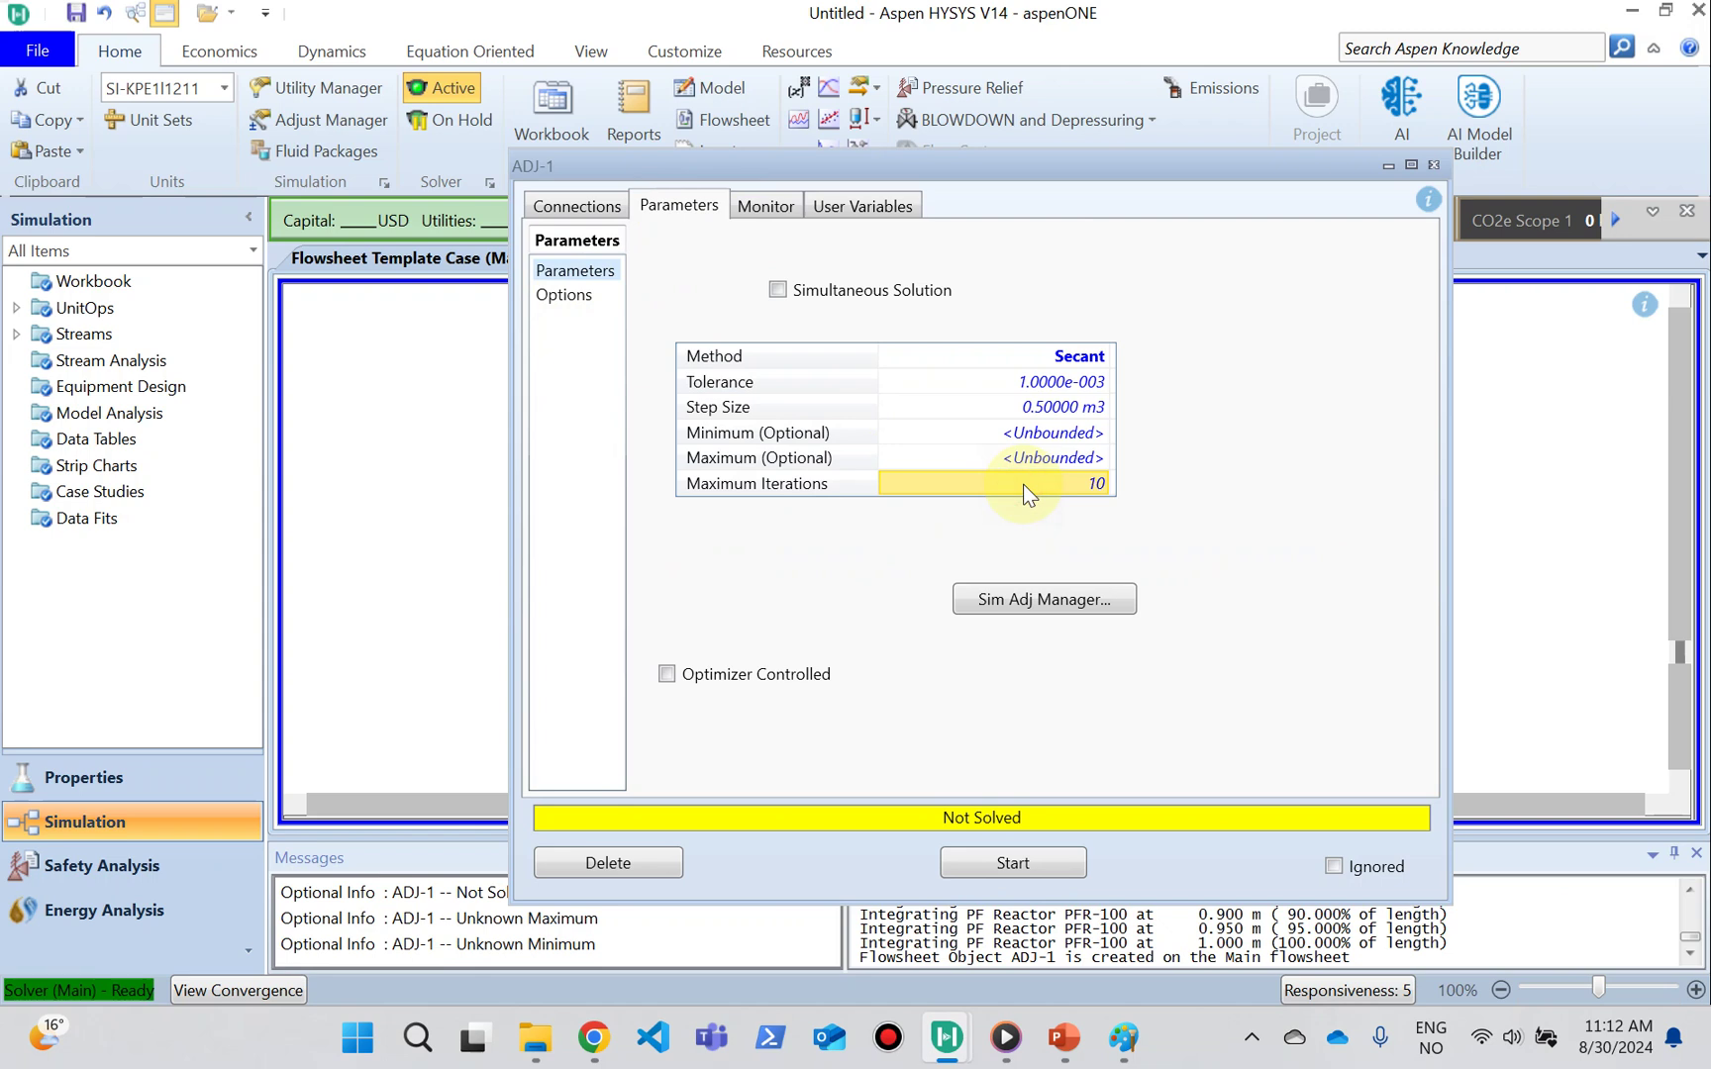
text(100)
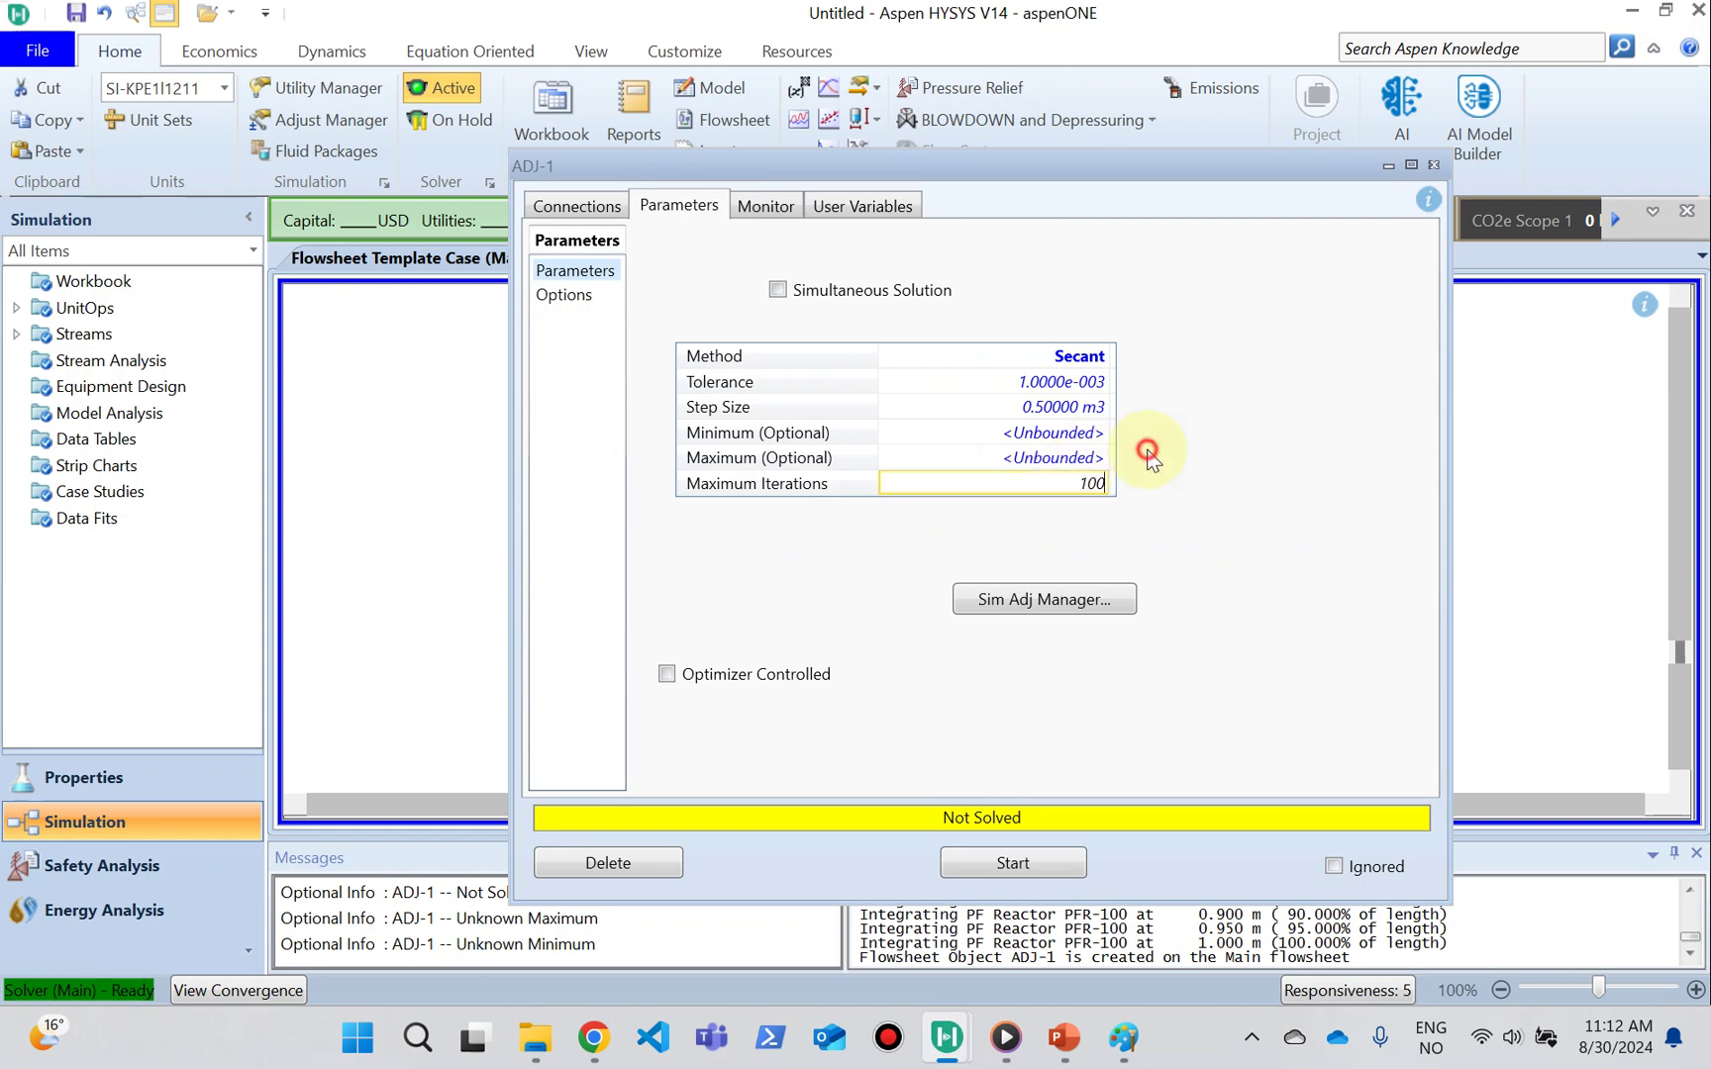
click(1104, 450)
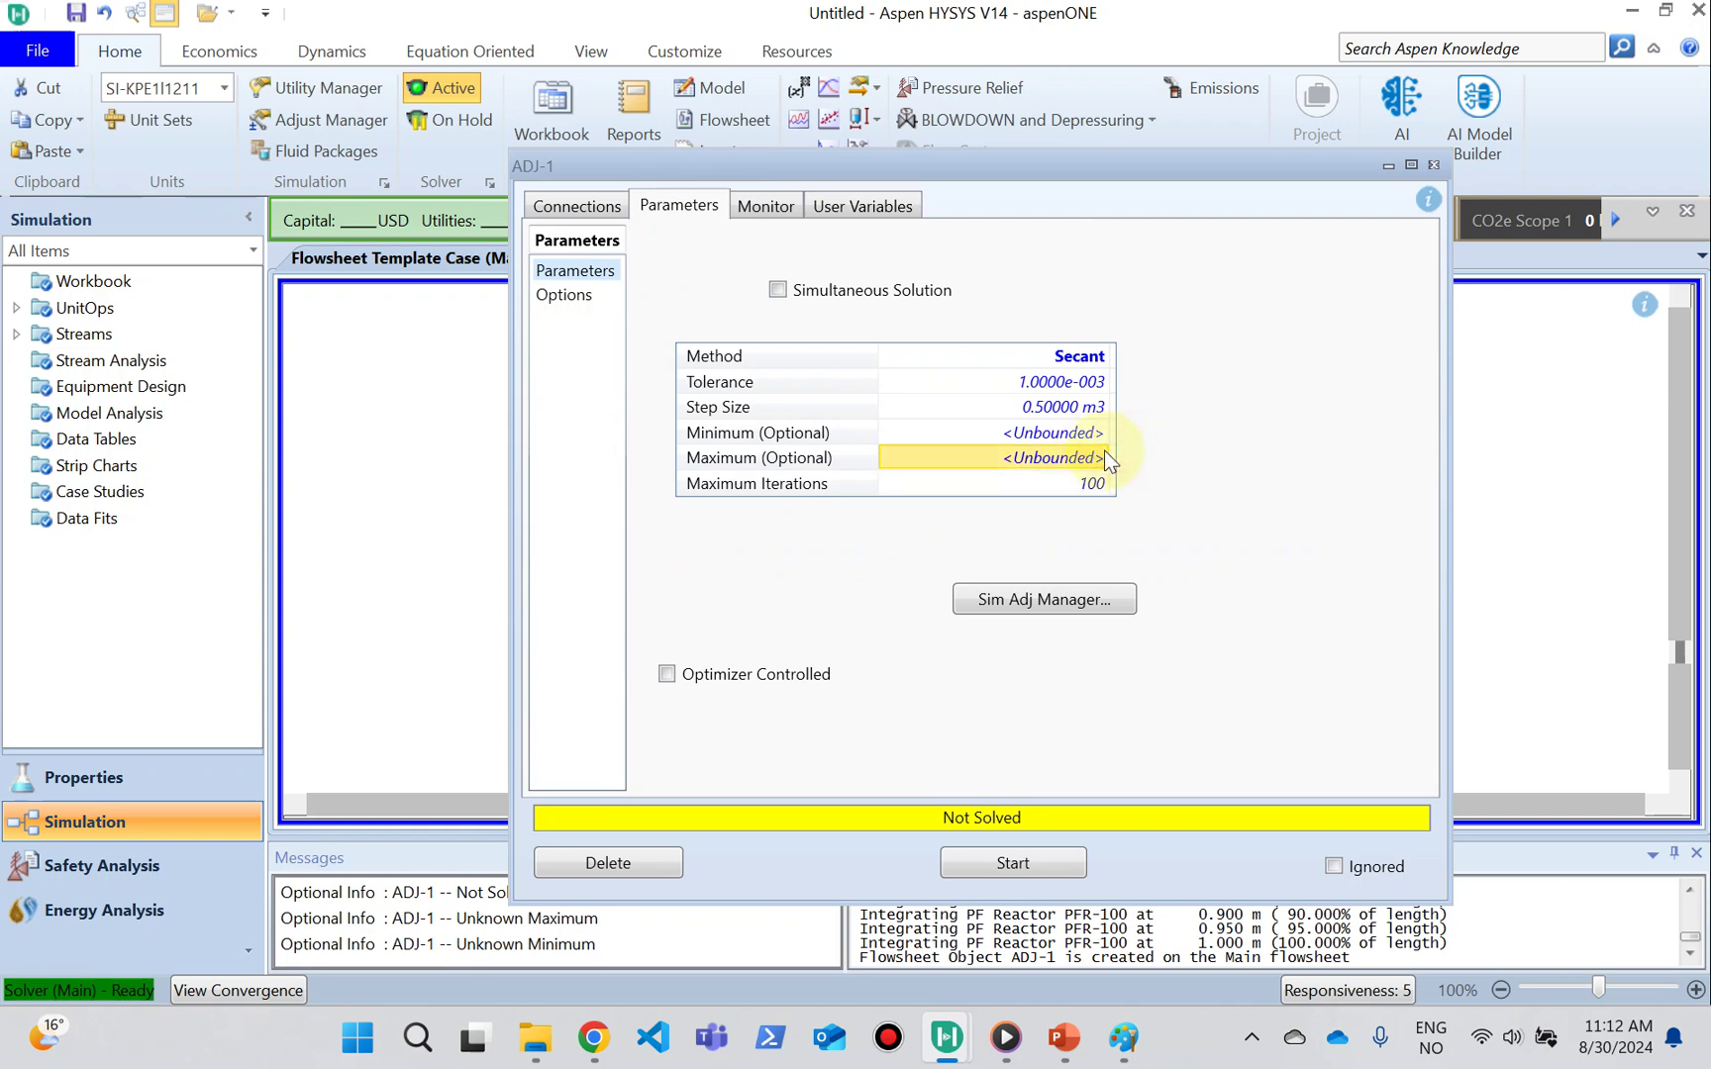
click(1043, 871)
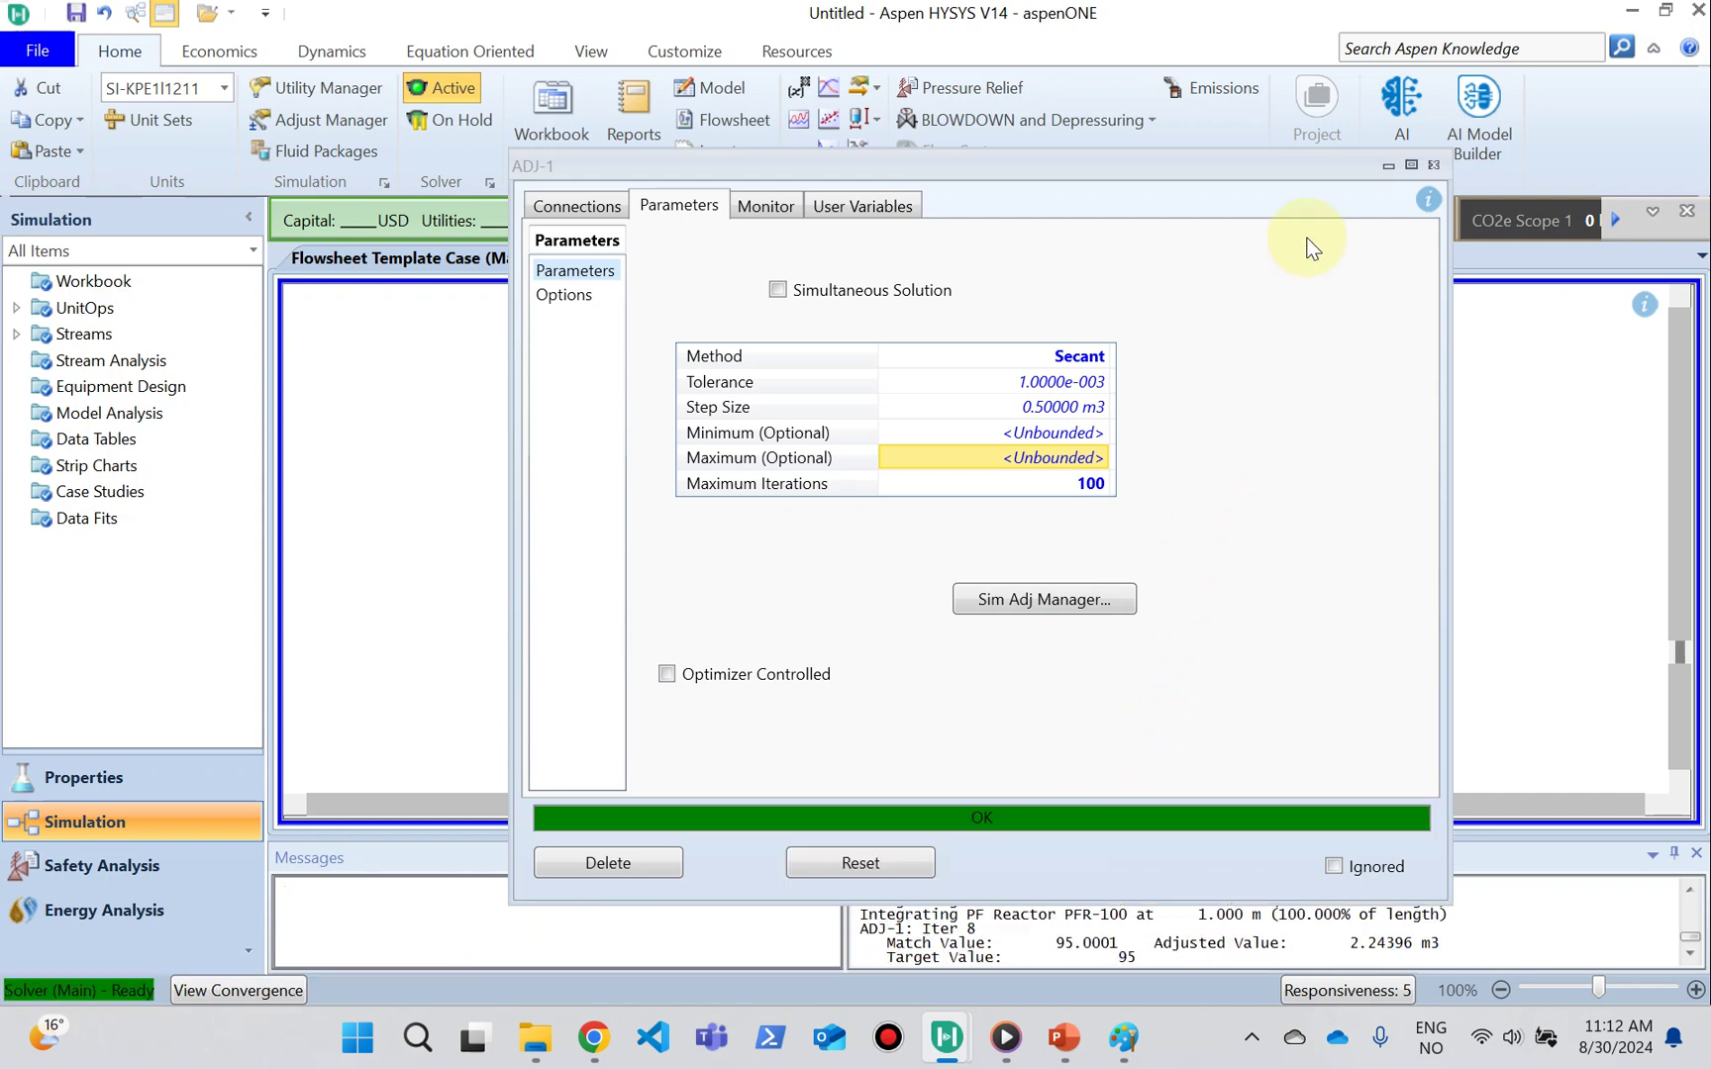
Step: Check the Product composition now reads 0.0500 cis2-Butene and 0.9500 tr2-Butene
click(1432, 165)
double_click(1024, 527)
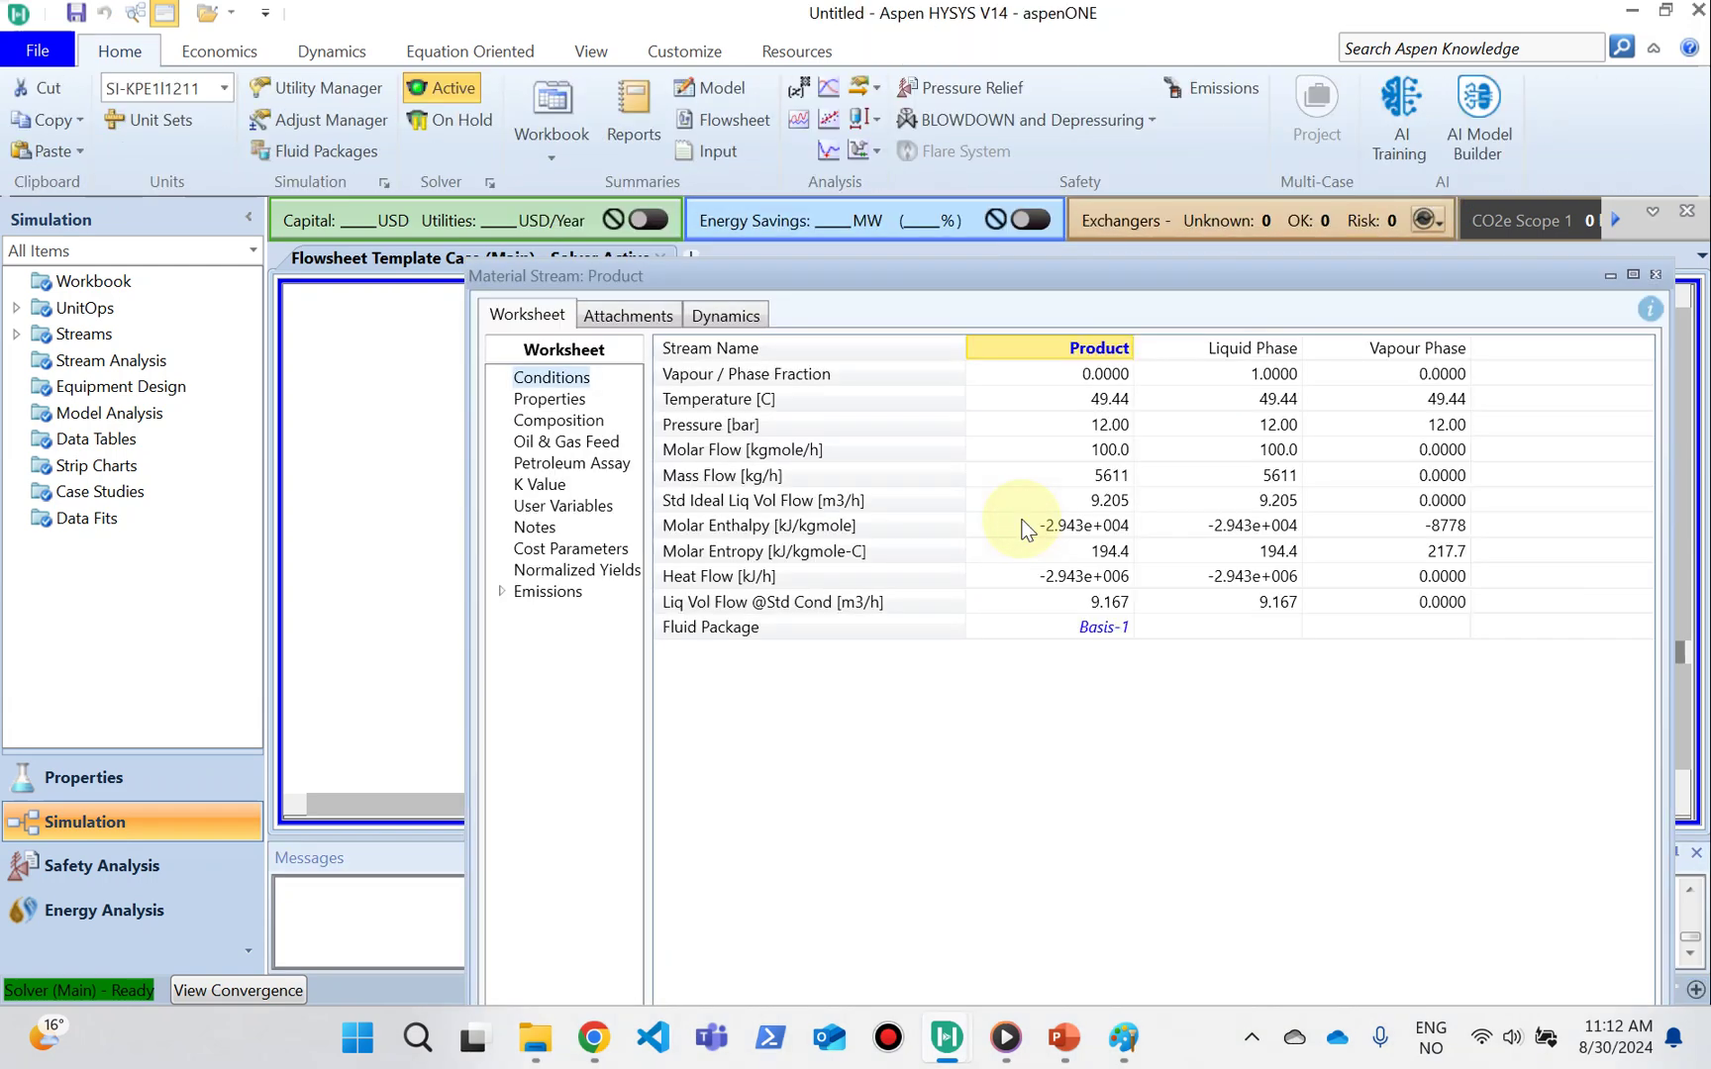
click(594, 424)
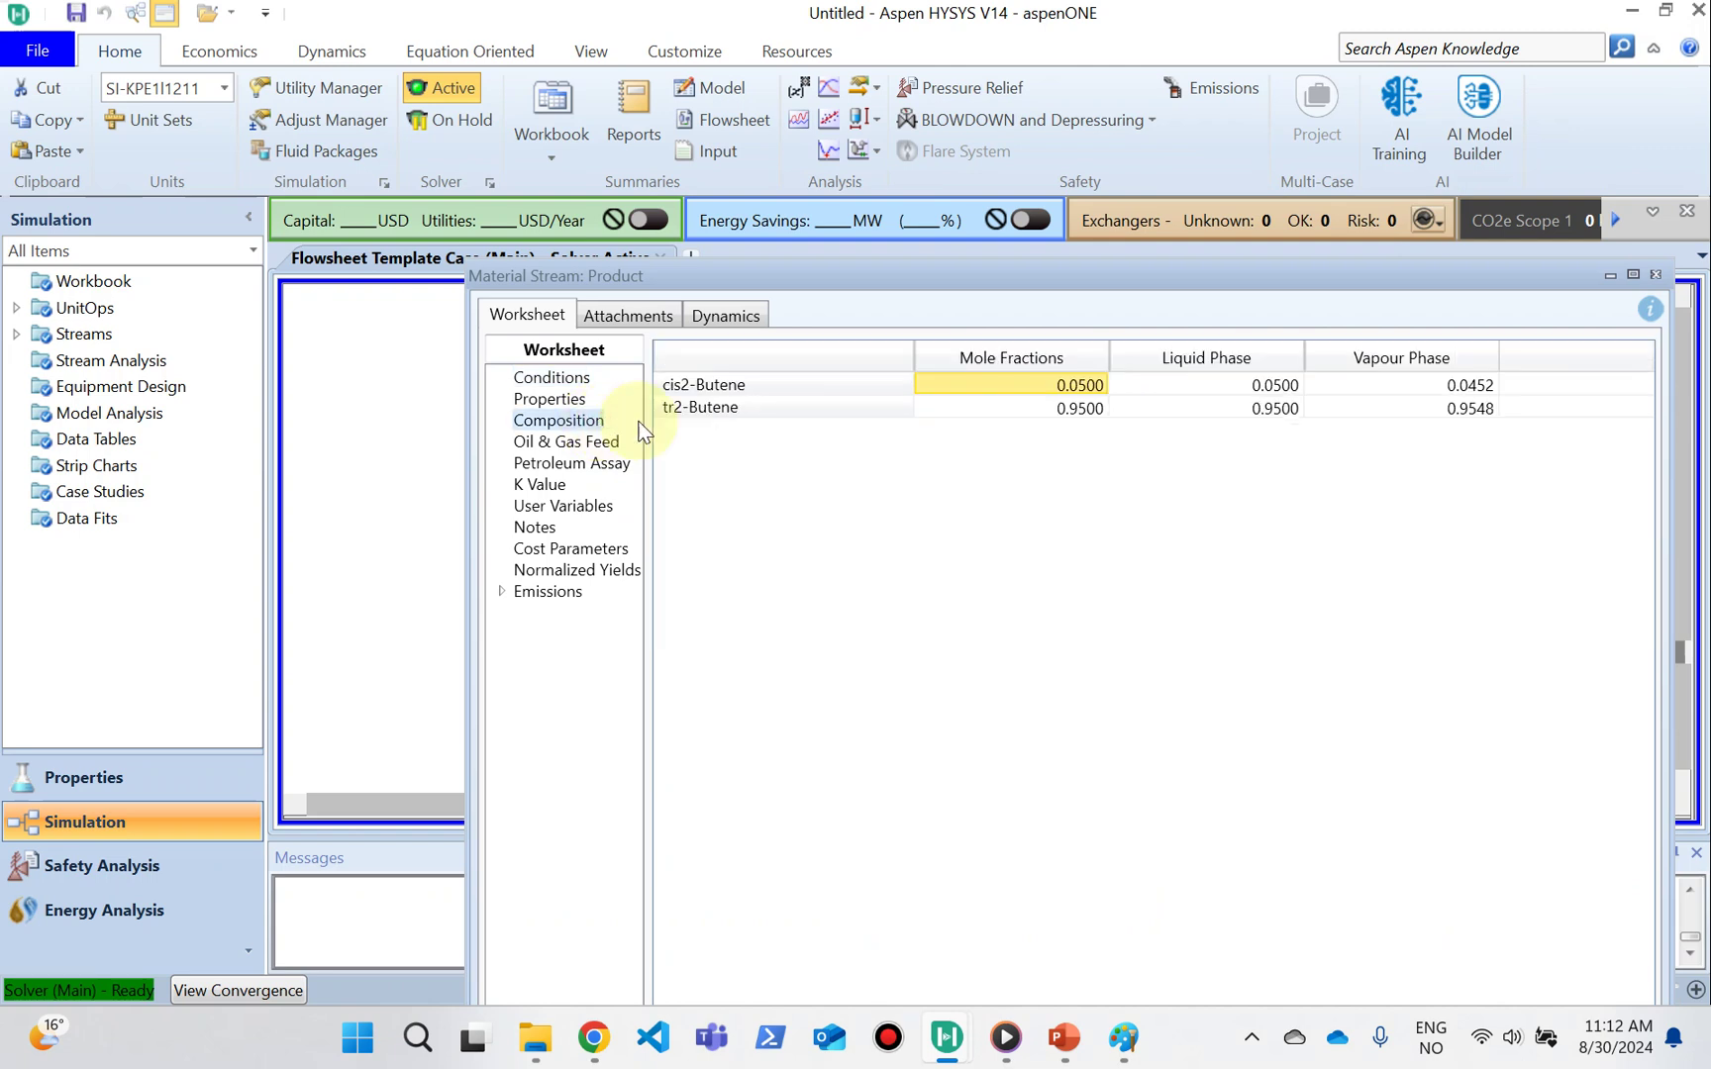
mouse_move(1051, 410)
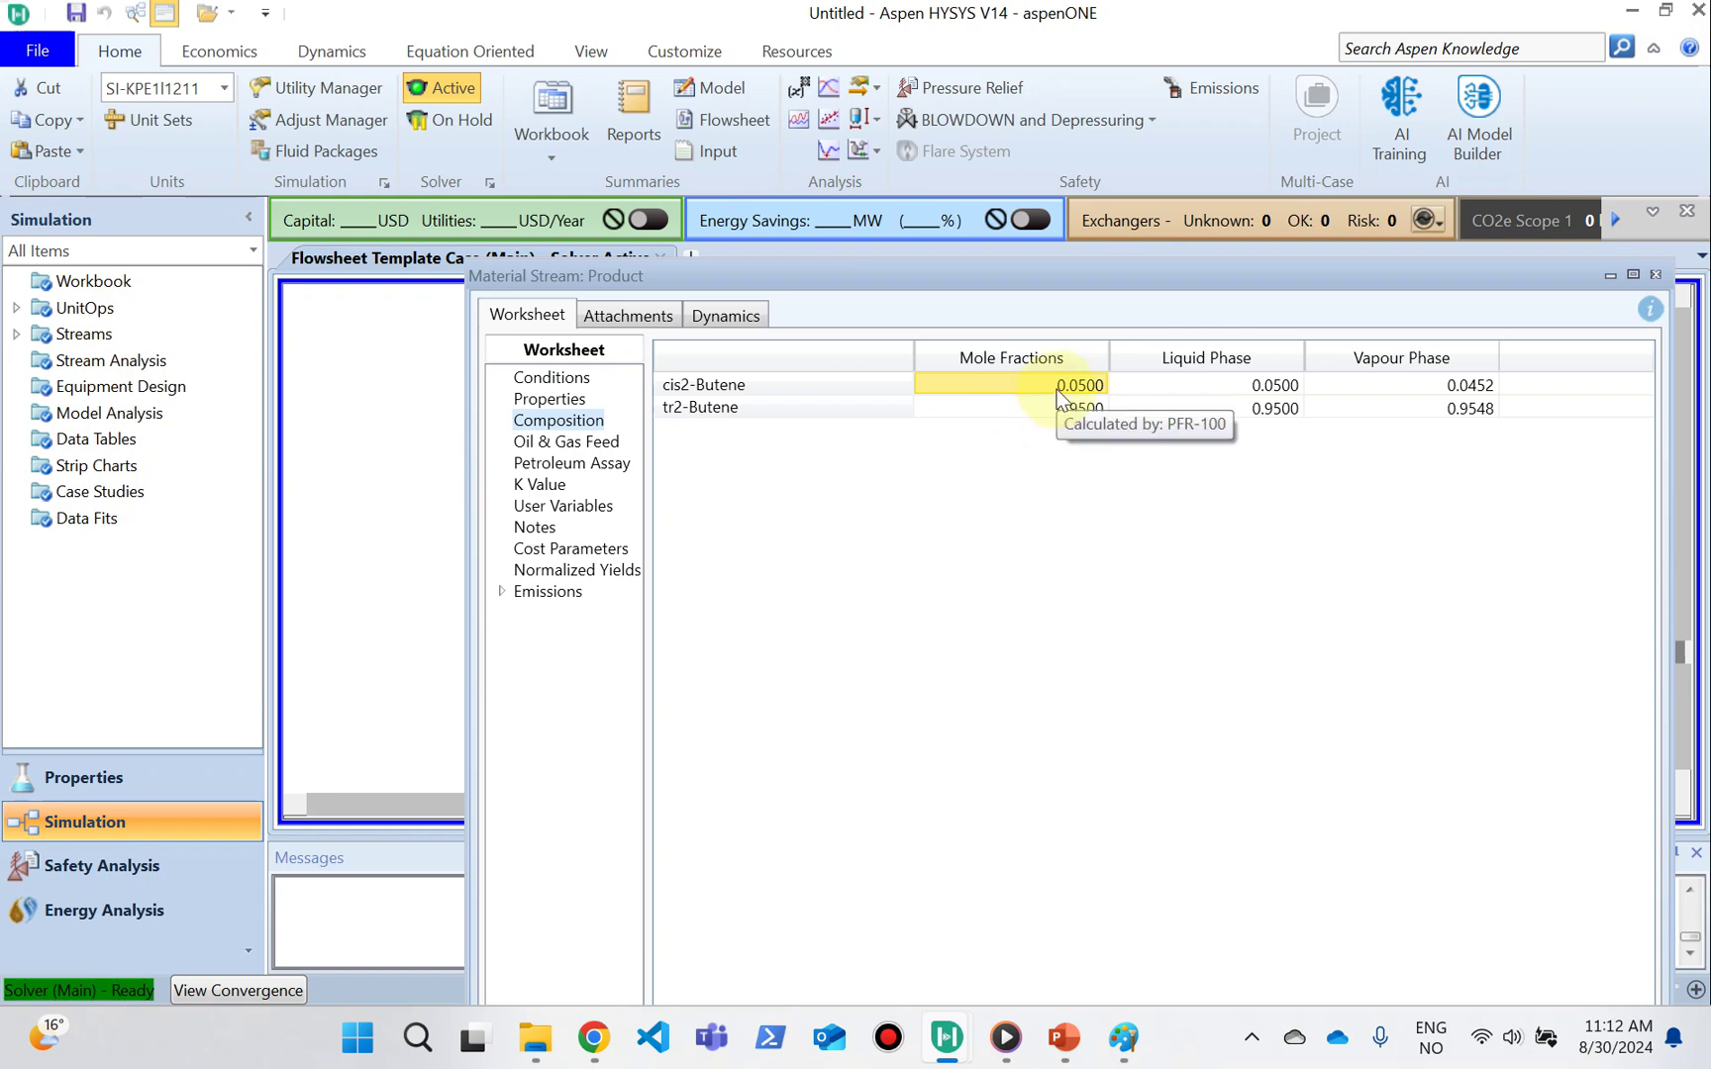
Step: Show PFR-100's sizing page with total volume 2.244 m3, length 1.000 m, diameter 1.690 m
click(1651, 282)
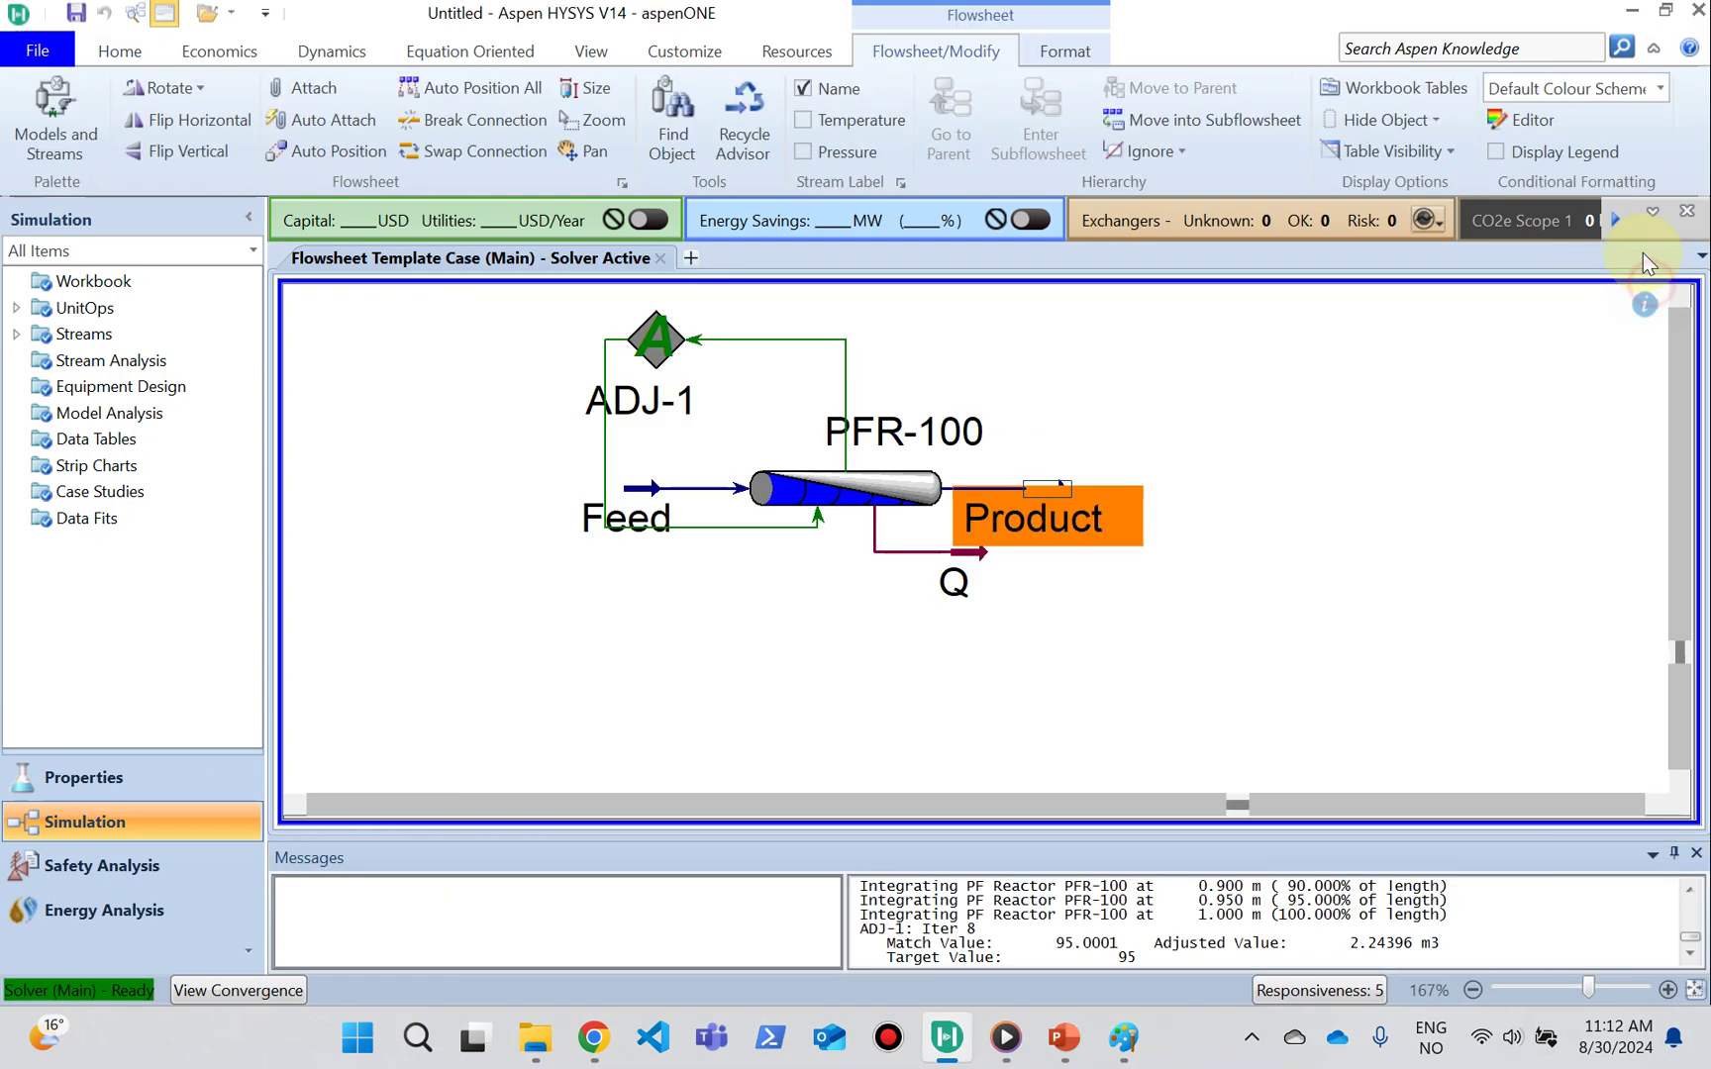
double_click(810, 499)
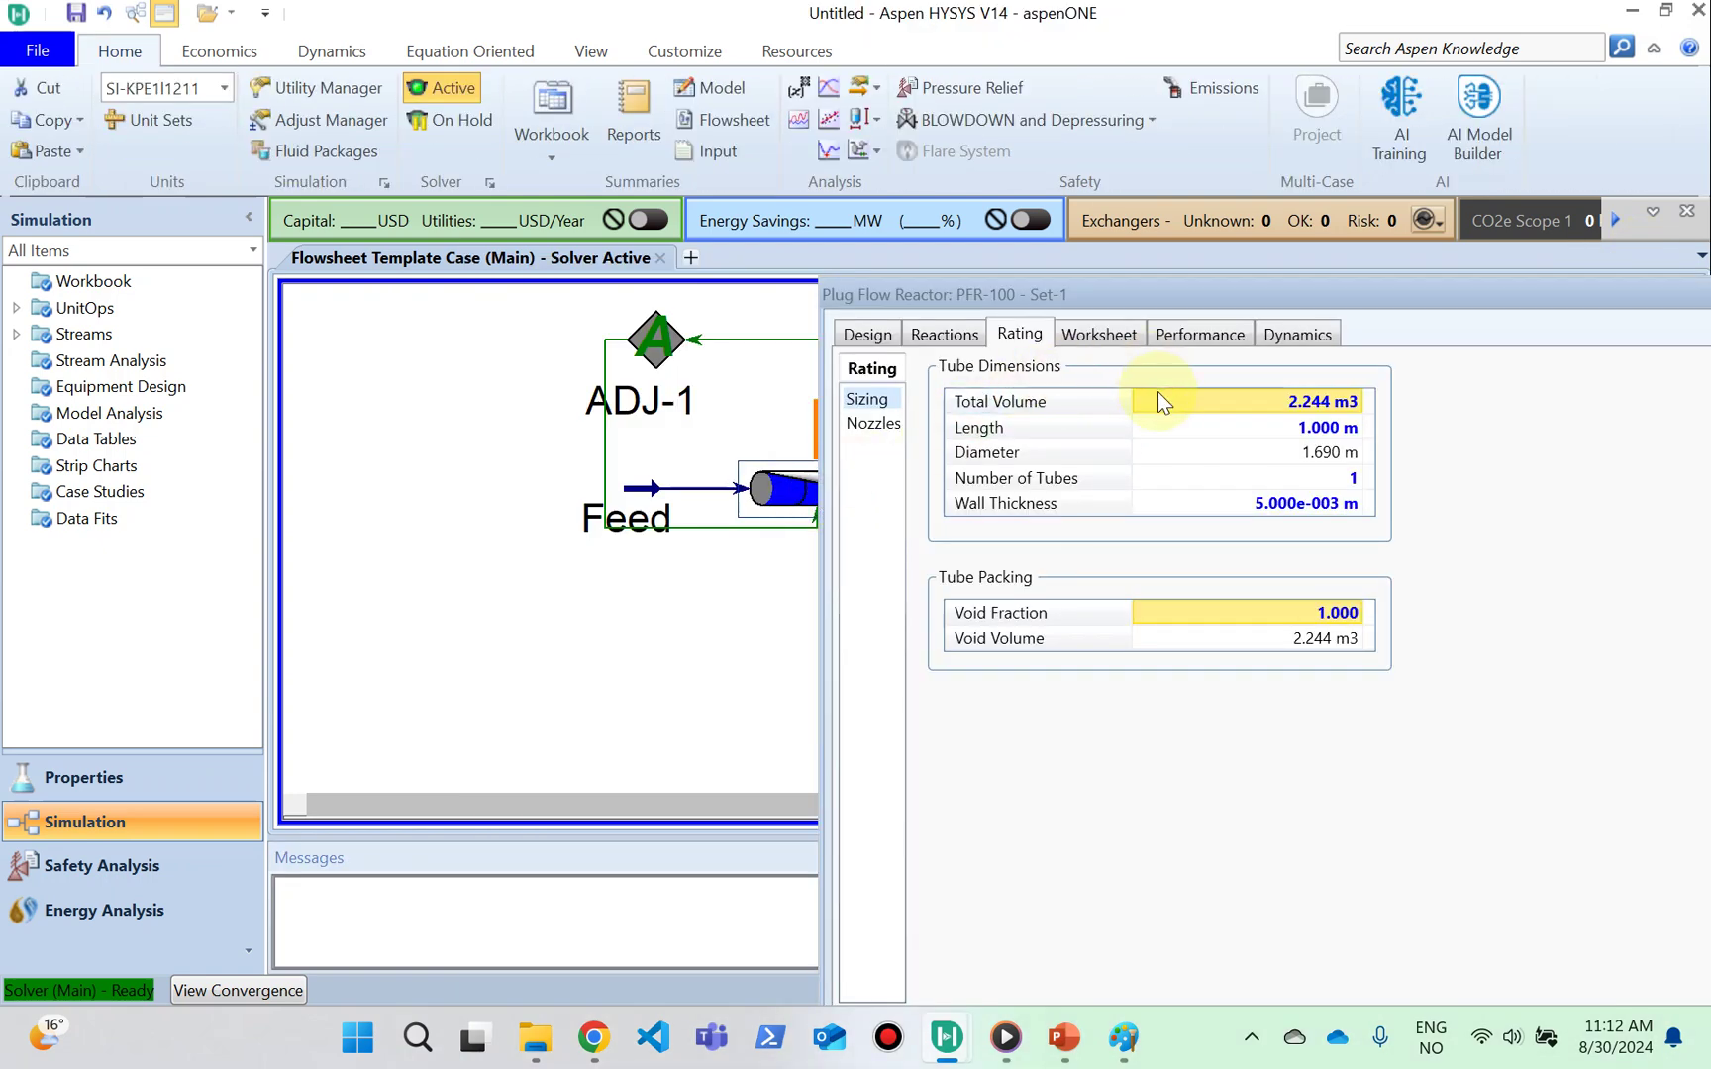
mouse_move(1210, 639)
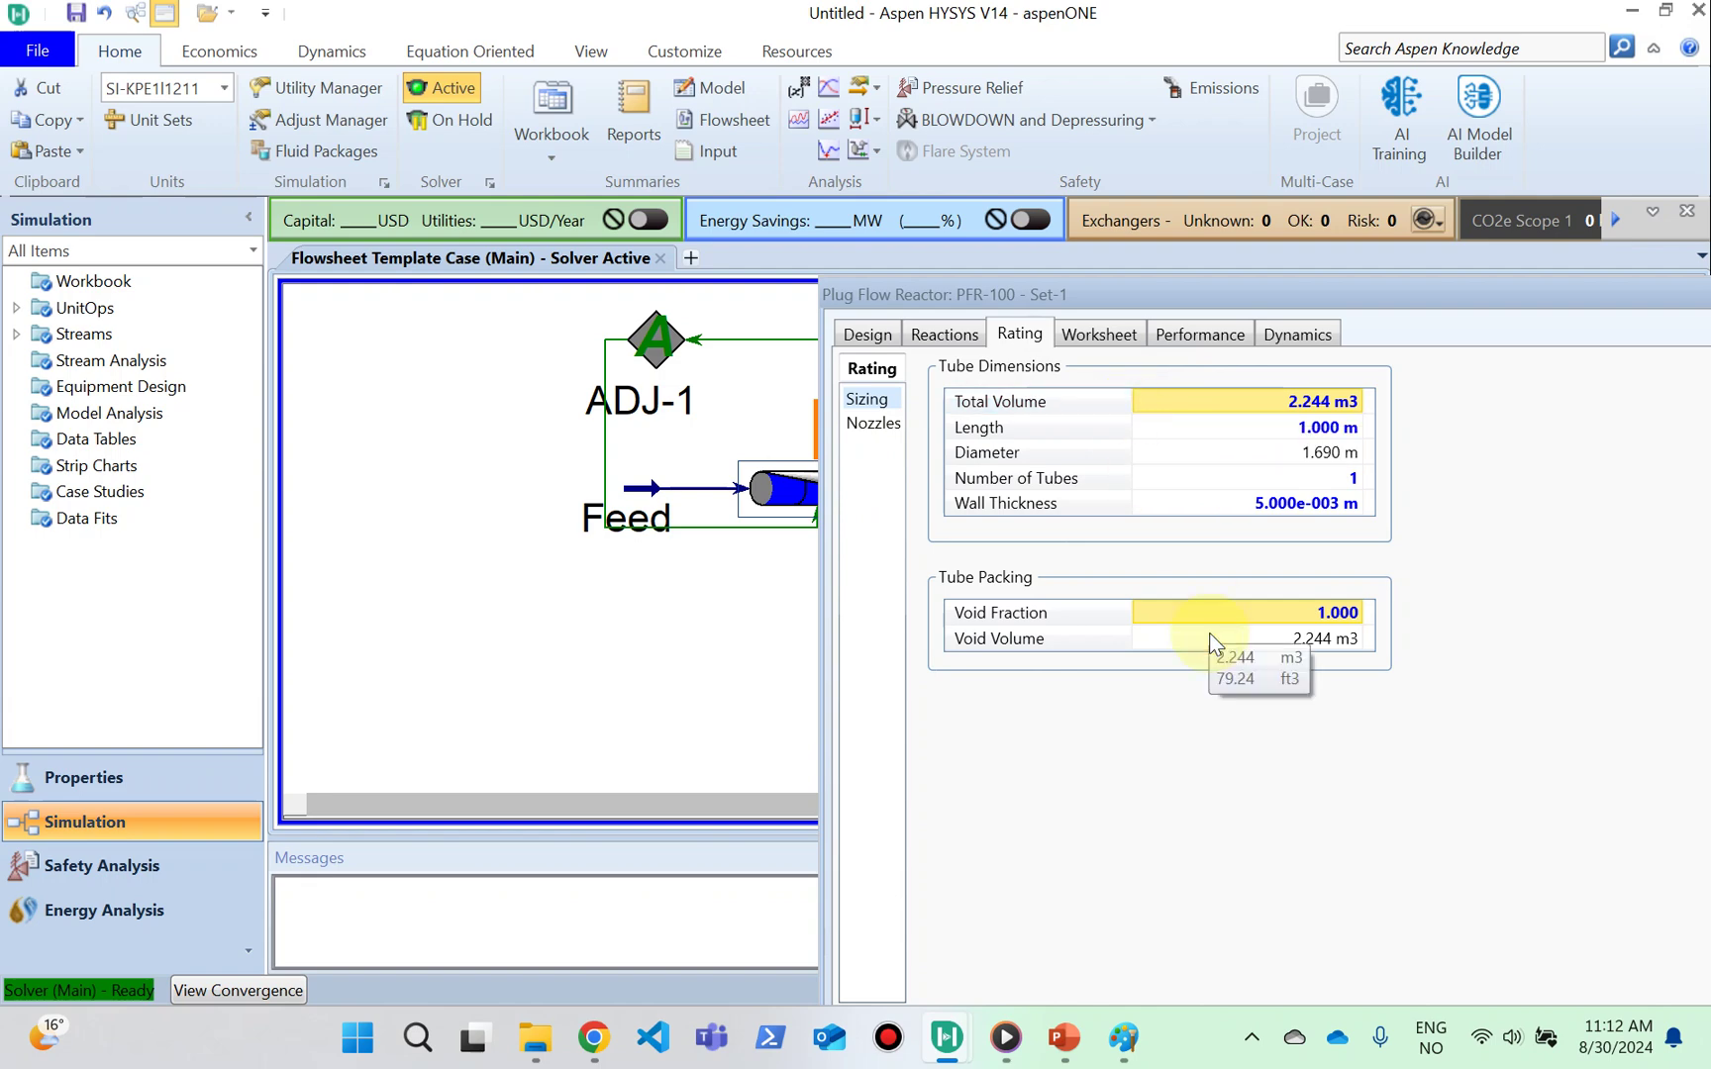
drag(1219, 299, 841, 245)
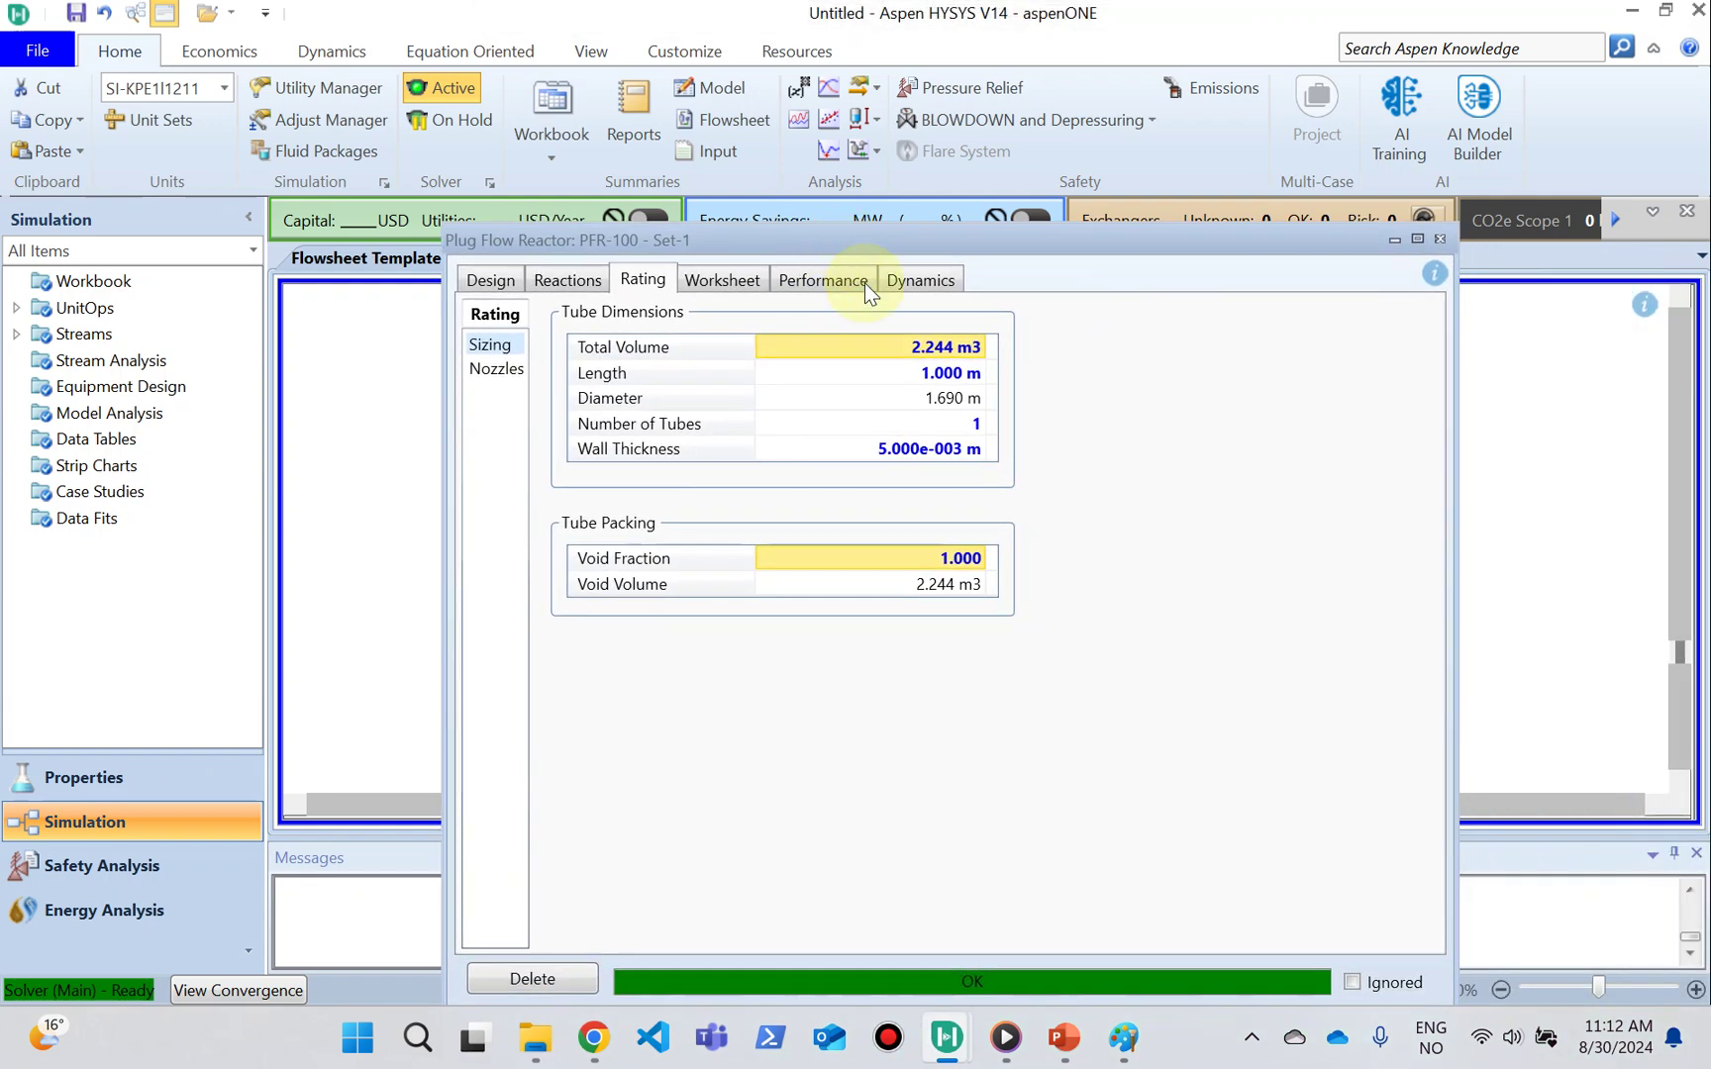